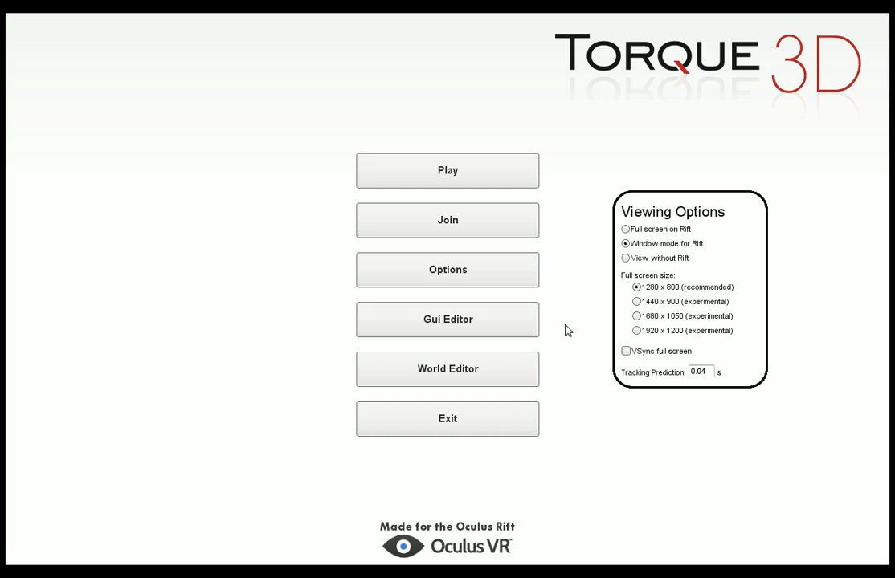
Open the Empty Room level in the World Editor.
{"action": "left_click", "coordinate": [492, 372]}
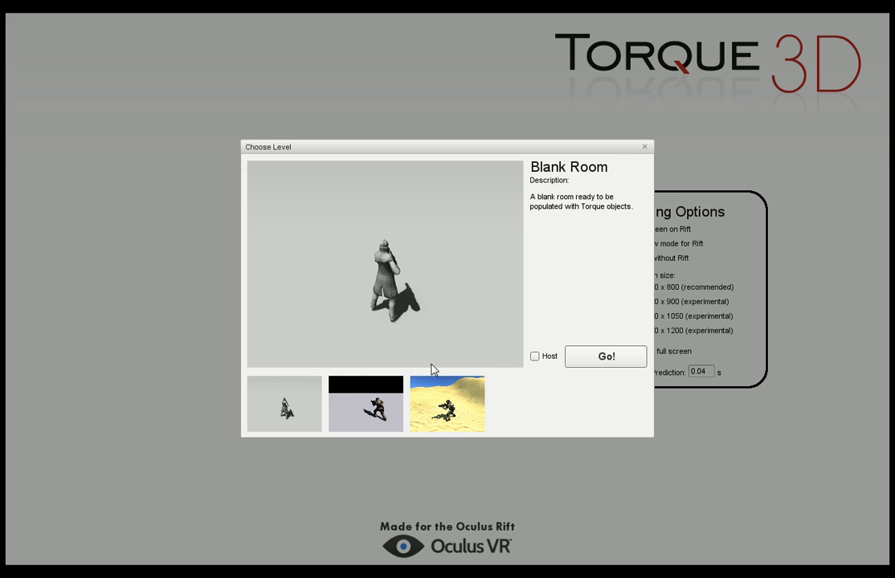
{"action": "left_click", "coordinate": [354, 404]}
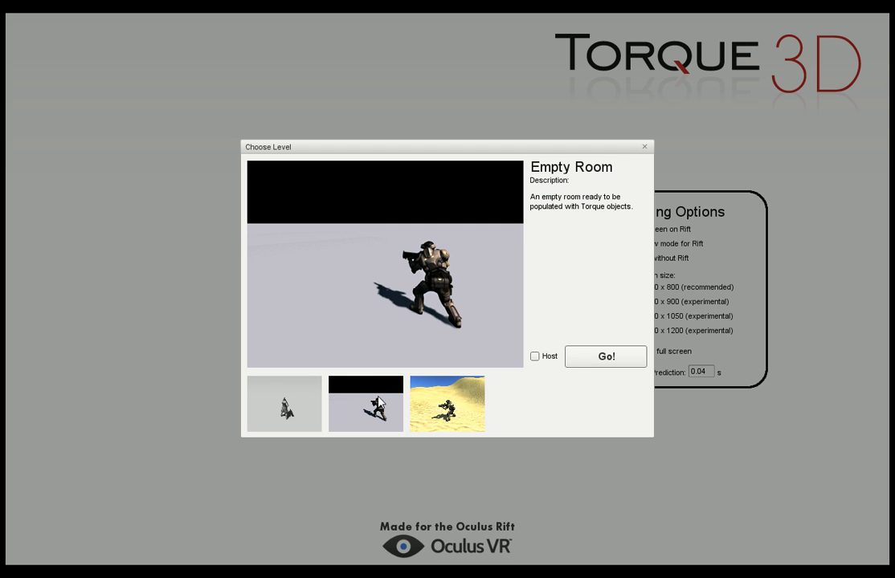
{"action": "left_click", "coordinate": [595, 365]}
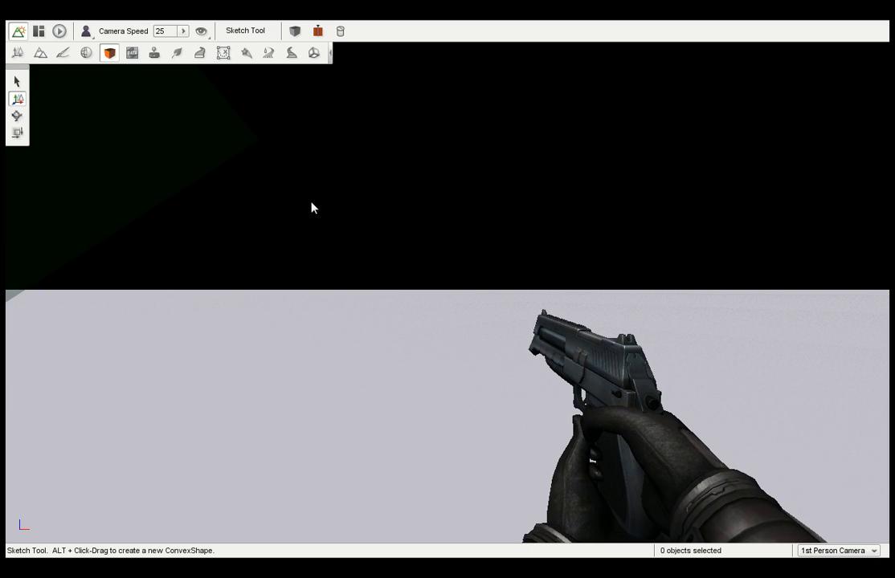
Look around the level, try the Select Arrow, and make Rotate Selection the active transform tool.
{"action": "right_click_drag", "start_coordinate": [311, 206], "coordinate": [316, 200]}
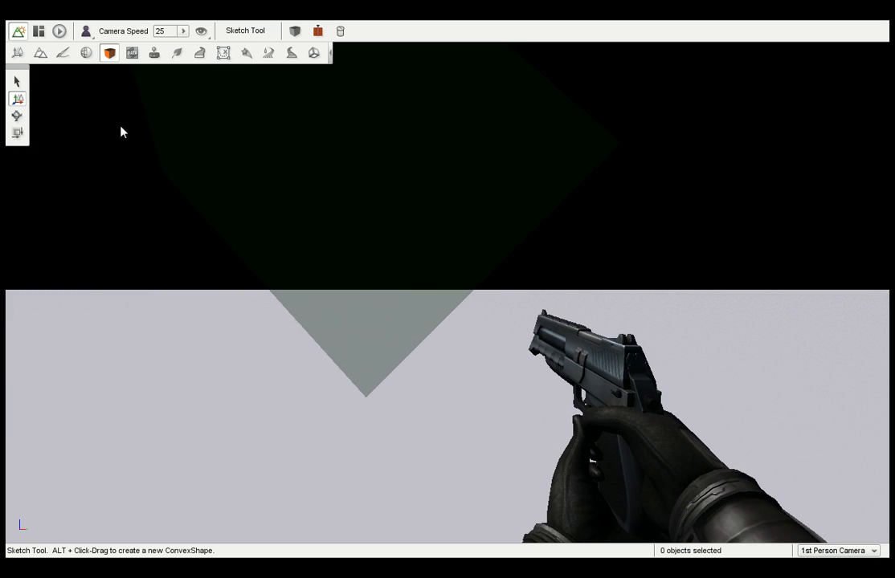
{"action": "left_click", "coordinate": [17, 82]}
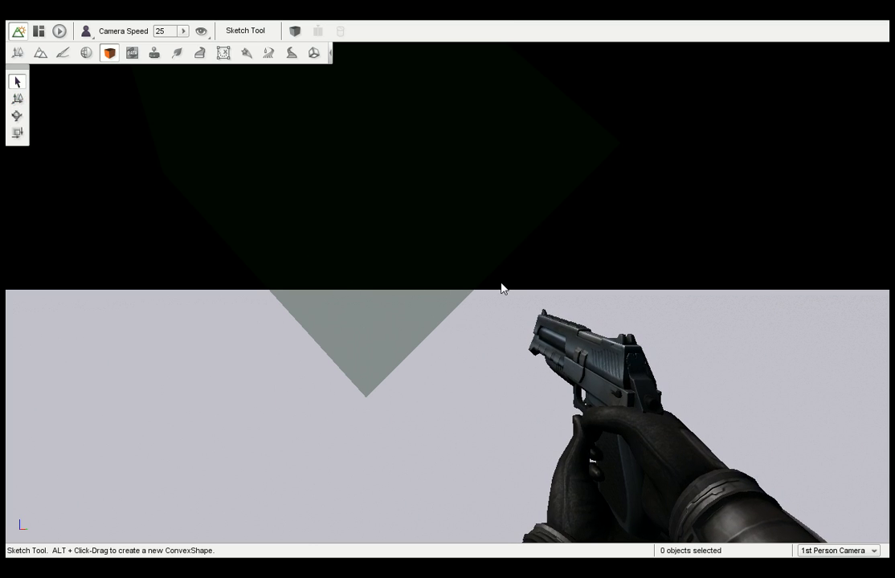
{"action": "right_click_drag", "start_coordinate": [603, 257], "coordinate": [585, 264]}
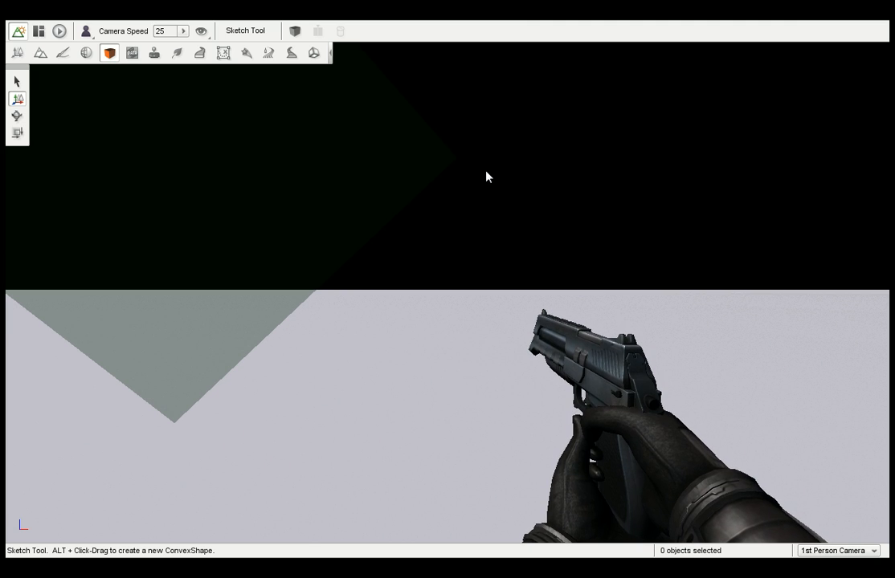
{"action": "left_click", "coordinate": [17, 117]}
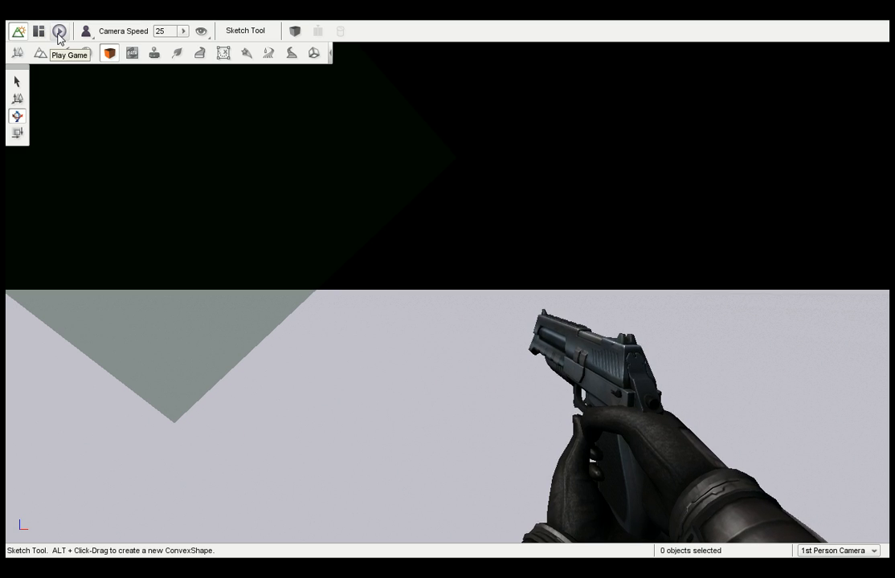
Run the level in play mode and return to the World Editor.
{"action": "left_click", "coordinate": [59, 32]}
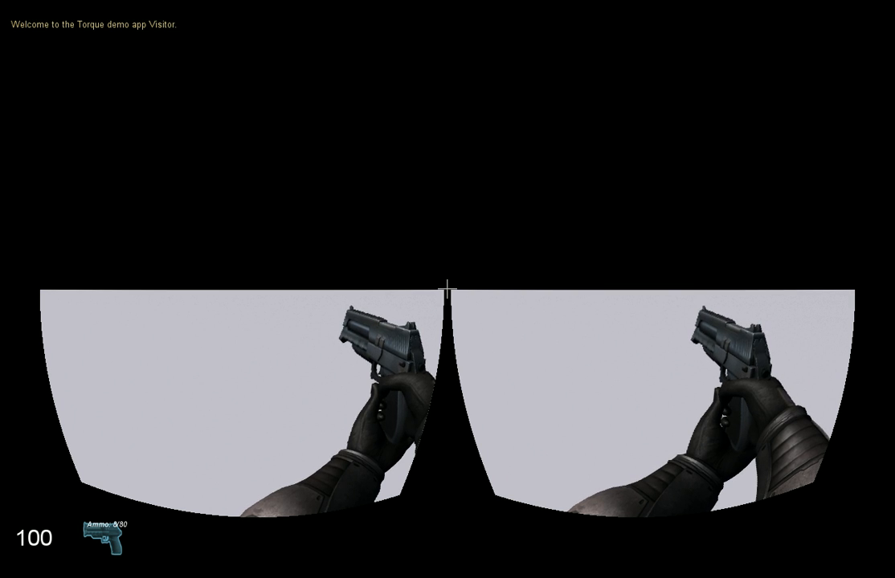
{"action": "key", "text": "F11"}
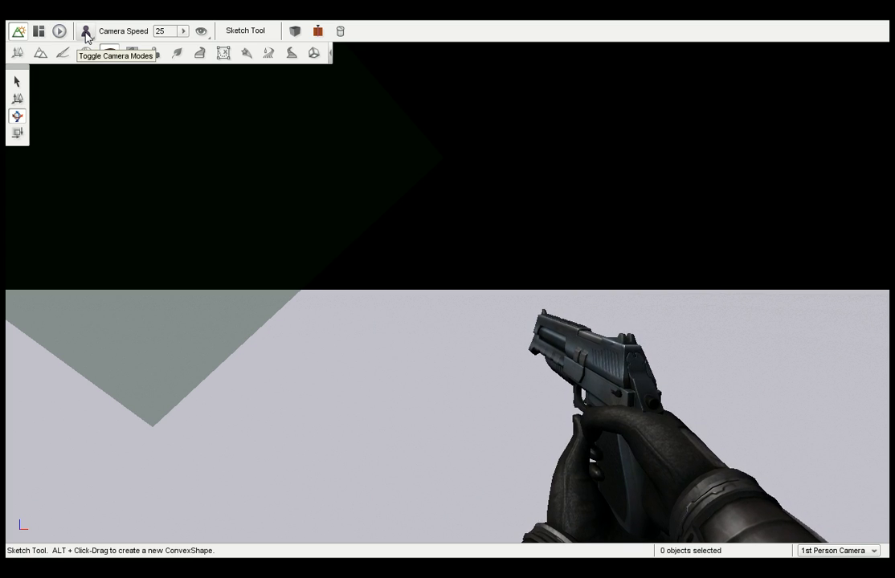
Switch the editor's camera mode to Free Camera.
{"action": "left_click", "coordinate": [86, 34]}
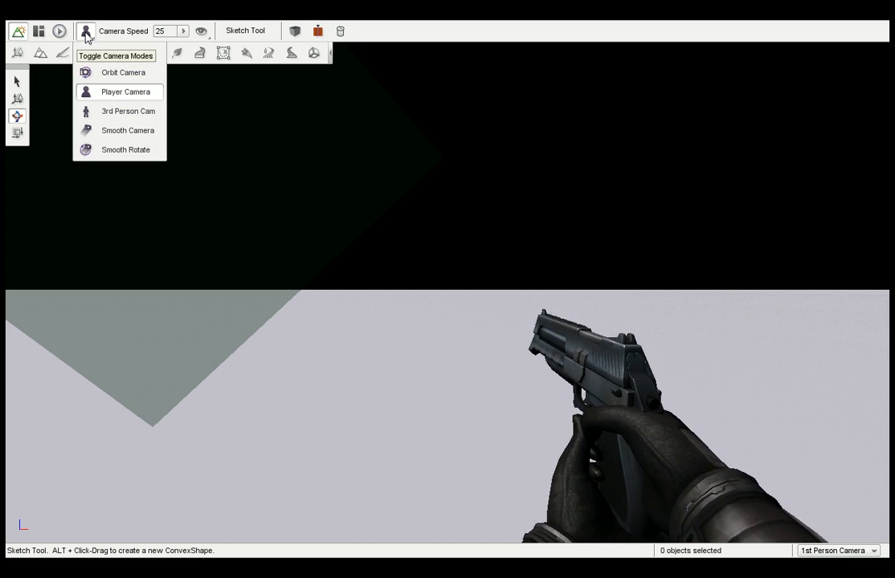
{"action": "left_click", "coordinate": [86, 33]}
{"action": "left_click", "coordinate": [86, 32]}
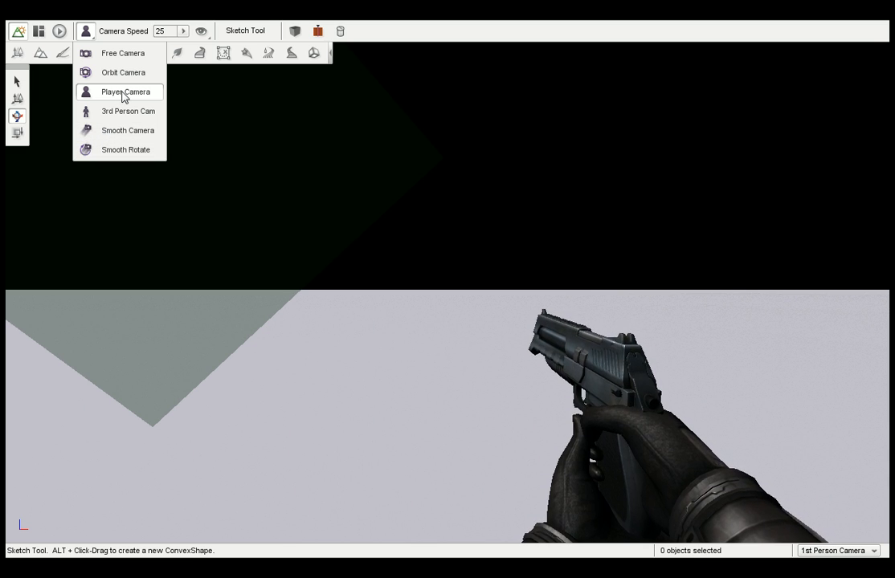
{"action": "left_click", "coordinate": [129, 53]}
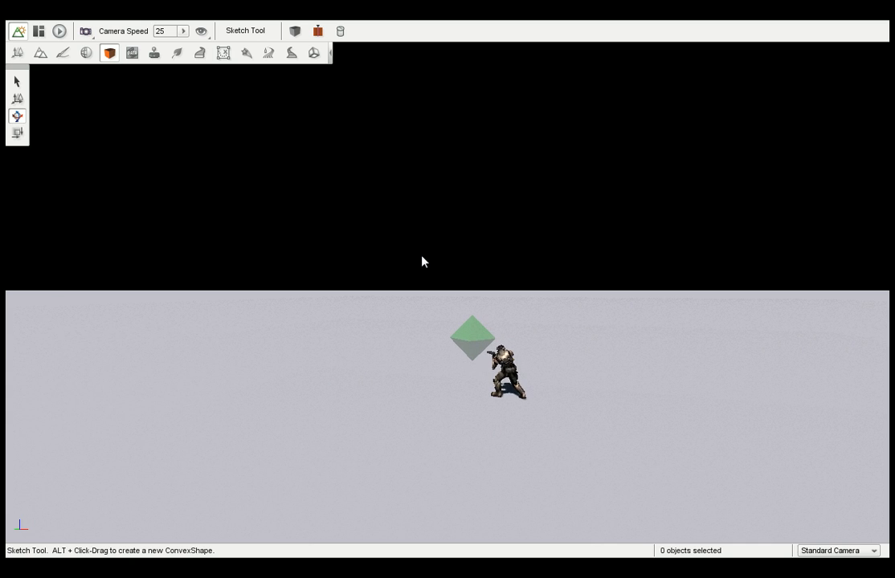
Fly the free camera up, down and forward around the player character to view it from the other side.
{"action": "key", "text": "e"}
{"action": "key", "text": "c"}
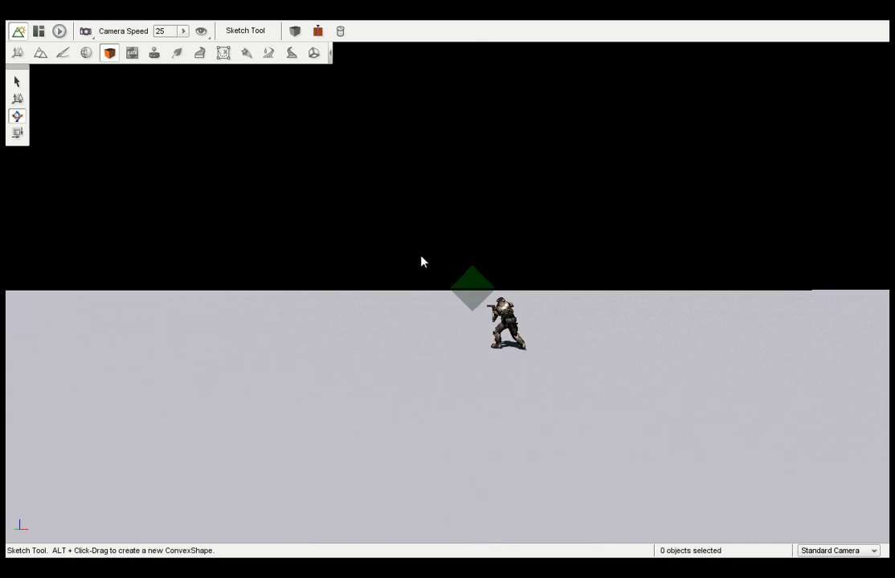
{"action": "key", "text": "w"}
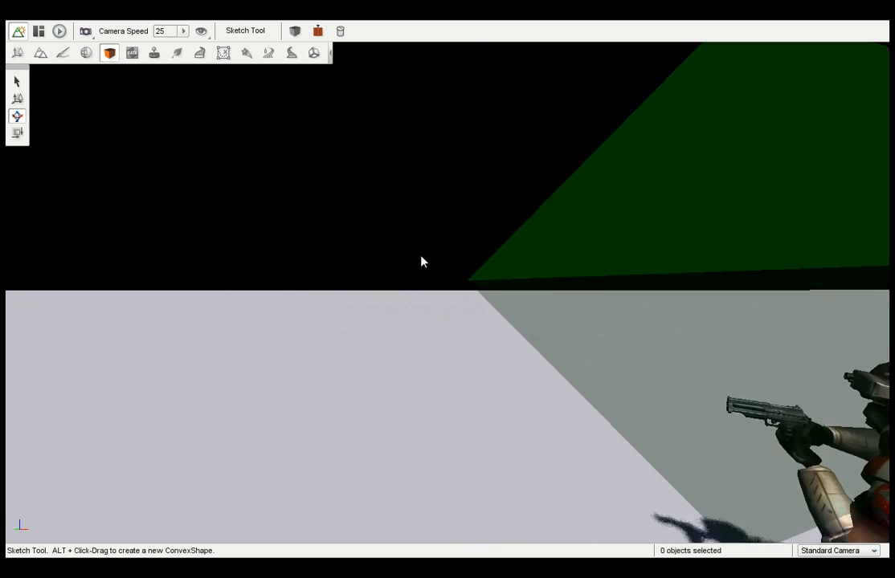
{"action": "right_click_drag", "start_coordinate": [421, 256], "coordinate": [435, 255]}
{"action": "key", "text": "a"}
{"action": "key", "text": "a"}
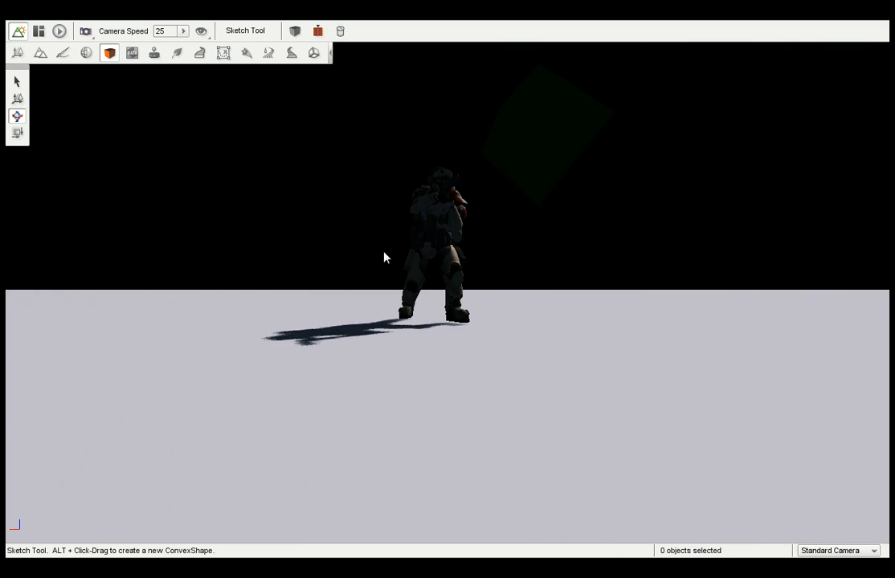
Change the camera mode to Player Camera and from there to 3rd Person Cam.
{"action": "left_click", "coordinate": [87, 32]}
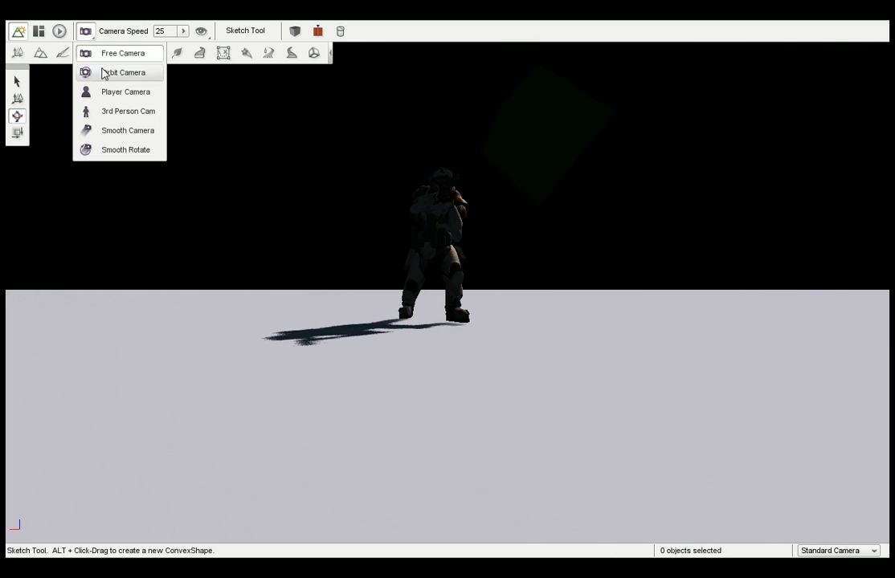
{"action": "left_click", "coordinate": [109, 92]}
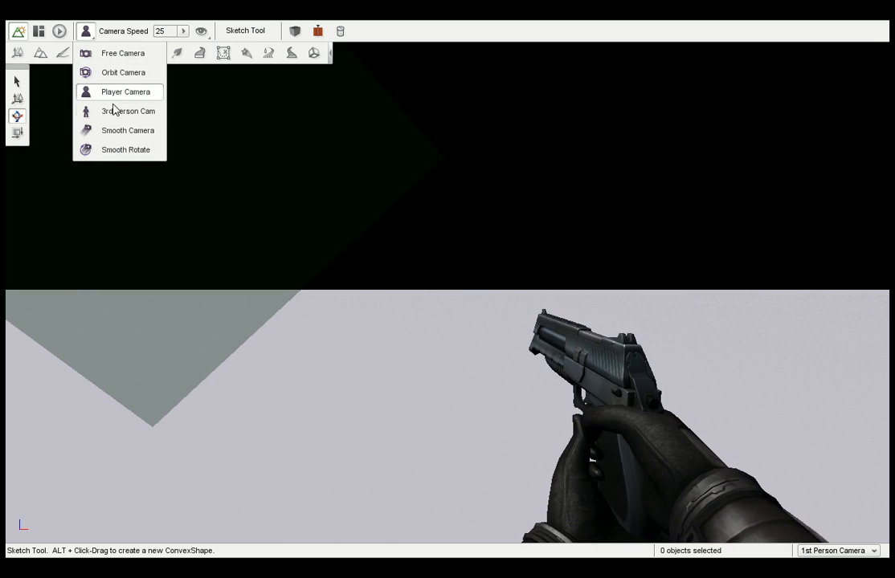
{"action": "left_click", "coordinate": [113, 112]}
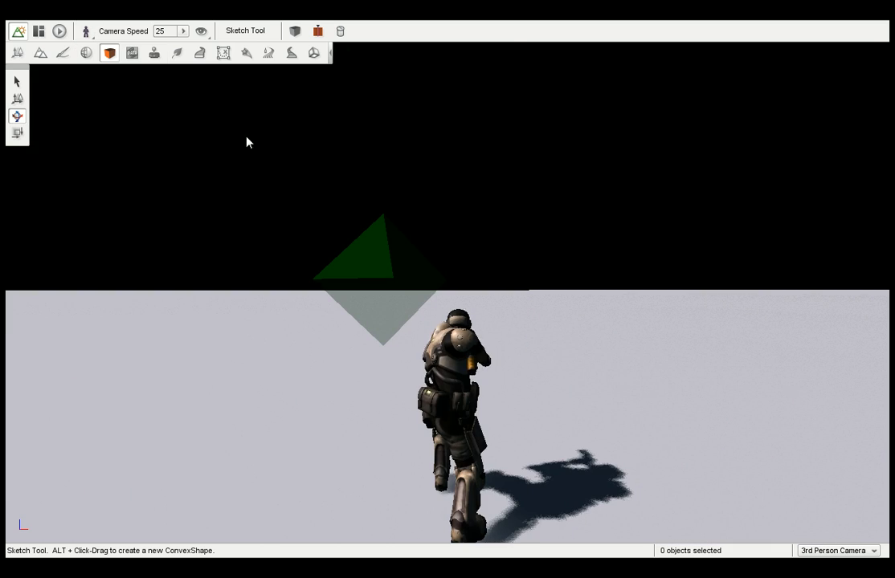
Play the level, fire one shot, toggle between third-person and first-person views, and return to the editor.
{"action": "left_click", "coordinate": [59, 30]}
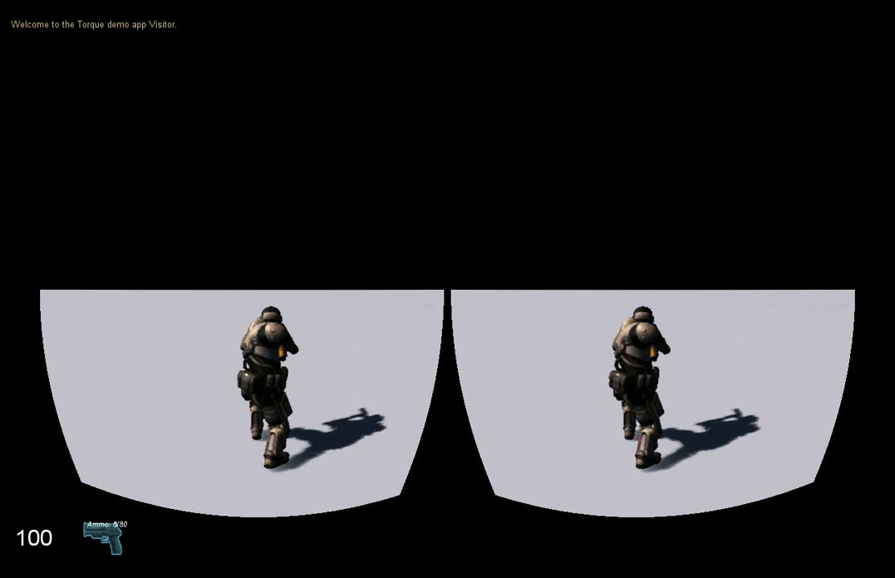
{"action": "left_click", "coordinate": [447, 289]}
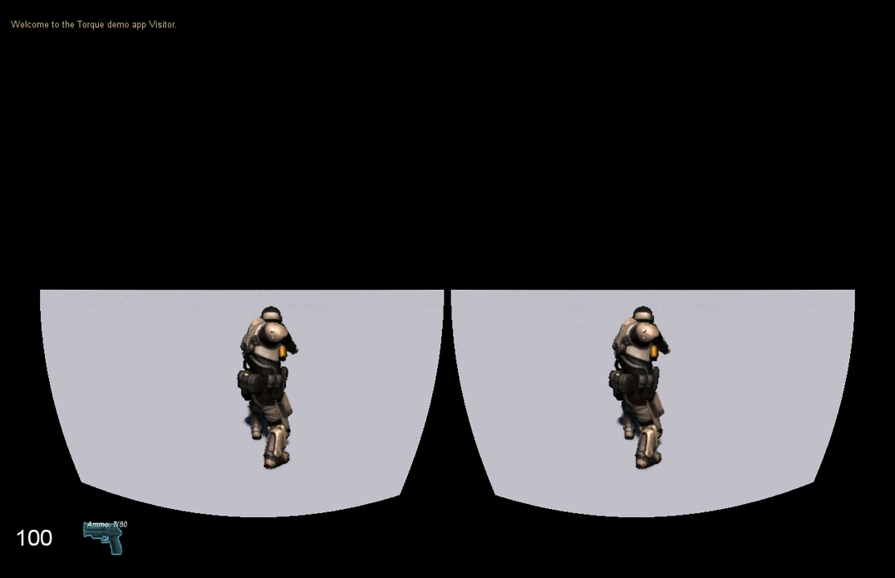
{"action": "key", "text": "Tab"}
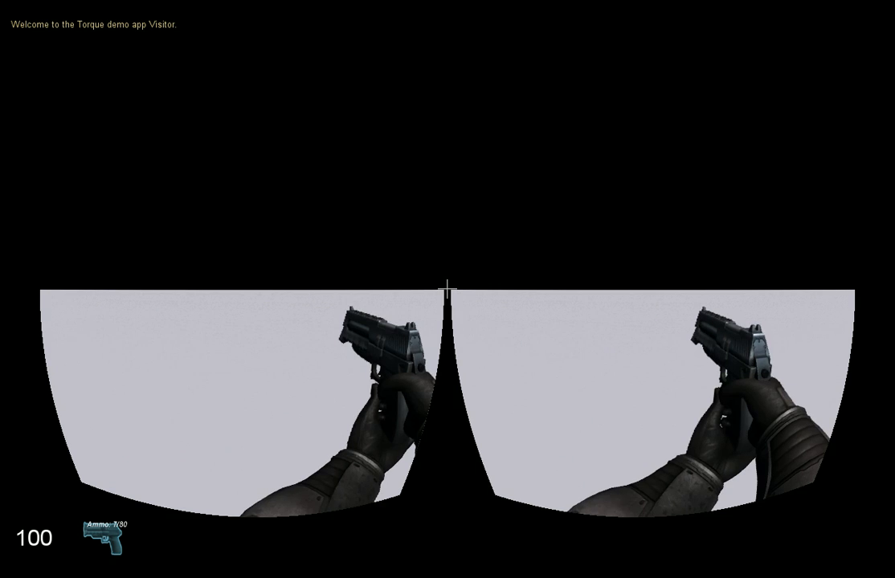
{"action": "key", "text": "Tab"}
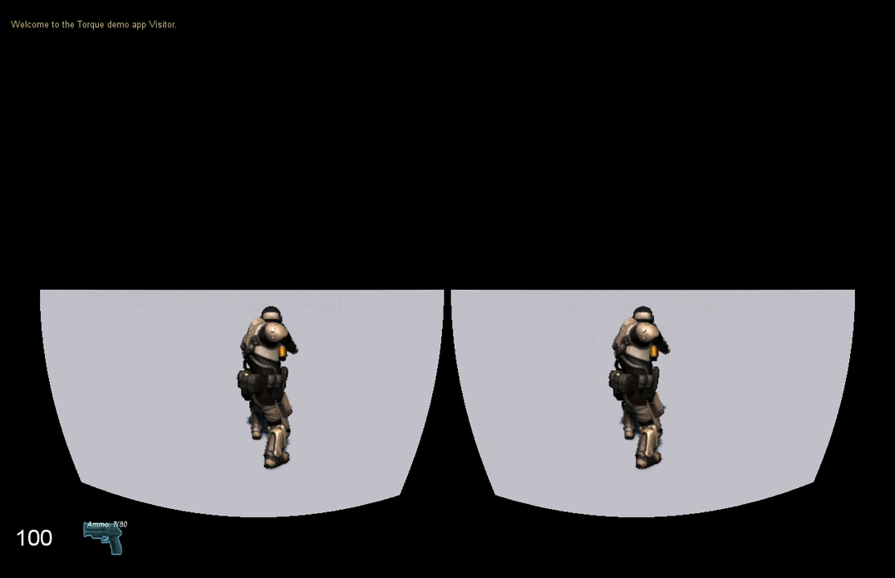
{"action": "key", "text": "Tab"}
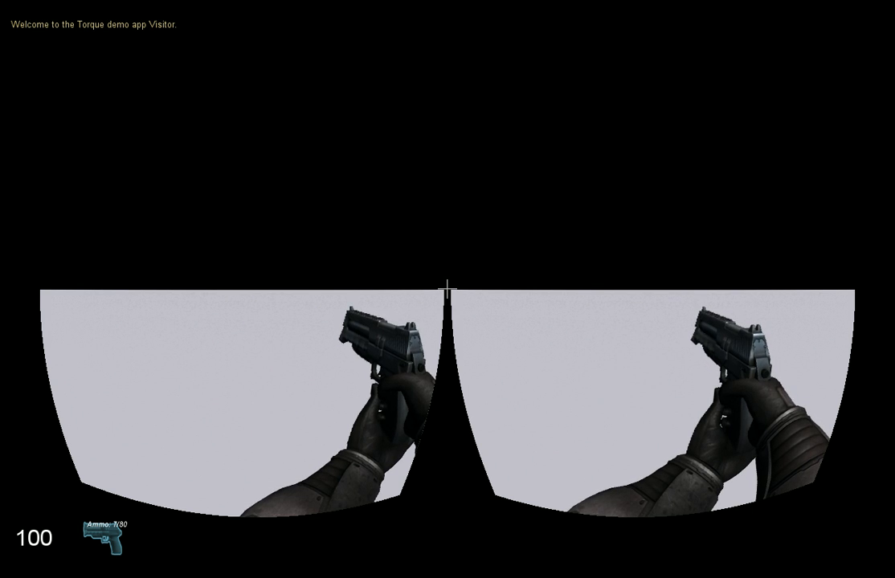
{"action": "key", "text": "F11"}
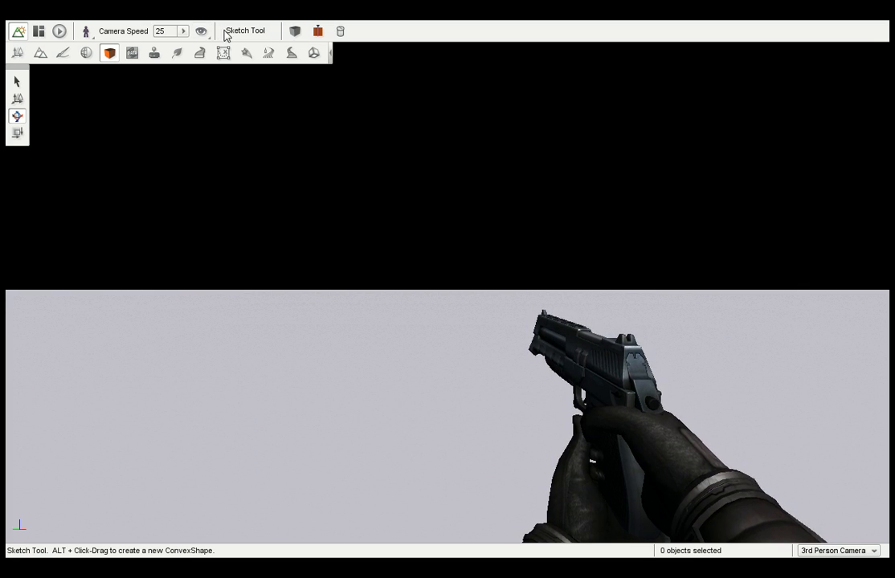
View the available visibility modes and close their list.
{"action": "left_click", "coordinate": [201, 32]}
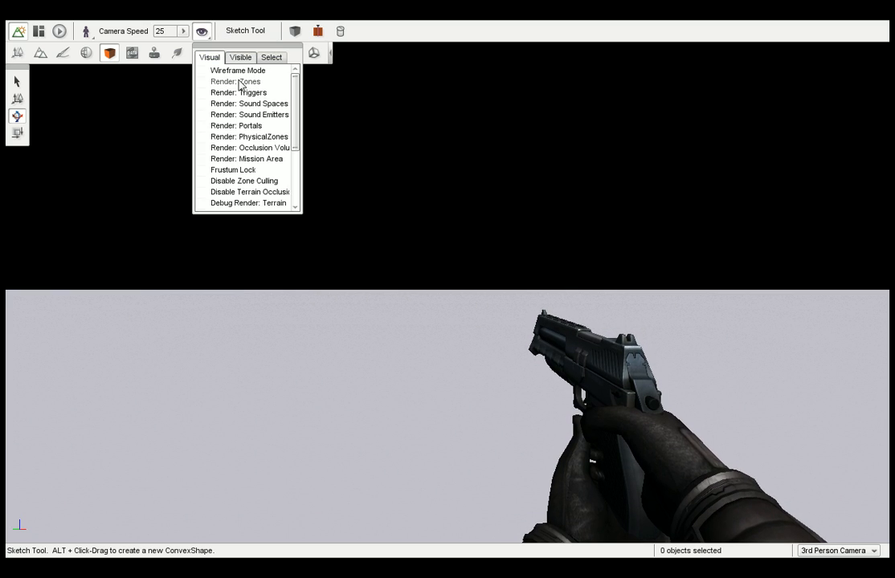
{"action": "left_click", "coordinate": [207, 38]}
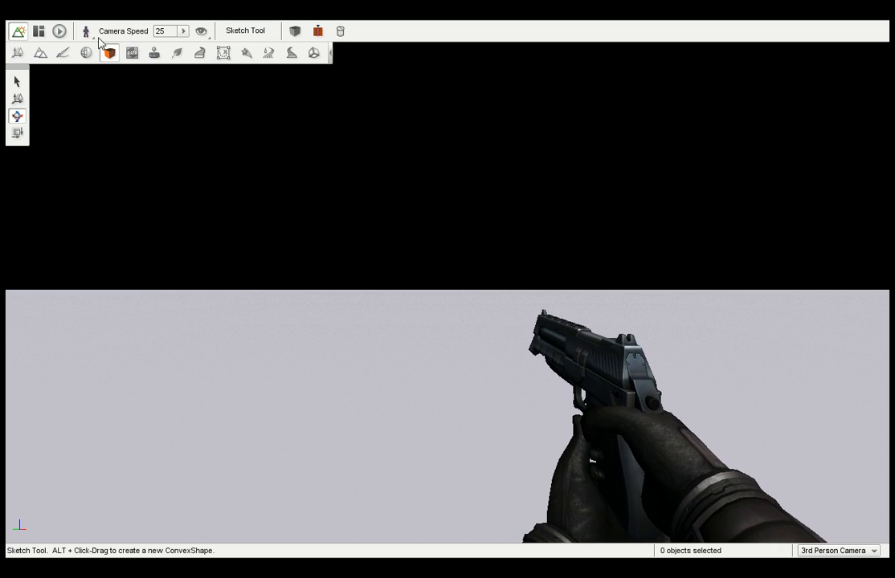
Switch to the Object Editor and expand MissionGroup in the scene tree.
{"action": "left_click", "coordinate": [18, 55]}
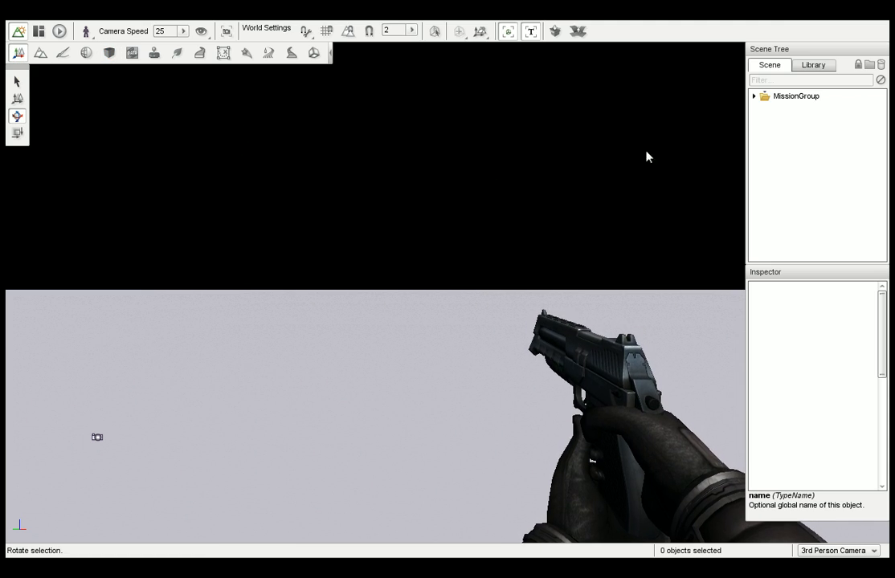
{"action": "right_click_drag", "start_coordinate": [466, 157], "coordinate": [304, 157]}
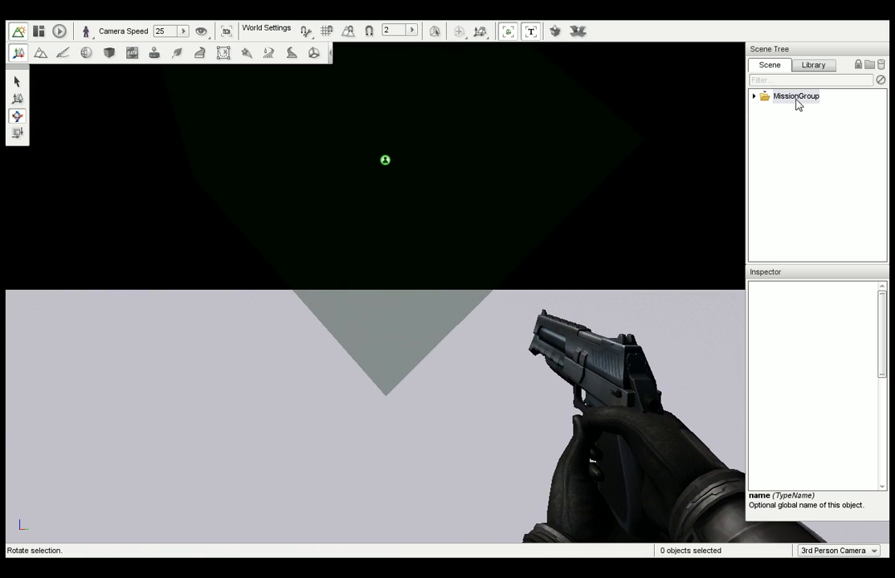
{"action": "left_click", "coordinate": [753, 96]}
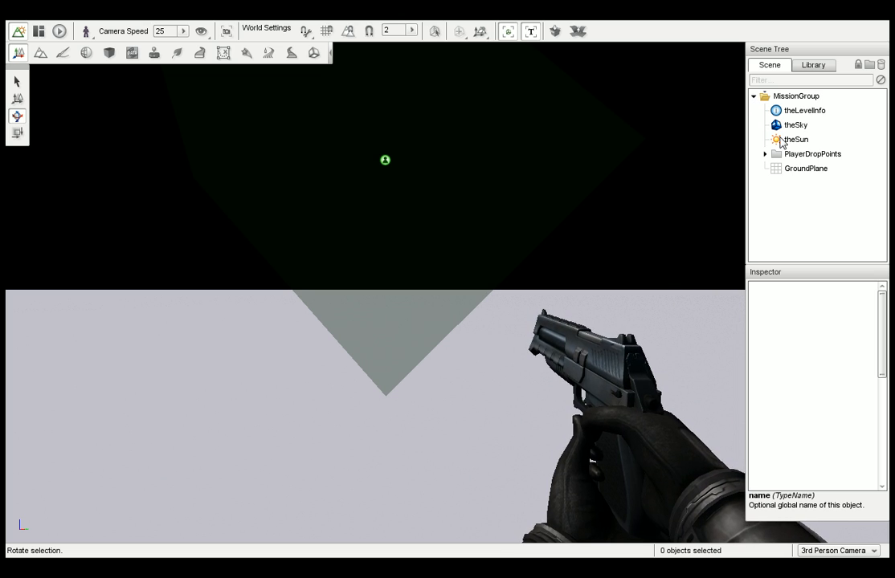
Inspect the properties of the sun, sky and GroundPlane objects in the level.
{"action": "left_click", "coordinate": [781, 138]}
{"action": "left_click", "coordinate": [793, 125]}
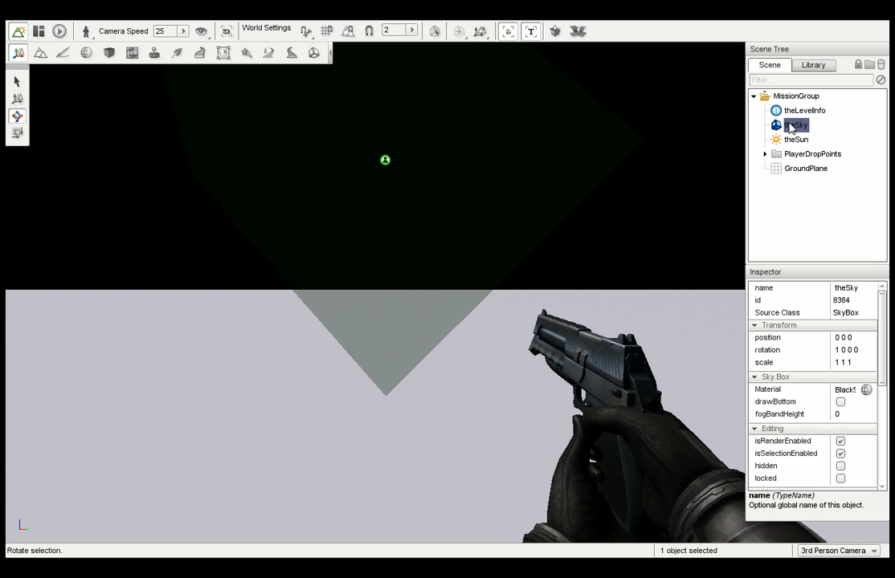
{"action": "left_click", "coordinate": [805, 169]}
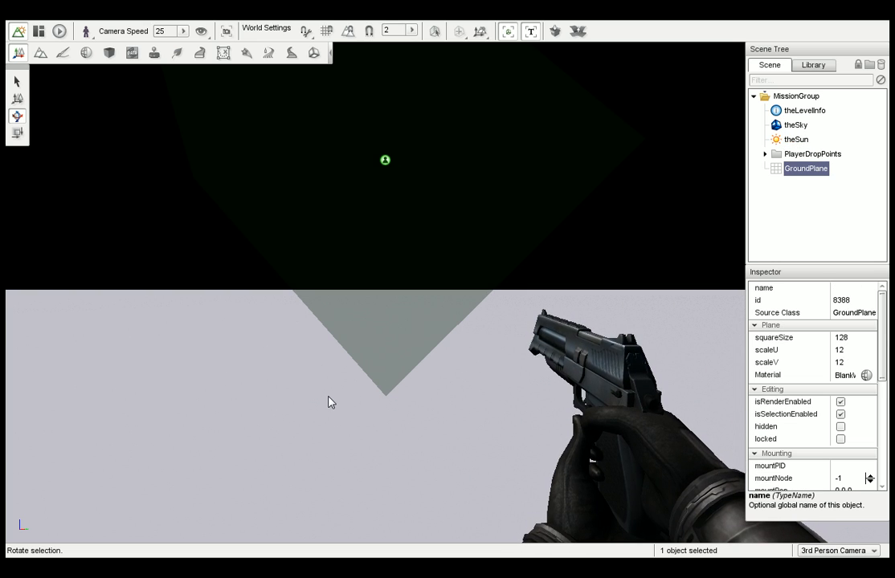
Inspect the SpawnSphere inside PlayerDropPoints, then collapse the group and clear the selection.
{"action": "left_click", "coordinate": [764, 154]}
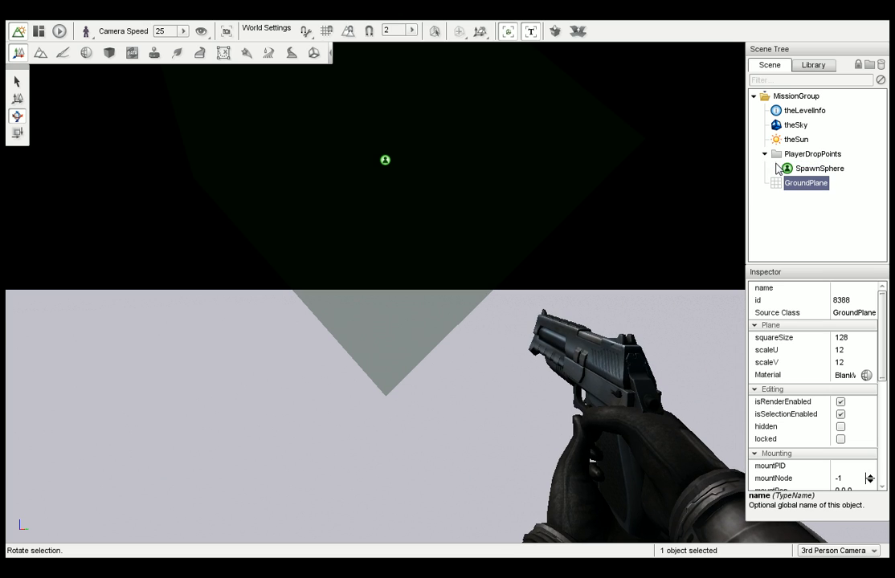
{"action": "left_click", "coordinate": [809, 169]}
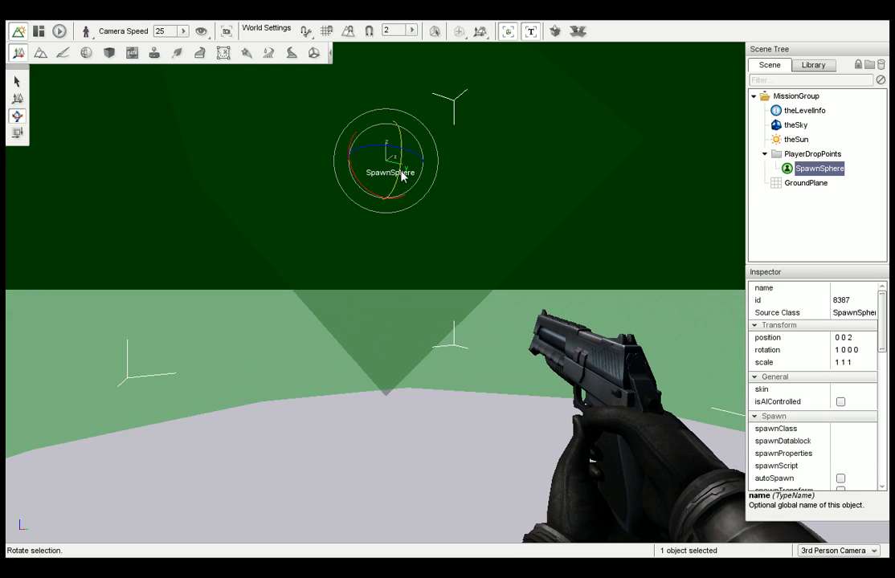
{"action": "left_click", "coordinate": [764, 153]}
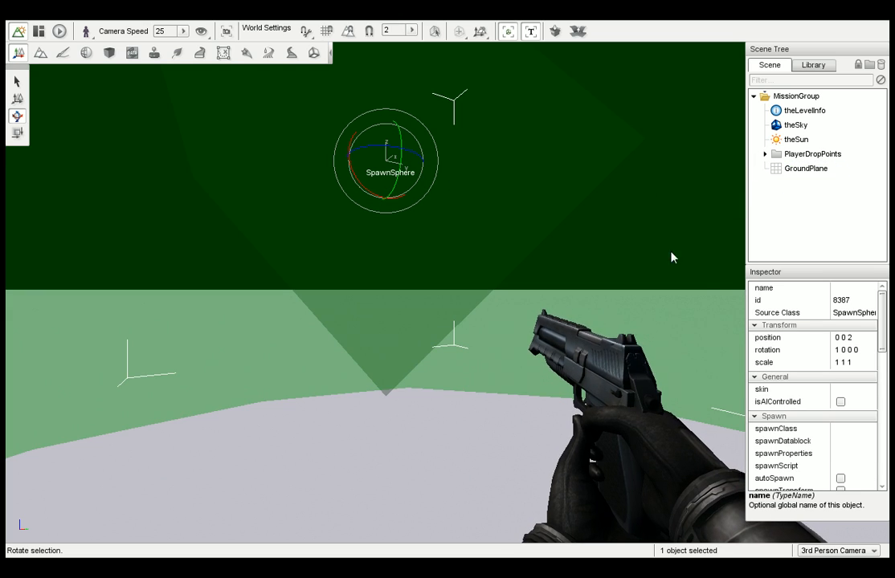
{"action": "left_click", "coordinate": [453, 449]}
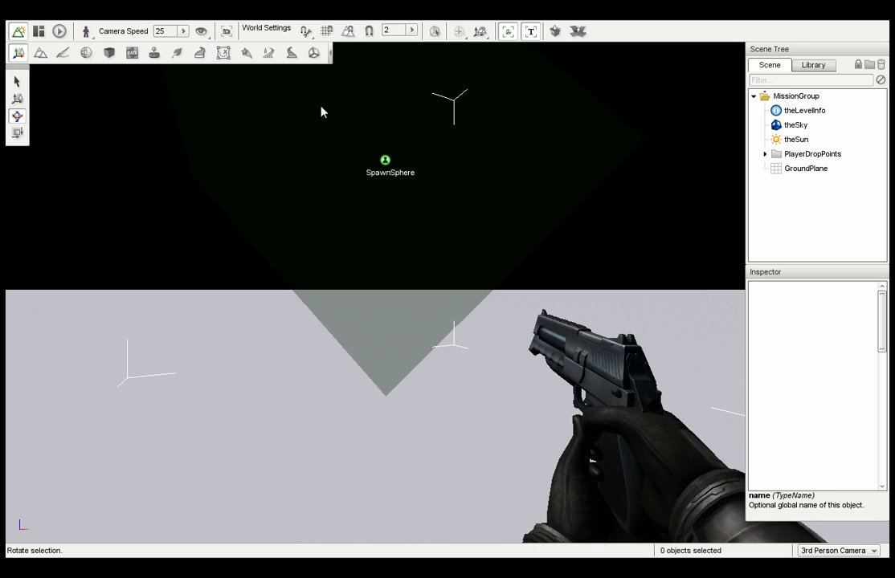
Create a new flat terrain named Terrain1 with the grass1 material and a resolution of 256.
{"action": "left_click", "coordinate": [39, 55]}
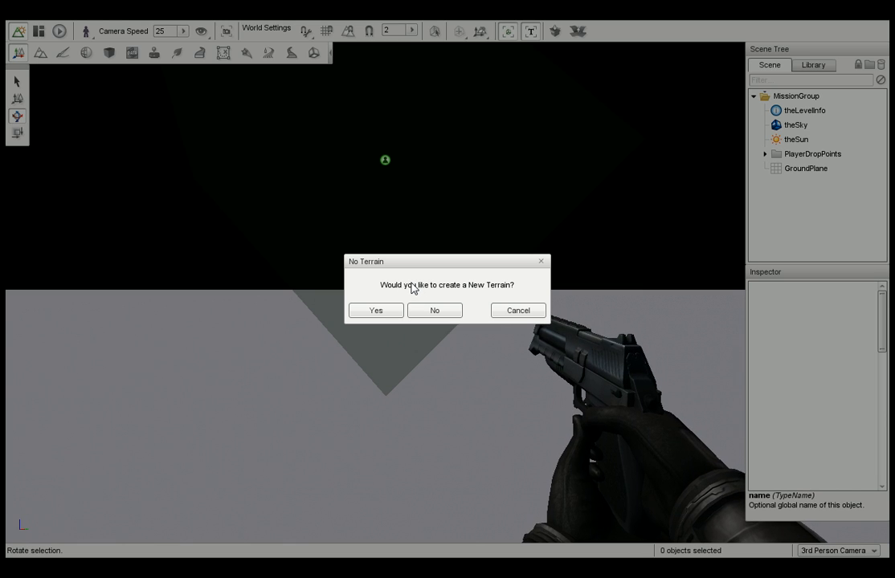
{"action": "left_click", "coordinate": [442, 309]}
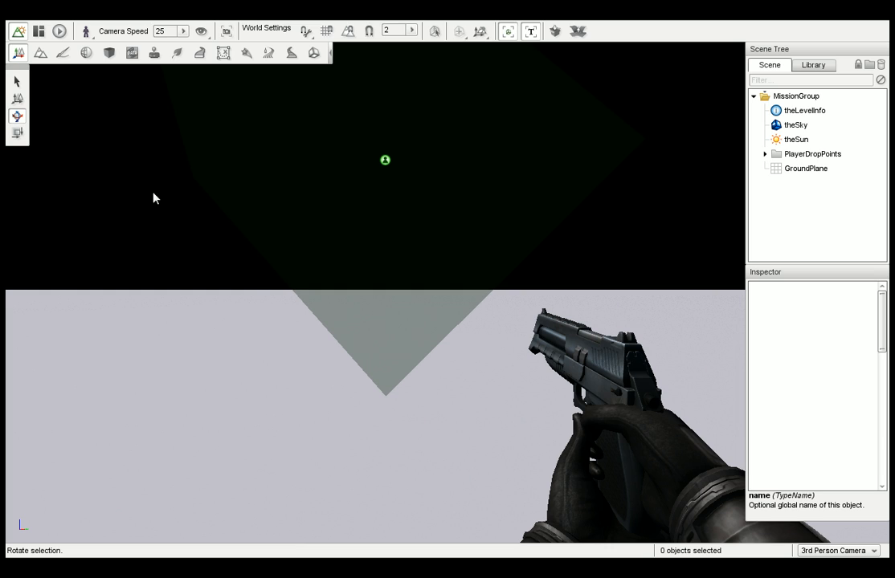
{"action": "left_click", "coordinate": [41, 57]}
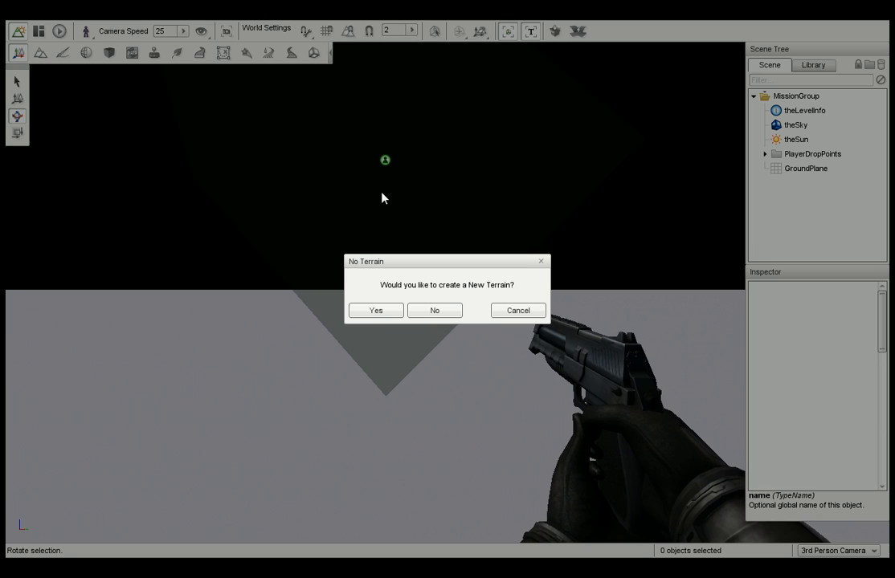
{"action": "left_click", "coordinate": [377, 311]}
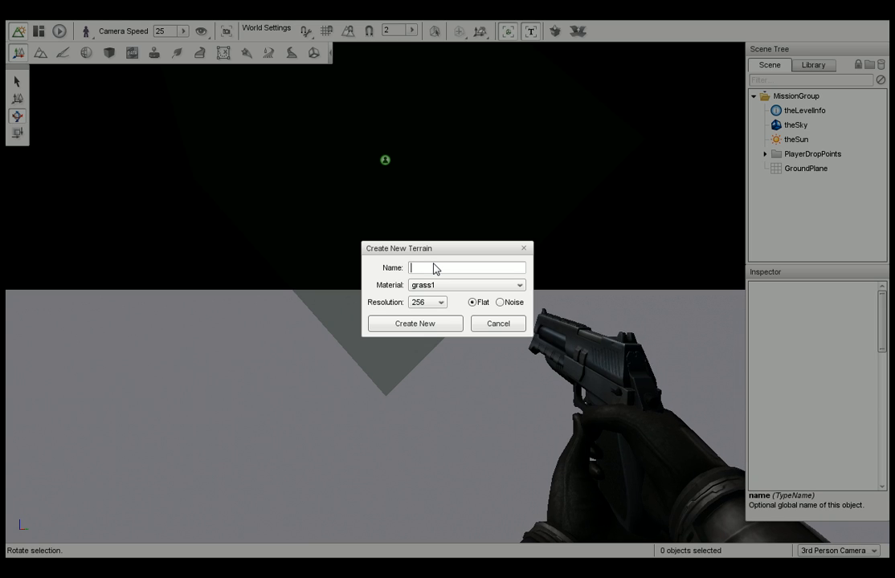
{"action": "type", "text": "Terrain1"}
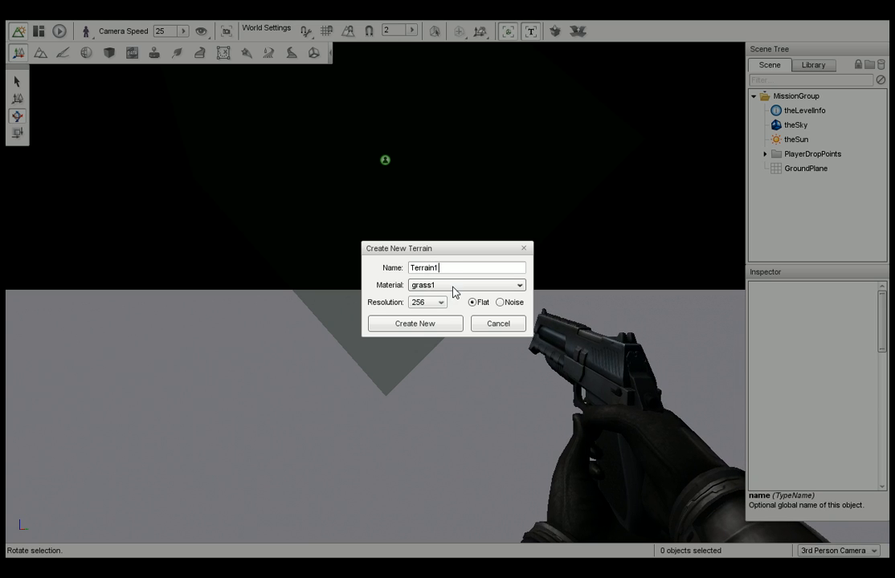
{"action": "left_click", "coordinate": [454, 292]}
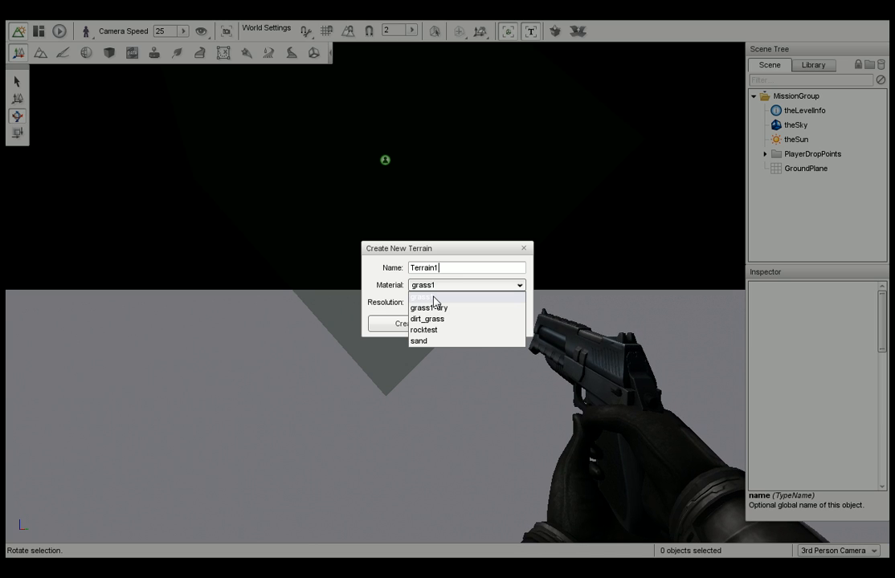
{"action": "left_click", "coordinate": [433, 299]}
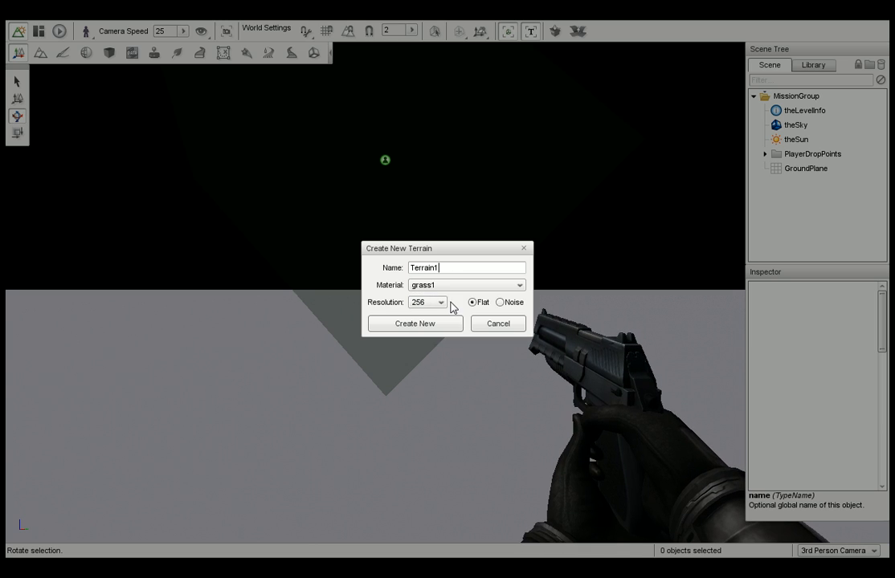
{"action": "left_click", "coordinate": [445, 304]}
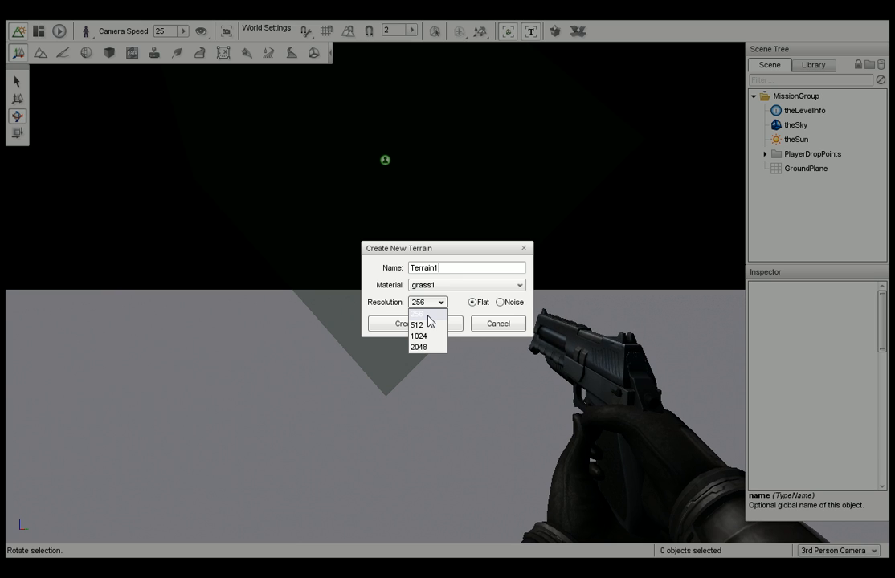
{"action": "left_click", "coordinate": [428, 316]}
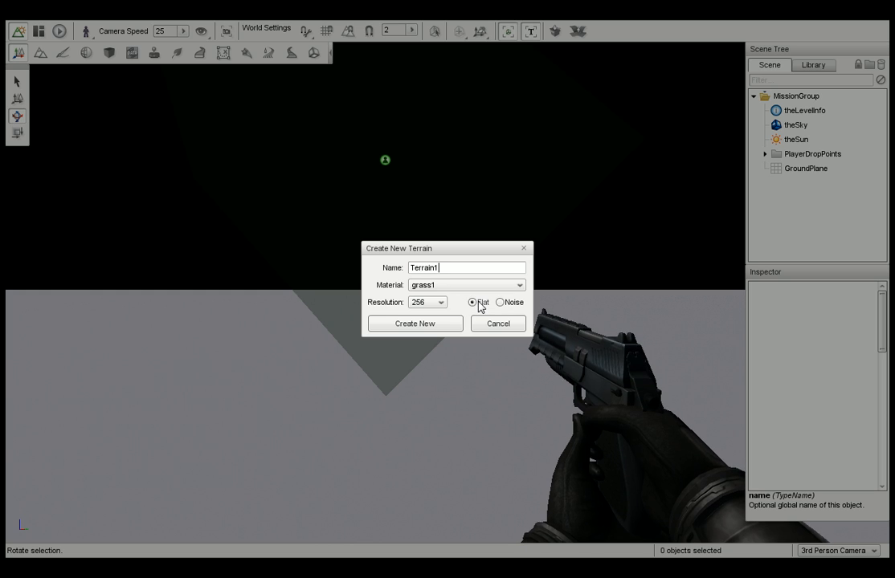
{"action": "left_click", "coordinate": [434, 325]}
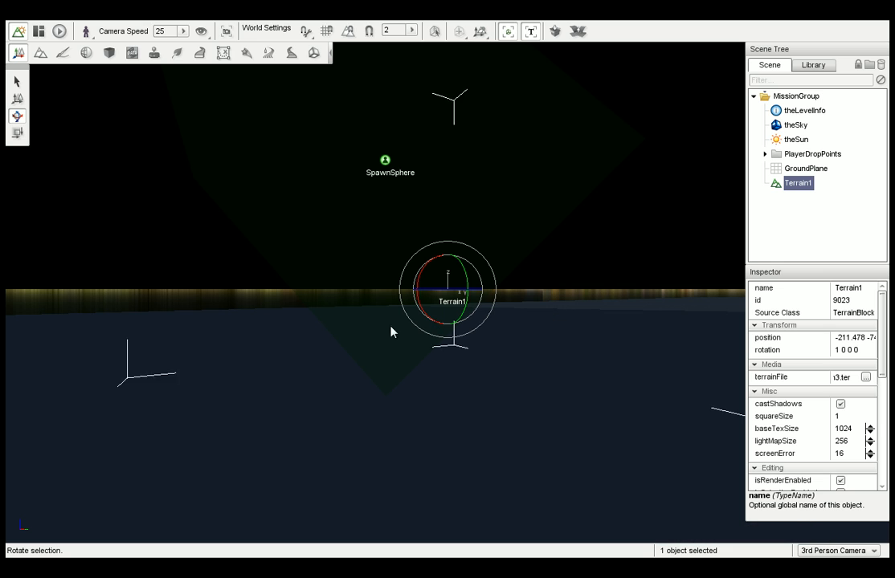
Lower Terrain1 slightly along its vertical Z axis with the move tool so its surface lies below the player.
{"action": "right_click_drag", "start_coordinate": [393, 329], "coordinate": [358, 343]}
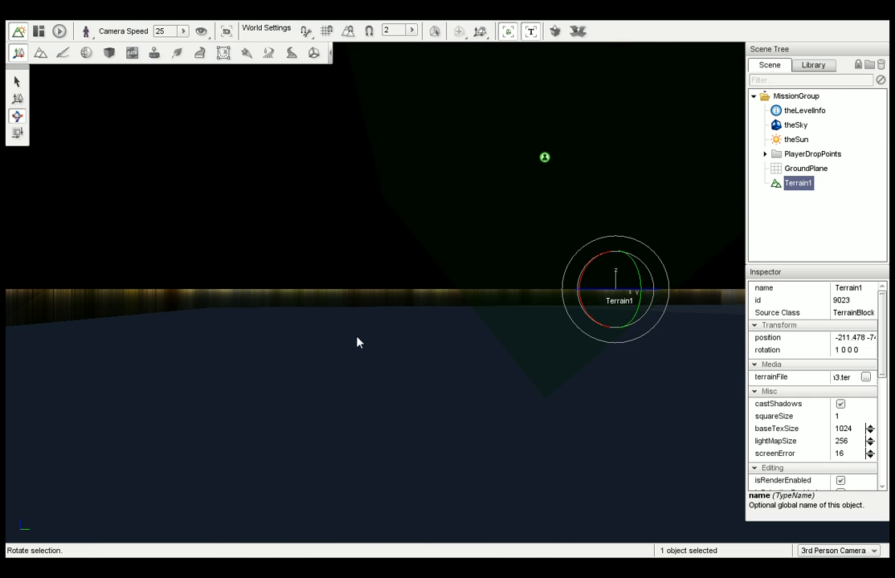
{"action": "left_click", "coordinate": [18, 99]}
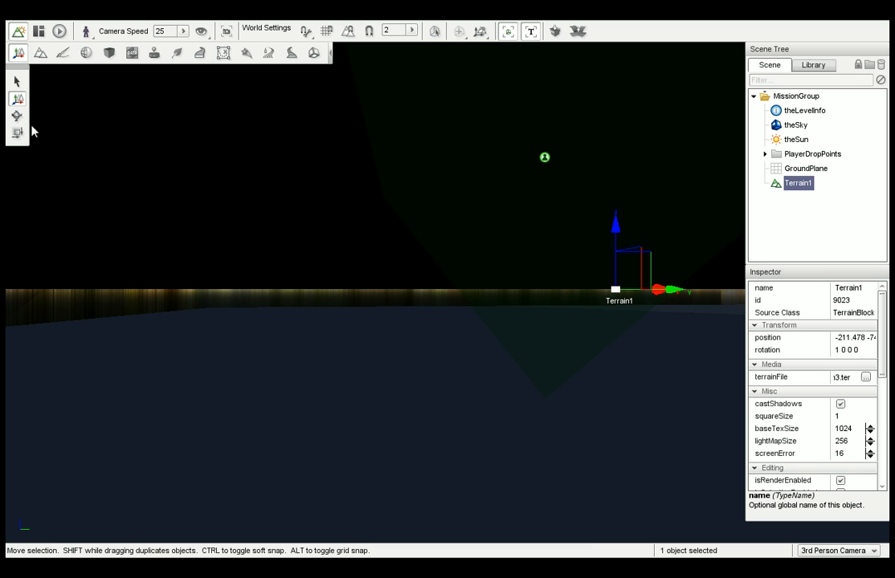
{"action": "double_click", "coordinate": [797, 190]}
{"action": "left_click", "coordinate": [805, 169]}
{"action": "left_click", "coordinate": [799, 183]}
{"action": "left_click_drag", "start_coordinate": [621, 226], "coordinate": [619, 235]}
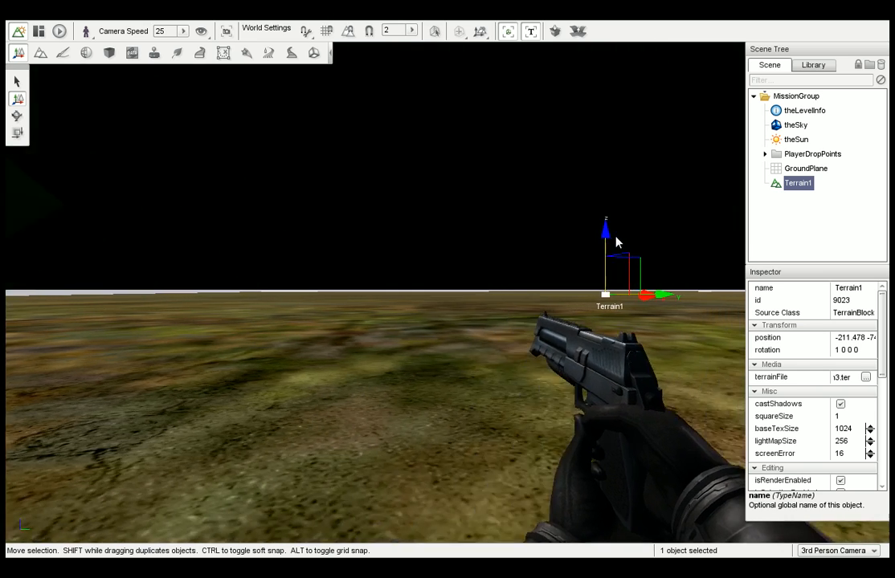
Switch to the Terrain Editor and pull up several small peaks in front of the player with the Adjust Height brush.
{"action": "right_click_drag", "start_coordinate": [591, 244], "coordinate": [432, 245]}
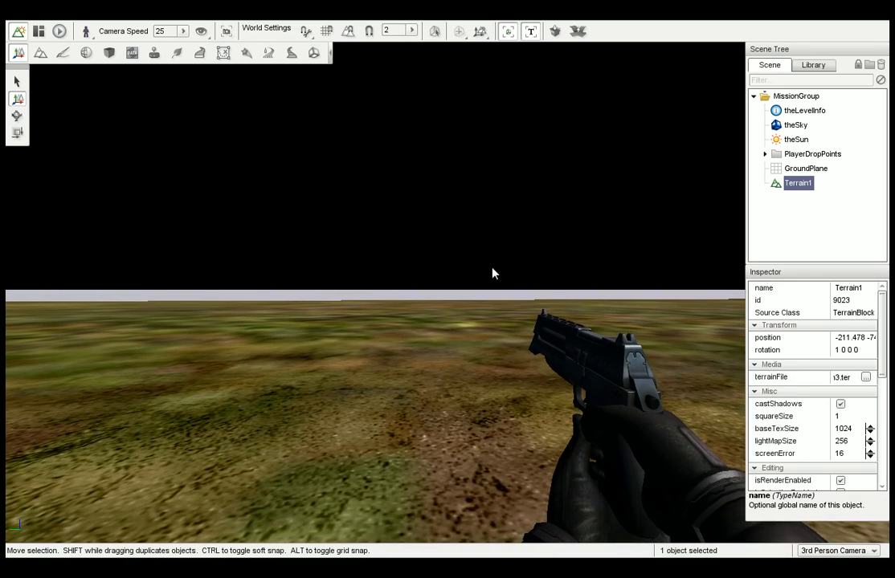
{"action": "left_click", "coordinate": [41, 54]}
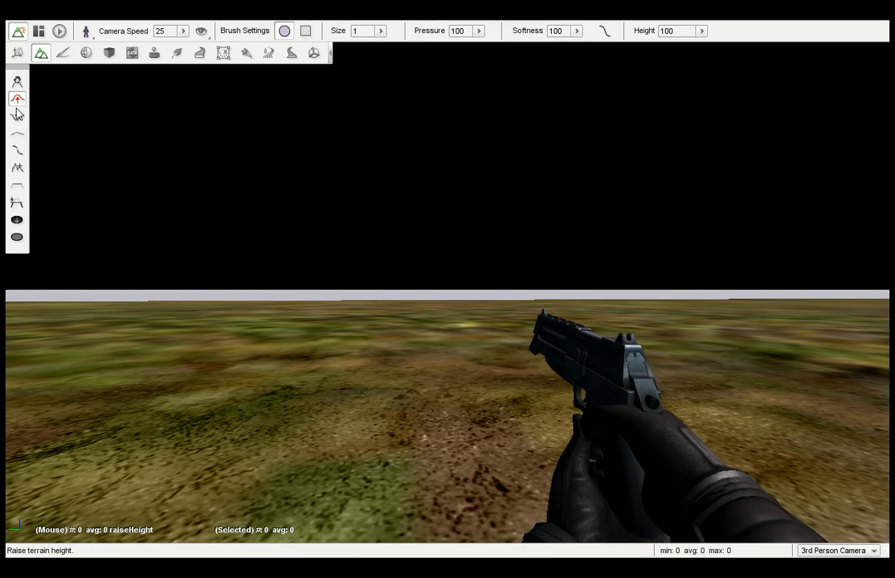
{"action": "right_click_drag", "start_coordinate": [346, 193], "coordinate": [326, 189]}
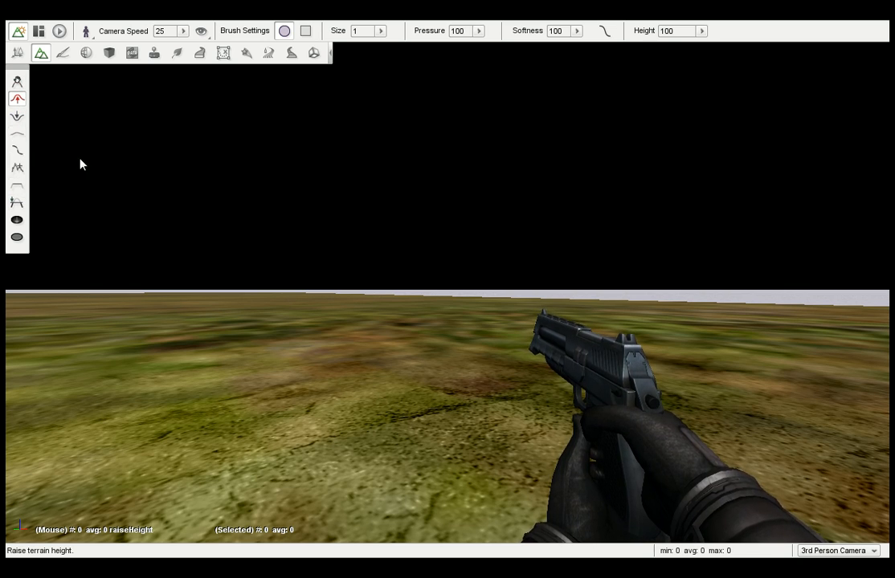
{"action": "right_click_drag", "start_coordinate": [180, 179], "coordinate": [113, 179]}
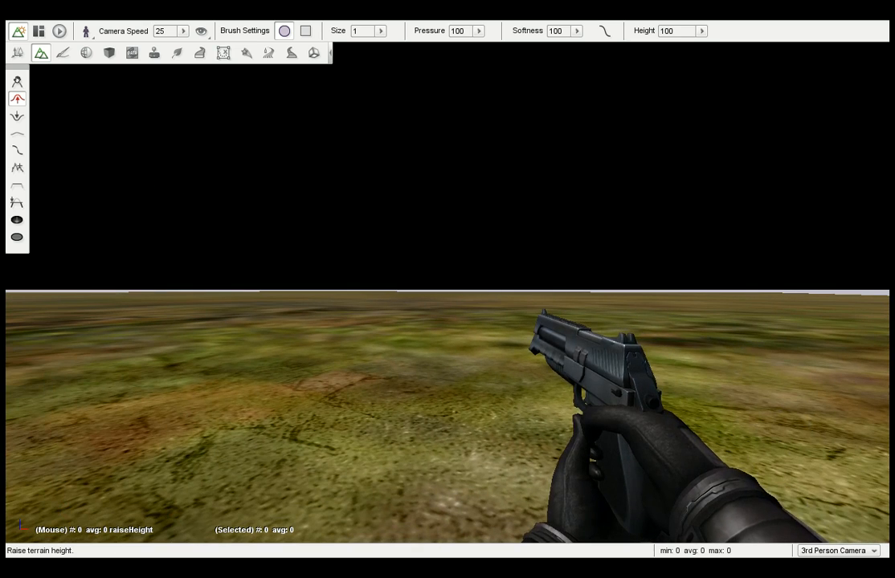
{"action": "right_click_drag", "start_coordinate": [203, 178], "coordinate": [188, 178]}
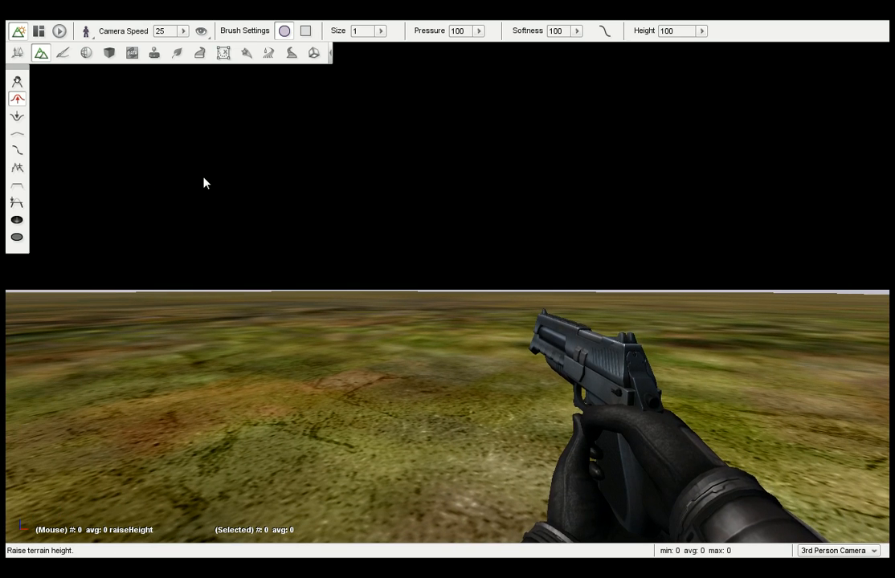
{"action": "left_click", "coordinate": [17, 84]}
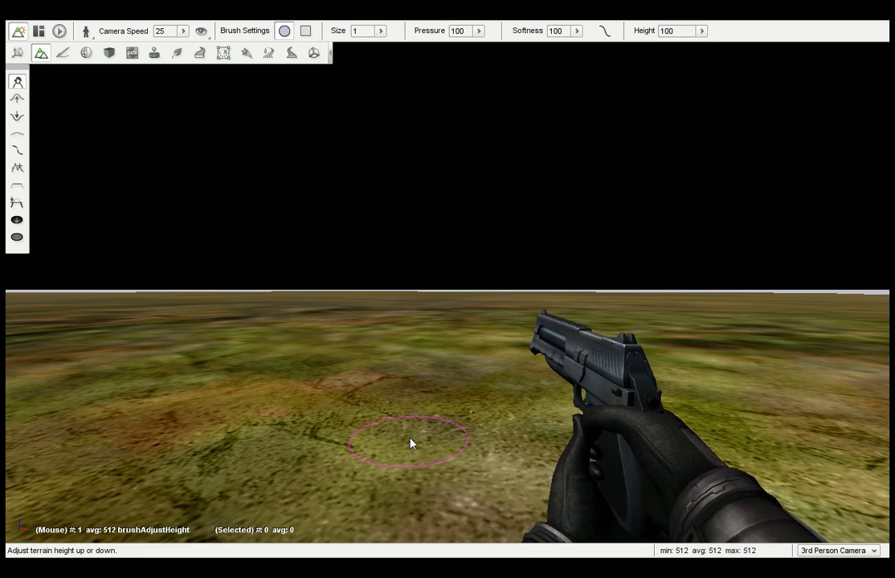
{"action": "left_click_drag", "start_coordinate": [410, 442], "coordinate": [409, 409]}
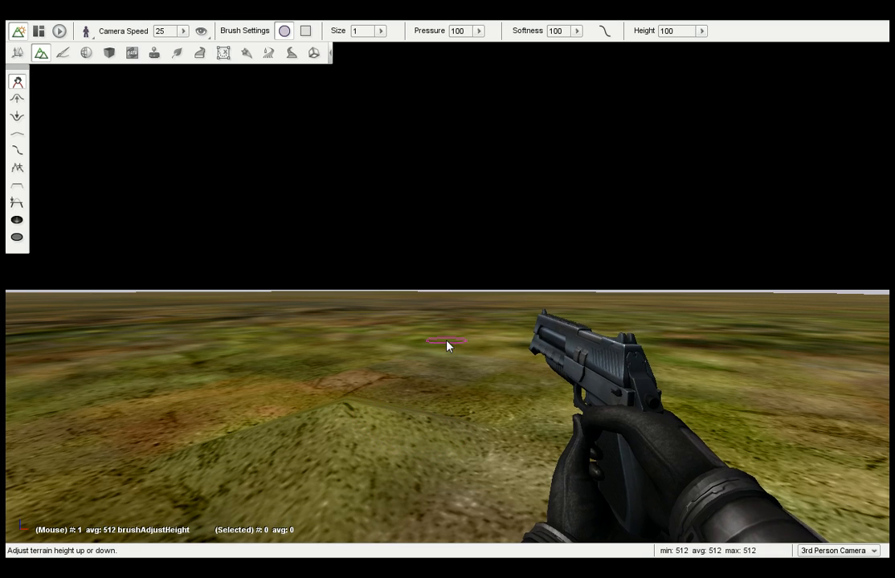
{"action": "left_click_drag", "start_coordinate": [423, 373], "coordinate": [422, 353]}
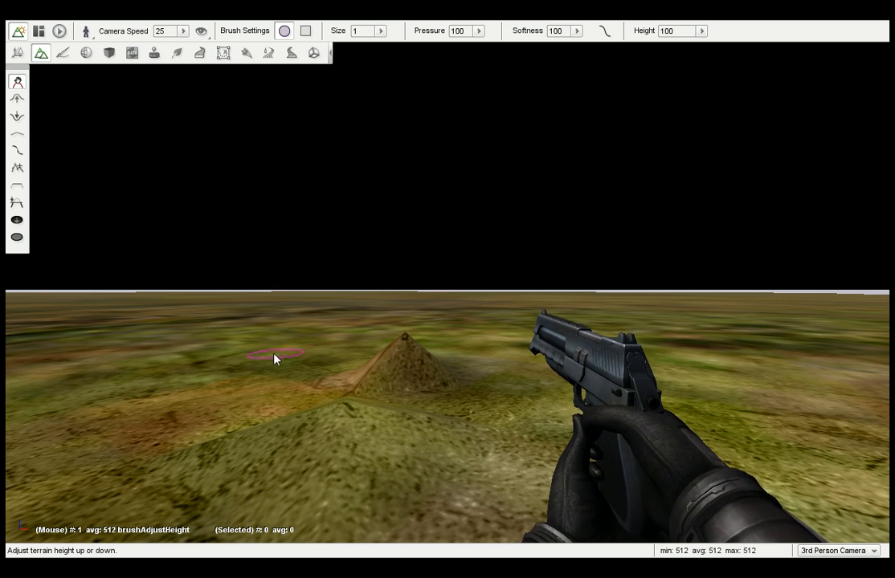
{"action": "mouse_move", "coordinate": [241, 368]}
{"action": "left_mouse_down"}
{"action": "mouse_move", "coordinate": [235, 360]}
{"action": "mouse_move", "coordinate": [309, 313]}
{"action": "mouse_move", "coordinate": [317, 285]}
{"action": "left_mouse_up"}
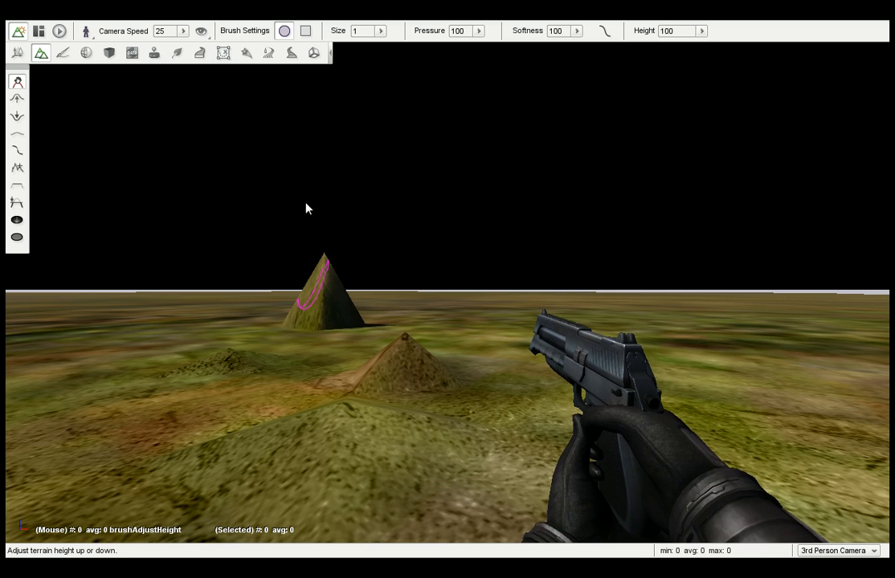
Set the brush size to 6, then raise a broad mound beside the tall peak and widen and heighten the peak itself.
{"action": "left_click", "coordinate": [383, 32]}
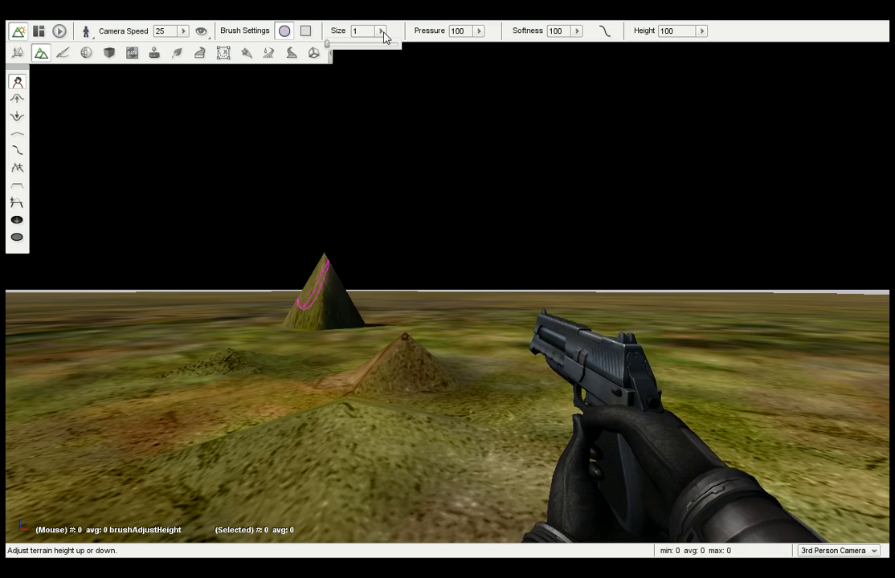
{"action": "left_click_drag", "start_coordinate": [329, 43], "coordinate": [336, 45]}
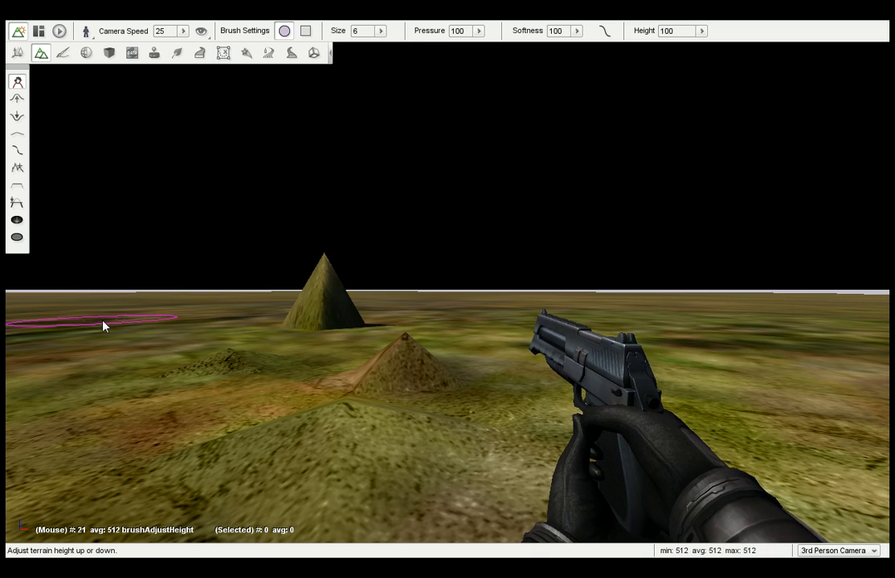
{"action": "mouse_move", "coordinate": [104, 325]}
{"action": "left_mouse_down"}
{"action": "mouse_move", "coordinate": [119, 325]}
{"action": "mouse_move", "coordinate": [126, 286]}
{"action": "left_mouse_up"}
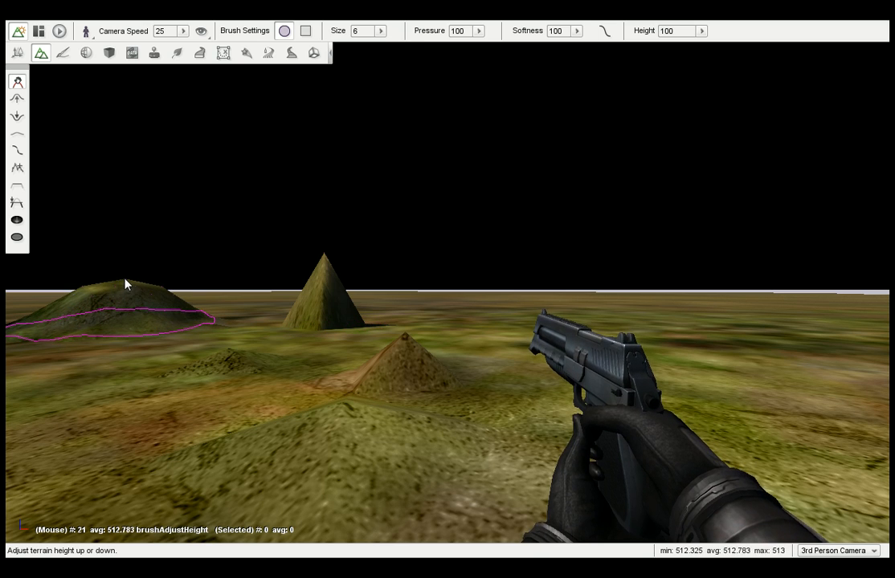
{"action": "mouse_move", "coordinate": [325, 269]}
{"action": "left_mouse_down"}
{"action": "mouse_move", "coordinate": [321, 225]}
{"action": "mouse_move", "coordinate": [337, 229]}
{"action": "left_mouse_up"}
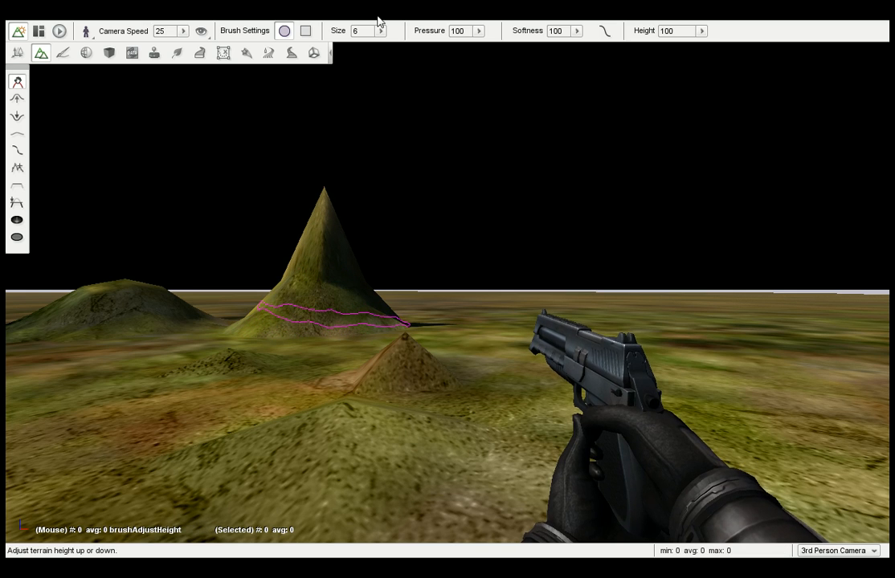
Raise a mound beyond the tall peak with brush size 5 and pressure about 54, and a larger hill with softness 50.
{"action": "left_click", "coordinate": [478, 30]}
{"action": "left_click_drag", "start_coordinate": [482, 44], "coordinate": [455, 45]}
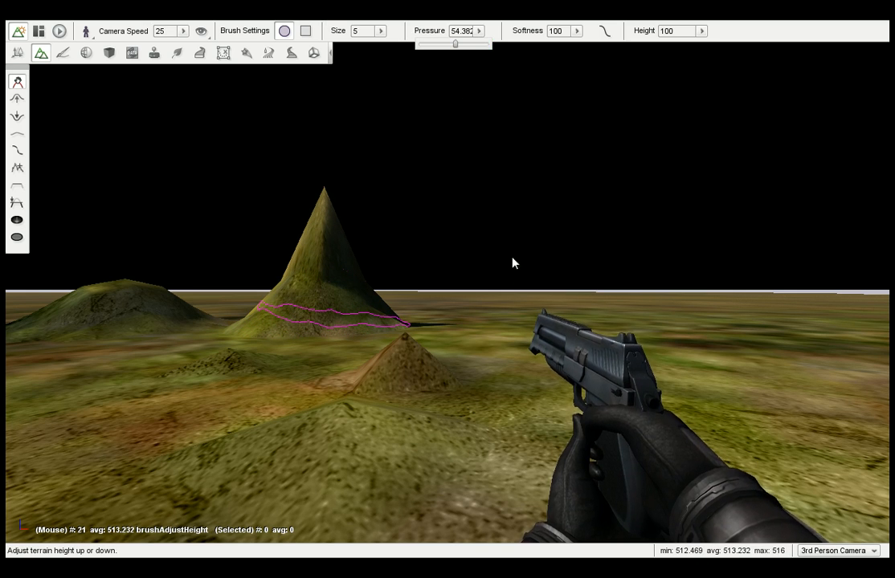
{"action": "left_click", "coordinate": [498, 307]}
{"action": "mouse_move", "coordinate": [507, 320]}
{"action": "left_mouse_down"}
{"action": "mouse_move", "coordinate": [514, 270]}
{"action": "mouse_move", "coordinate": [538, 214]}
{"action": "left_mouse_up"}
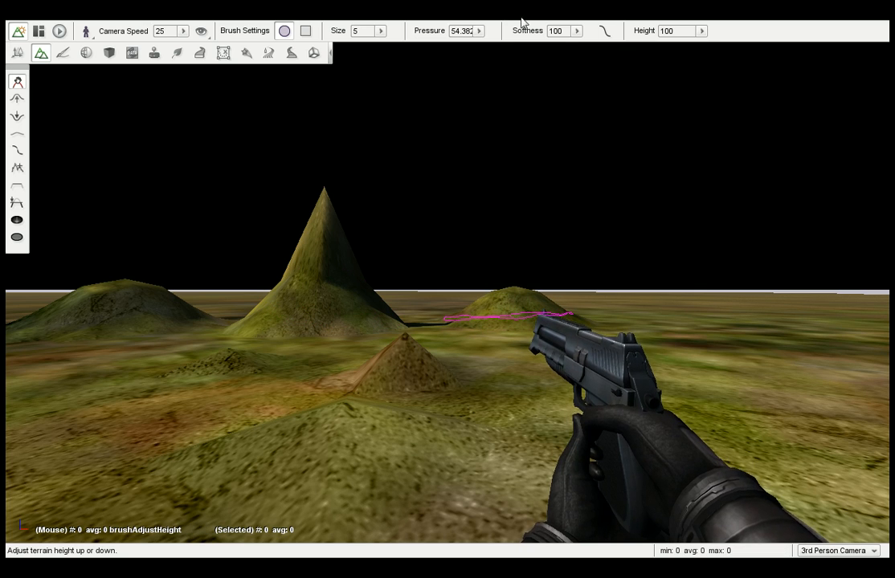
{"action": "left_click", "coordinate": [576, 30]}
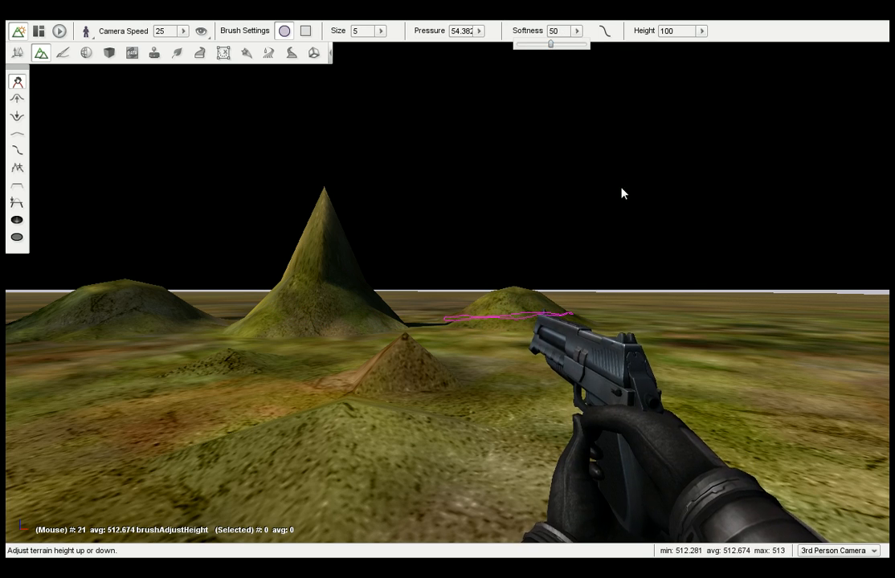
{"action": "mouse_move", "coordinate": [721, 351]}
{"action": "left_mouse_down"}
{"action": "mouse_move", "coordinate": [706, 280]}
{"action": "mouse_move", "coordinate": [720, 226]}
{"action": "left_mouse_up"}
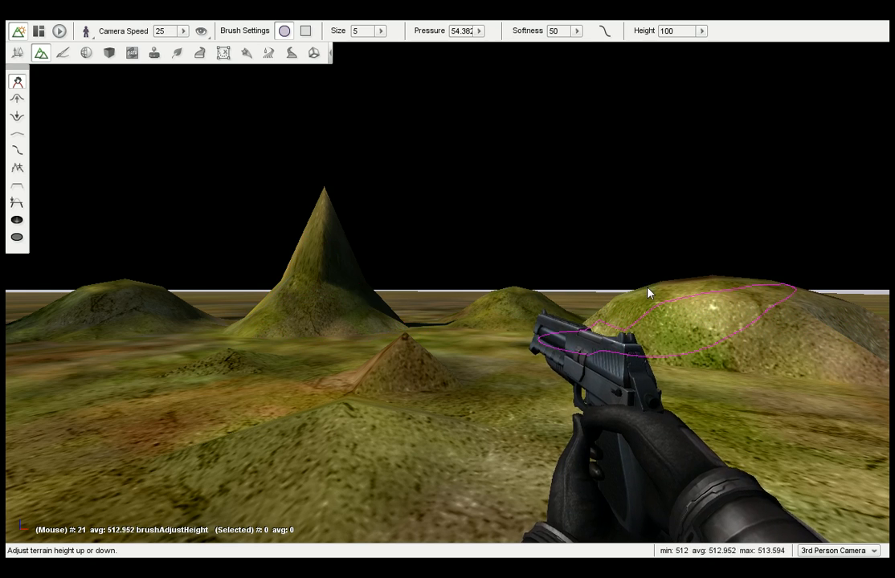
Bend the brush softness curve into an S shape, harder inside and softer outside, and raise the ground around the foreground mounds.
{"action": "left_click", "coordinate": [605, 32]}
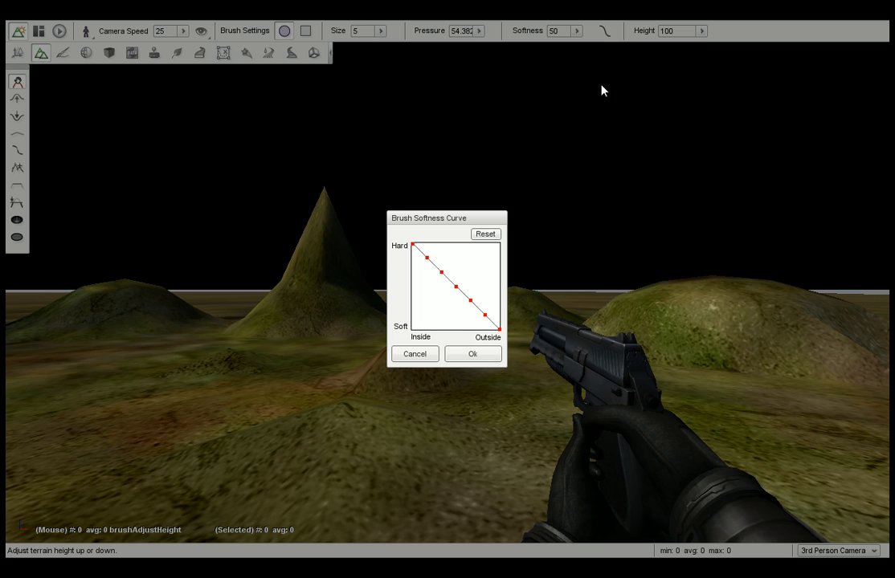
{"action": "left_click_drag", "start_coordinate": [458, 292], "coordinate": [470, 313]}
{"action": "left_click_drag", "start_coordinate": [430, 262], "coordinate": [434, 254]}
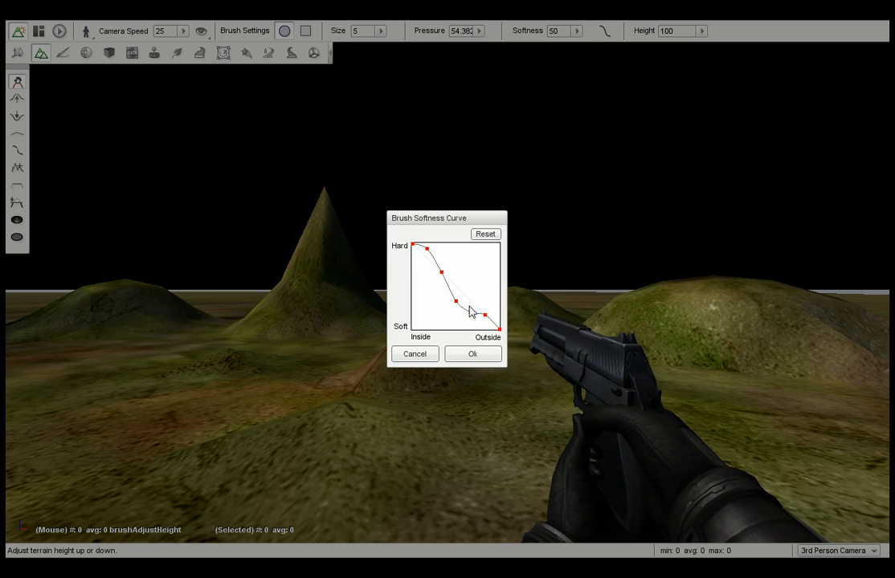
{"action": "left_click_drag", "start_coordinate": [484, 316], "coordinate": [484, 321]}
{"action": "left_click", "coordinate": [472, 355]}
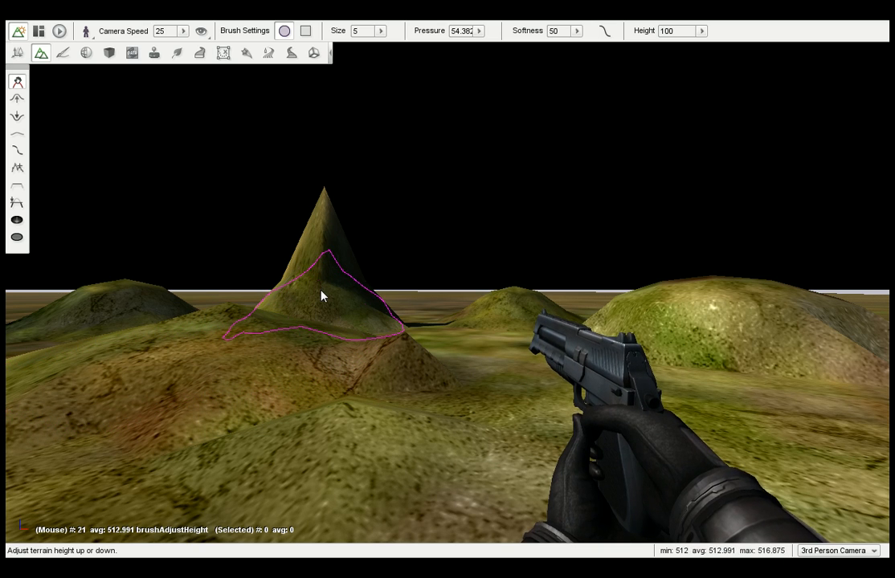
{"action": "mouse_move", "coordinate": [353, 309]}
{"action": "right_mouse_down"}
{"action": "mouse_move", "coordinate": [393, 309]}
{"action": "mouse_move", "coordinate": [372, 270]}
{"action": "right_mouse_up"}
Walk around the sculpted terrain and examine the shapes of the raised hills and the tall peak.
{"action": "key", "text": "w"}
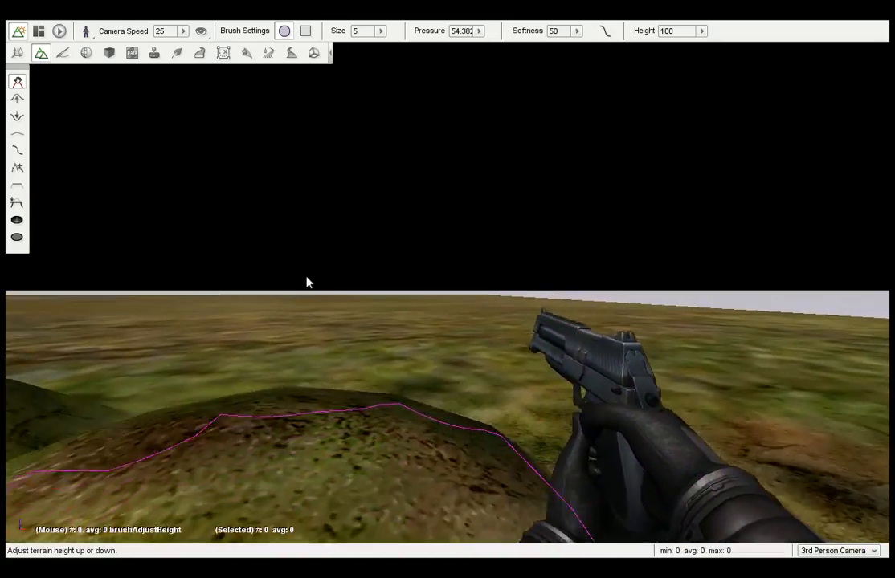
{"action": "key", "text": "w"}
{"action": "mouse_move", "coordinate": [307, 278]}
{"action": "right_mouse_down"}
{"action": "mouse_move", "coordinate": [156, 278]}
{"action": "mouse_move", "coordinate": [289, 278]}
{"action": "mouse_move", "coordinate": [280, 284]}
{"action": "right_mouse_up"}
{"action": "key", "text": "w"}
{"action": "key", "text": "s"}
{"action": "key", "text": "w"}
{"action": "key", "text": "s"}
{"action": "key", "text": "s"}
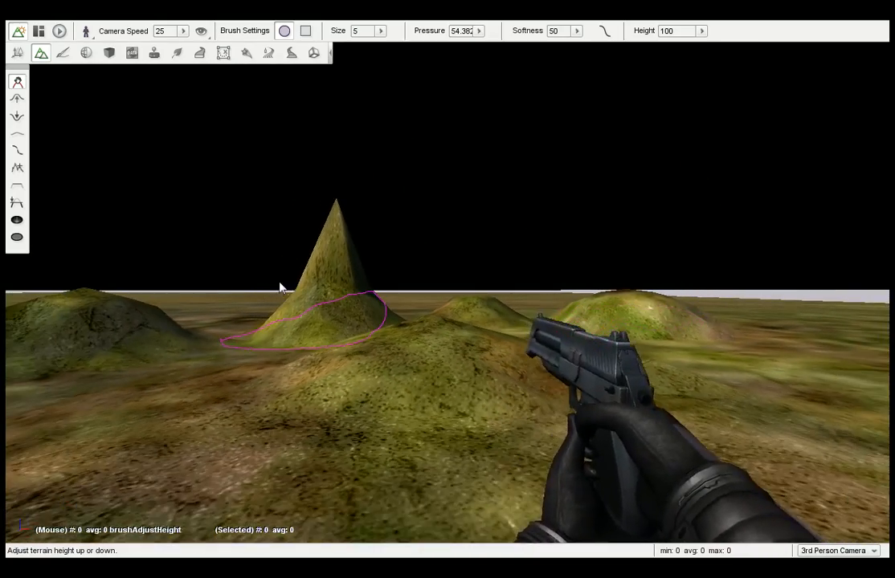
Switch to the Raise Height brush, try it on the ground beside the foreground mound and undo the stroke.
{"action": "left_click", "coordinate": [20, 97]}
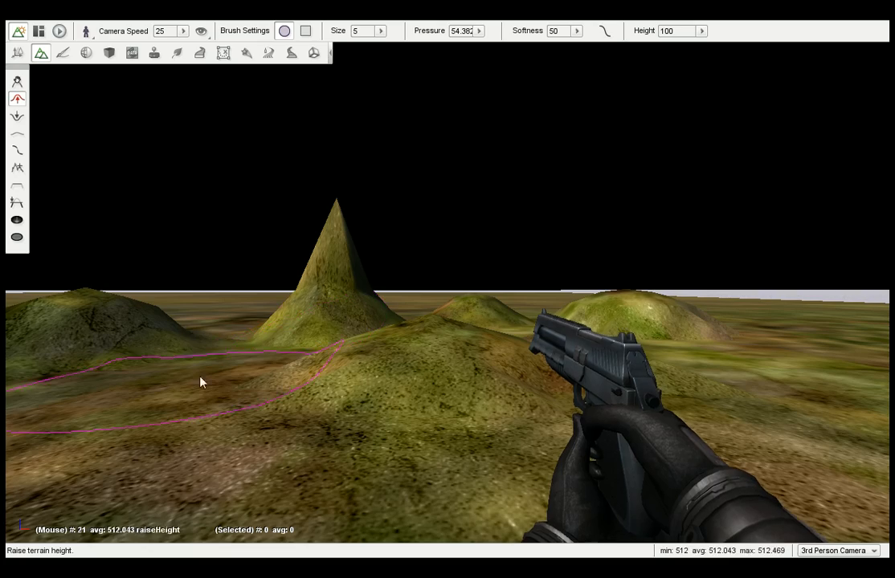
{"action": "left_click_drag", "start_coordinate": [184, 398], "coordinate": [183, 393]}
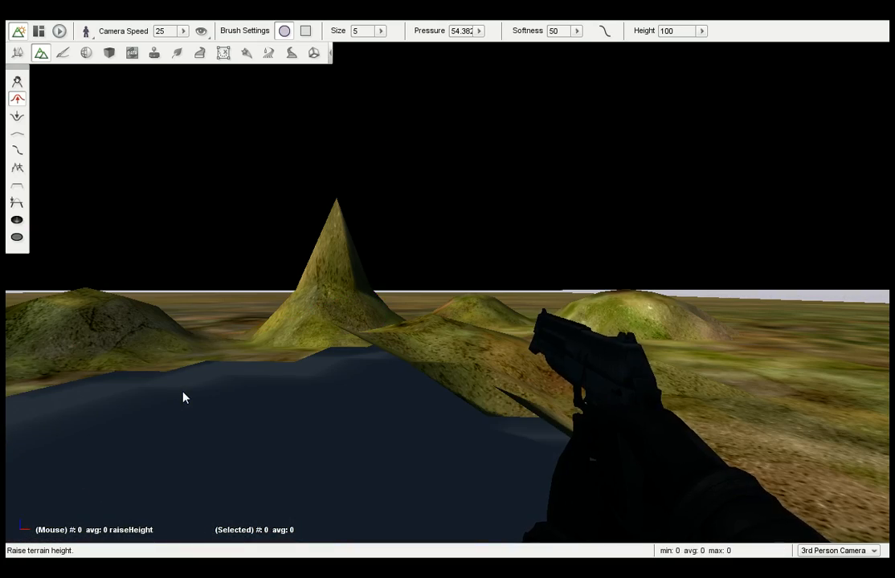
{"action": "key", "text": "ctrl+z"}
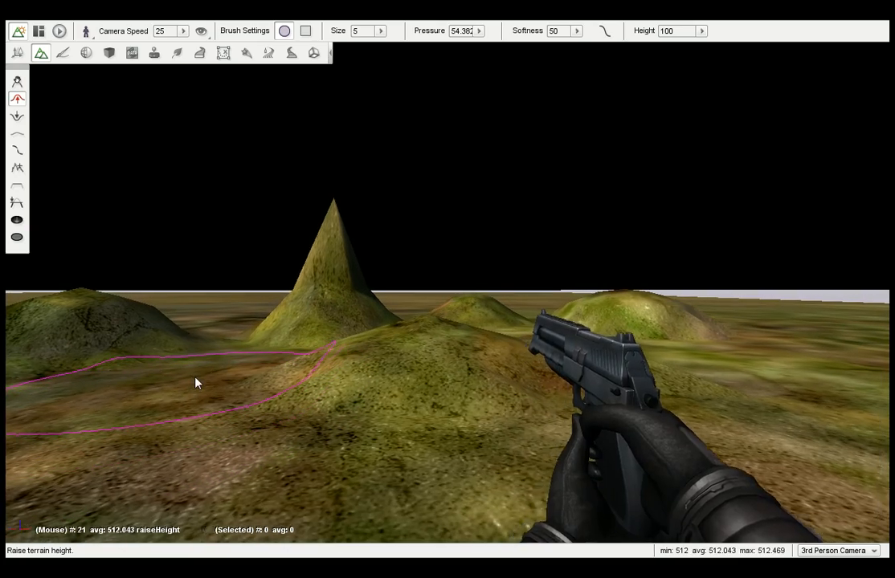
Set the brush height to about 20 and raise a low mound on the open flat ground, undoing surplus strokes.
{"action": "key", "text": "d"}
{"action": "key", "text": "s"}
{"action": "mouse_move", "coordinate": [215, 340]}
{"action": "right_mouse_down"}
{"action": "mouse_move", "coordinate": [193, 339]}
{"action": "mouse_move", "coordinate": [244, 321]}
{"action": "mouse_move", "coordinate": [207, 321]}
{"action": "right_mouse_up"}
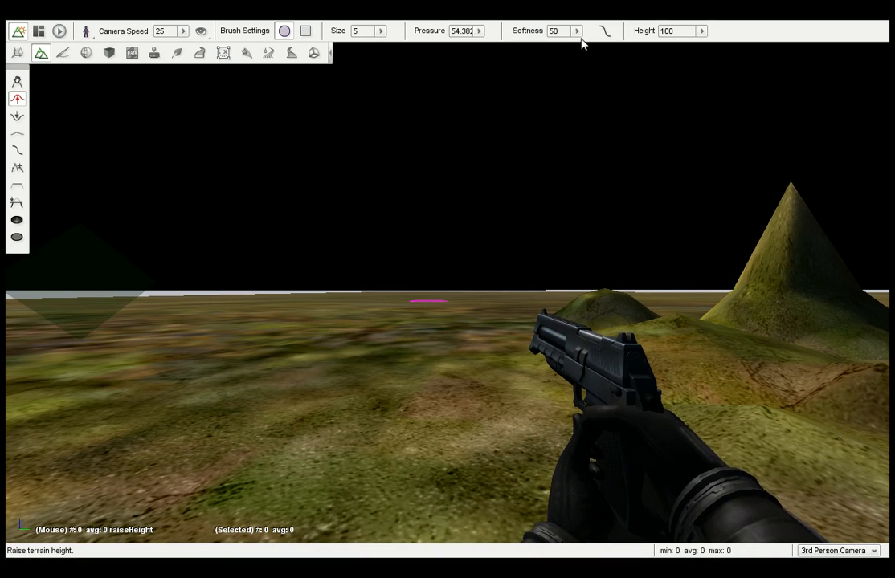
{"action": "left_click", "coordinate": [700, 31]}
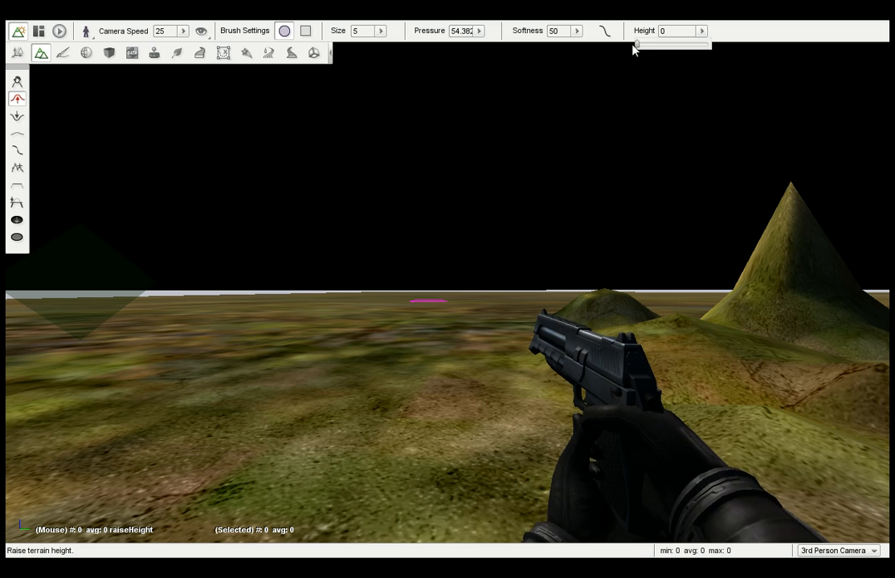
{"action": "left_click_drag", "start_coordinate": [637, 45], "coordinate": [639, 46]}
{"action": "left_click_drag", "start_coordinate": [354, 344], "coordinate": [342, 343]}
{"action": "key", "text": "ctrl+z"}
{"action": "key", "text": "ctrl+z"}
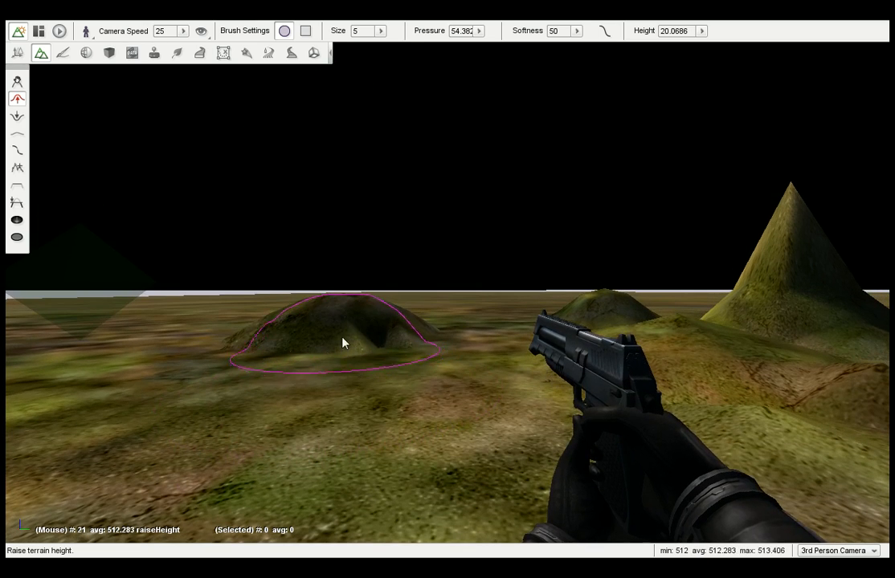
Set the brush pressure to about 10.7 and raise a broad, low ridge in front of the new mound.
{"action": "left_click", "coordinate": [479, 31]}
{"action": "left_click_drag", "start_coordinate": [454, 43], "coordinate": [424, 44]}
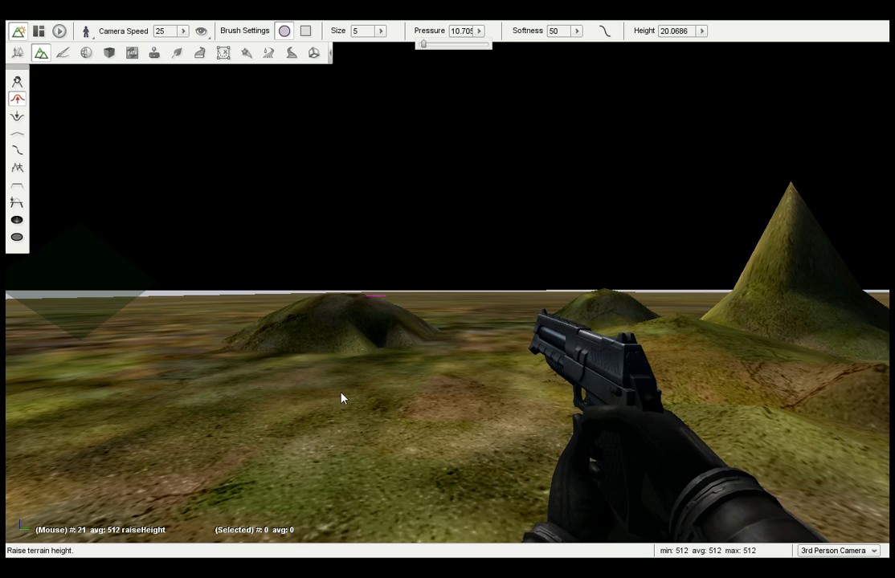
{"action": "mouse_move", "coordinate": [345, 379]}
{"action": "left_mouse_down"}
{"action": "mouse_move", "coordinate": [410, 342]}
{"action": "mouse_move", "coordinate": [495, 359]}
{"action": "mouse_move", "coordinate": [479, 370]}
{"action": "left_mouse_up"}
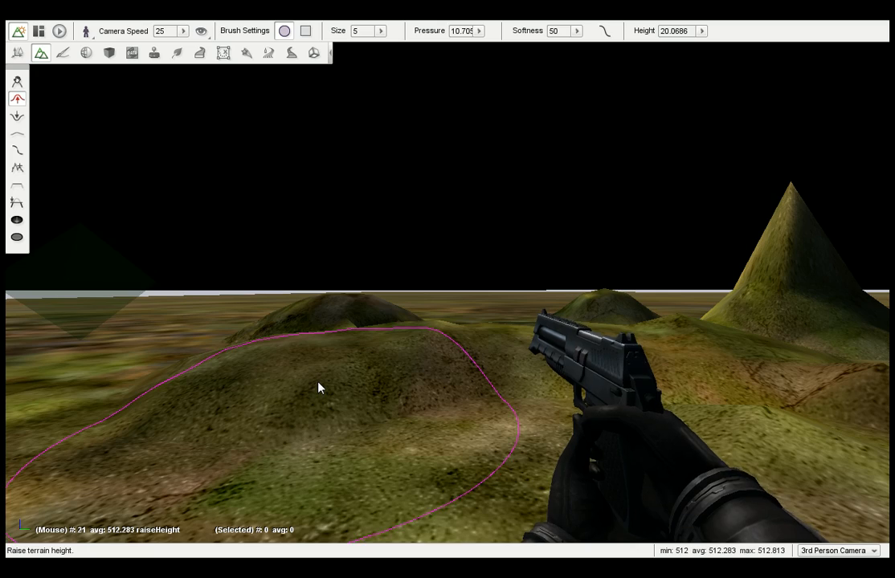
{"action": "key", "text": "s"}
{"action": "key", "text": "ctrl+z"}
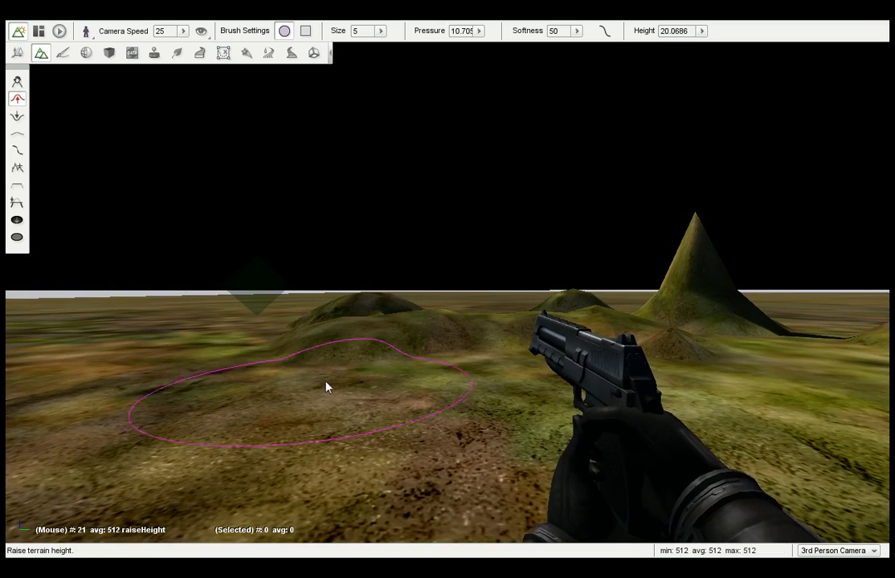
{"action": "right_click_drag", "start_coordinate": [337, 386], "coordinate": [381, 386]}
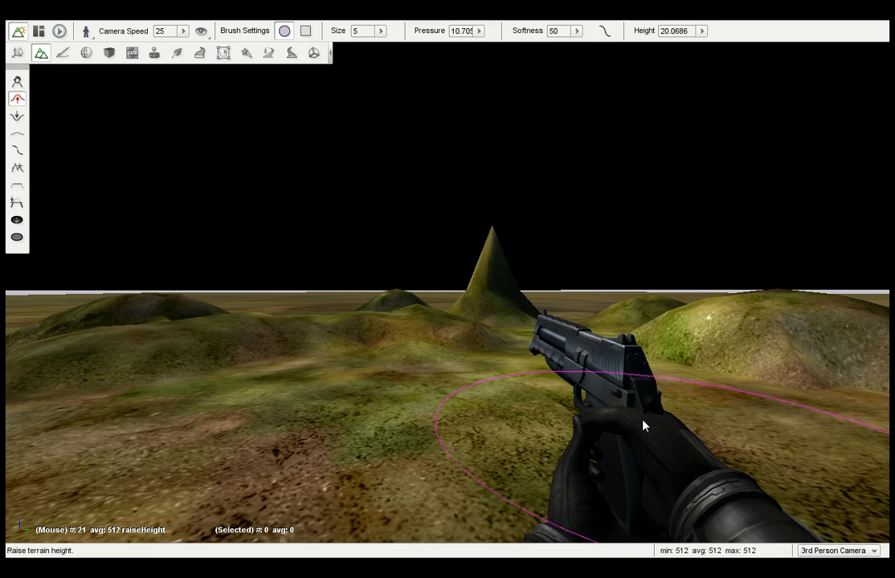
Change the camera mode from 3rd Person Camera to Standard Camera.
{"action": "left_click", "coordinate": [874, 551]}
{"action": "left_click", "coordinate": [807, 406]}
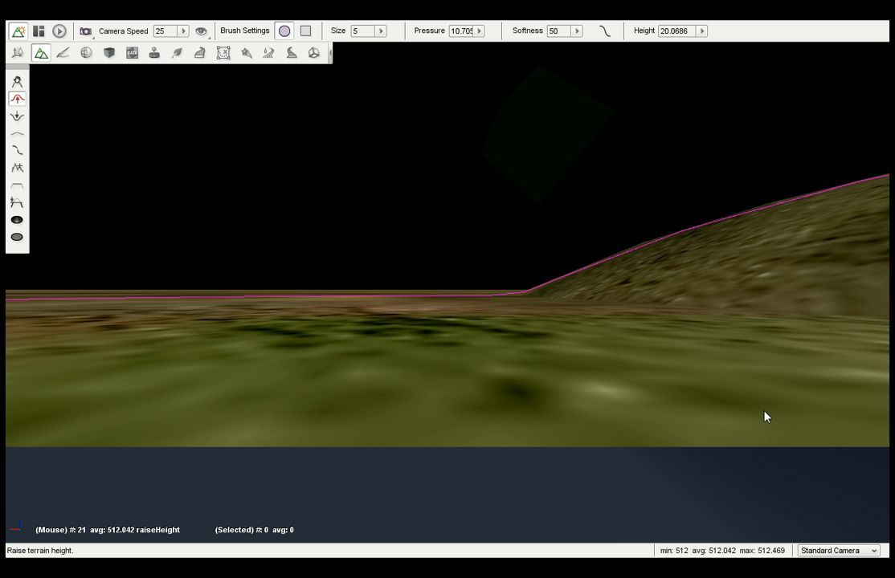
{"action": "key", "text": "e"}
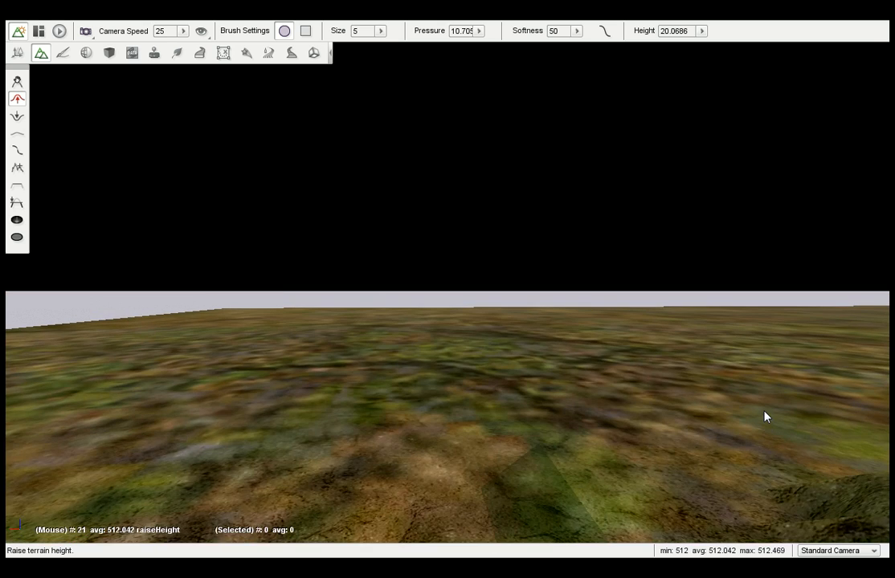
{"action": "key", "text": "c"}
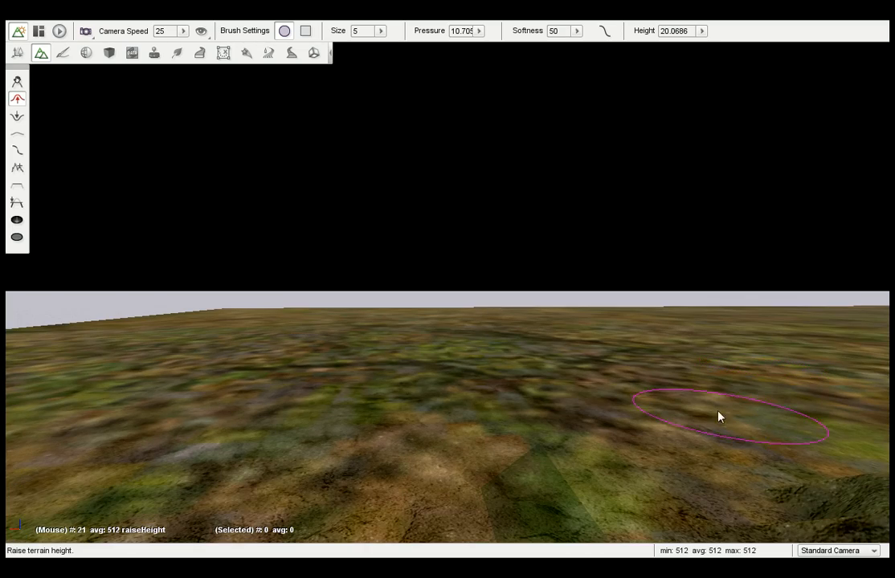
With the Raise Height brush, build a large hill beside the player figure and raise broad ground around the existing mounds and tall peak.
{"action": "right_click_drag", "start_coordinate": [694, 417], "coordinate": [891, 417]}
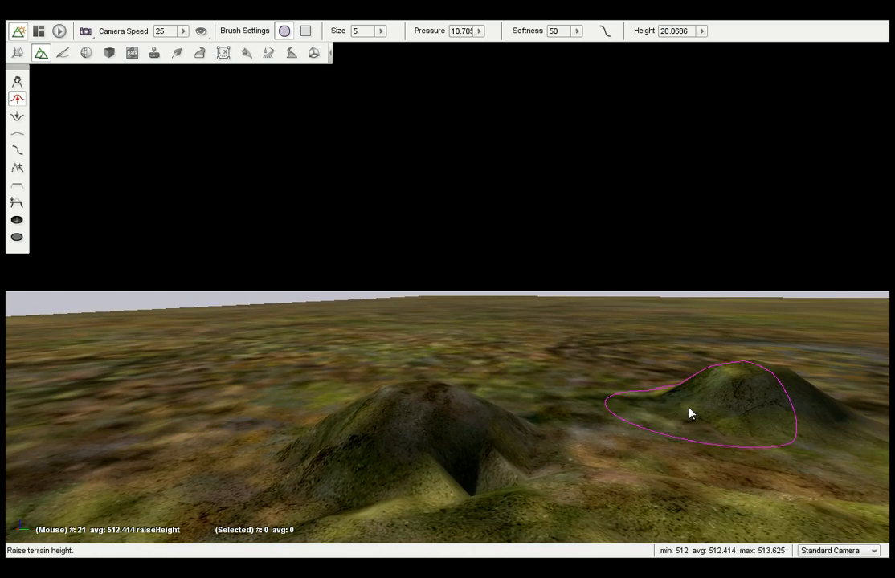
{"action": "key", "text": "e"}
{"action": "right_click_drag", "start_coordinate": [649, 415], "coordinate": [755, 414]}
{"action": "key", "text": "s"}
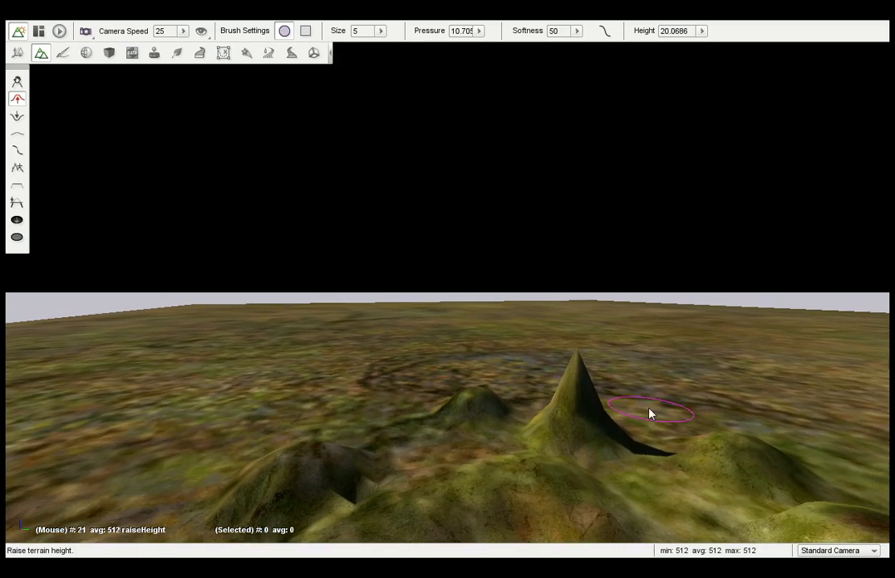
{"action": "key", "text": "s"}
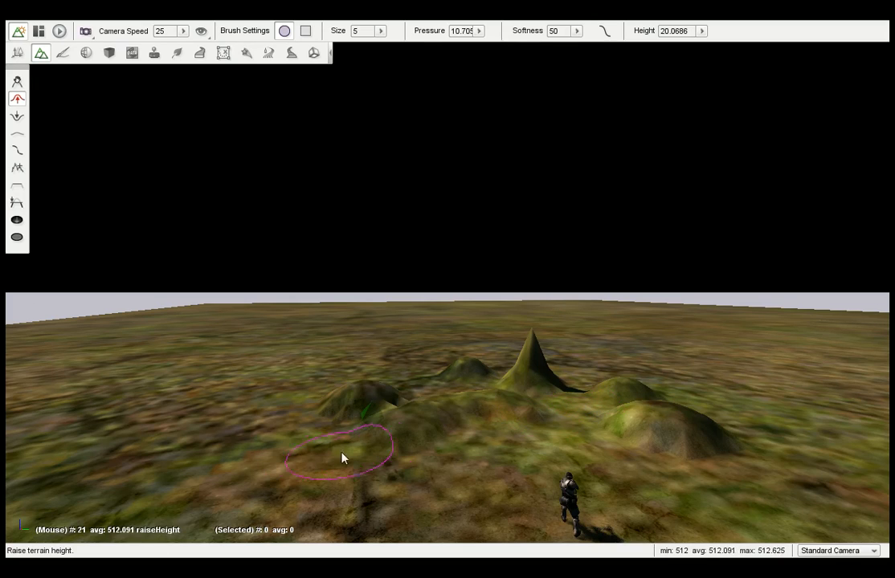
{"action": "mouse_move", "coordinate": [282, 466]}
{"action": "left_mouse_down"}
{"action": "mouse_move", "coordinate": [273, 464]}
{"action": "mouse_move", "coordinate": [274, 406]}
{"action": "mouse_move", "coordinate": [298, 375]}
{"action": "left_mouse_up"}
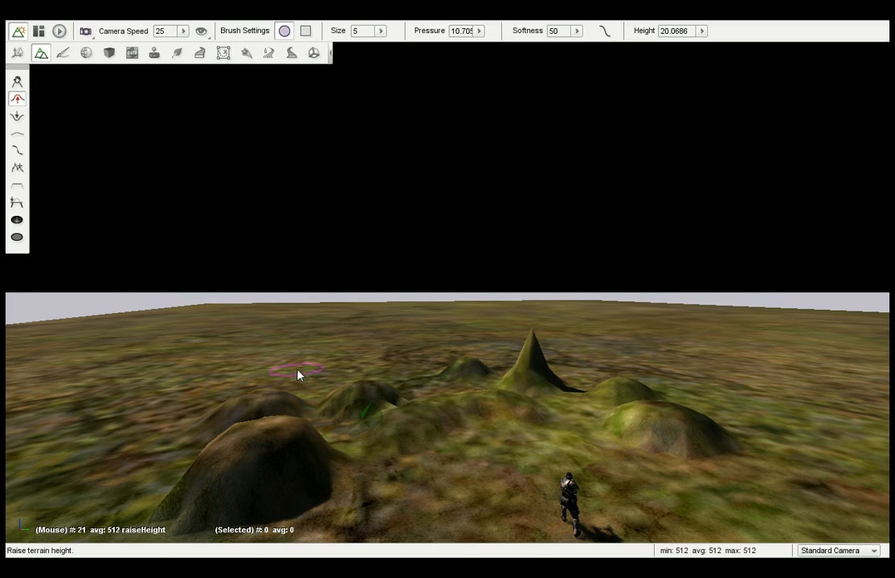
{"action": "mouse_move", "coordinate": [377, 345]}
{"action": "left_mouse_down"}
{"action": "mouse_move", "coordinate": [474, 298]}
{"action": "mouse_move", "coordinate": [635, 337]}
{"action": "mouse_move", "coordinate": [629, 447]}
{"action": "mouse_move", "coordinate": [342, 400]}
{"action": "mouse_move", "coordinate": [265, 358]}
{"action": "mouse_move", "coordinate": [366, 349]}
{"action": "mouse_move", "coordinate": [386, 299]}
{"action": "mouse_move", "coordinate": [491, 366]}
{"action": "mouse_move", "coordinate": [530, 345]}
{"action": "mouse_move", "coordinate": [569, 376]}
{"action": "mouse_move", "coordinate": [513, 403]}
{"action": "mouse_move", "coordinate": [345, 414]}
{"action": "mouse_move", "coordinate": [357, 419]}
{"action": "mouse_move", "coordinate": [217, 426]}
{"action": "mouse_move", "coordinate": [169, 399]}
{"action": "mouse_move", "coordinate": [305, 375]}
{"action": "mouse_move", "coordinate": [235, 425]}
{"action": "mouse_move", "coordinate": [372, 380]}
{"action": "left_mouse_up"}
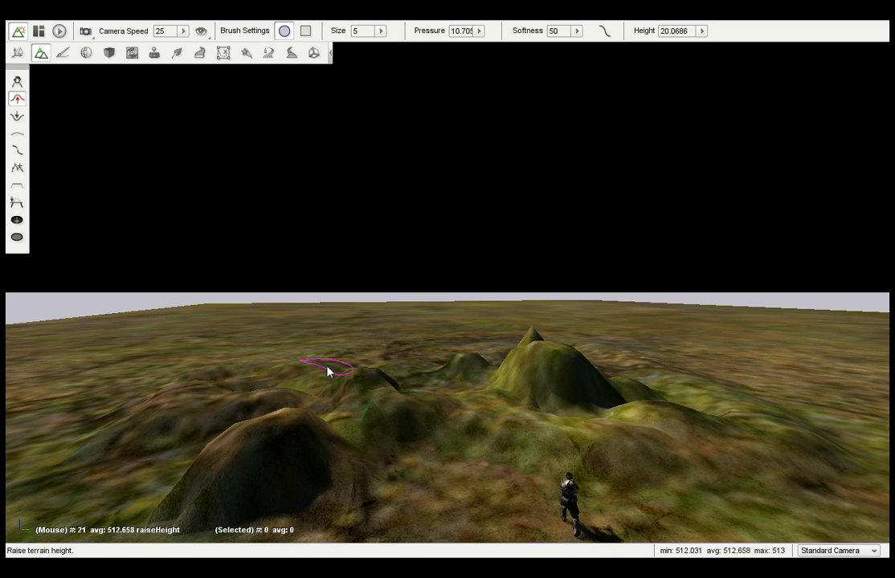
With the Lower Height brush, cut down the tall peak and the large foreground hill, and dig a deep pit in the flat ground beyond.
{"action": "left_click", "coordinate": [17, 116]}
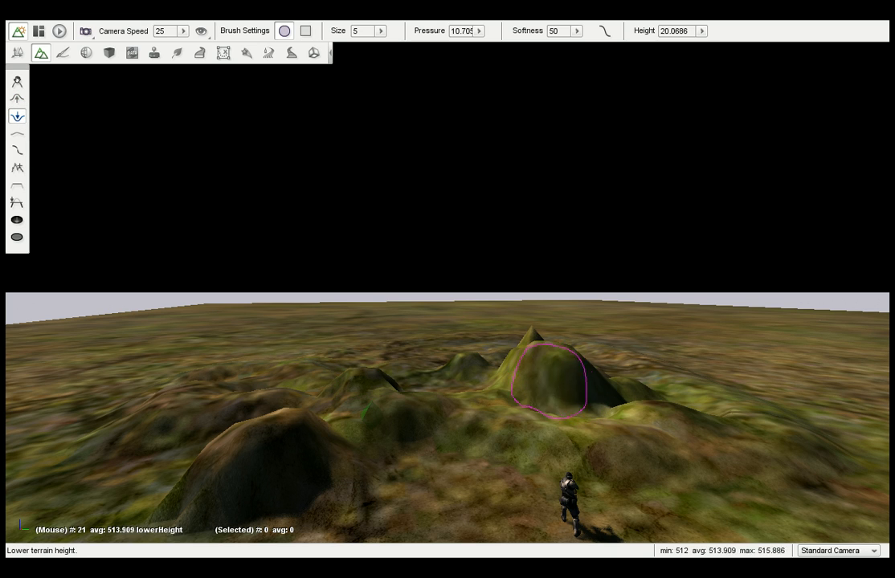
{"action": "left_click_drag", "start_coordinate": [540, 357], "coordinate": [539, 362]}
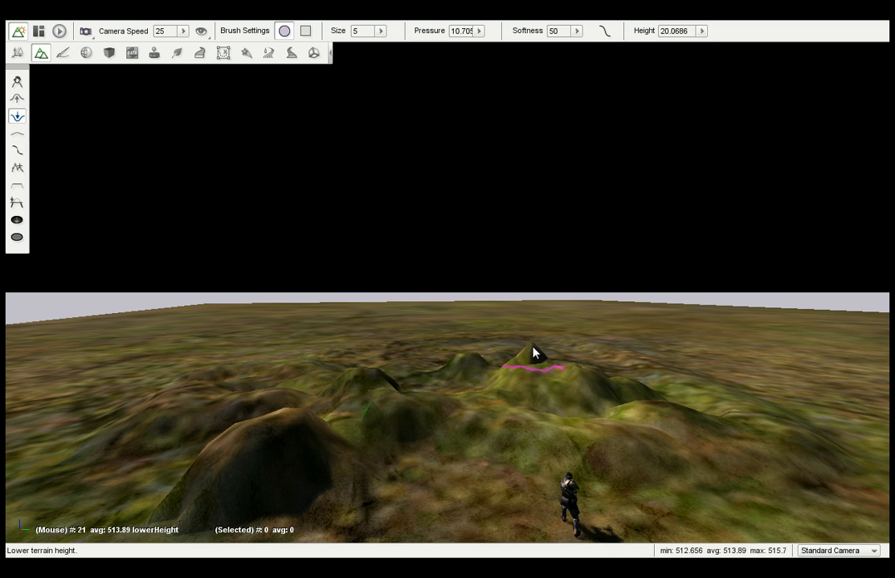
{"action": "mouse_move", "coordinate": [304, 434]}
{"action": "left_mouse_down"}
{"action": "mouse_move", "coordinate": [273, 425]}
{"action": "mouse_move", "coordinate": [282, 438]}
{"action": "left_mouse_up"}
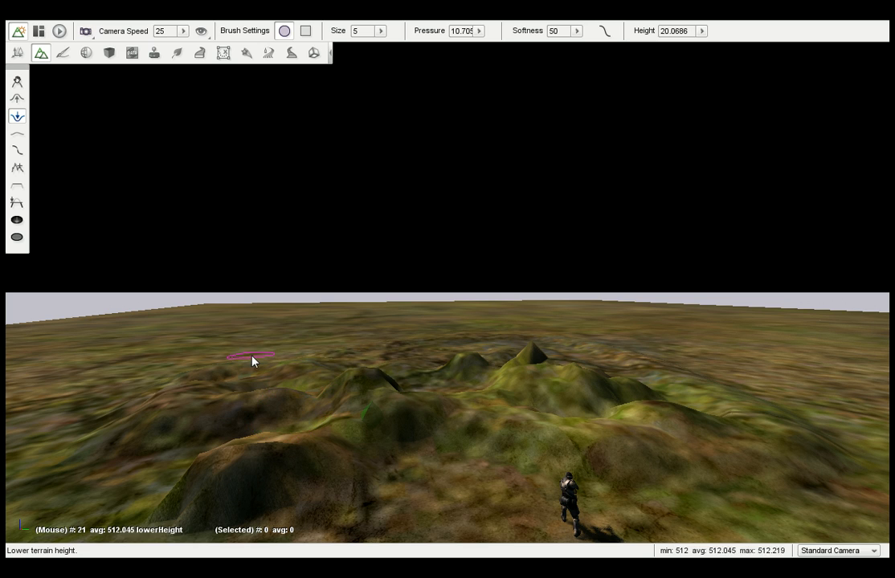
{"action": "mouse_move", "coordinate": [252, 361]}
{"action": "left_mouse_down"}
{"action": "mouse_move", "coordinate": [76, 374]}
{"action": "mouse_move", "coordinate": [115, 388]}
{"action": "mouse_move", "coordinate": [101, 368]}
{"action": "mouse_move", "coordinate": [129, 365]}
{"action": "mouse_move", "coordinate": [115, 354]}
{"action": "mouse_move", "coordinate": [86, 362]}
{"action": "left_mouse_up"}
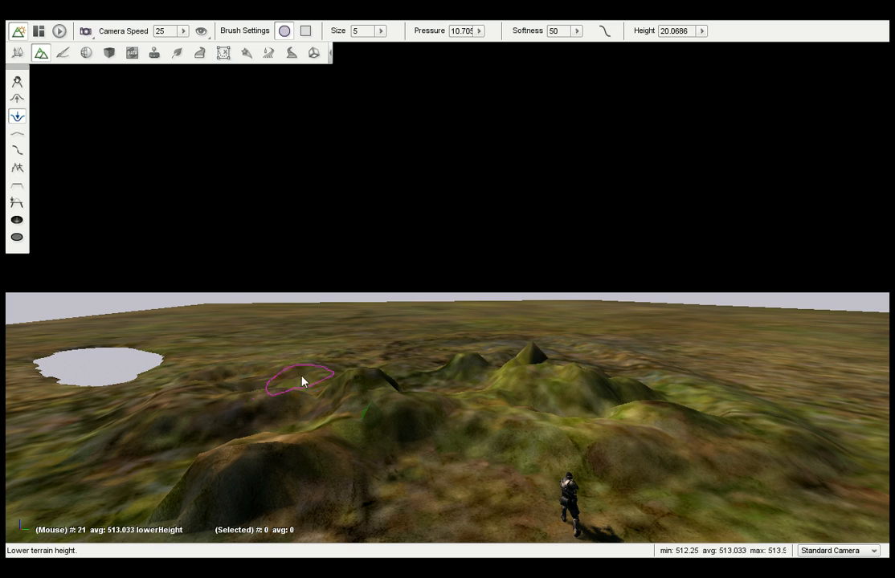
{"action": "mouse_move", "coordinate": [291, 344]}
{"action": "right_mouse_down"}
{"action": "mouse_move", "coordinate": [266, 342]}
{"action": "mouse_move", "coordinate": [273, 343]}
{"action": "right_mouse_up"}
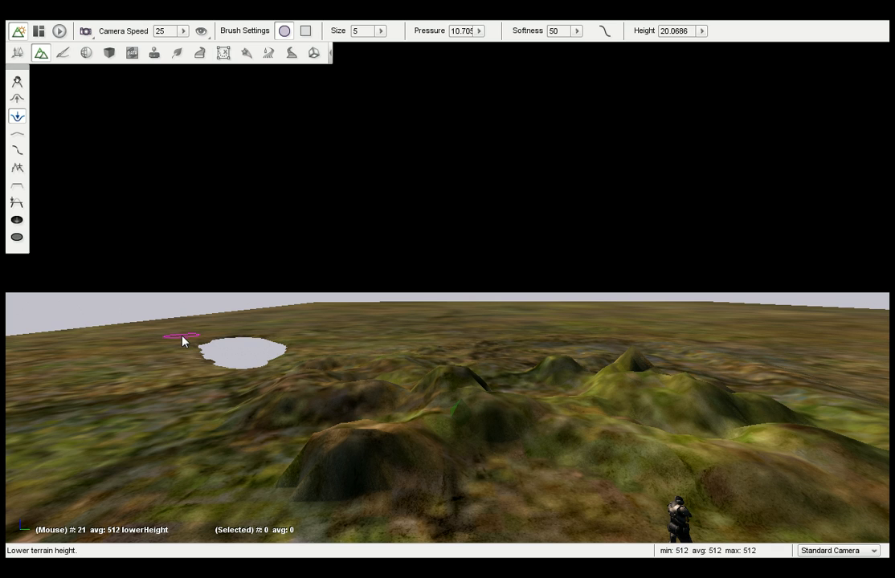
{"action": "mouse_move", "coordinate": [305, 347]}
{"action": "right_mouse_down"}
{"action": "mouse_move", "coordinate": [470, 348]}
{"action": "mouse_move", "coordinate": [308, 353]}
{"action": "right_mouse_up"}
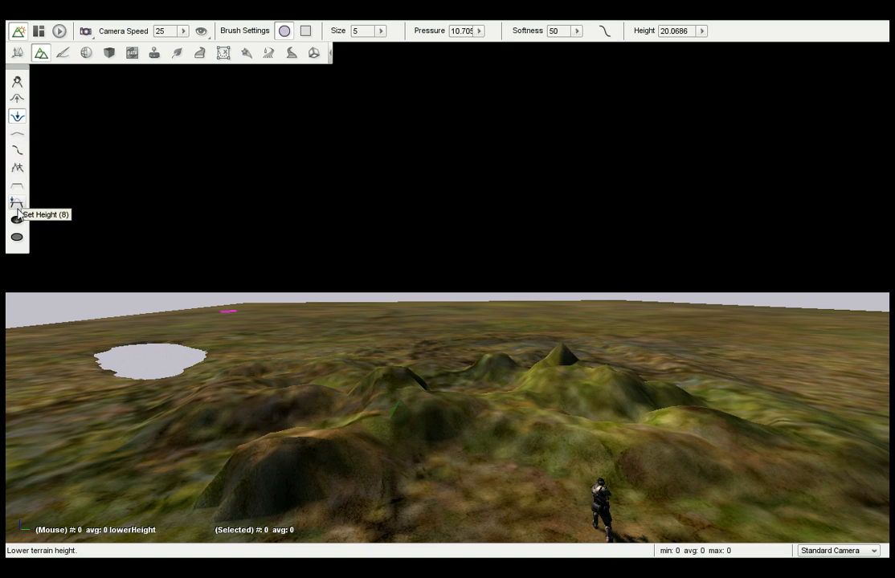
Smooth the lowered peak with the Smooth brush, and soften the surrounding hills with the Smooth Slope brush.
{"action": "left_click", "coordinate": [17, 138]}
{"action": "left_click_drag", "start_coordinate": [267, 351], "coordinate": [215, 361]}
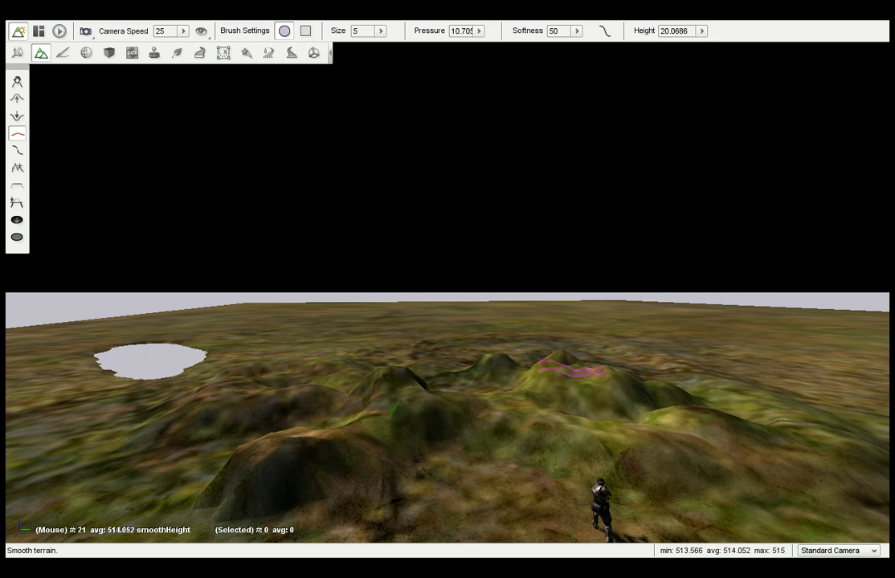
{"action": "left_click", "coordinate": [17, 153]}
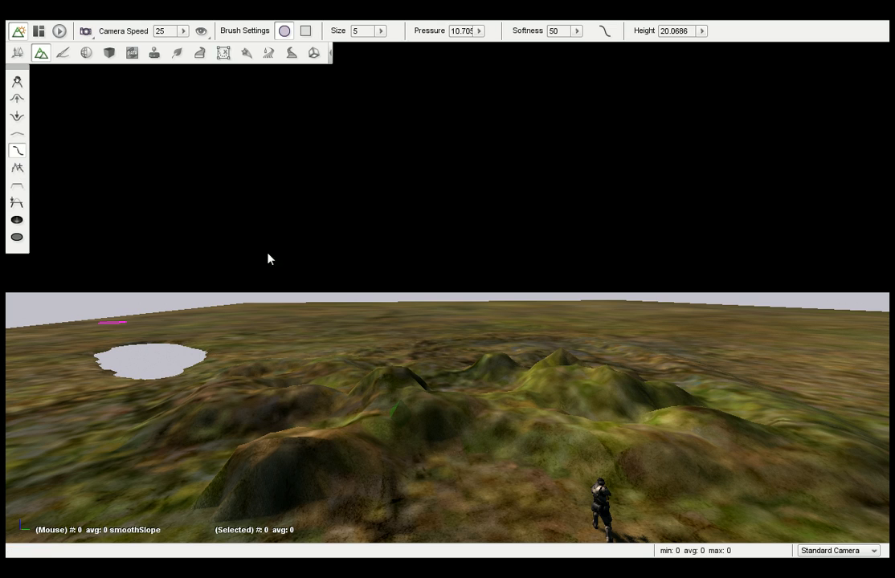
{"action": "mouse_move", "coordinate": [527, 379]}
{"action": "left_mouse_down"}
{"action": "mouse_move", "coordinate": [371, 377]}
{"action": "mouse_move", "coordinate": [469, 366]}
{"action": "mouse_move", "coordinate": [554, 373]}
{"action": "mouse_move", "coordinate": [466, 394]}
{"action": "mouse_move", "coordinate": [419, 424]}
{"action": "mouse_move", "coordinate": [279, 425]}
{"action": "mouse_move", "coordinate": [241, 377]}
{"action": "mouse_move", "coordinate": [474, 409]}
{"action": "mouse_move", "coordinate": [674, 401]}
{"action": "mouse_move", "coordinate": [446, 362]}
{"action": "left_mouse_up"}
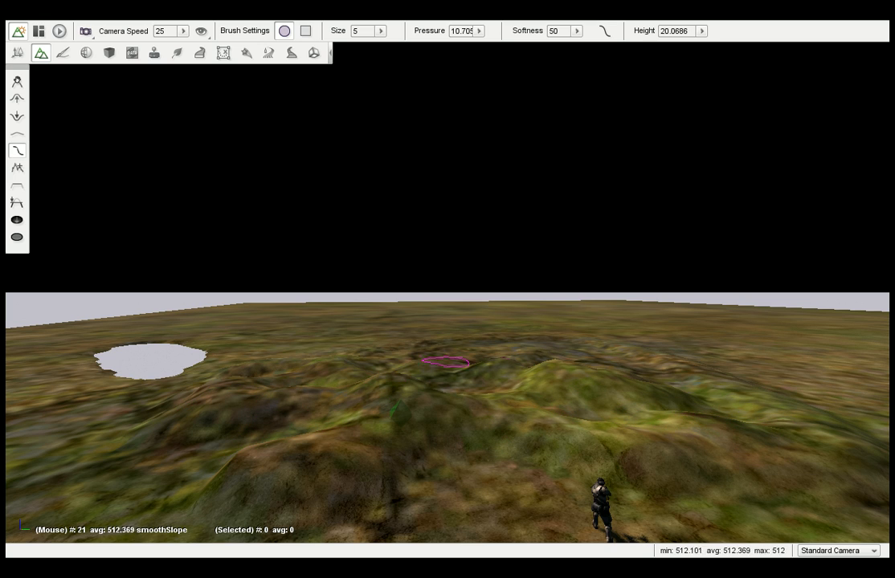
Set the pressure to about 8.8 and build irregular hills between the pit and the former peak with the Paint Noise brush.
{"action": "left_click", "coordinate": [17, 169]}
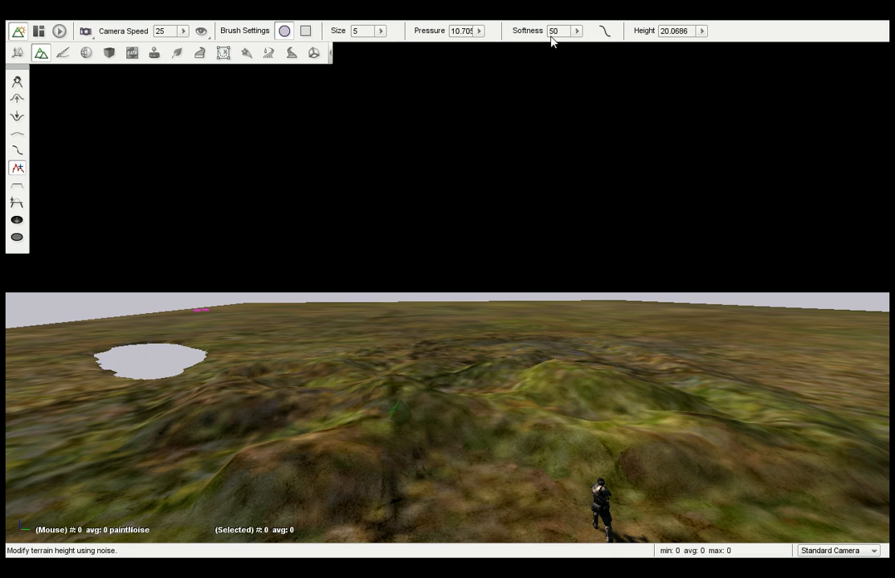
{"action": "left_click", "coordinate": [479, 31]}
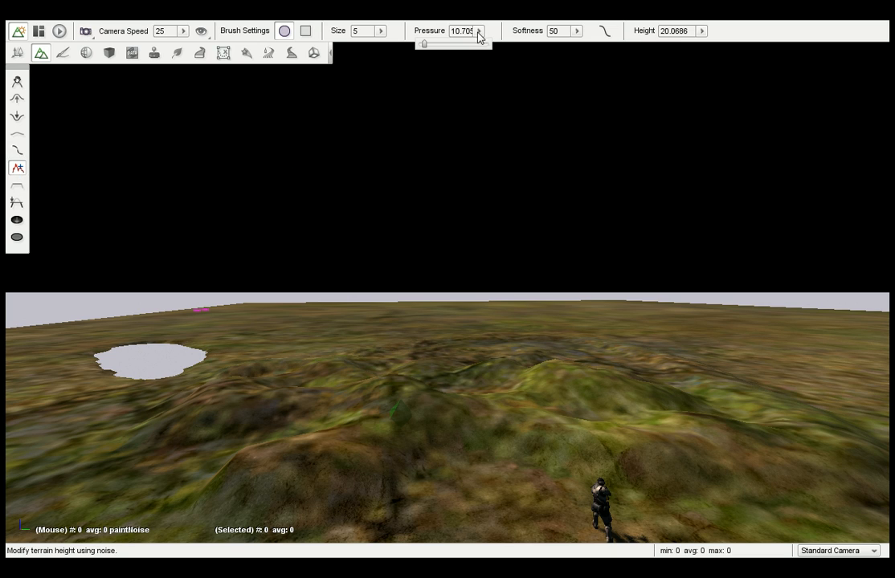
{"action": "left_click_drag", "start_coordinate": [426, 46], "coordinate": [424, 46]}
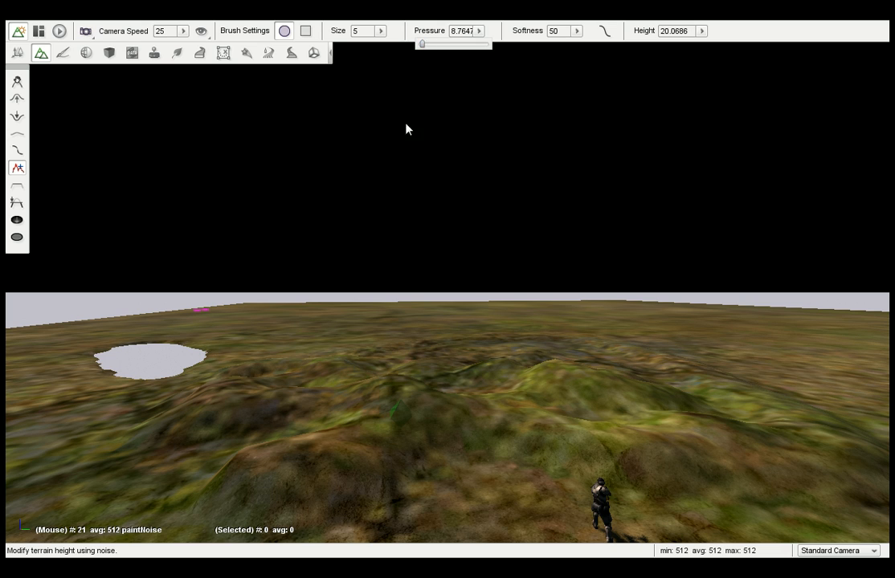
{"action": "left_click", "coordinate": [365, 340]}
{"action": "mouse_move", "coordinate": [371, 383]}
{"action": "left_mouse_down"}
{"action": "mouse_move", "coordinate": [575, 364]}
{"action": "mouse_move", "coordinate": [393, 397]}
{"action": "mouse_move", "coordinate": [182, 471]}
{"action": "mouse_move", "coordinate": [299, 361]}
{"action": "left_mouse_up"}
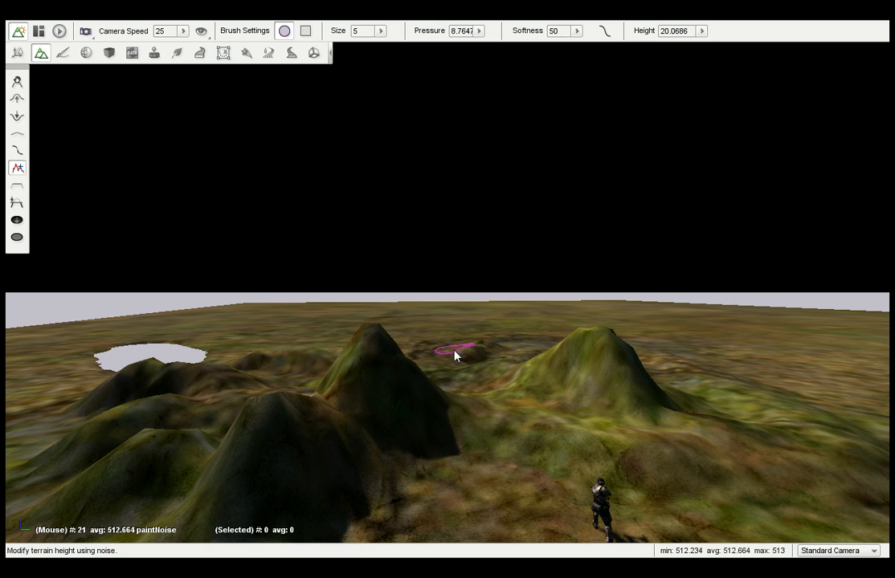
{"action": "left_click_drag", "start_coordinate": [455, 355], "coordinate": [267, 360]}
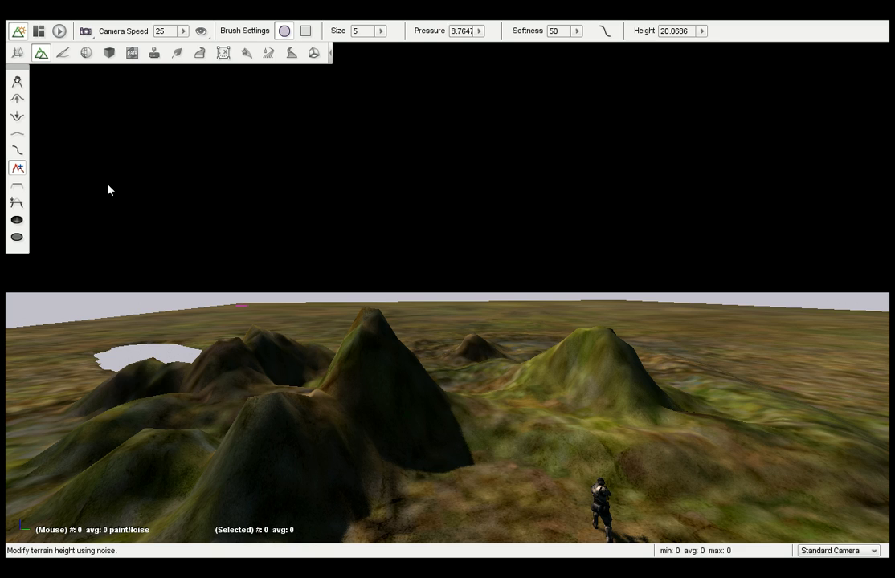
Round off the noise-painted hills and their summits using the Smooth and Smooth Slope brushes.
{"action": "left_click", "coordinate": [19, 135]}
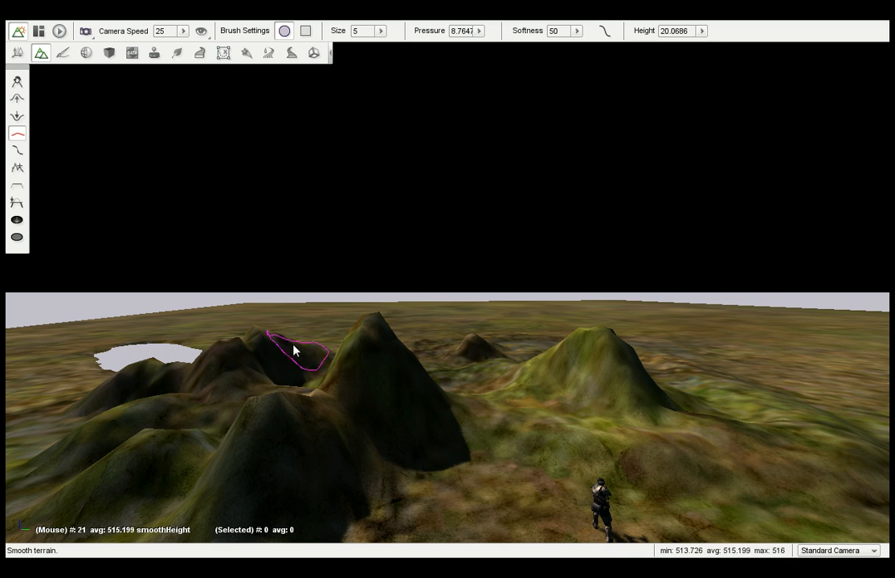
{"action": "left_click", "coordinate": [17, 150]}
{"action": "left_click_drag", "start_coordinate": [270, 383], "coordinate": [324, 378]}
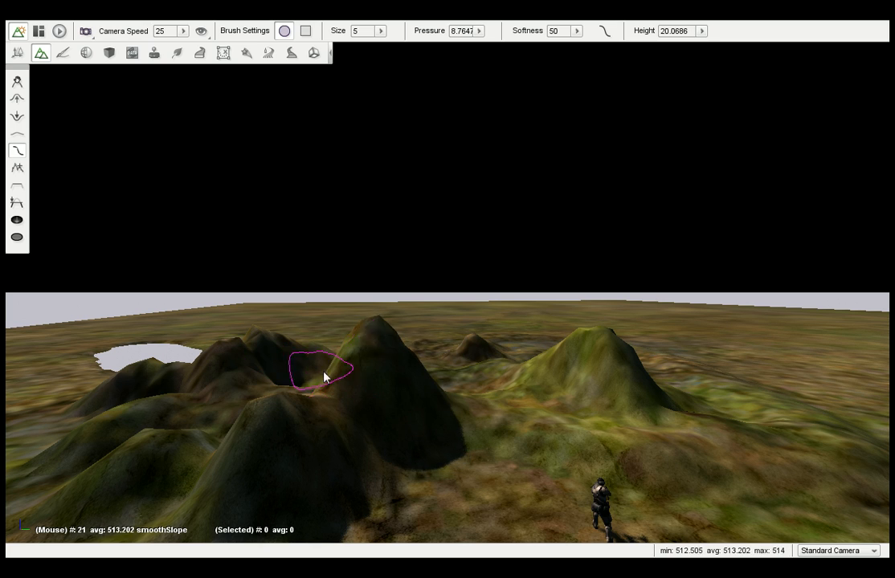
{"action": "mouse_move", "coordinate": [175, 352]}
{"action": "left_mouse_down"}
{"action": "mouse_move", "coordinate": [199, 377]}
{"action": "mouse_move", "coordinate": [302, 427]}
{"action": "mouse_move", "coordinate": [333, 348]}
{"action": "mouse_move", "coordinate": [117, 412]}
{"action": "mouse_move", "coordinate": [330, 376]}
{"action": "mouse_move", "coordinate": [320, 397]}
{"action": "mouse_move", "coordinate": [594, 350]}
{"action": "mouse_move", "coordinate": [579, 335]}
{"action": "mouse_move", "coordinate": [563, 357]}
{"action": "left_mouse_up"}
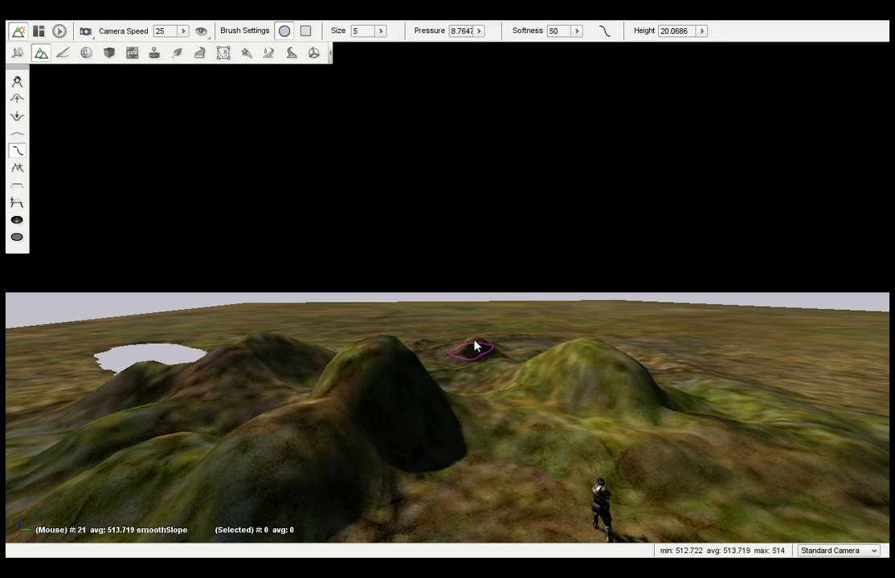
Activate the Terrain Painter, switch to the 1st Person Camera, and walk the character up to the shaded hill.
{"action": "left_click", "coordinate": [63, 53]}
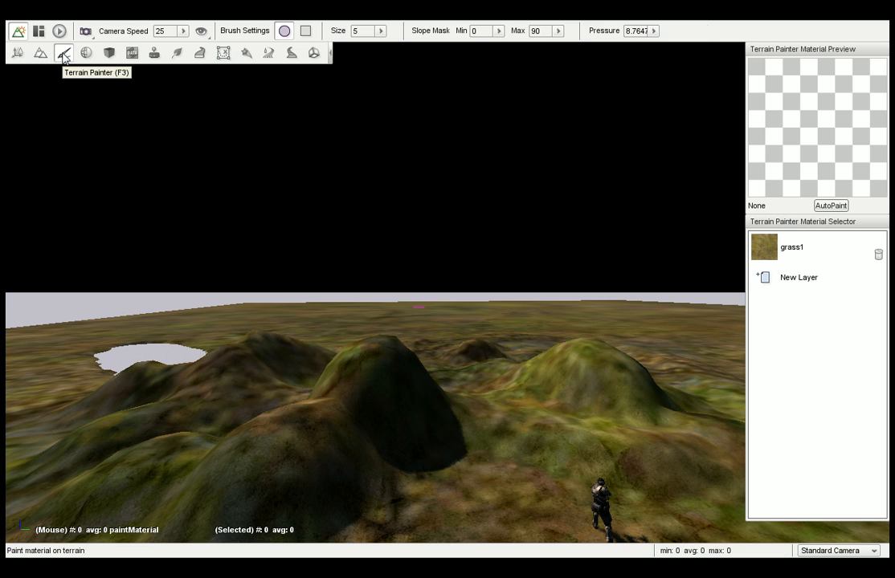
{"action": "left_click", "coordinate": [845, 551]}
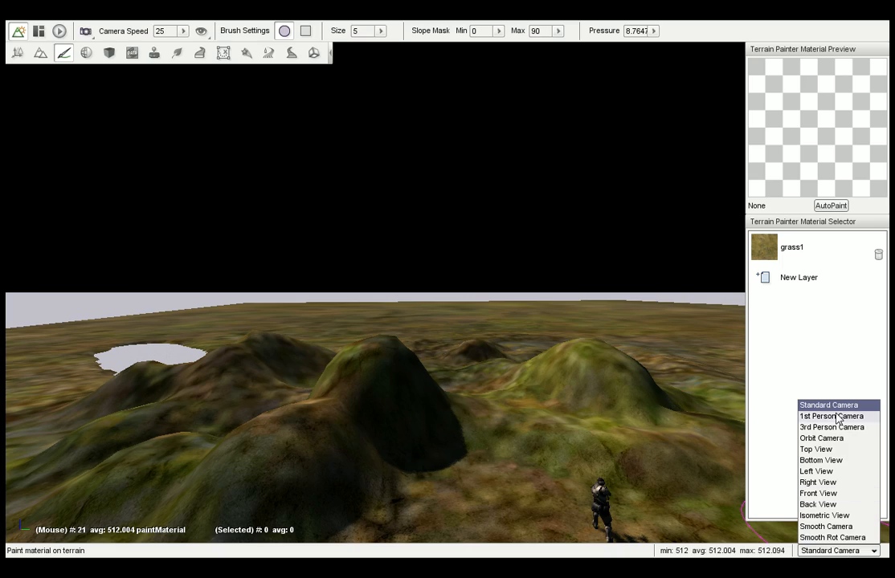
{"action": "left_click", "coordinate": [837, 417]}
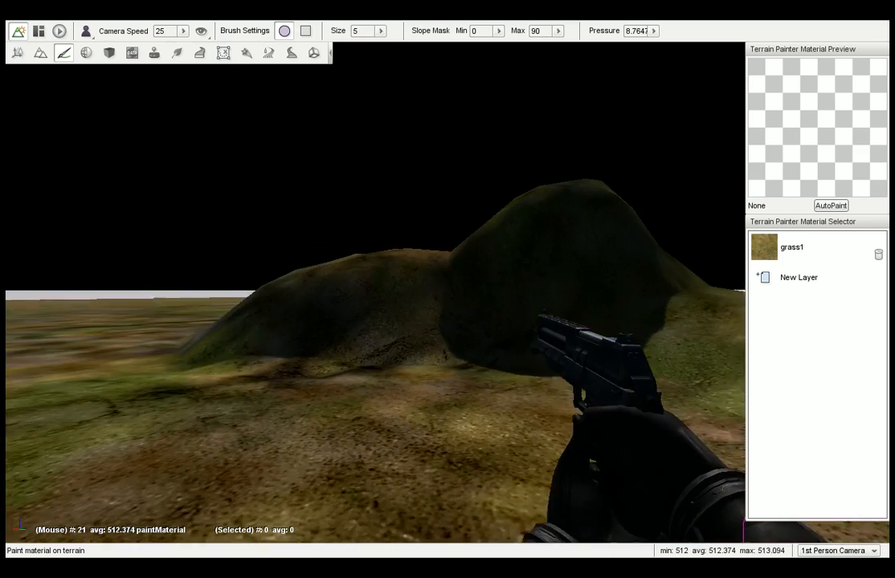
{"action": "right_click_drag", "start_coordinate": [337, 321], "coordinate": [594, 320]}
{"action": "key", "text": "w"}
{"action": "mouse_move", "coordinate": [458, 427]}
{"action": "right_mouse_down"}
{"action": "mouse_move", "coordinate": [509, 427]}
{"action": "mouse_move", "coordinate": [402, 429]}
{"action": "mouse_move", "coordinate": [461, 428]}
{"action": "mouse_move", "coordinate": [450, 426]}
{"action": "right_mouse_up"}
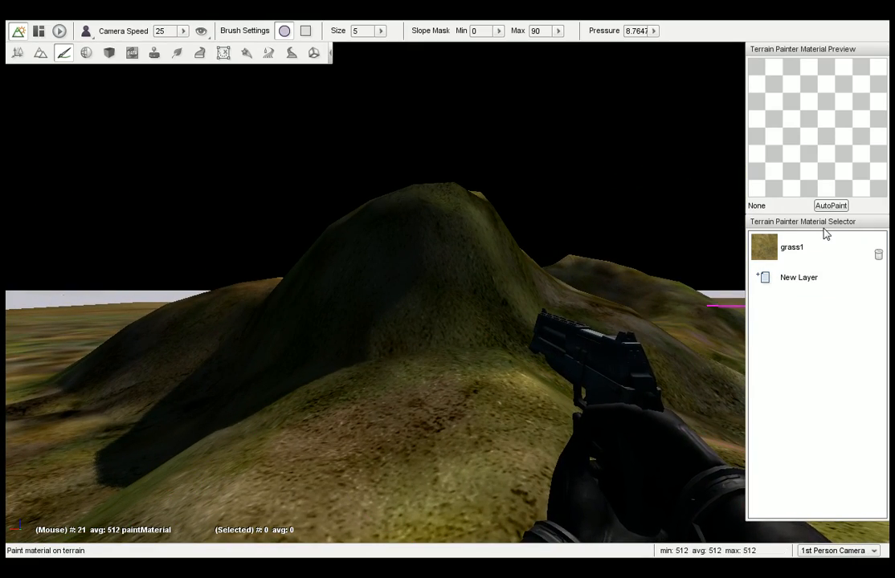
Add the rocktest material as a new terrain paint layer and make it the active one.
{"action": "left_click", "coordinate": [796, 283]}
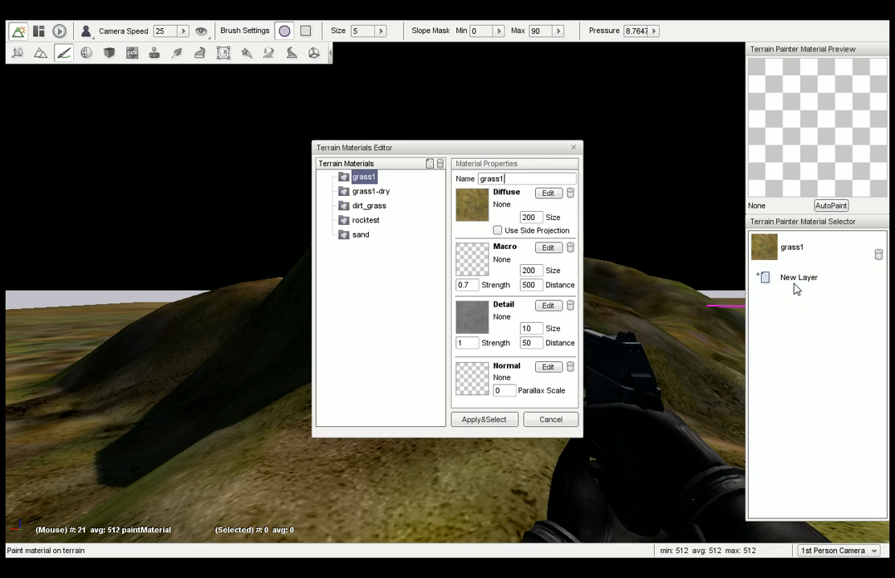
{"action": "left_click", "coordinate": [365, 192]}
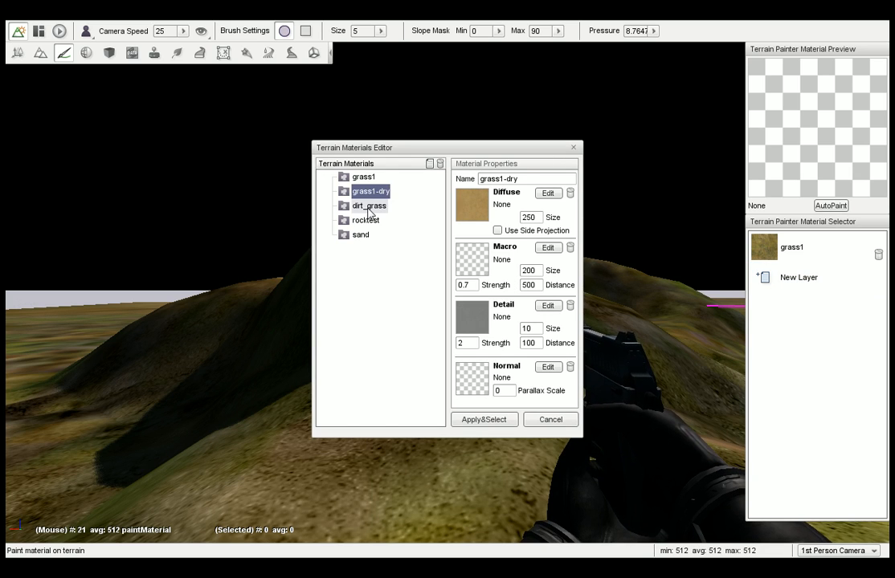
{"action": "left_click", "coordinate": [367, 206]}
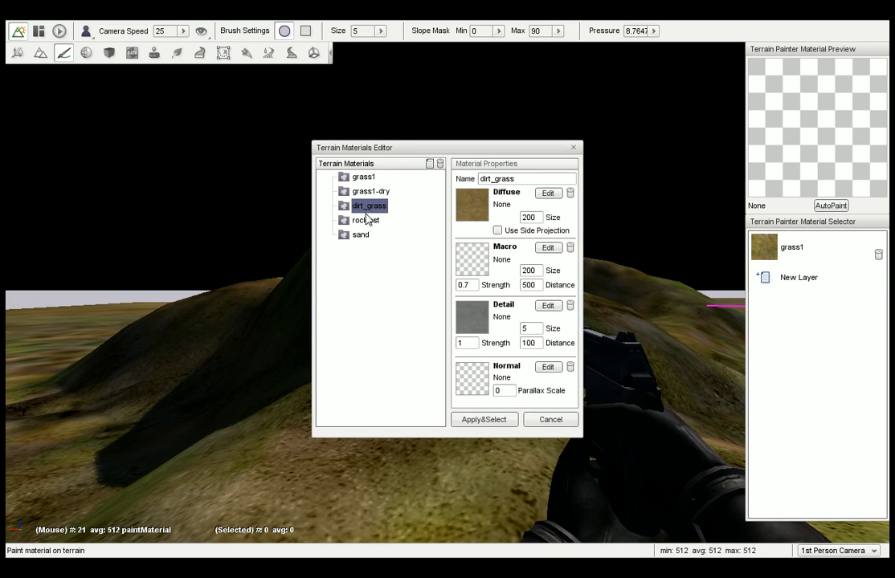
{"action": "left_click", "coordinate": [365, 221]}
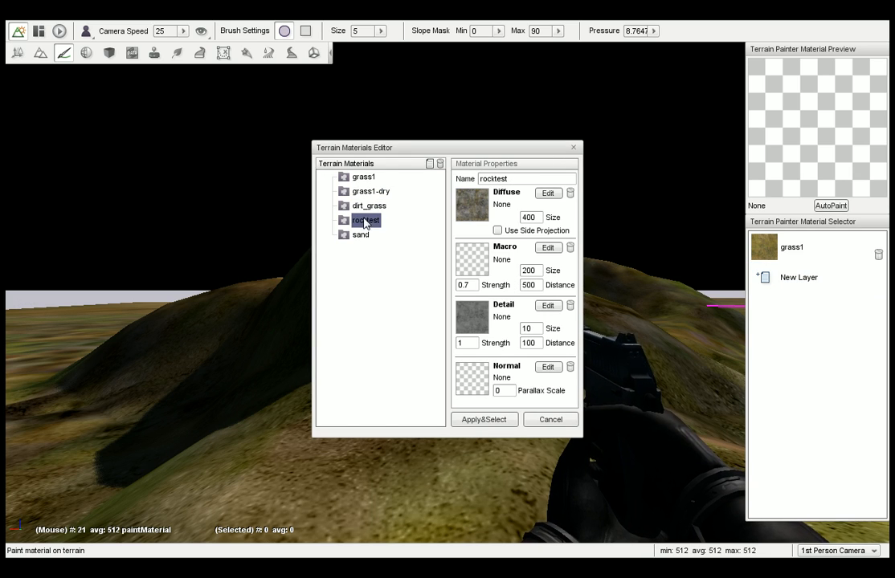
{"action": "left_click", "coordinate": [484, 420]}
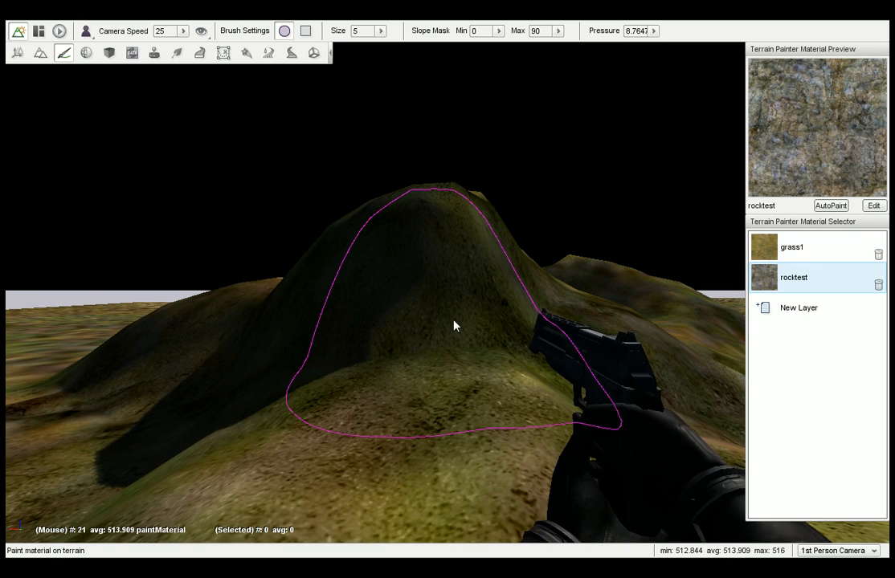
Set the paint brush size to 3.29 and the slope mask minimum to 13.2.
{"action": "left_click", "coordinate": [381, 30]}
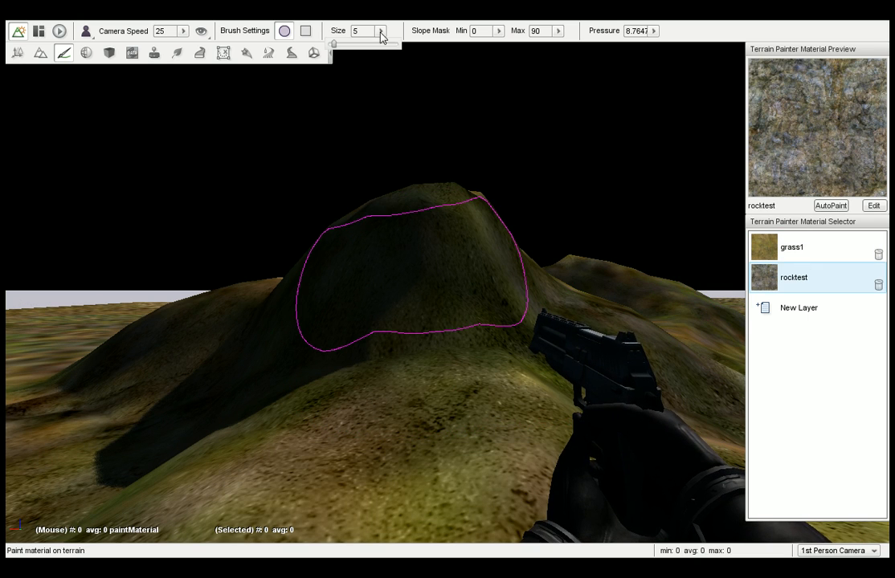
{"action": "left_click", "coordinate": [333, 45]}
{"action": "left_click_drag", "start_coordinate": [333, 46], "coordinate": [329, 44]}
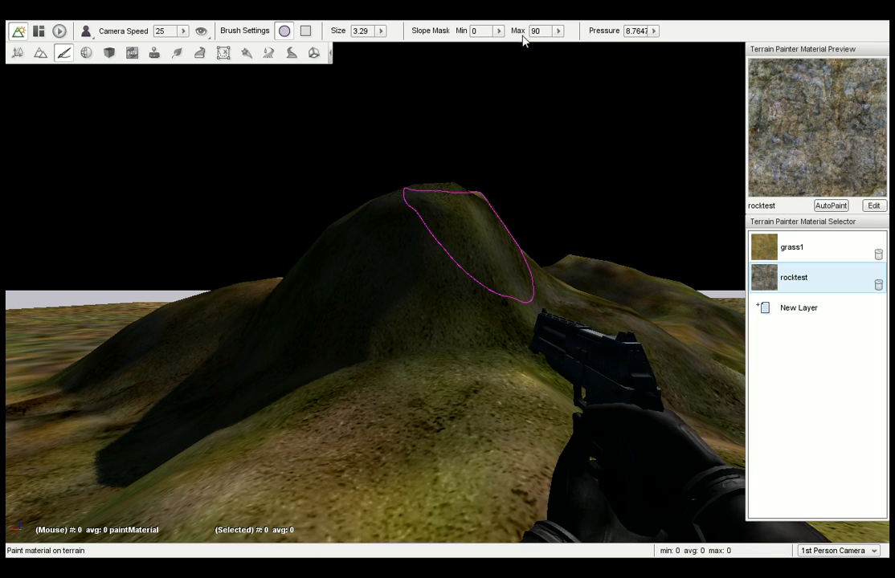
{"action": "left_click", "coordinate": [497, 31]}
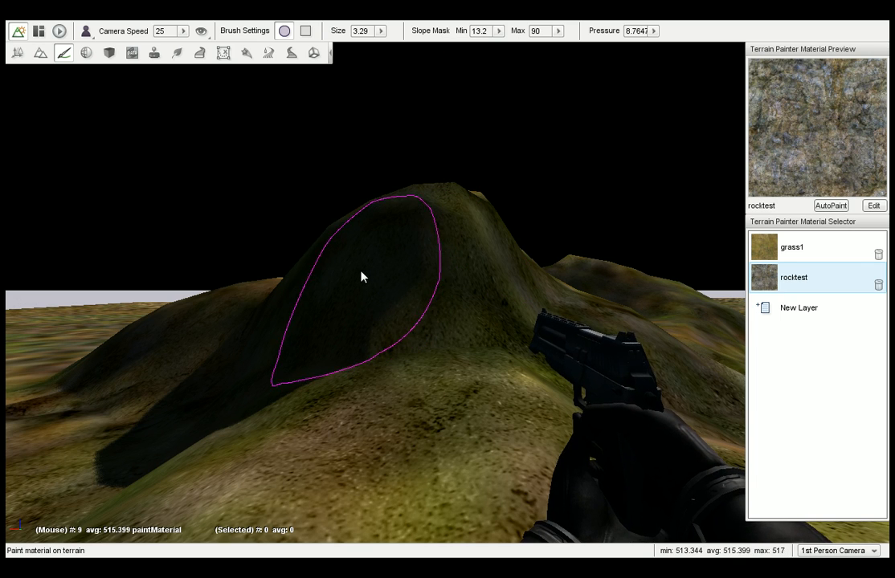
Paint the shaded hill from summit to foot with the rocktest material, including the sloping ground in front of it.
{"action": "right_click_drag", "start_coordinate": [209, 403], "coordinate": [96, 403]}
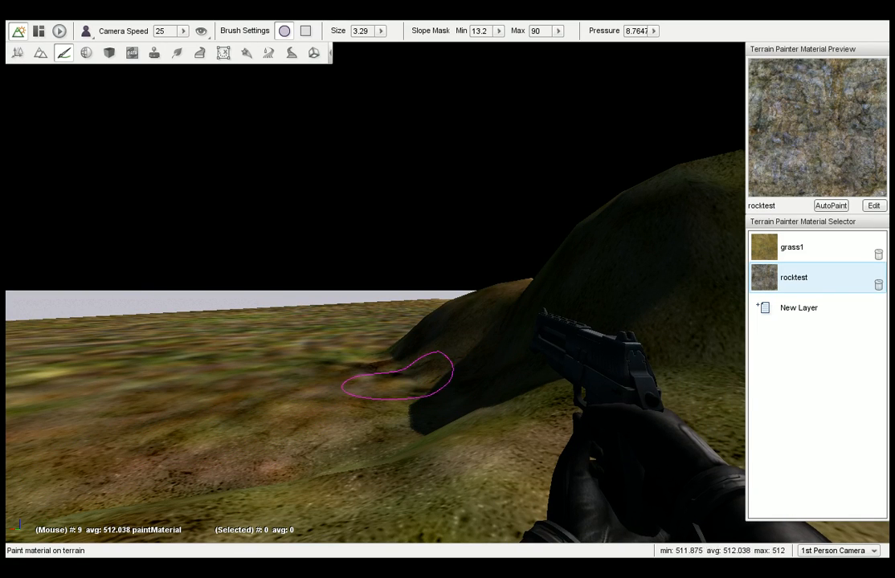
{"action": "mouse_move", "coordinate": [537, 300]}
{"action": "left_mouse_down"}
{"action": "mouse_move", "coordinate": [586, 256]}
{"action": "mouse_move", "coordinate": [577, 256]}
{"action": "mouse_move", "coordinate": [688, 337]}
{"action": "mouse_move", "coordinate": [610, 253]}
{"action": "left_mouse_up"}
{"action": "mouse_move", "coordinate": [455, 351]}
{"action": "right_mouse_down"}
{"action": "mouse_move", "coordinate": [562, 351]}
{"action": "mouse_move", "coordinate": [550, 351]}
{"action": "right_mouse_up"}
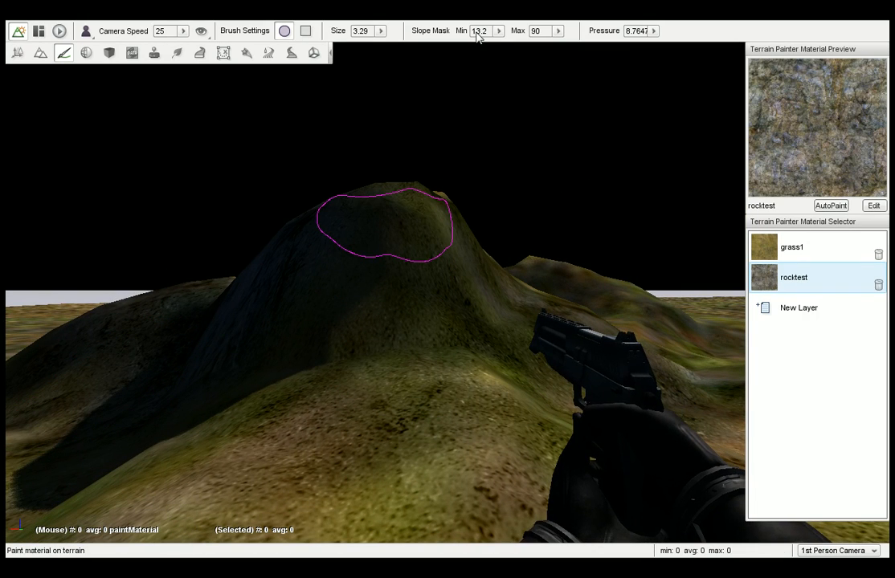
{"action": "mouse_move", "coordinate": [416, 142]}
{"action": "left_mouse_down"}
{"action": "mouse_move", "coordinate": [434, 214]}
{"action": "mouse_move", "coordinate": [425, 204]}
{"action": "mouse_move", "coordinate": [414, 186]}
{"action": "mouse_move", "coordinate": [473, 214]}
{"action": "mouse_move", "coordinate": [438, 239]}
{"action": "mouse_move", "coordinate": [444, 270]}
{"action": "mouse_move", "coordinate": [469, 305]}
{"action": "mouse_move", "coordinate": [461, 265]}
{"action": "mouse_move", "coordinate": [263, 278]}
{"action": "mouse_move", "coordinate": [511, 275]}
{"action": "mouse_move", "coordinate": [441, 295]}
{"action": "mouse_move", "coordinate": [461, 348]}
{"action": "mouse_move", "coordinate": [443, 343]}
{"action": "mouse_move", "coordinate": [460, 358]}
{"action": "mouse_move", "coordinate": [415, 419]}
{"action": "mouse_move", "coordinate": [404, 389]}
{"action": "left_mouse_up"}
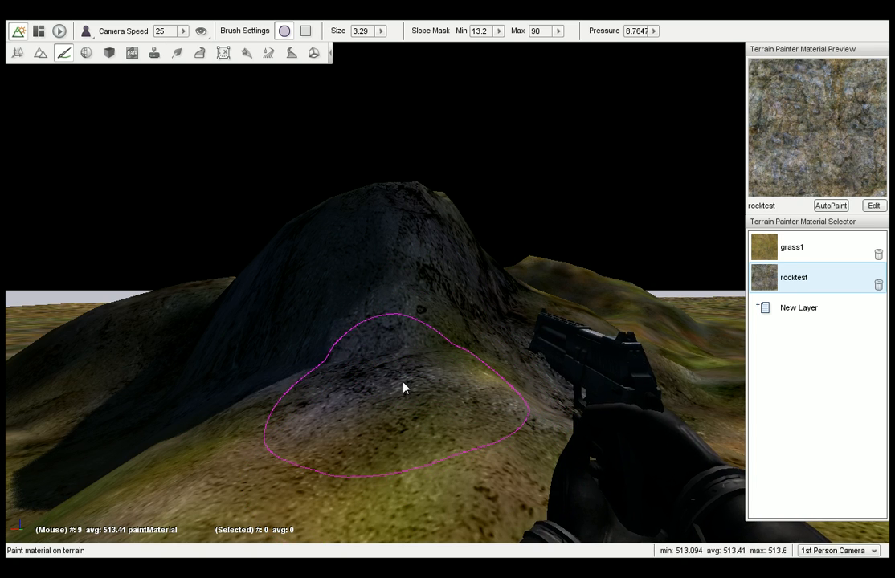
{"action": "key", "text": "s"}
{"action": "right_click_drag", "start_coordinate": [446, 394], "coordinate": [444, 392]}
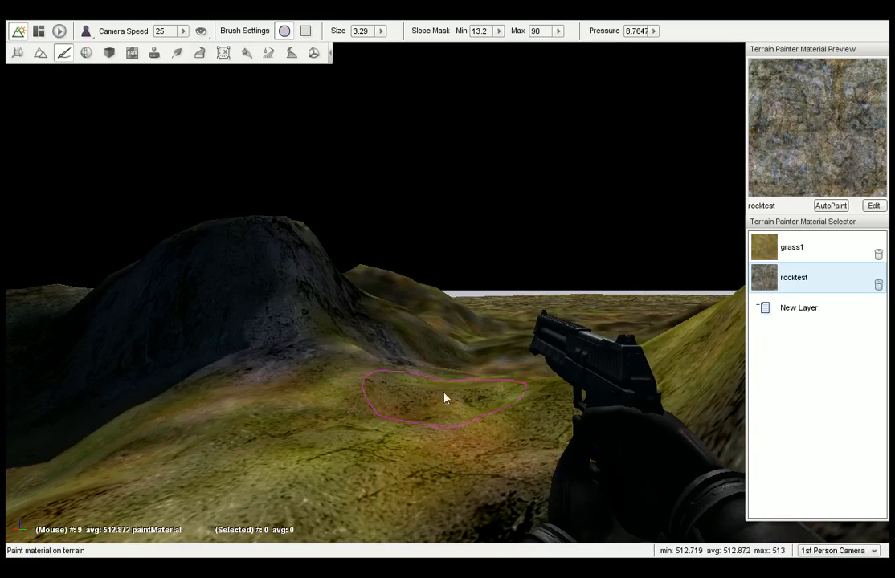
{"action": "mouse_move", "coordinate": [331, 368]}
{"action": "left_mouse_down"}
{"action": "mouse_move", "coordinate": [337, 386]}
{"action": "mouse_move", "coordinate": [313, 380]}
{"action": "mouse_move", "coordinate": [494, 455]}
{"action": "mouse_move", "coordinate": [275, 427]}
{"action": "mouse_move", "coordinate": [290, 444]}
{"action": "left_mouse_up"}
{"action": "mouse_move", "coordinate": [360, 393]}
{"action": "right_mouse_down"}
{"action": "mouse_move", "coordinate": [434, 393]}
{"action": "mouse_move", "coordinate": [378, 378]}
{"action": "mouse_move", "coordinate": [401, 358]}
{"action": "right_mouse_up"}
Auto-paint the rocktest layer over heights -10000 to 10000 and slopes 0 to 90, and undo the generated layer.
{"action": "key", "text": "w"}
{"action": "key", "text": "w"}
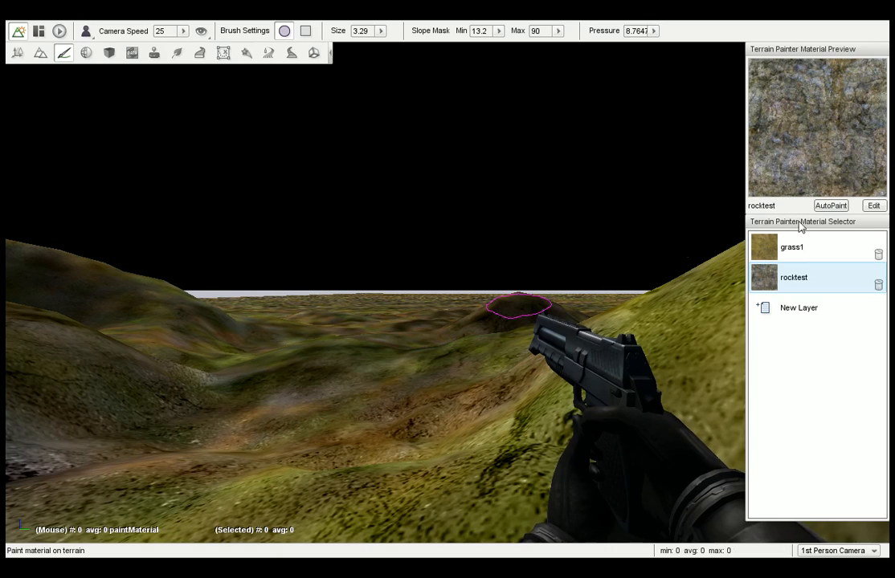
{"action": "left_click", "coordinate": [831, 205]}
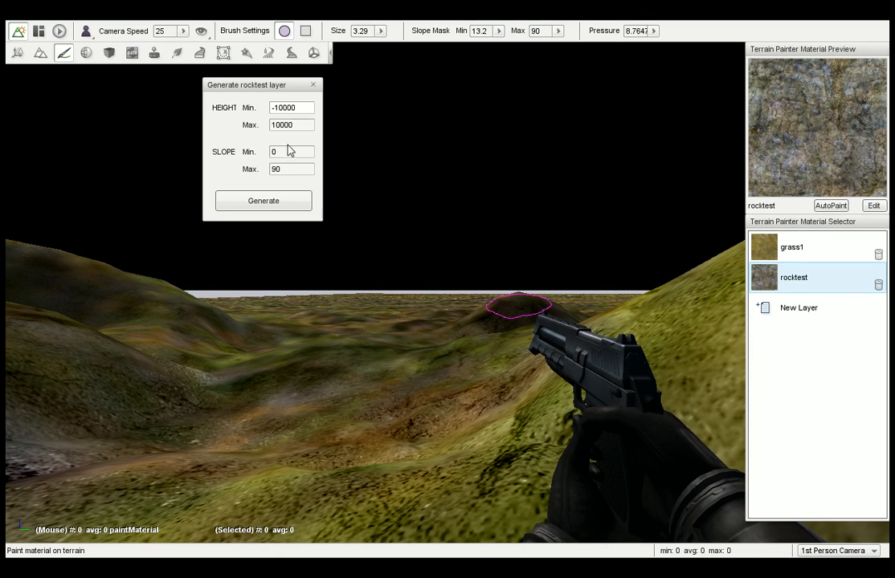
{"action": "left_click", "coordinate": [276, 125]}
{"action": "left_click", "coordinate": [268, 205]}
{"action": "mouse_move", "coordinate": [364, 232]}
{"action": "right_mouse_down"}
{"action": "mouse_move", "coordinate": [322, 233]}
{"action": "mouse_move", "coordinate": [450, 228]}
{"action": "mouse_move", "coordinate": [364, 230]}
{"action": "right_mouse_up"}
{"action": "key", "text": "ctrl+z"}
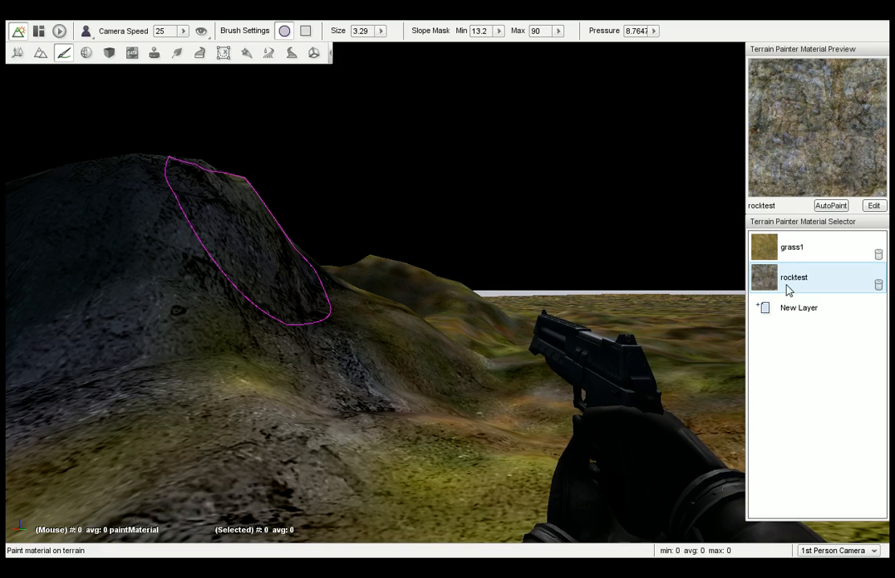
Add the sand material as a new terrain paint layer and make it the active one.
{"action": "left_click", "coordinate": [775, 302]}
{"action": "left_click", "coordinate": [371, 207]}
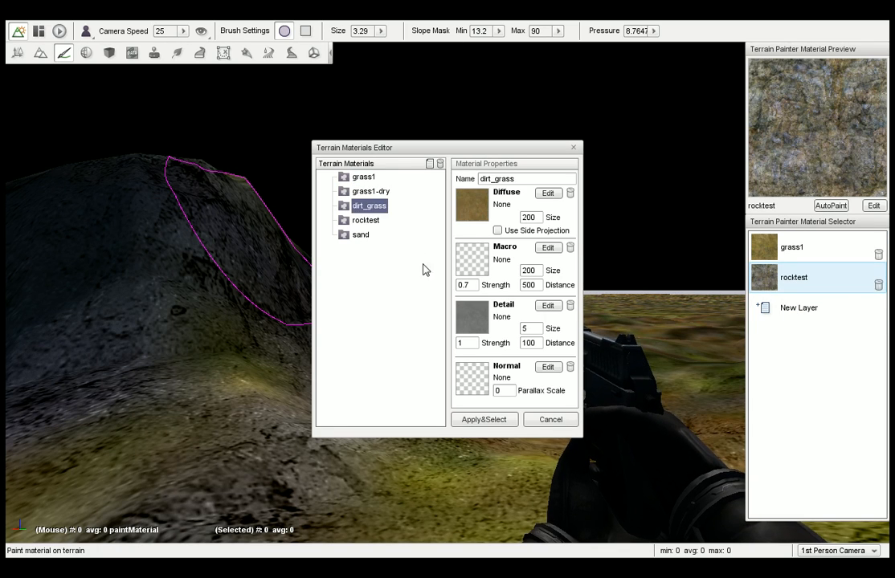
{"action": "left_click", "coordinate": [360, 234]}
{"action": "left_click", "coordinate": [483, 419]}
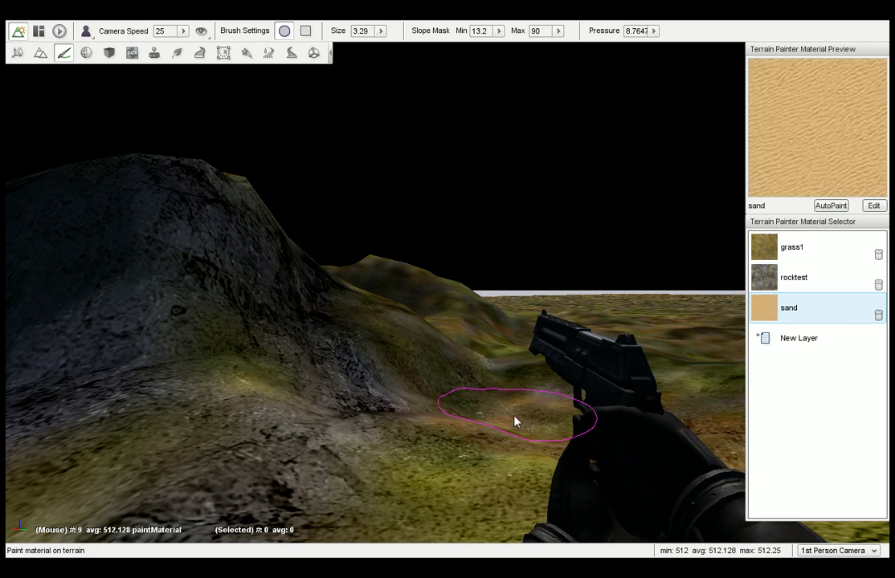
Set the slope mask minimum to 0 and paint a sand path through the valley beside the rocky hill into the distance.
{"action": "right_click_drag", "start_coordinate": [493, 395], "coordinate": [554, 396]}
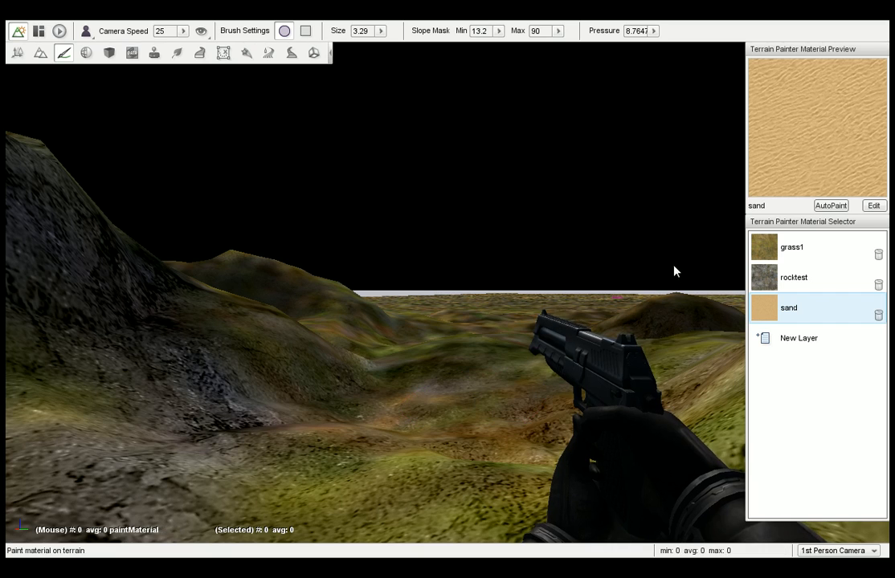
{"action": "left_click", "coordinate": [498, 30]}
{"action": "left_click_drag", "start_coordinate": [454, 45], "coordinate": [431, 46]}
{"action": "left_click_drag", "start_coordinate": [449, 400], "coordinate": [459, 395]}
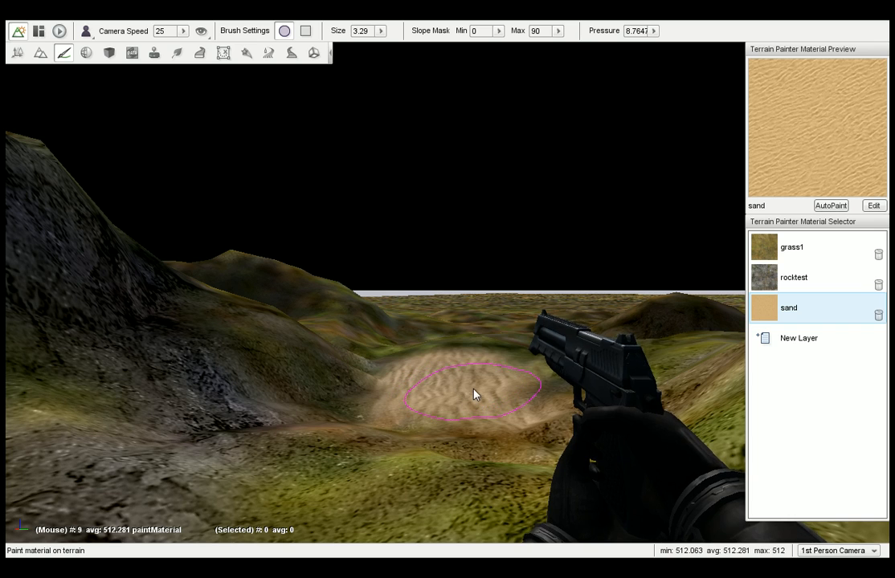
{"action": "mouse_move", "coordinate": [489, 331]}
{"action": "left_mouse_down"}
{"action": "mouse_move", "coordinate": [523, 288]}
{"action": "mouse_move", "coordinate": [518, 297]}
{"action": "left_mouse_up"}
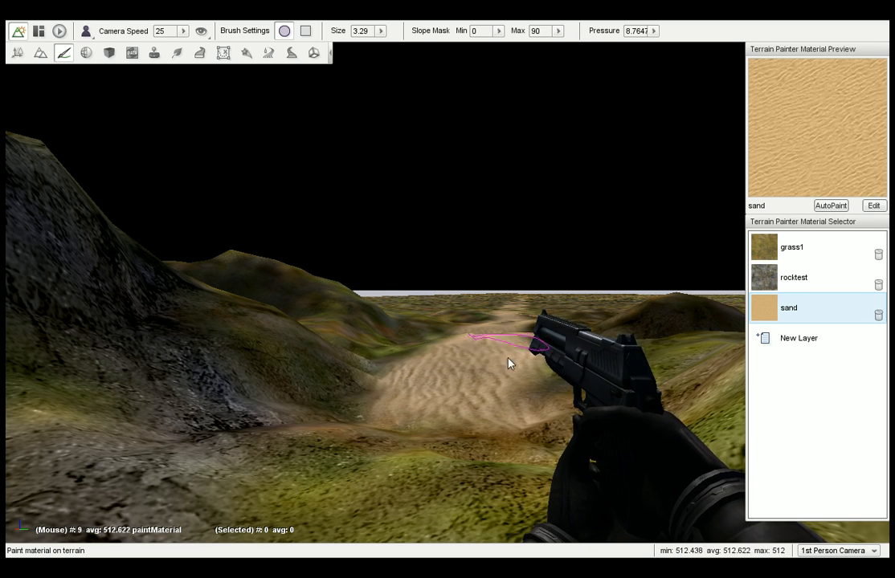
Extend the sand path back over the foreground ridge and out across the flat plain on the near side of the rocky hill.
{"action": "mouse_move", "coordinate": [487, 419]}
{"action": "left_mouse_down"}
{"action": "mouse_move", "coordinate": [393, 518]}
{"action": "mouse_move", "coordinate": [353, 476]}
{"action": "left_mouse_up"}
{"action": "right_click_drag", "start_coordinate": [595, 399], "coordinate": [441, 399]}
{"action": "key", "text": "s"}
{"action": "key", "text": "d"}
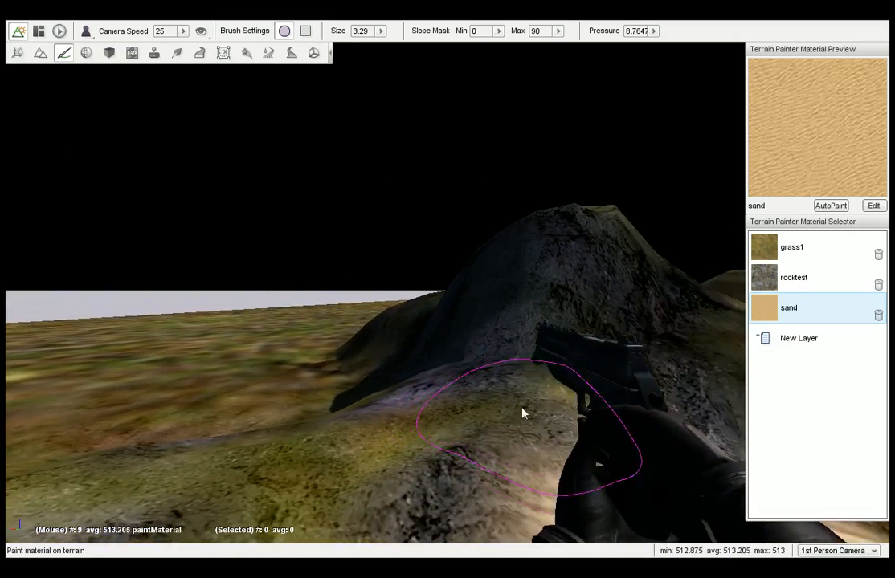
{"action": "mouse_move", "coordinate": [436, 441]}
{"action": "left_mouse_down"}
{"action": "mouse_move", "coordinate": [434, 485]}
{"action": "mouse_move", "coordinate": [206, 372]}
{"action": "mouse_move", "coordinate": [202, 423]}
{"action": "mouse_move", "coordinate": [152, 331]}
{"action": "mouse_move", "coordinate": [149, 341]}
{"action": "mouse_move", "coordinate": [150, 323]}
{"action": "mouse_move", "coordinate": [160, 333]}
{"action": "left_mouse_up"}
{"action": "key", "text": "w"}
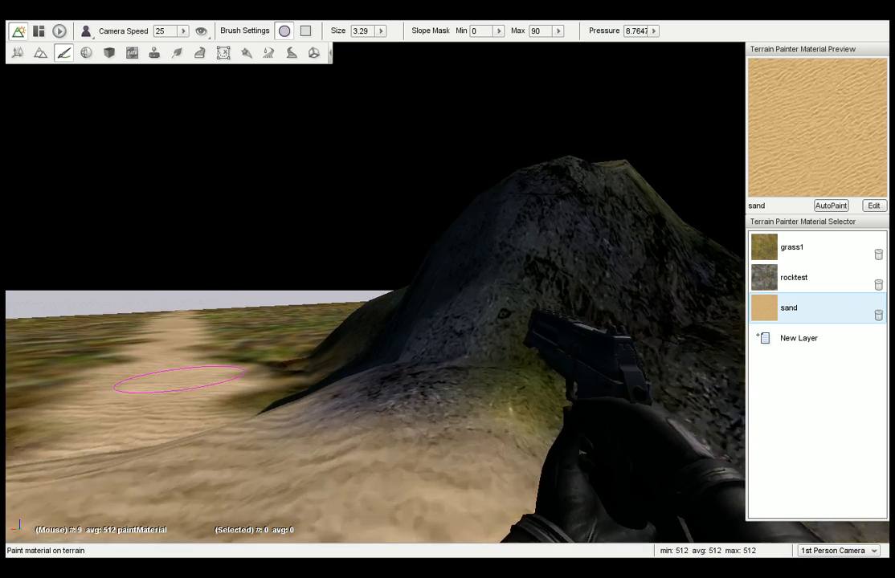
{"action": "key", "text": "s"}
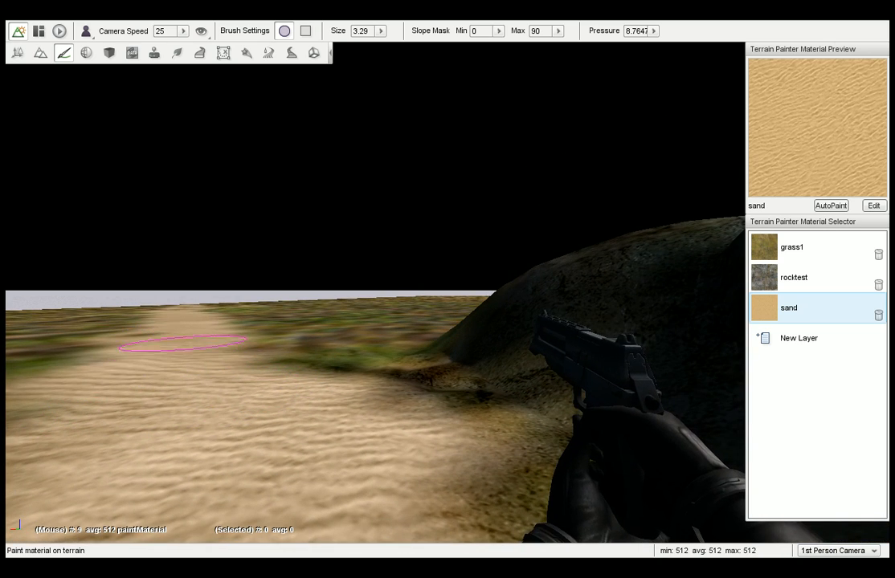
Follow the sand path through the valley and widen it with more sand over the bumps and onto the flat ground beyond.
{"action": "right_click_drag", "start_coordinate": [172, 346], "coordinate": [474, 345]}
{"action": "key", "text": "w"}
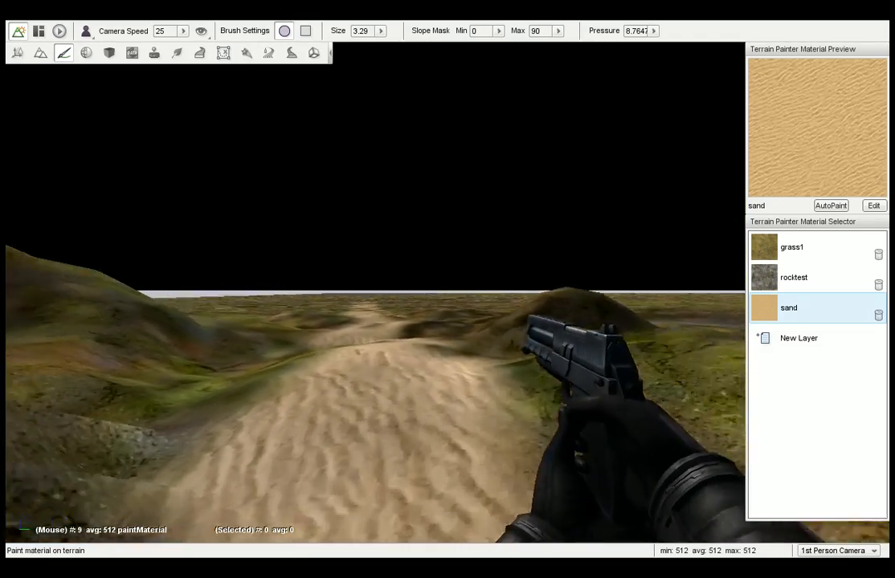
{"action": "key", "text": "w"}
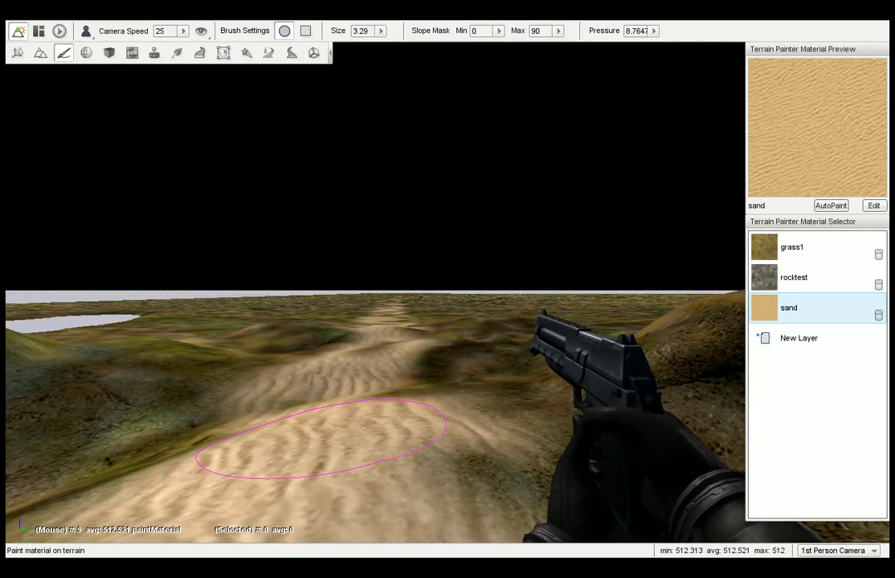
{"action": "mouse_move", "coordinate": [462, 466]}
{"action": "left_mouse_down"}
{"action": "mouse_move", "coordinate": [377, 365]}
{"action": "mouse_move", "coordinate": [379, 340]}
{"action": "mouse_move", "coordinate": [378, 361]}
{"action": "mouse_move", "coordinate": [331, 404]}
{"action": "left_mouse_up"}
{"action": "key", "text": "w"}
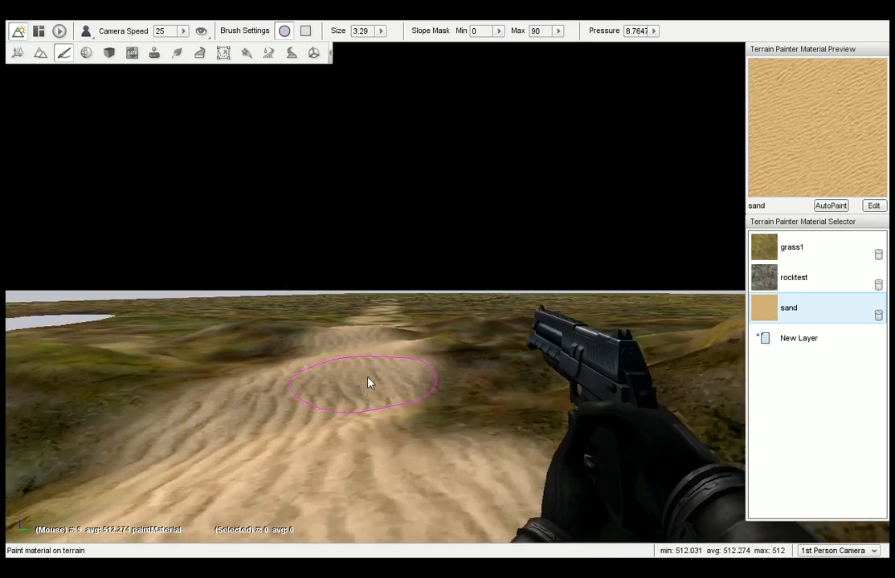
{"action": "key", "text": "w"}
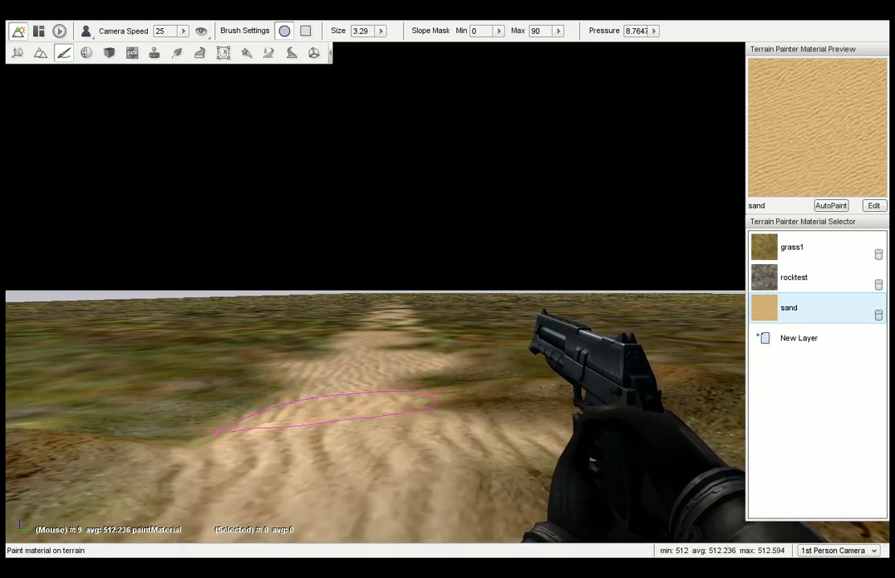
{"action": "left_click_drag", "start_coordinate": [399, 303], "coordinate": [364, 367]}
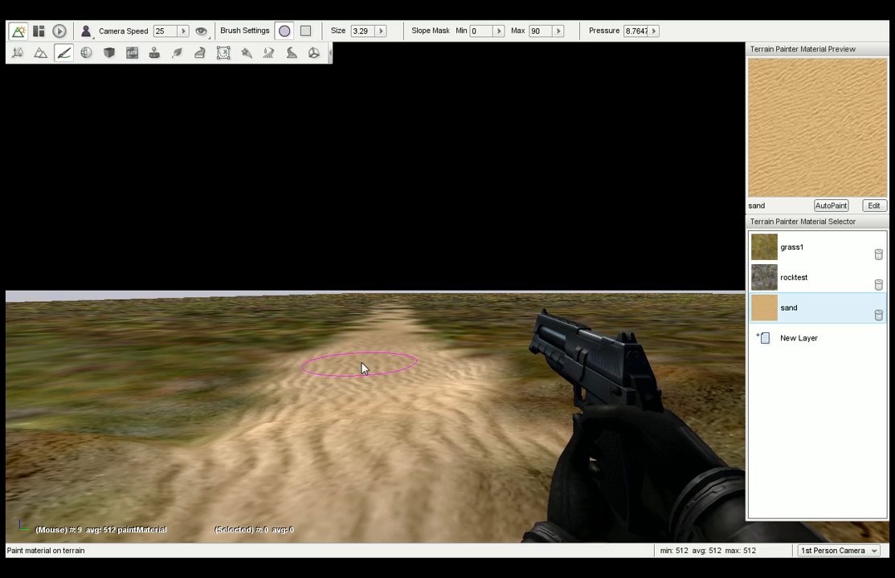
{"action": "mouse_move", "coordinate": [364, 368]}
{"action": "right_mouse_down"}
{"action": "mouse_move", "coordinate": [145, 368]}
{"action": "mouse_move", "coordinate": [326, 368]}
{"action": "right_mouse_up"}
Walk along the sand path and look at the terrain materials available for a new layer, without adding one.
{"action": "key", "text": "w"}
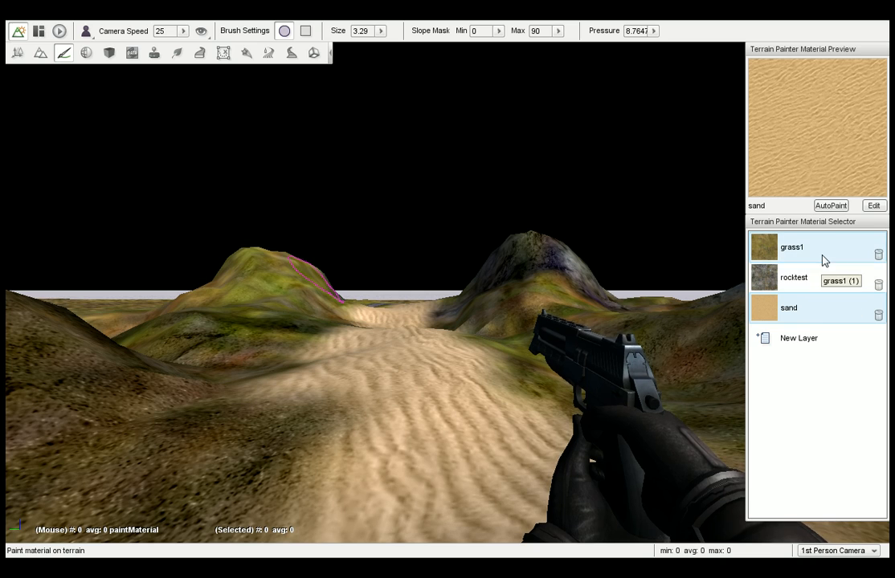
{"action": "left_click", "coordinate": [769, 339]}
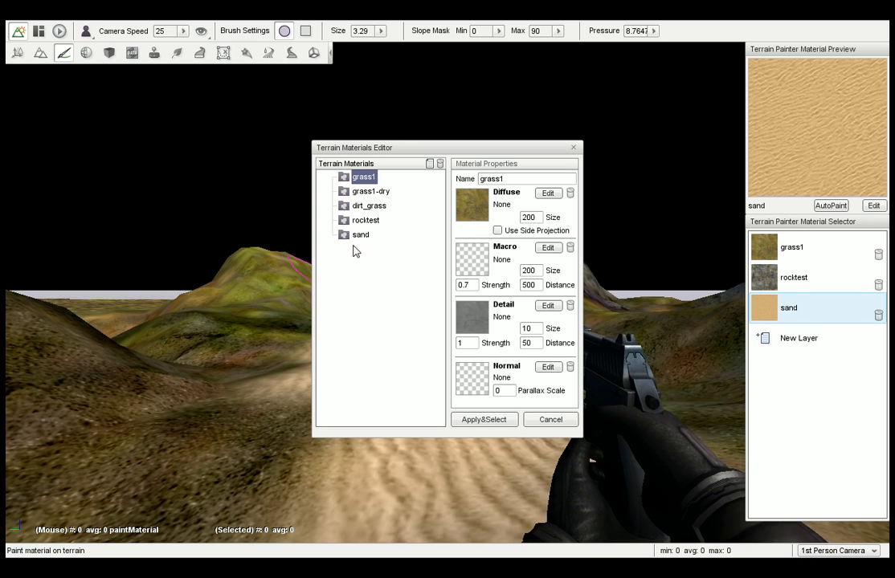
{"action": "left_click", "coordinate": [552, 421]}
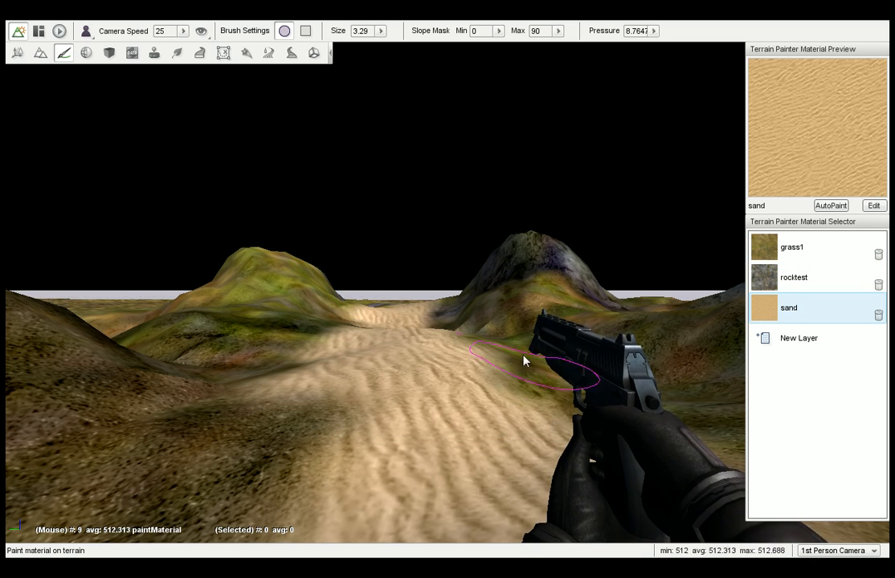
Switch to the Material Editor and look at the terrain block's material properties.
{"action": "left_click", "coordinate": [85, 54]}
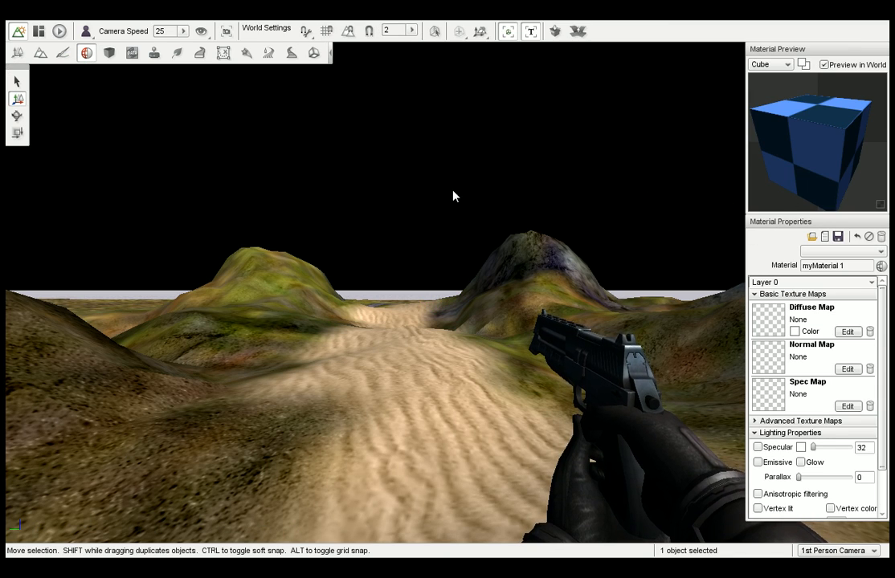
{"action": "right_click_drag", "start_coordinate": [520, 358], "coordinate": [639, 358]}
{"action": "right_click_drag", "start_coordinate": [475, 277], "coordinate": [576, 275]}
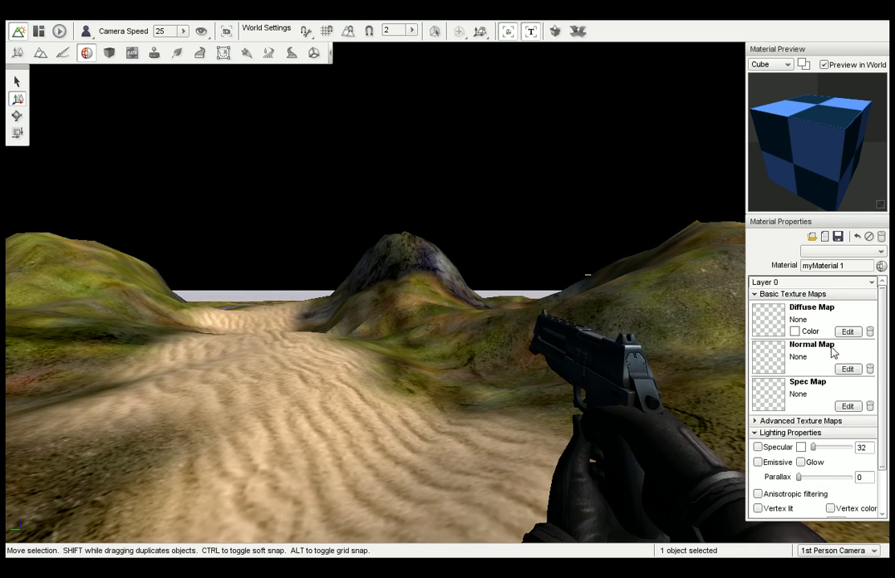
{"action": "left_click", "coordinate": [867, 252]}
{"action": "left_click", "coordinate": [861, 266]}
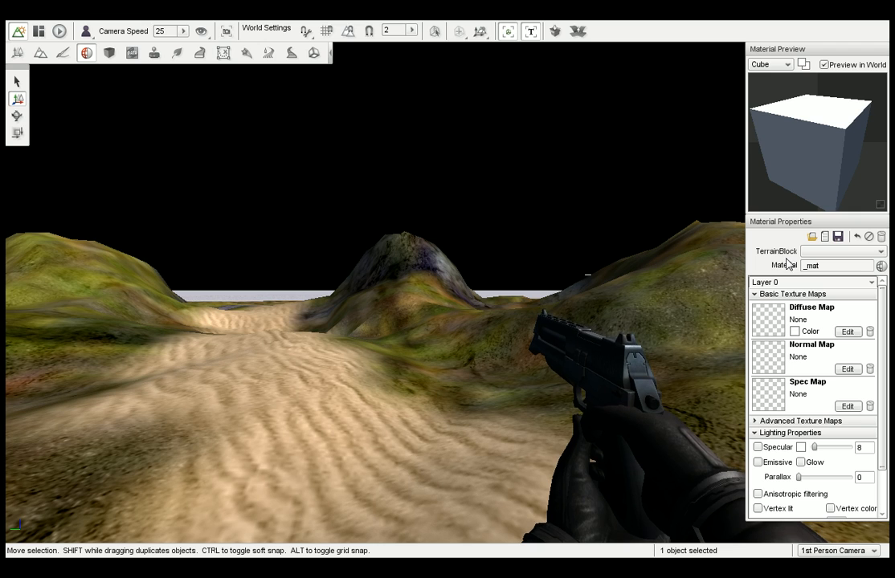
{"action": "right_click_drag", "start_coordinate": [586, 247], "coordinate": [550, 246]}
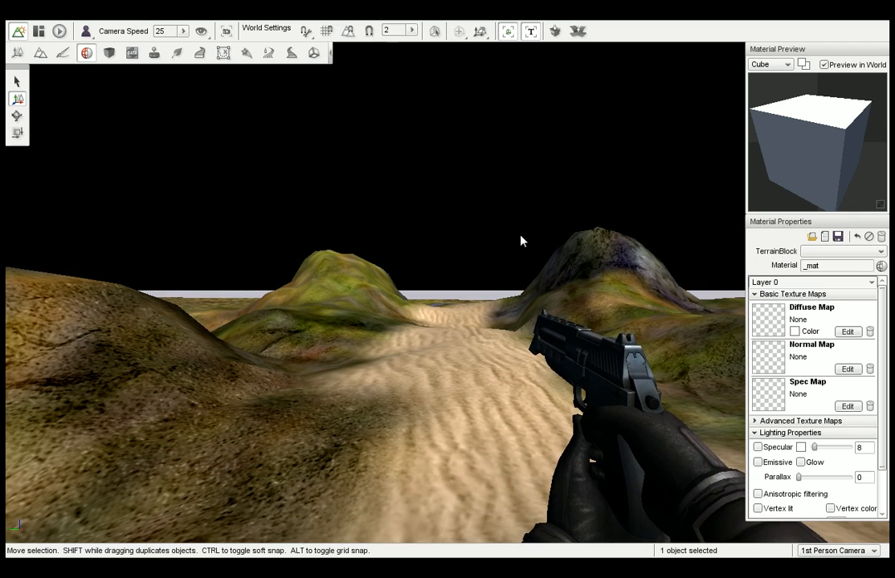
Create a ConvexShape box over the sand path with the Sketch Tool and back away to see it whole.
{"action": "left_click", "coordinate": [110, 54]}
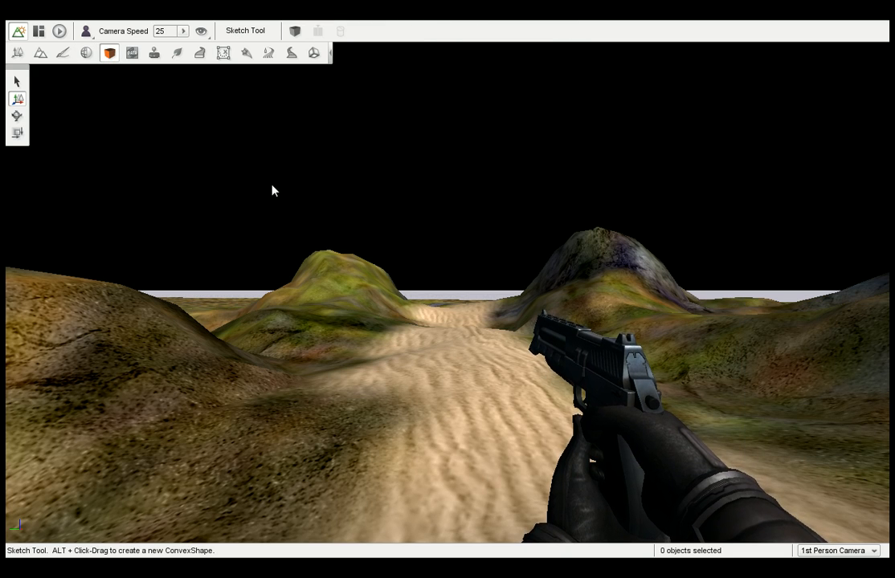
{"action": "right_click_drag", "start_coordinate": [333, 214], "coordinate": [417, 214]}
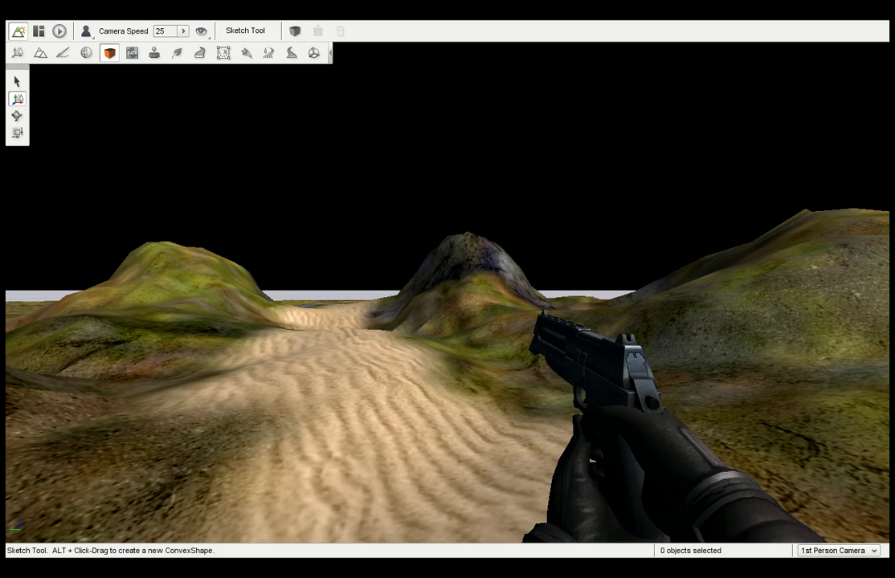
{"action": "right_click_drag", "start_coordinate": [332, 214], "coordinate": [261, 214]}
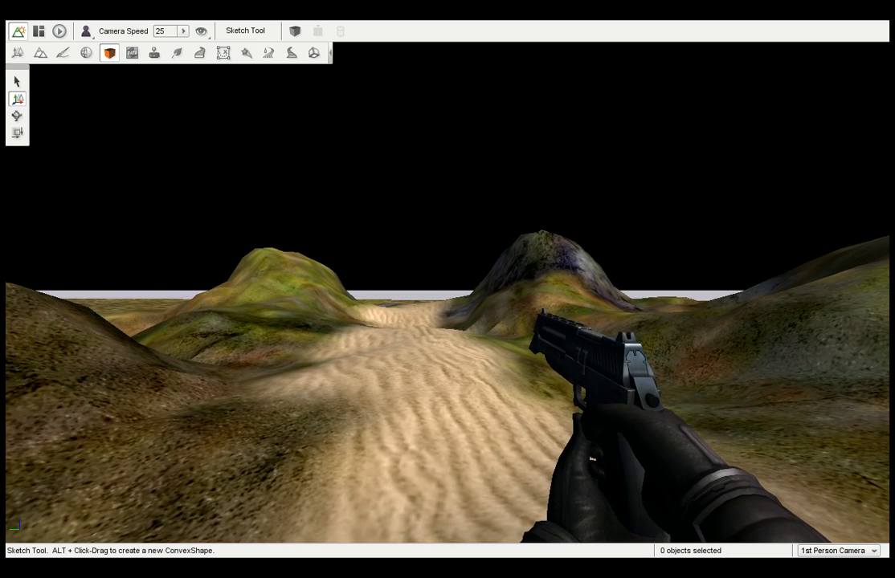
{"action": "left_click", "coordinate": [294, 32]}
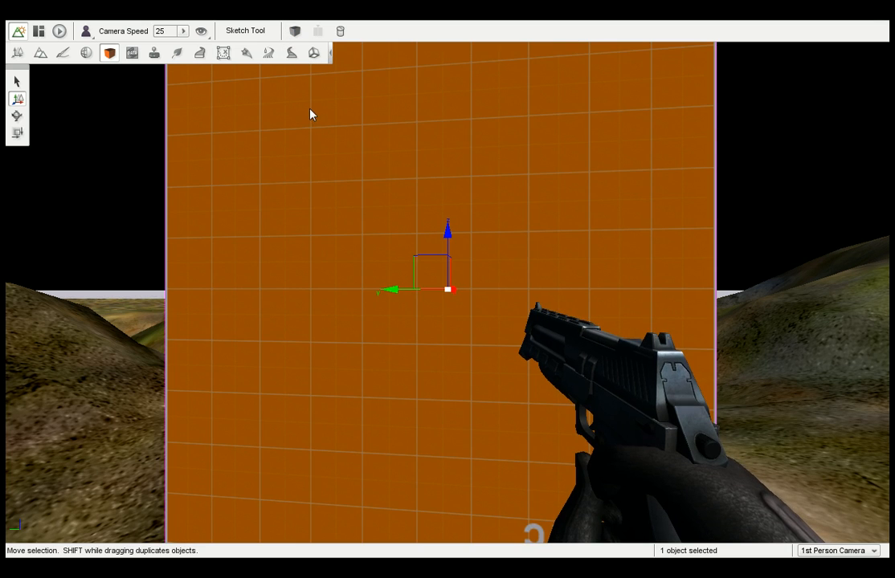
{"action": "key", "text": "s"}
{"action": "key", "text": "d"}
{"action": "right_click_drag", "start_coordinate": [341, 139], "coordinate": [241, 139]}
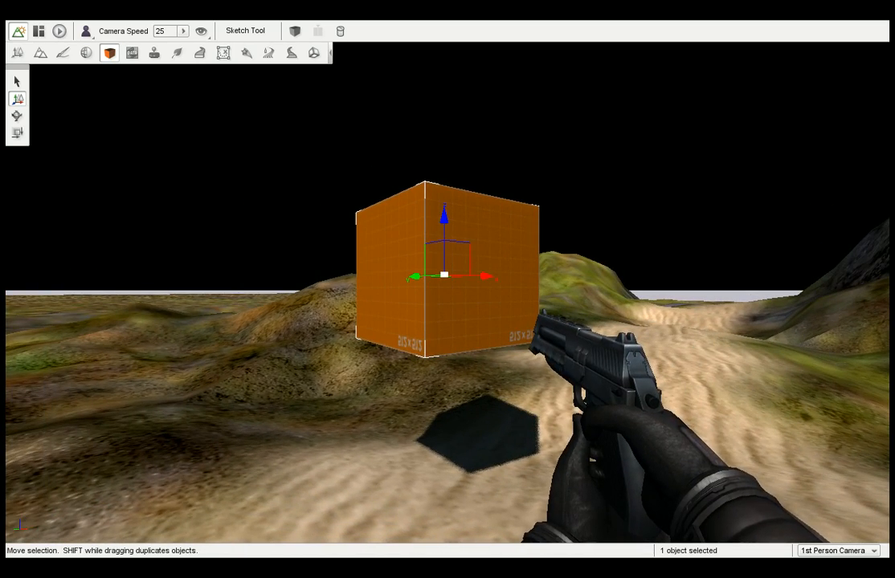
{"action": "right_click_drag", "start_coordinate": [358, 173], "coordinate": [410, 174]}
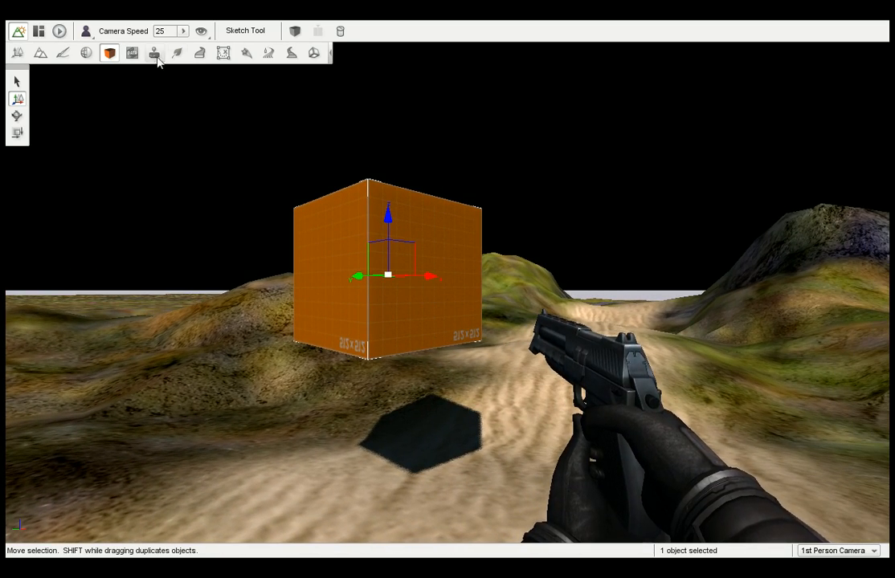
Open the material selector for the box in the Material Editor, filter by TestMaterial and pick the Grid512_ForestGreenLines material.
{"action": "left_click", "coordinate": [86, 53]}
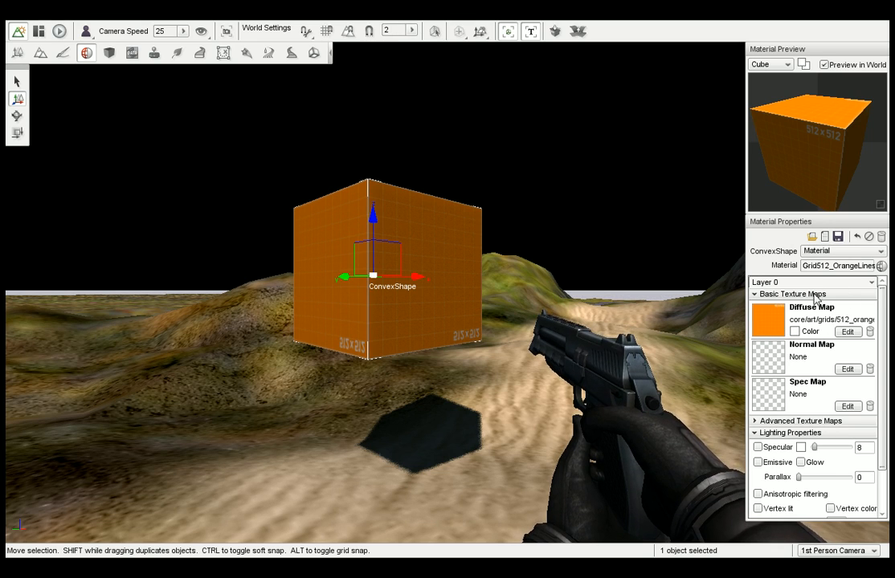
{"action": "left_click", "coordinate": [880, 266]}
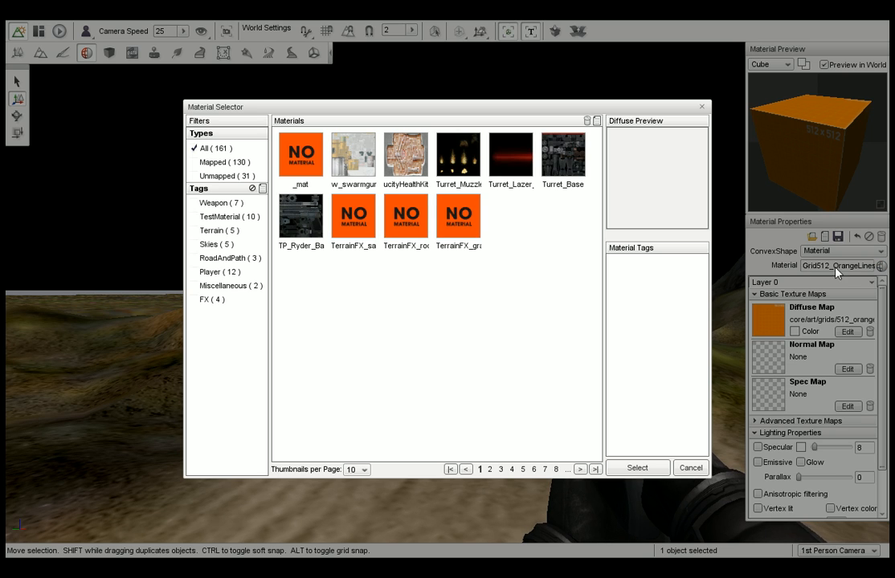
{"action": "left_click", "coordinate": [701, 107]}
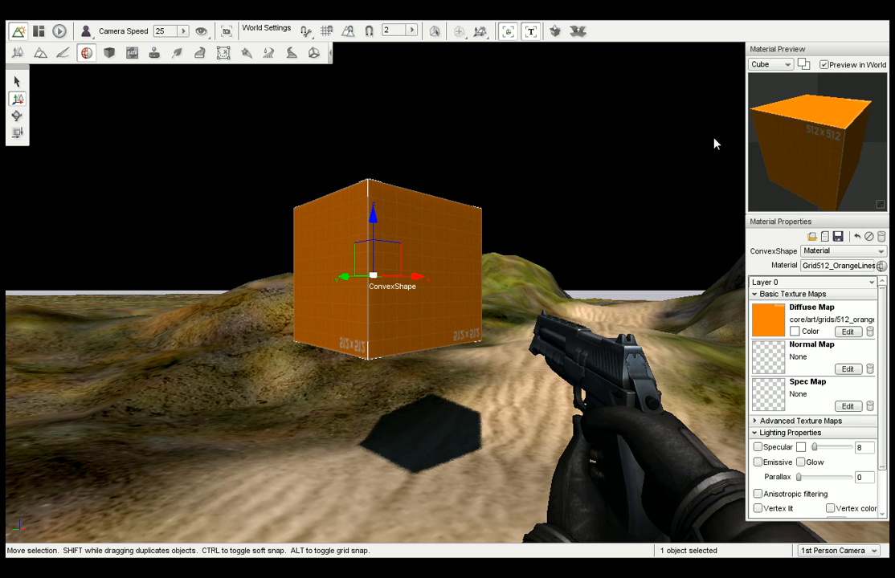
{"action": "left_click", "coordinate": [880, 266]}
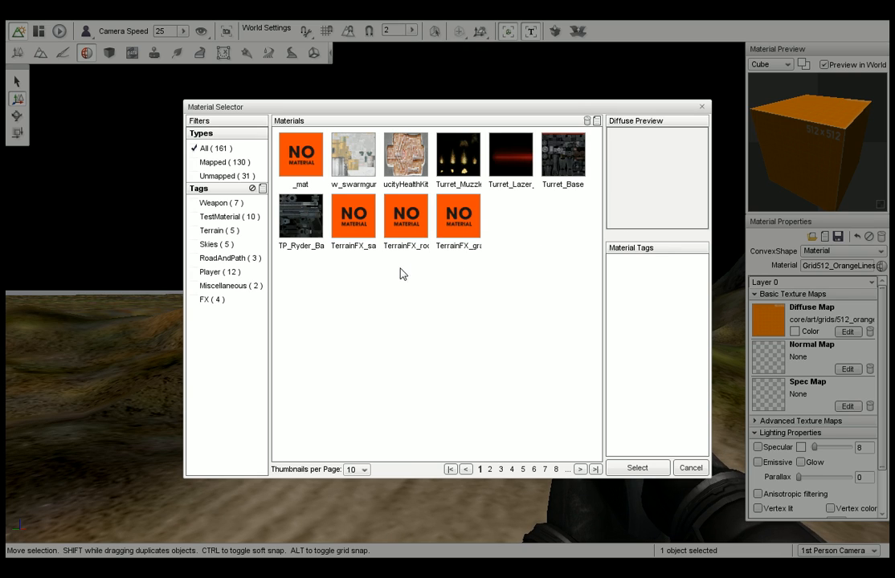
{"action": "left_click", "coordinate": [227, 222]}
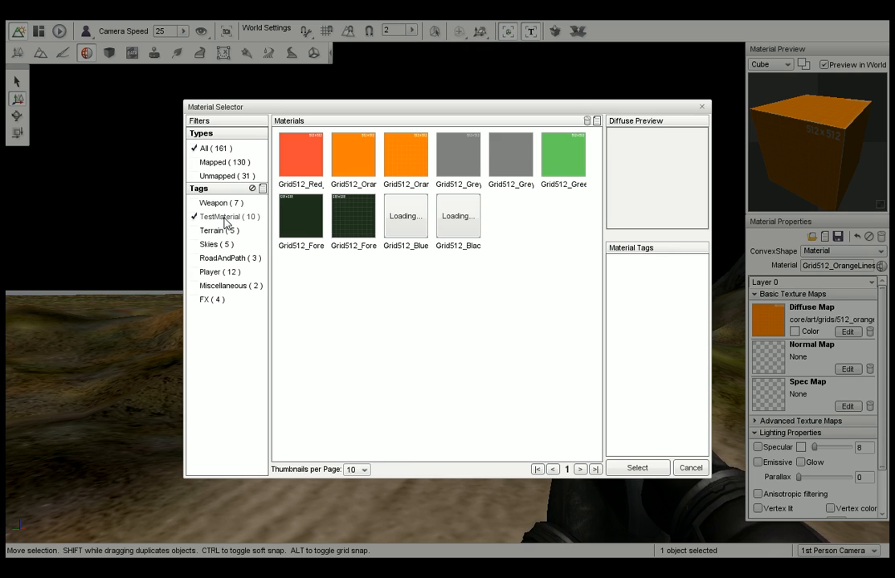
{"action": "left_click", "coordinate": [367, 223]}
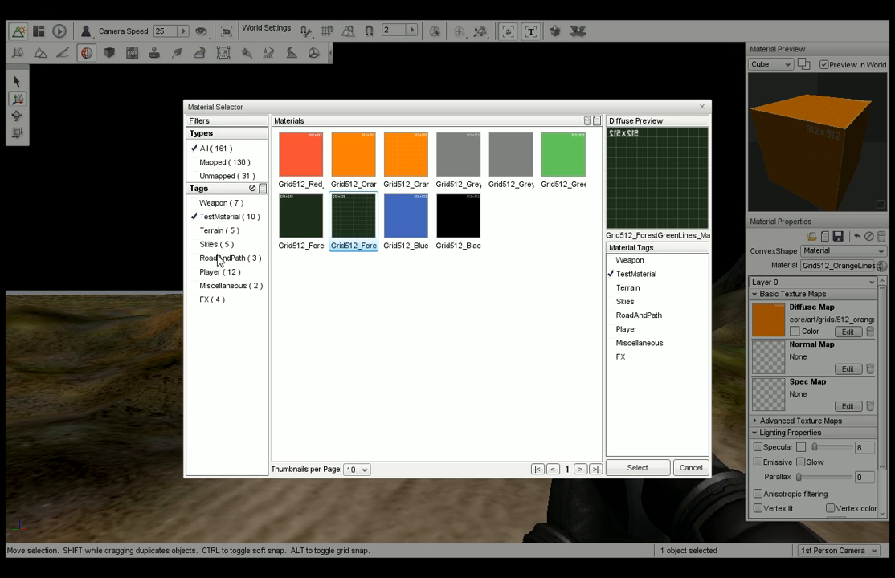
Try adding the FX, Player and Skies tags to the material filter and remove them again.
{"action": "left_click", "coordinate": [224, 301]}
{"action": "left_click", "coordinate": [218, 273]}
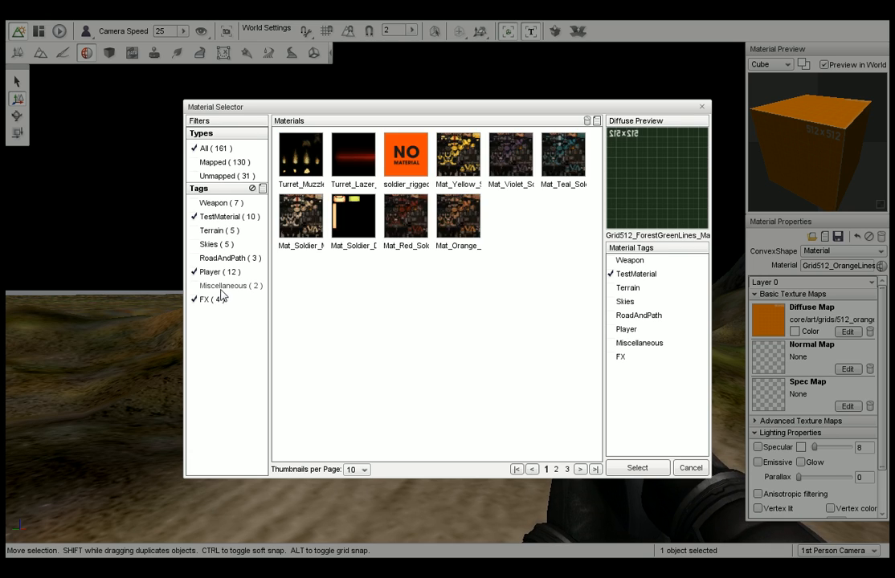
{"action": "left_click", "coordinate": [210, 243]}
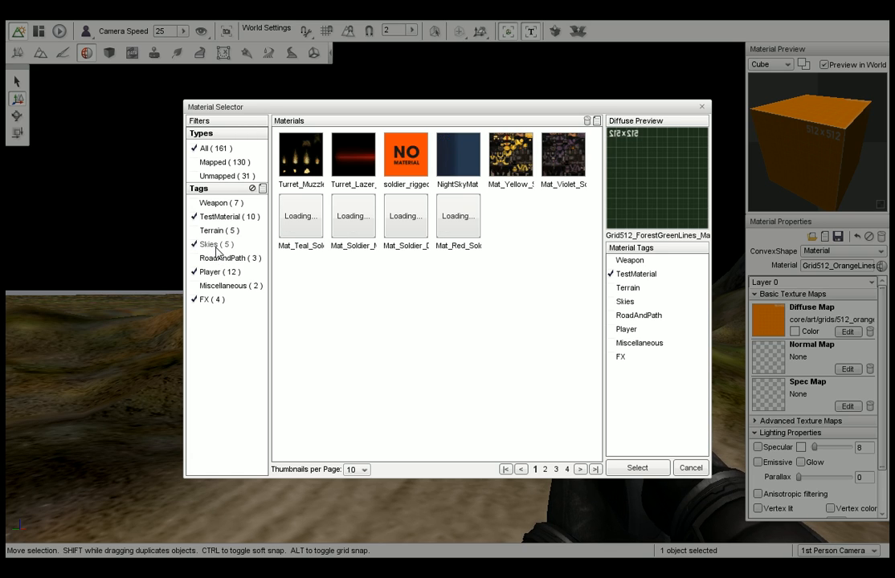
{"action": "left_click", "coordinate": [210, 299]}
{"action": "left_click", "coordinate": [211, 273]}
{"action": "left_click", "coordinate": [210, 244]}
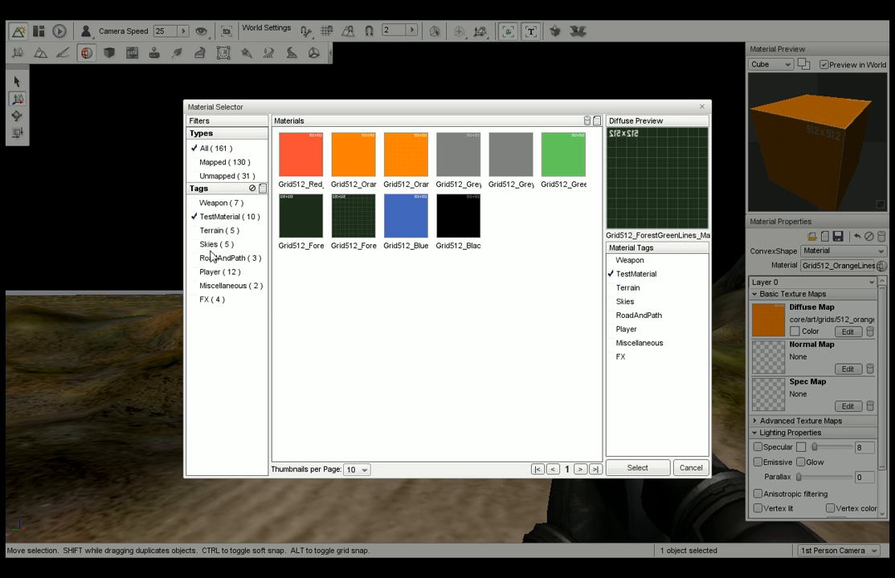
Set 100 thumbnails per page and enable all the remaining tag filters, from Weapon and Terrain to Miscellaneous and FX.
{"action": "left_click", "coordinate": [212, 202]}
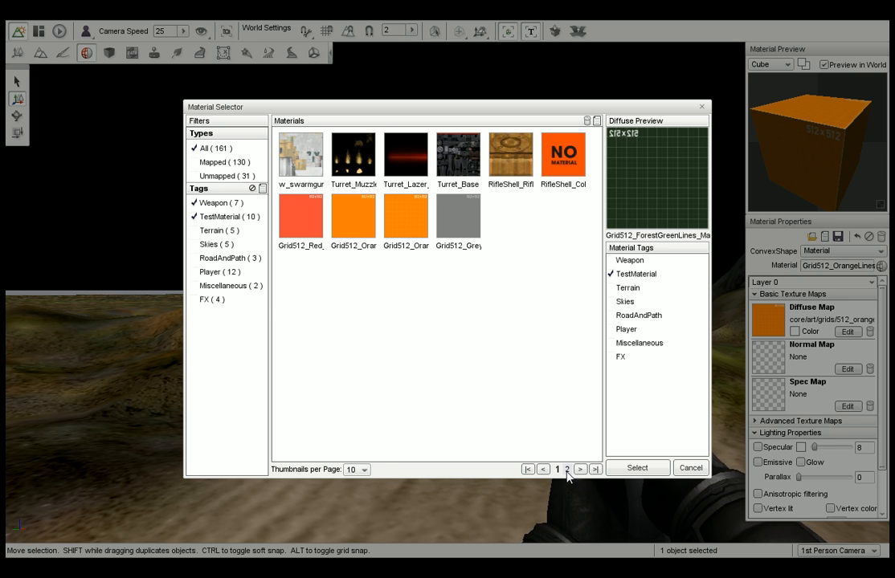
{"action": "left_click", "coordinate": [355, 470]}
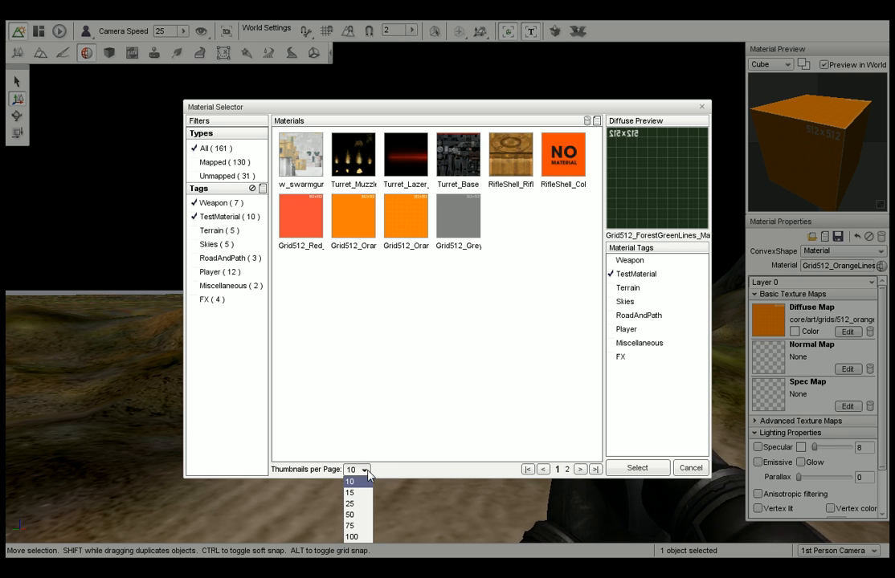
{"action": "left_click", "coordinate": [358, 537]}
{"action": "left_click", "coordinate": [219, 245]}
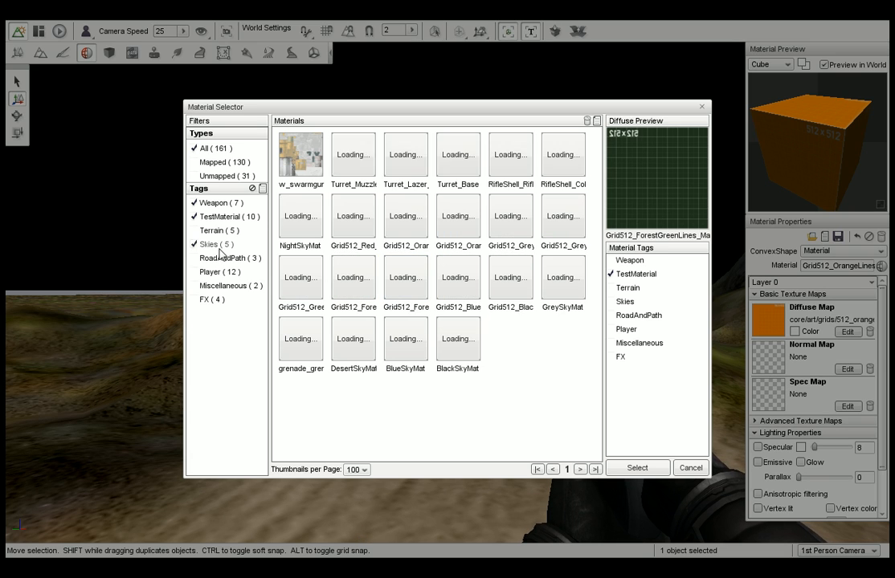
{"action": "left_click", "coordinate": [223, 258]}
{"action": "left_click", "coordinate": [229, 285]}
{"action": "left_click", "coordinate": [231, 245]}
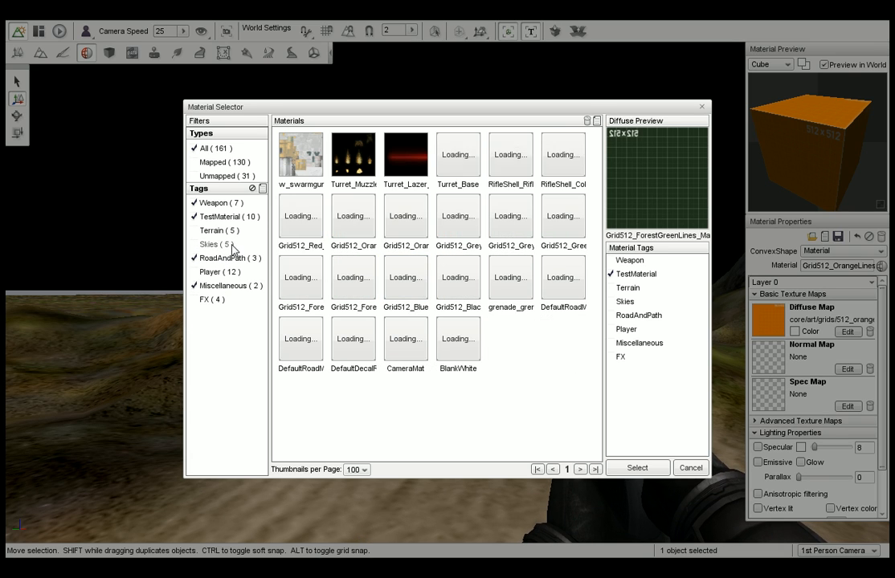
{"action": "left_click", "coordinate": [213, 230]}
{"action": "left_click", "coordinate": [219, 272]}
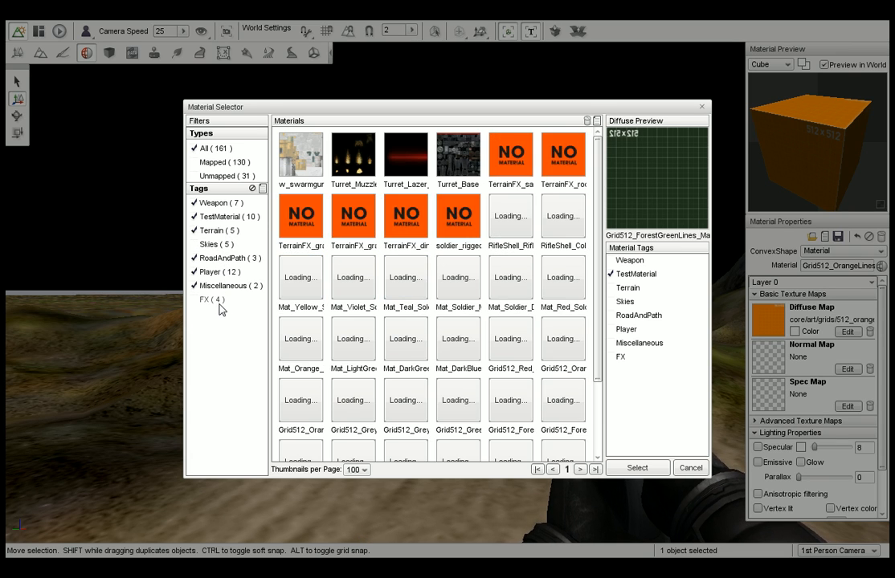
{"action": "left_click", "coordinate": [217, 300]}
{"action": "left_click", "coordinate": [213, 245]}
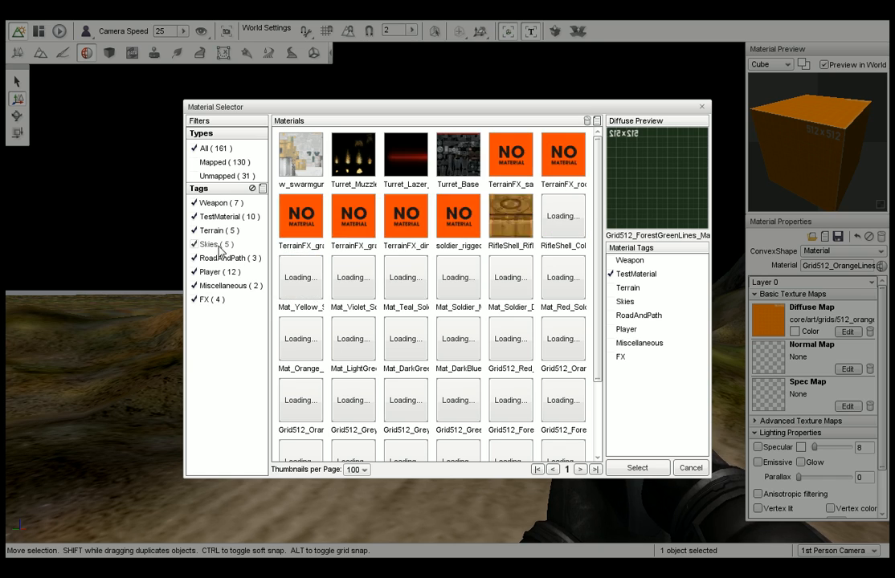
{"action": "left_click", "coordinate": [581, 472]}
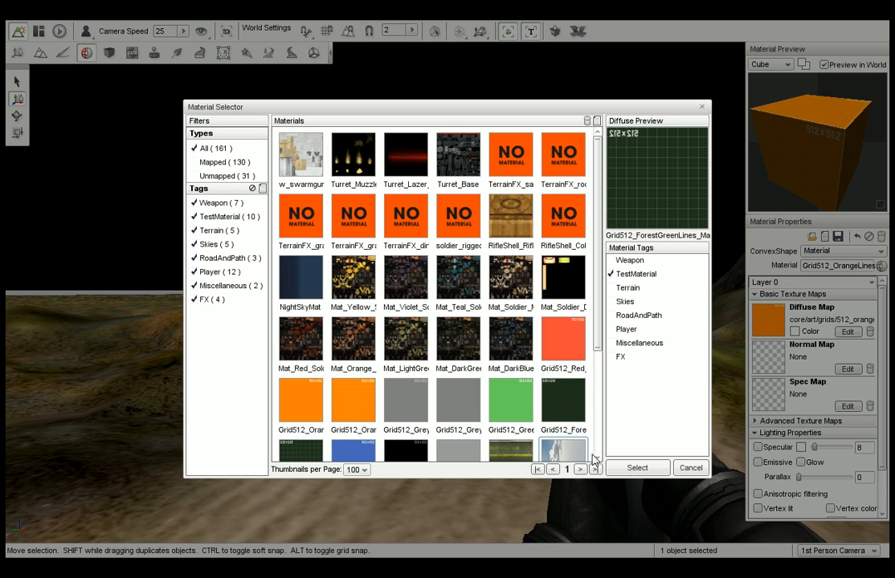
Assign the chosen forest green grid material to the box, saving the orange material's changes, and check the box in the Sketch Tool.
{"action": "left_click", "coordinate": [636, 468]}
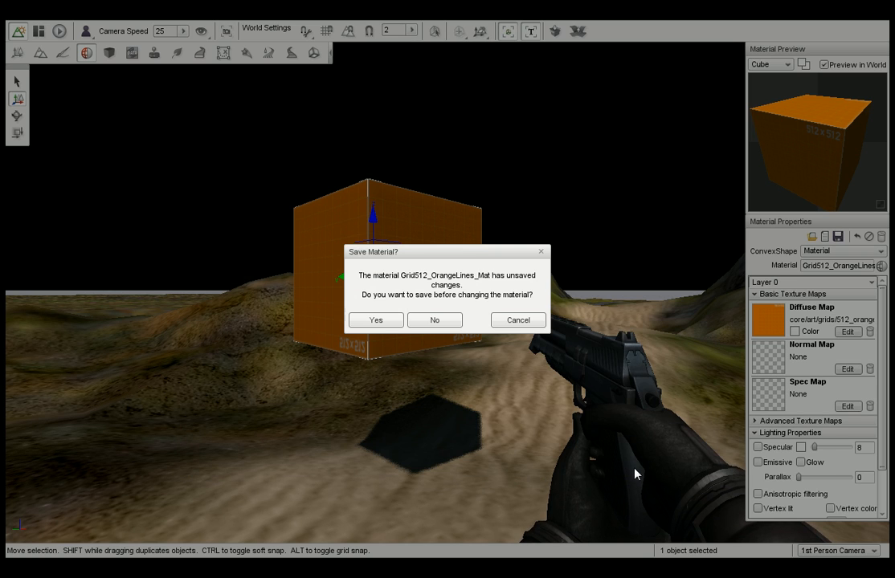
{"action": "left_click", "coordinate": [399, 321]}
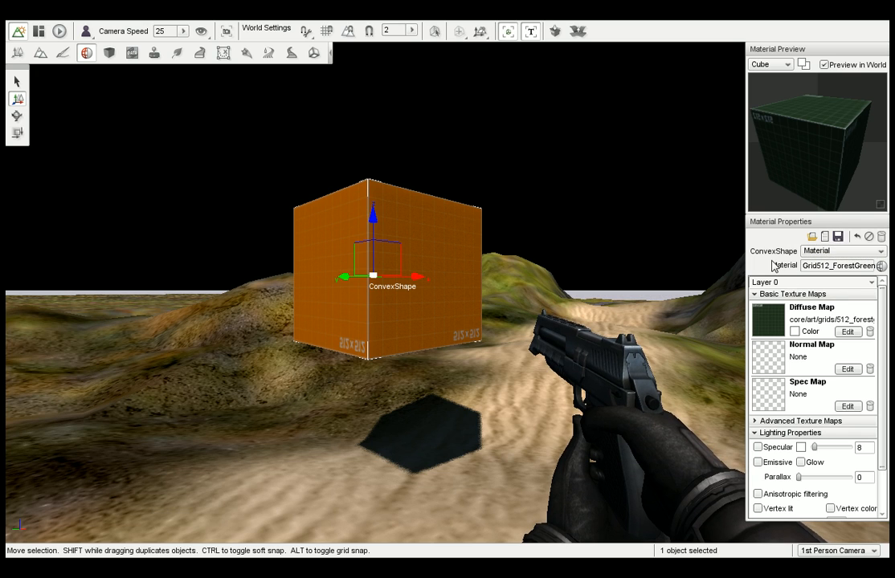
{"action": "left_click", "coordinate": [110, 53]}
{"action": "right_click_drag", "start_coordinate": [344, 178], "coordinate": [312, 178]}
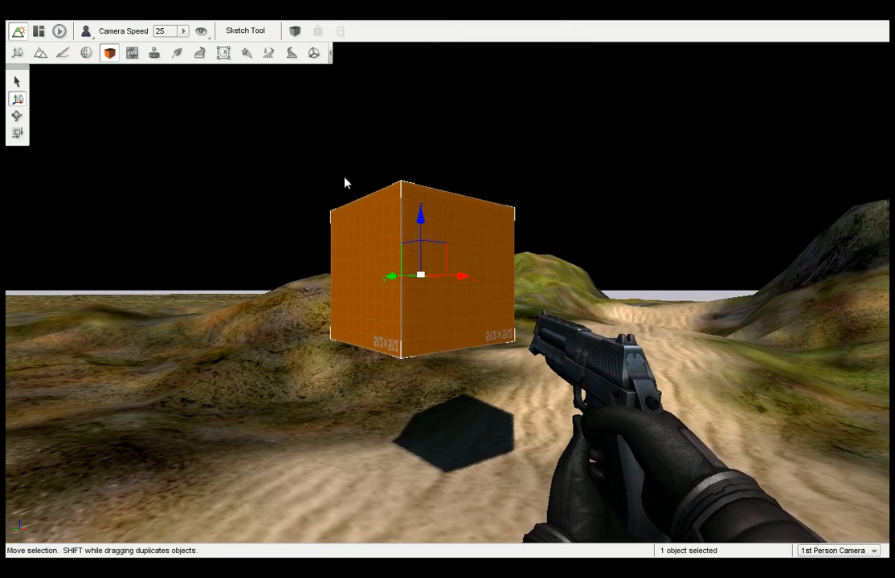
Assign the Grid512_GreyBase material to the box in the Material Editor, saving the forest green material's changes.
{"action": "left_click", "coordinate": [85, 53]}
{"action": "left_click", "coordinate": [503, 256]}
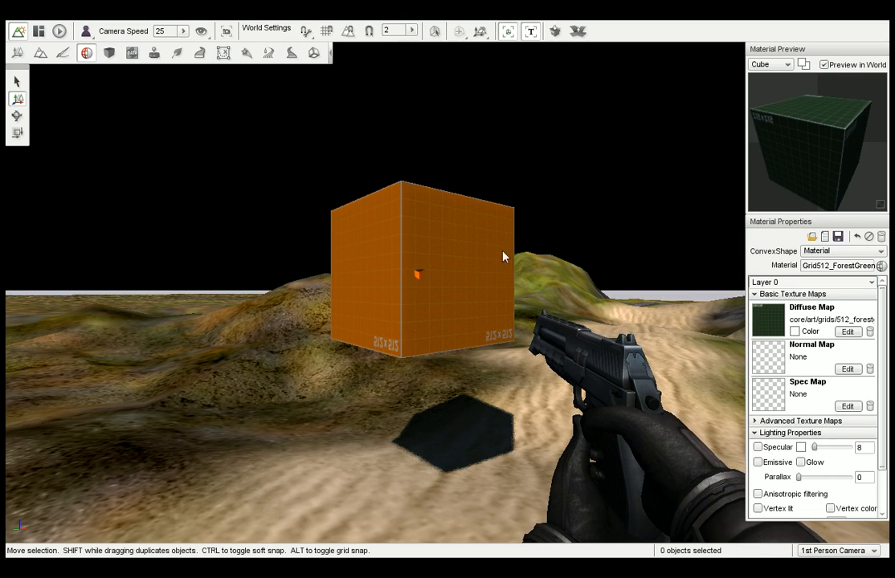
{"action": "left_click", "coordinate": [503, 257]}
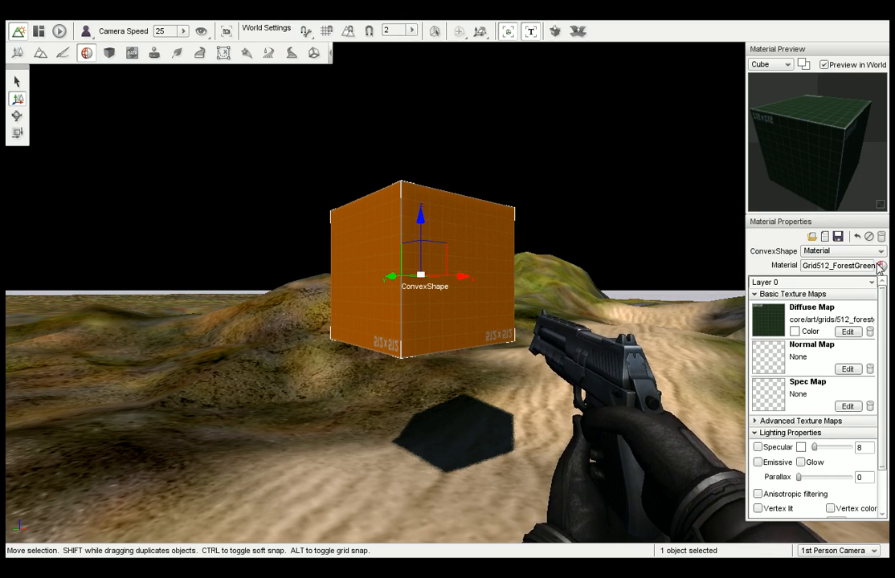
{"action": "left_click", "coordinate": [880, 267]}
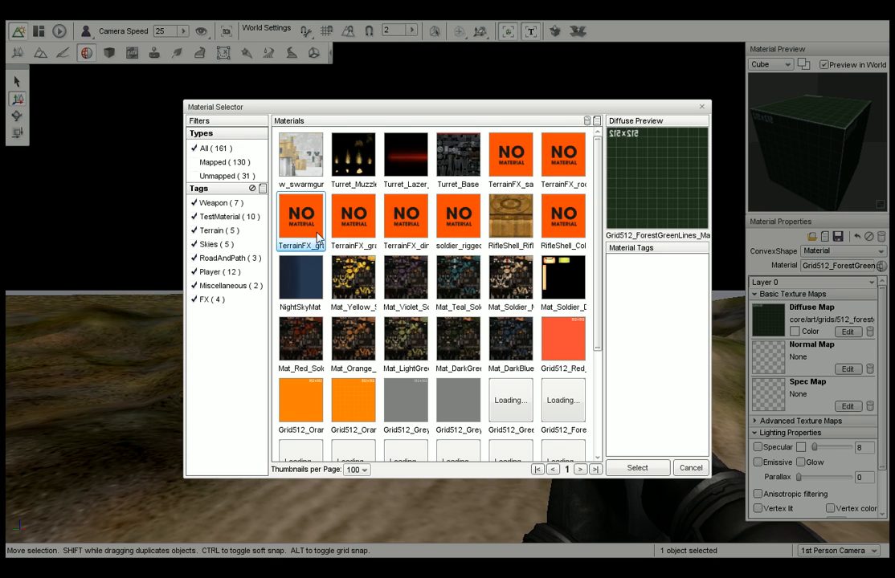
{"action": "left_click", "coordinate": [458, 399]}
{"action": "left_click", "coordinate": [637, 468]}
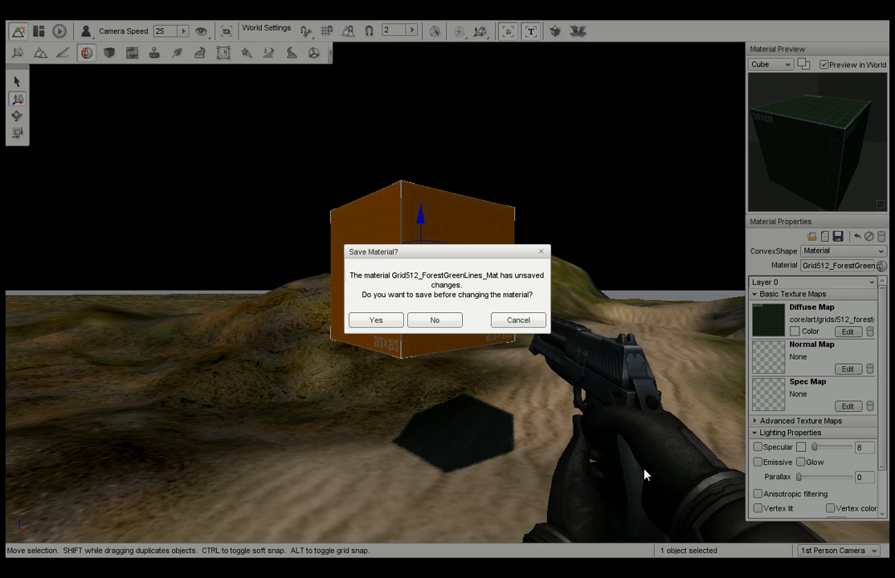
{"action": "left_click", "coordinate": [391, 320]}
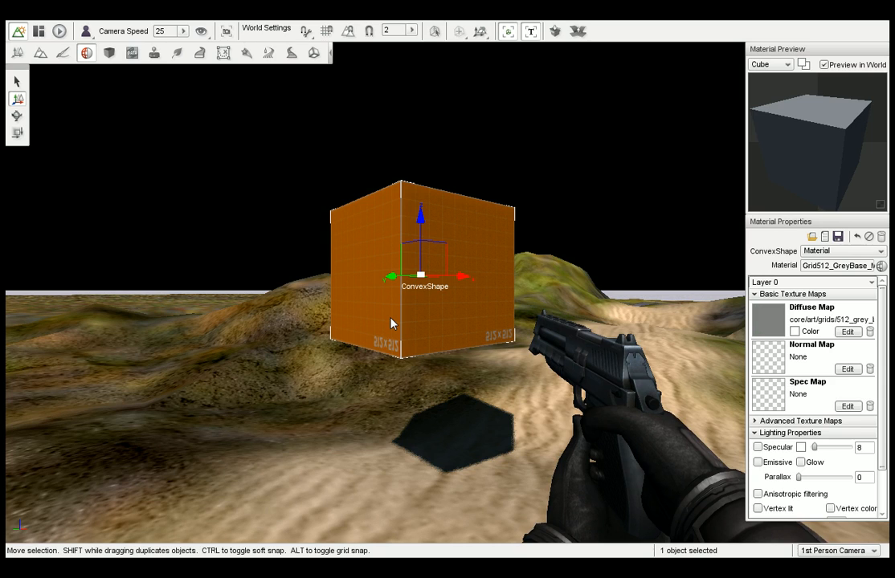
Examine the box's faces from several distances and angles, switching to the Sketch Tool.
{"action": "right_click_drag", "start_coordinate": [464, 318], "coordinate": [534, 318]}
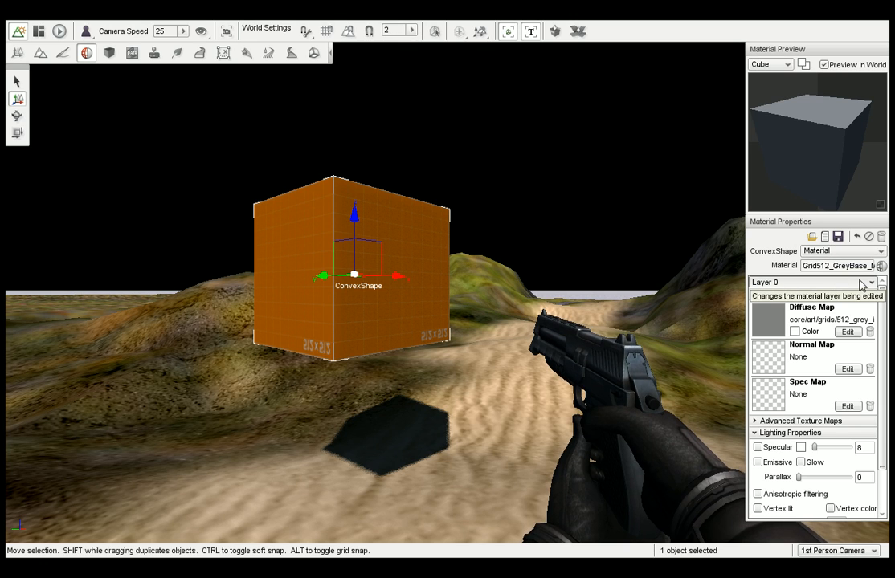
{"action": "right_click_drag", "start_coordinate": [509, 296], "coordinate": [484, 296]}
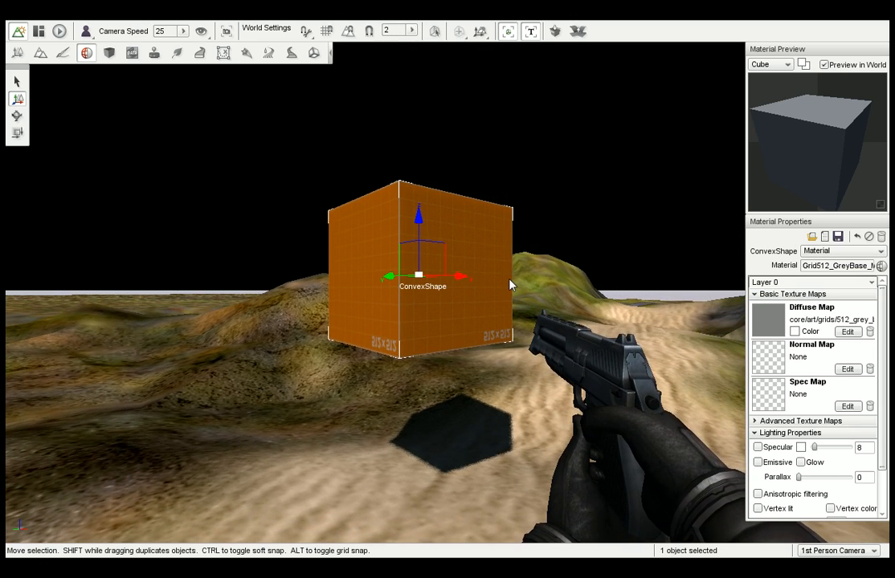
{"action": "left_click", "coordinate": [17, 82]}
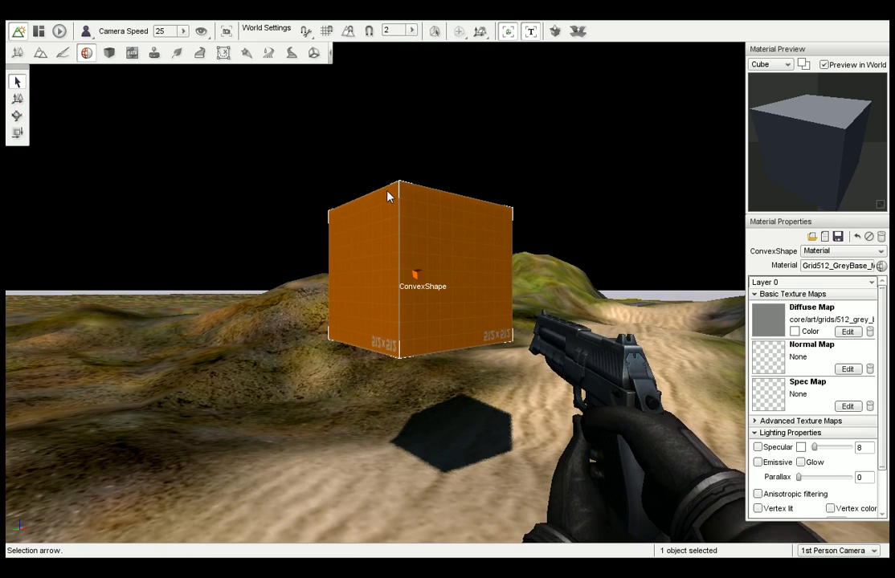
{"action": "left_click", "coordinate": [109, 52]}
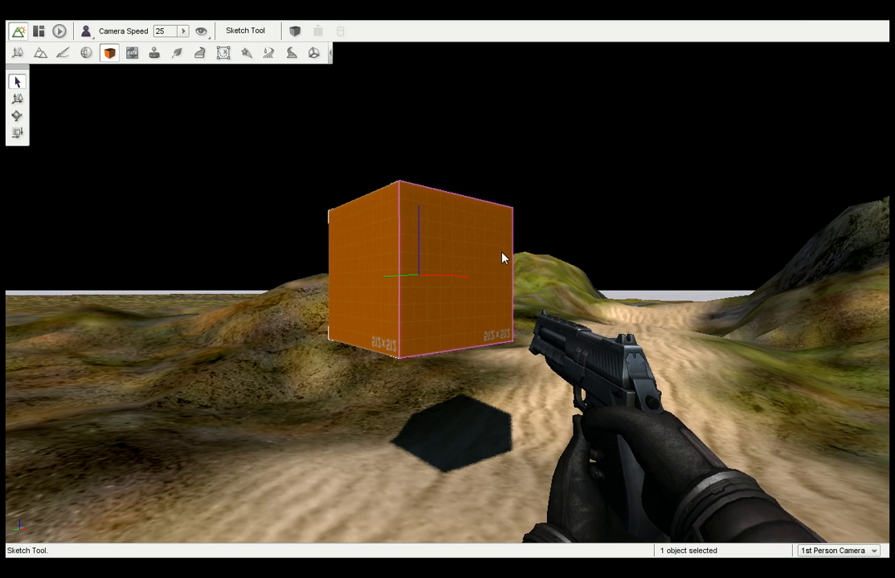
{"action": "key", "text": "d"}
{"action": "key", "text": "s"}
{"action": "key", "text": "a"}
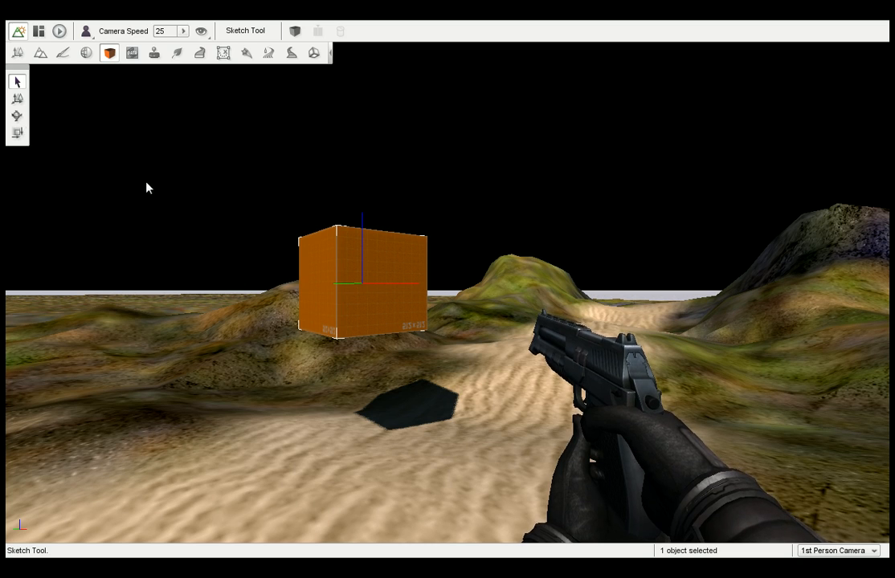
{"action": "key", "text": "w"}
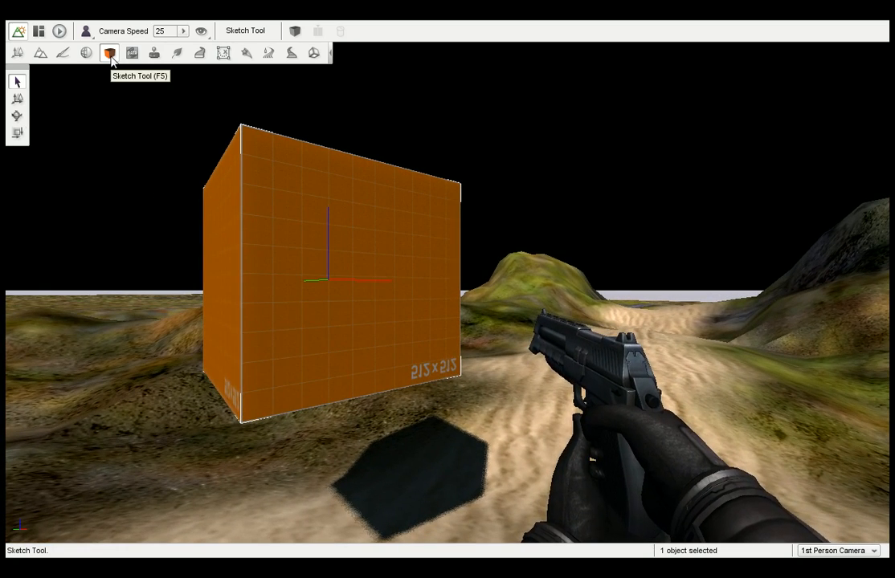
{"action": "key", "text": "a"}
{"action": "key", "text": "s"}
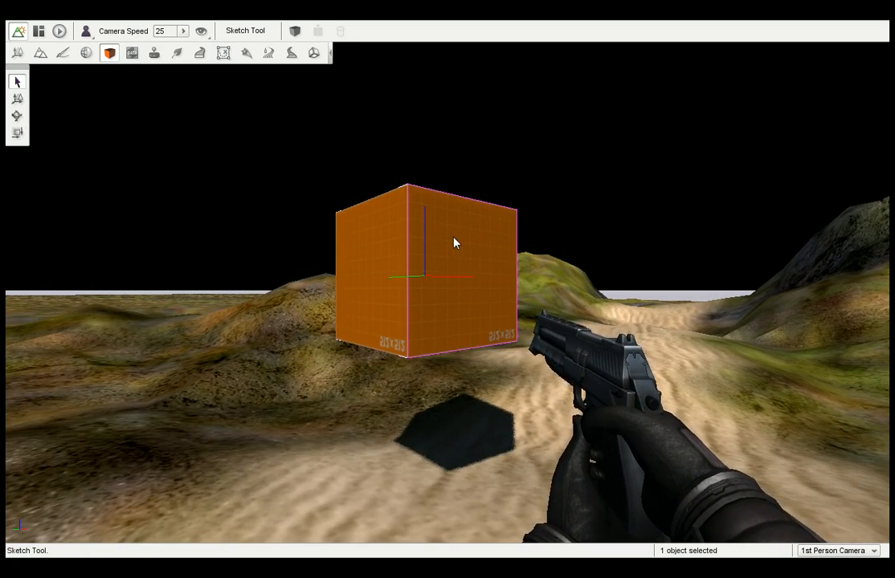
Select the box's narrow side face and move it outward along its normal to stretch the box into a long bar.
{"action": "left_click", "coordinate": [398, 253]}
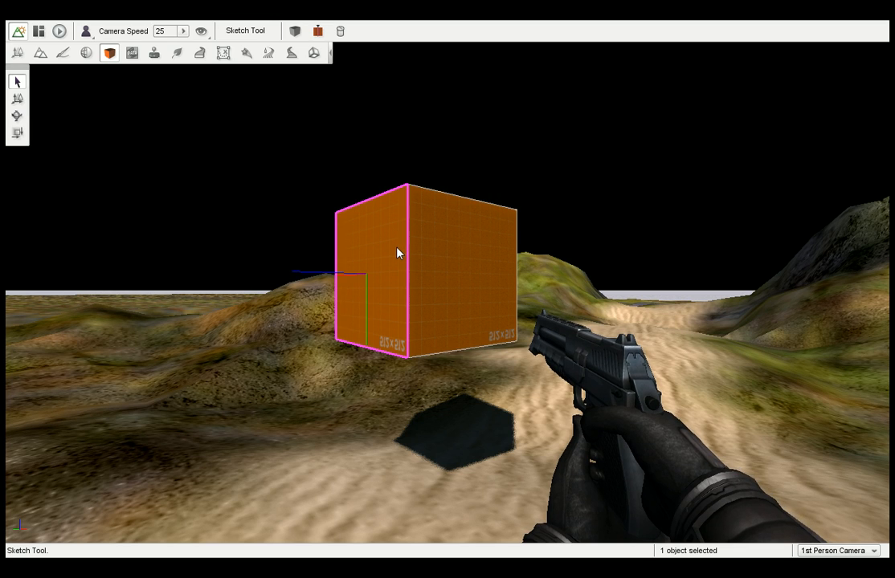
{"action": "left_click", "coordinate": [16, 100]}
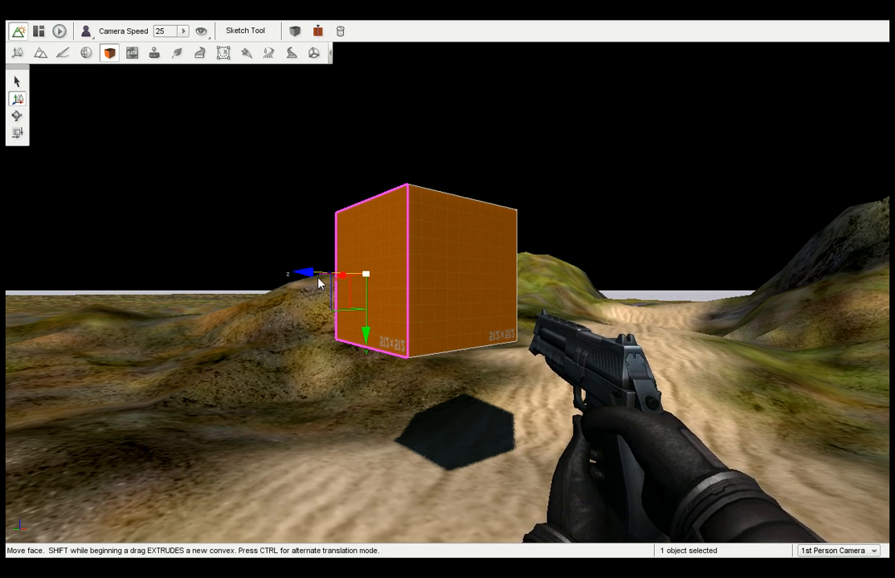
{"action": "left_click_drag", "start_coordinate": [320, 282], "coordinate": [24, 303]}
{"action": "key", "text": "s"}
{"action": "left_click_drag", "start_coordinate": [272, 322], "coordinate": [4, 356]}
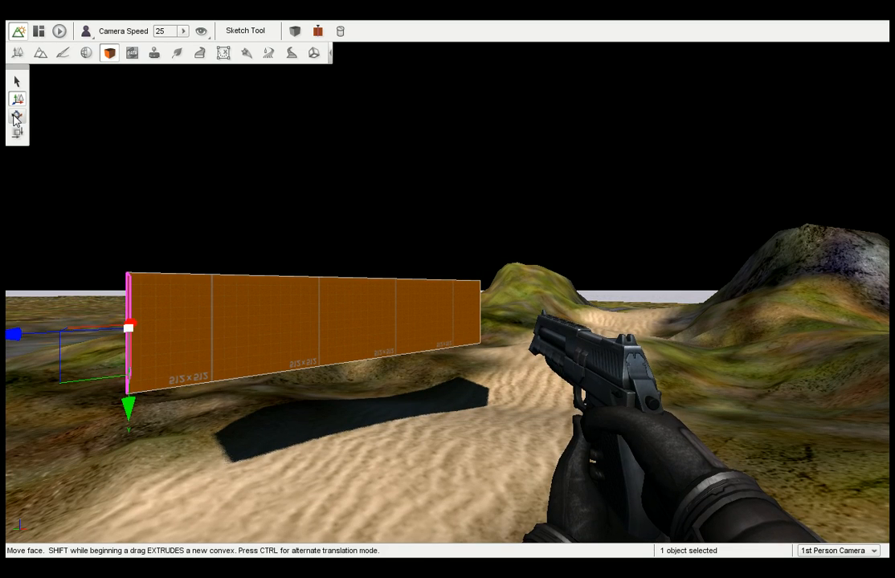
Rotate the bar's moved end face into a slanted ramp-like end, check its shape and deselect the face.
{"action": "left_click", "coordinate": [17, 116]}
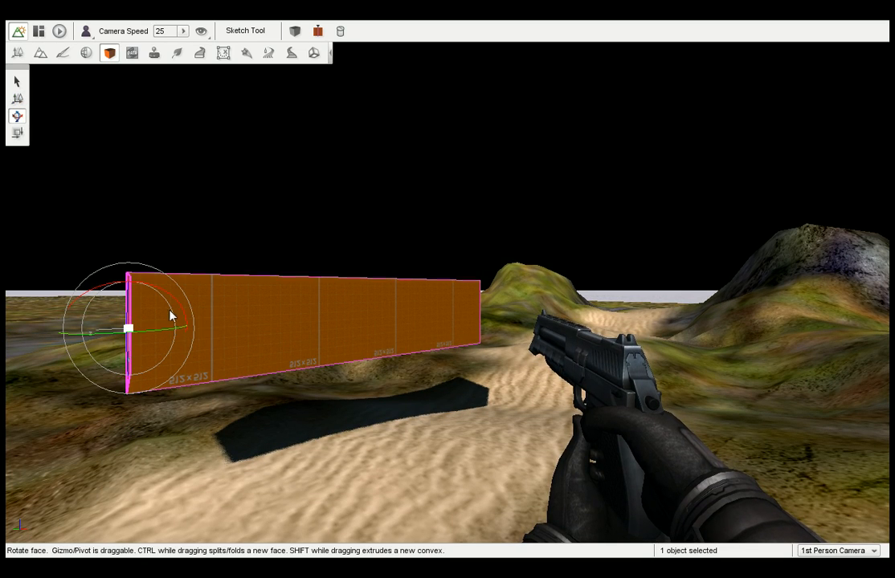
{"action": "left_click_drag", "start_coordinate": [170, 315], "coordinate": [192, 368]}
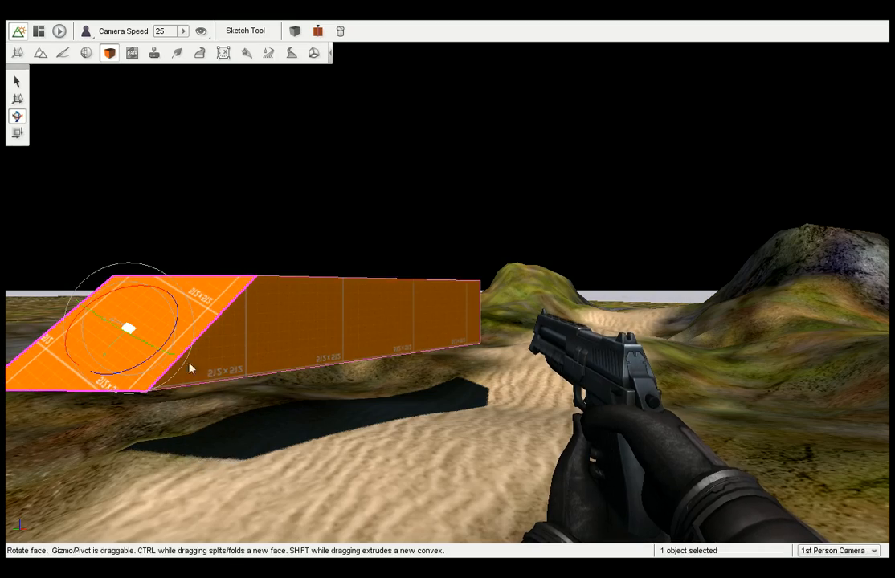
{"action": "left_click", "coordinate": [265, 440]}
{"action": "right_click_drag", "start_coordinate": [261, 438], "coordinate": [245, 411]}
{"action": "key", "text": "a"}
{"action": "key", "text": "s"}
{"action": "key", "text": "d"}
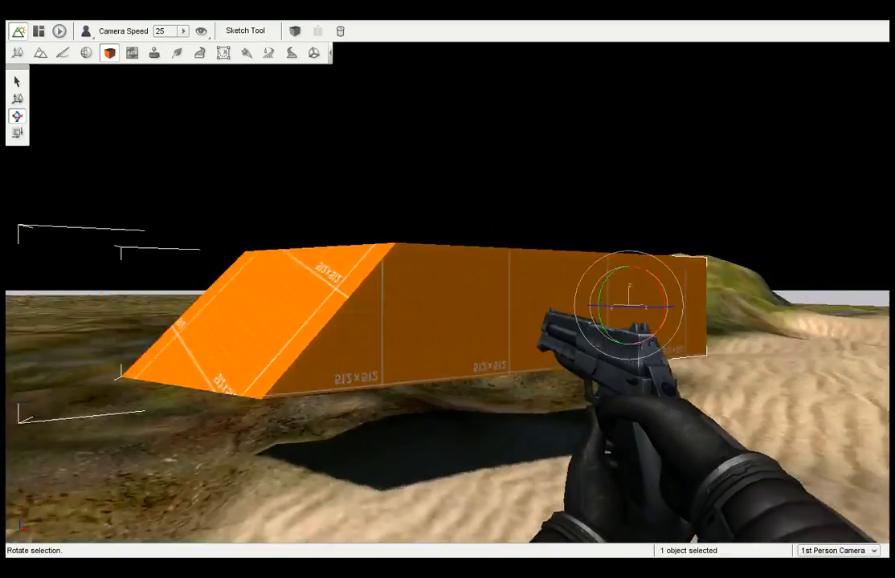
{"action": "key", "text": "s"}
{"action": "left_click", "coordinate": [393, 313]}
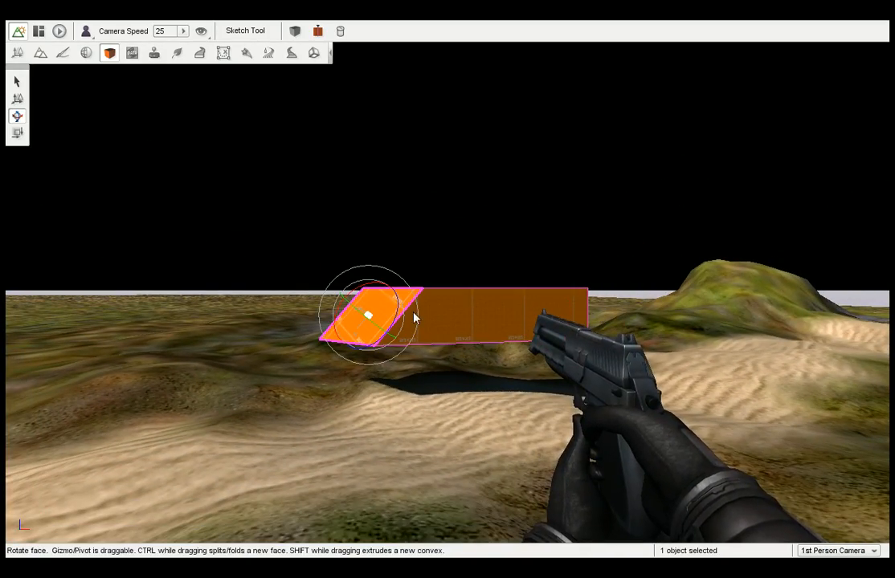
{"action": "left_click", "coordinate": [53, 98]}
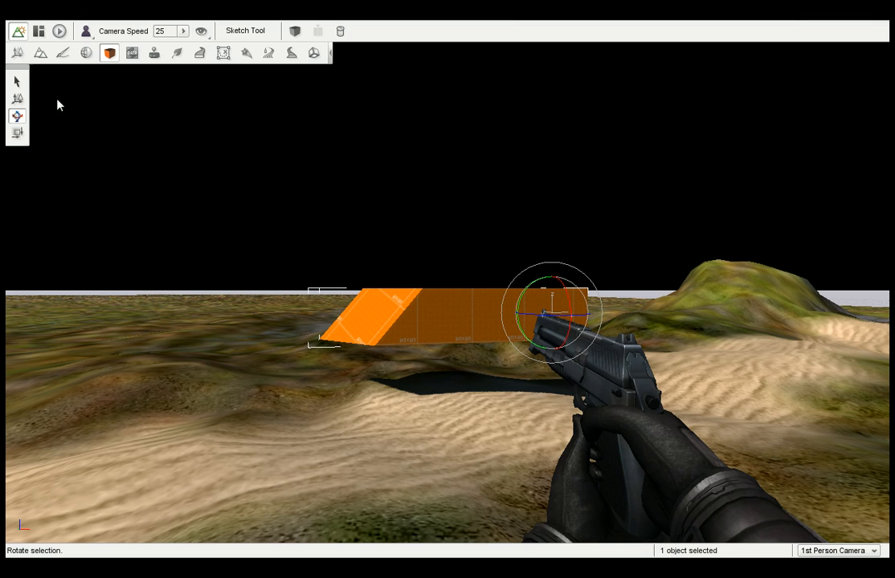
Rotate the whole convex shape with the Object Editor's gizmo and scale it down uniformly to about 0.6.
{"action": "left_click", "coordinate": [23, 55]}
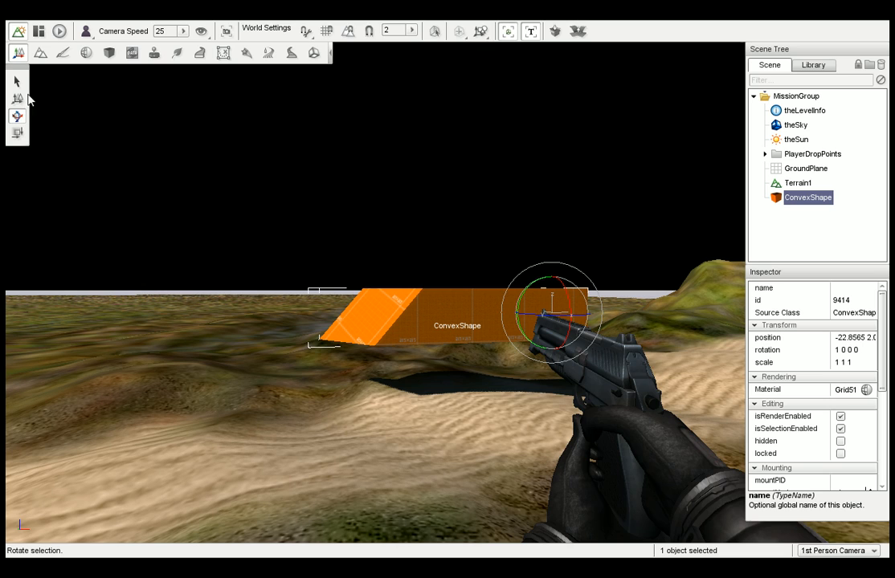
{"action": "left_click_drag", "start_coordinate": [557, 281], "coordinate": [514, 281]}
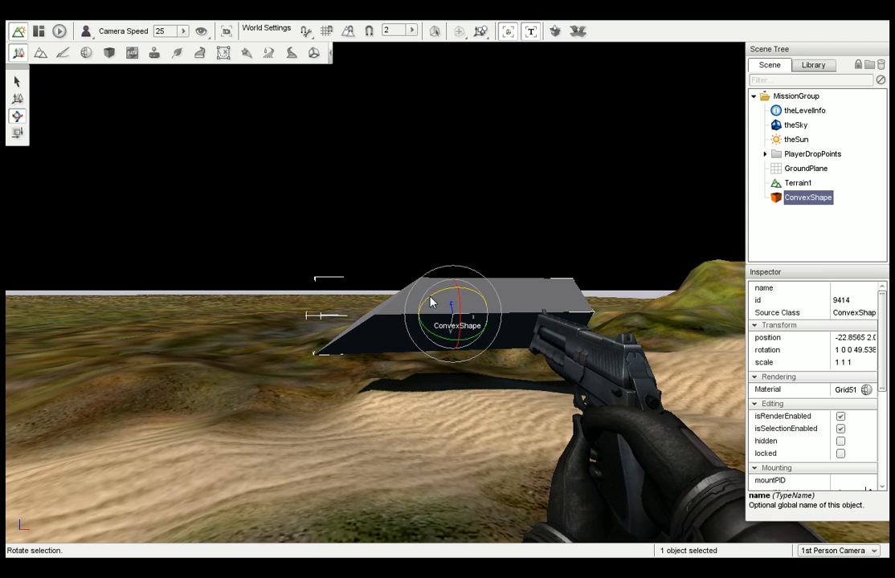
{"action": "left_click_drag", "start_coordinate": [431, 301], "coordinate": [472, 367]}
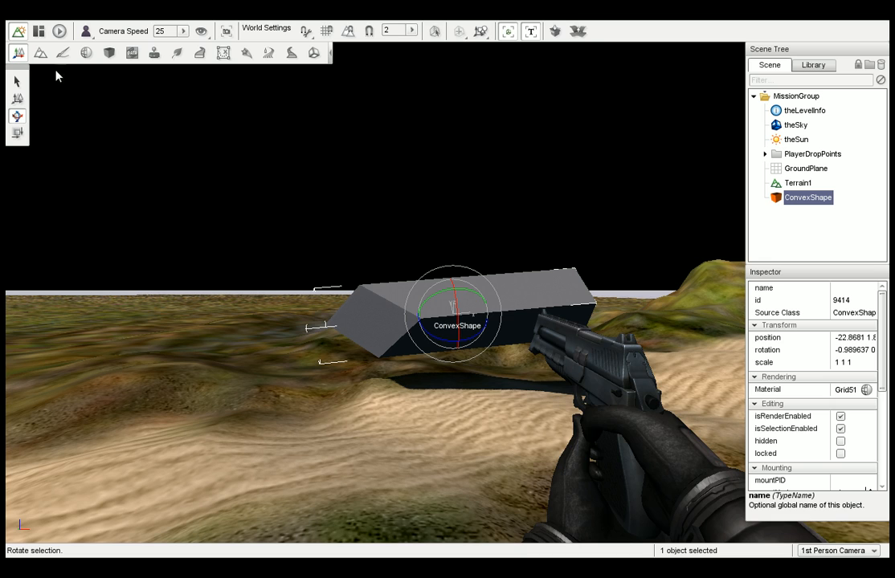
{"action": "left_click", "coordinate": [18, 134]}
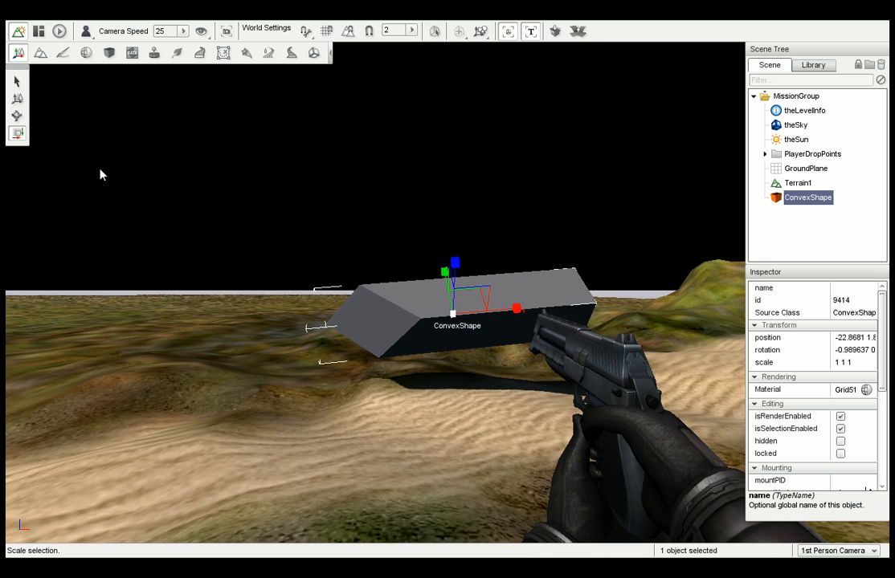
{"action": "left_click_drag", "start_coordinate": [452, 314], "coordinate": [428, 320]}
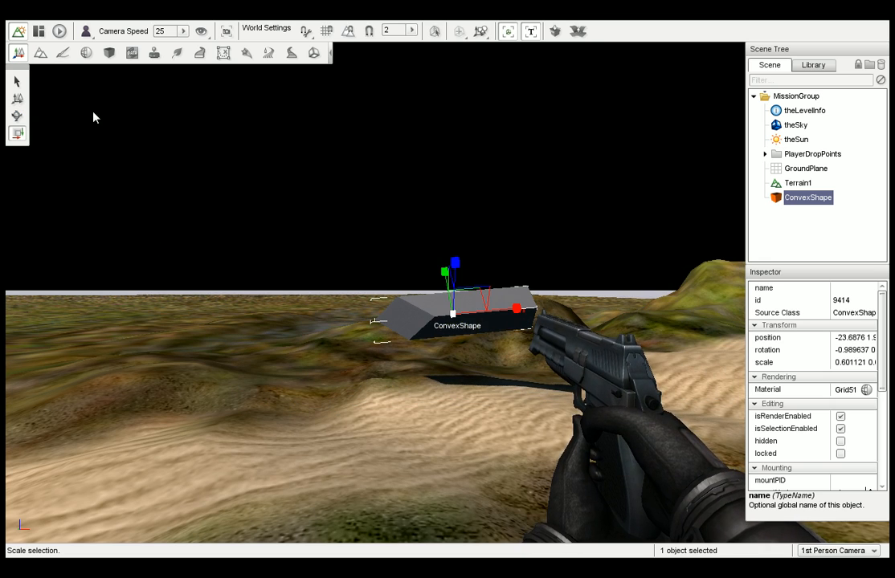
Raise the convex shape above the terrain and rotate it to stand upright with its slanted end on top.
{"action": "left_click", "coordinate": [17, 98]}
{"action": "left_click_drag", "start_coordinate": [453, 273], "coordinate": [518, 226]}
{"action": "left_click", "coordinate": [17, 116]}
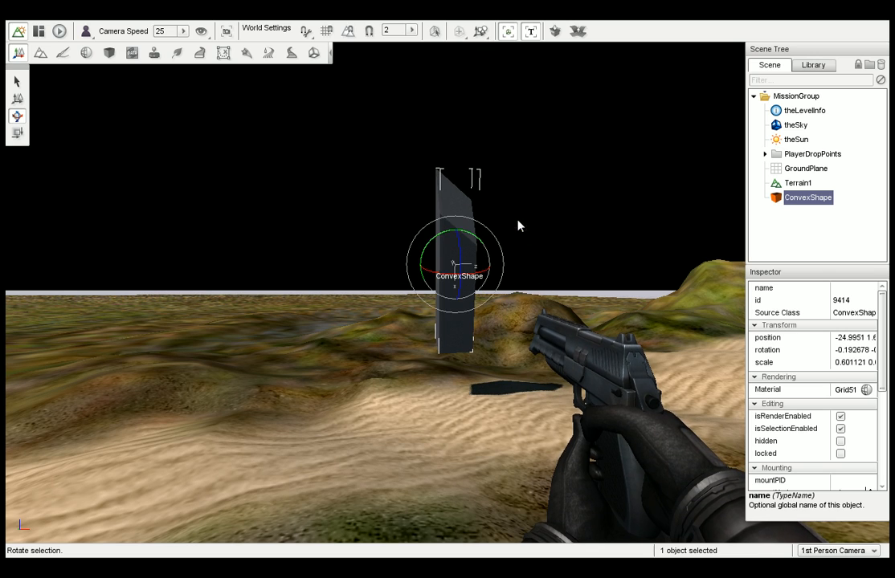
{"action": "left_click_drag", "start_coordinate": [463, 265], "coordinate": [461, 251]}
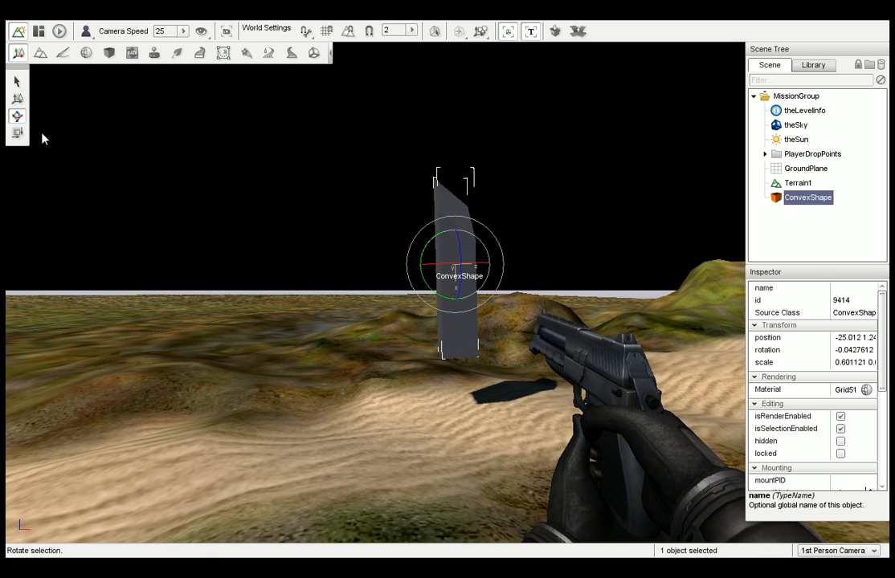
Lower the upright shape onto the sand, deselect it and inspect it from another side.
{"action": "left_click", "coordinate": [17, 98]}
{"action": "left_click_drag", "start_coordinate": [459, 287], "coordinate": [468, 386]}
{"action": "left_click", "coordinate": [534, 275]}
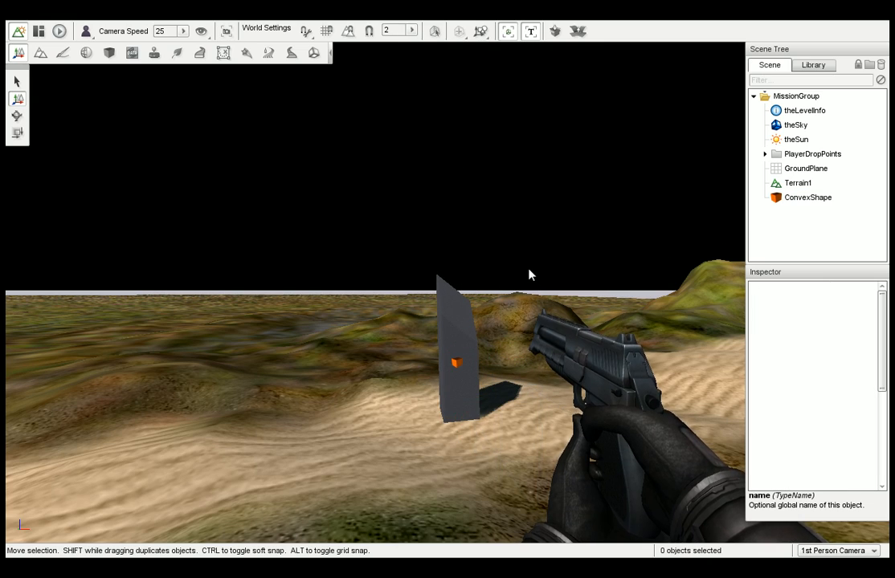
{"action": "key", "text": "d"}
{"action": "right_click_drag", "start_coordinate": [507, 284], "coordinate": [450, 292]}
{"action": "key", "text": "d"}
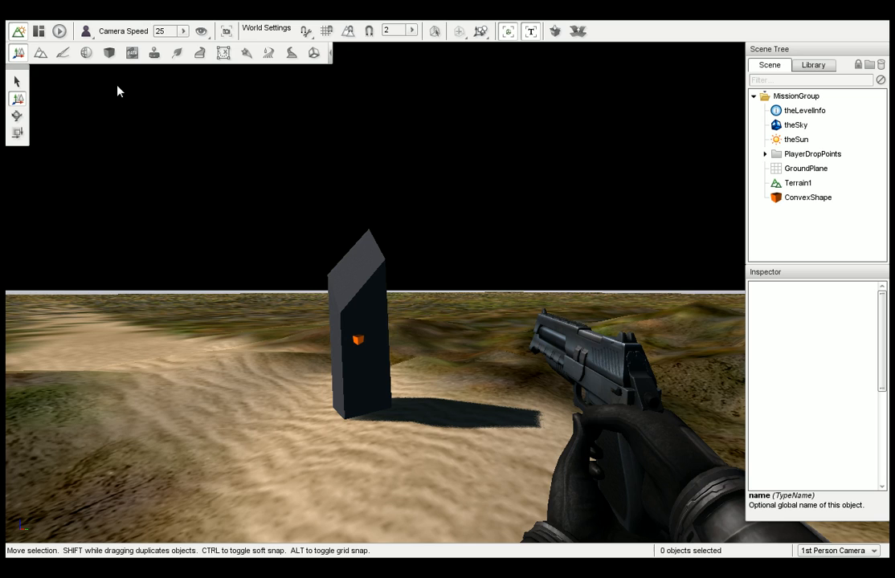
{"action": "right_click_drag", "start_coordinate": [402, 241], "coordinate": [429, 241]}
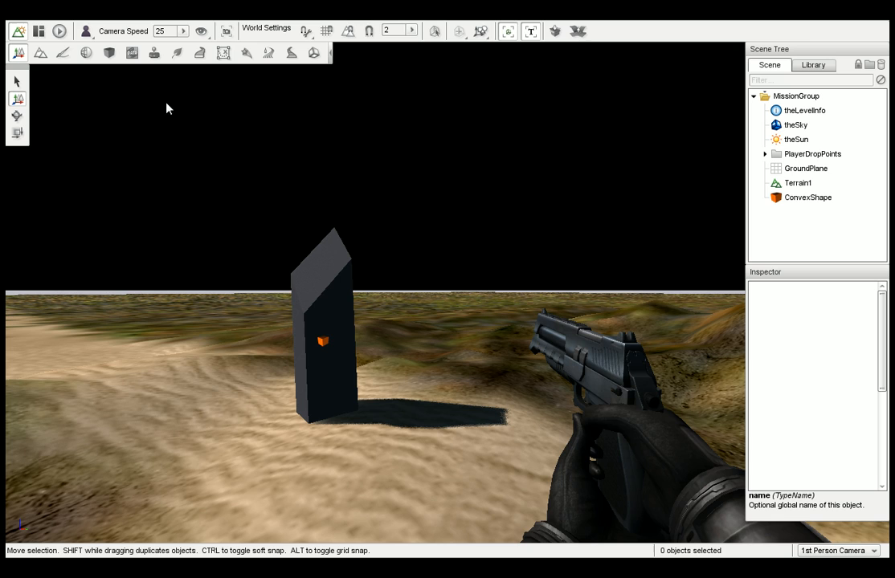
Look through the new and existing datablock types in the Datablock Editor and open DefaultPlayerData under PlayerData.
{"action": "left_click", "coordinate": [133, 54]}
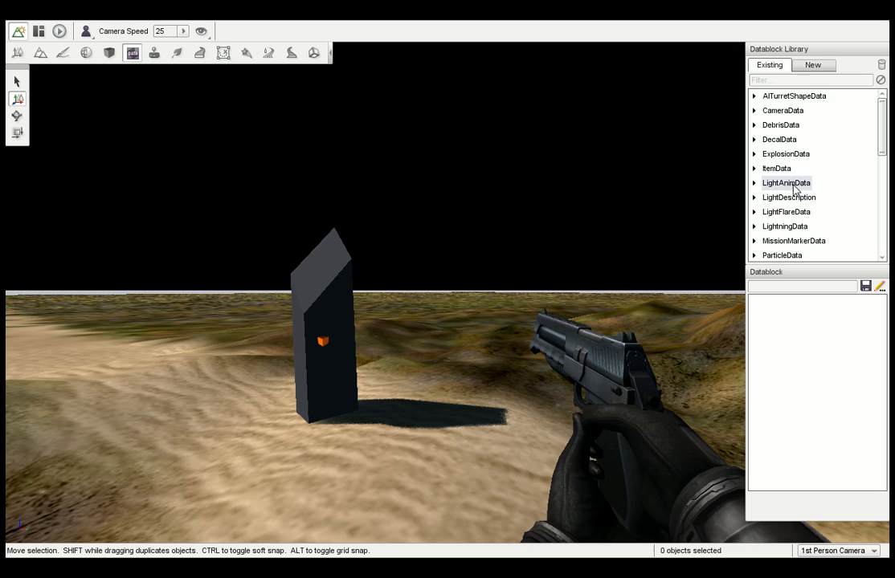
{"action": "left_click", "coordinate": [813, 67]}
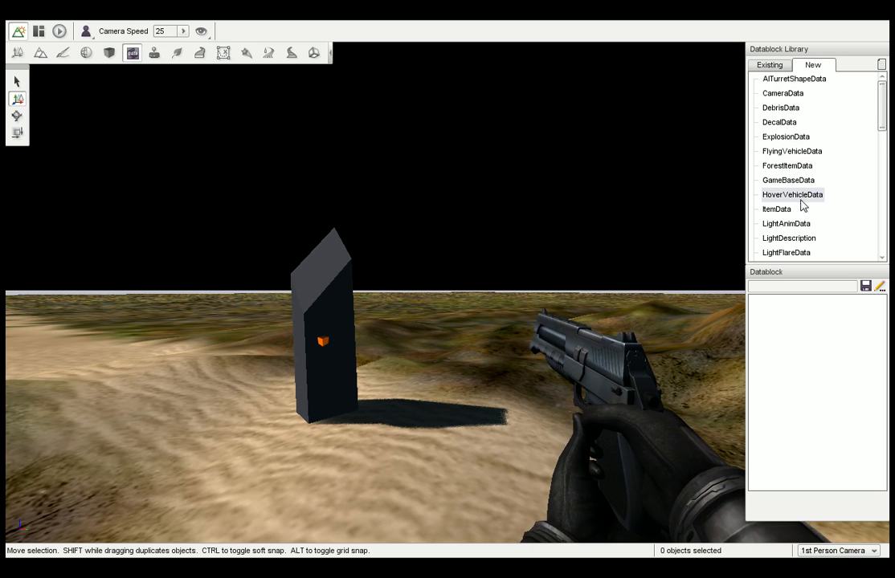
{"action": "left_click", "coordinate": [777, 69]}
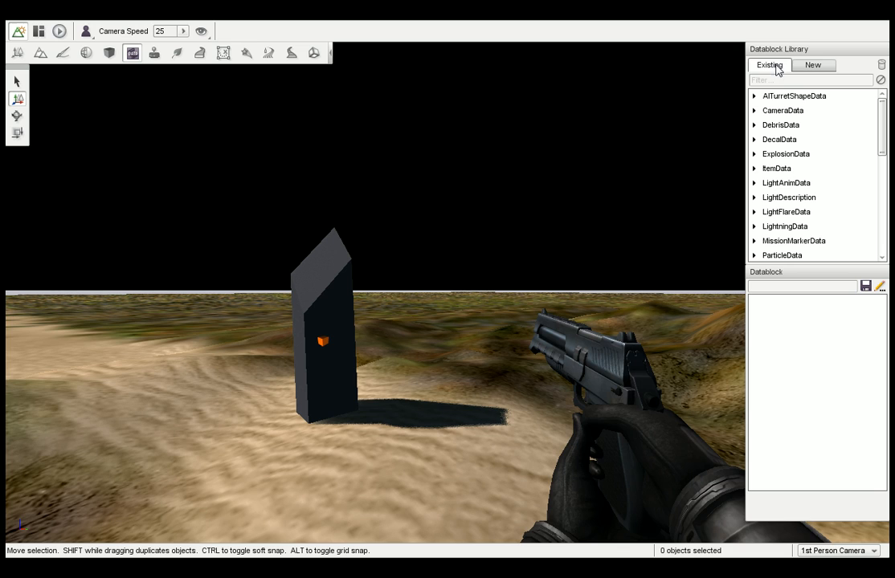
{"action": "left_click_drag", "start_coordinate": [881, 112], "coordinate": [882, 168]}
{"action": "left_click", "coordinate": [753, 151]}
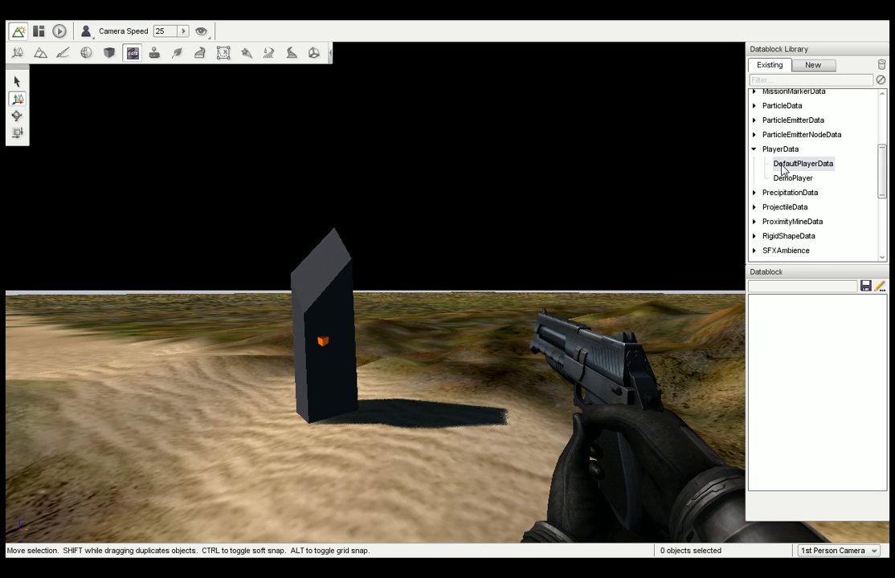
{"action": "left_click", "coordinate": [797, 164]}
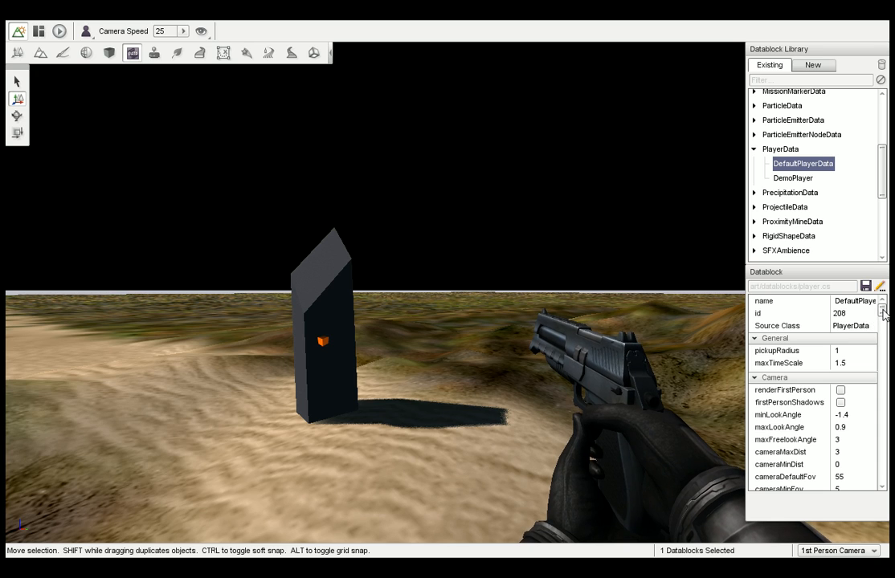
Look through the Camera, Movement, Jumping and Sprinting properties of the DefaultPlayerData datablock.
{"action": "left_click_drag", "start_coordinate": [883, 311], "coordinate": [887, 319]}
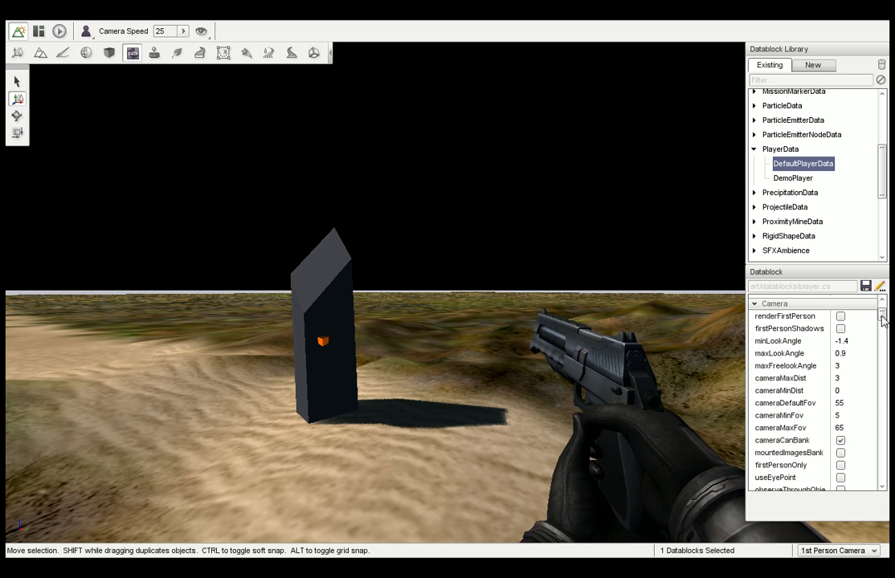
{"action": "left_click_drag", "start_coordinate": [883, 316], "coordinate": [889, 334]}
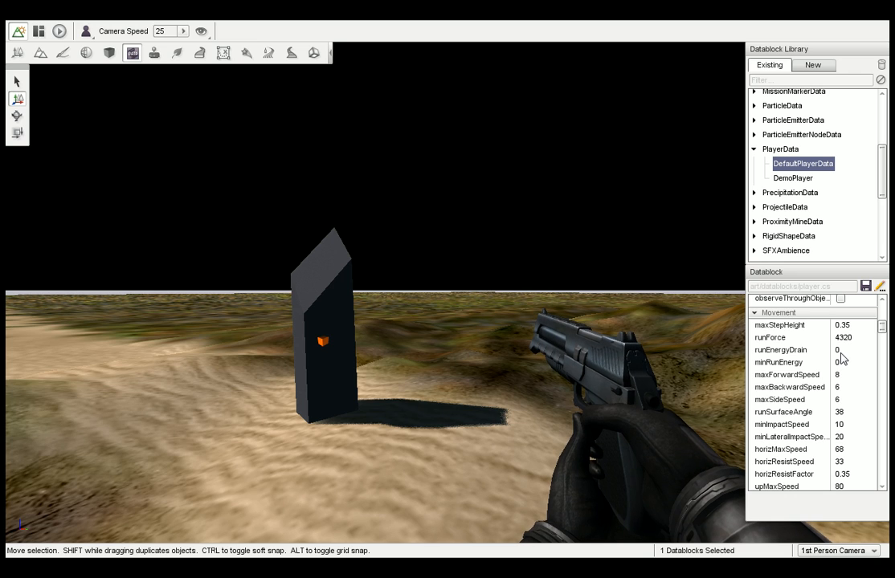
{"action": "scroll", "coordinate": [883, 334], "scroll_direction": "down", "scroll_amount": 1}
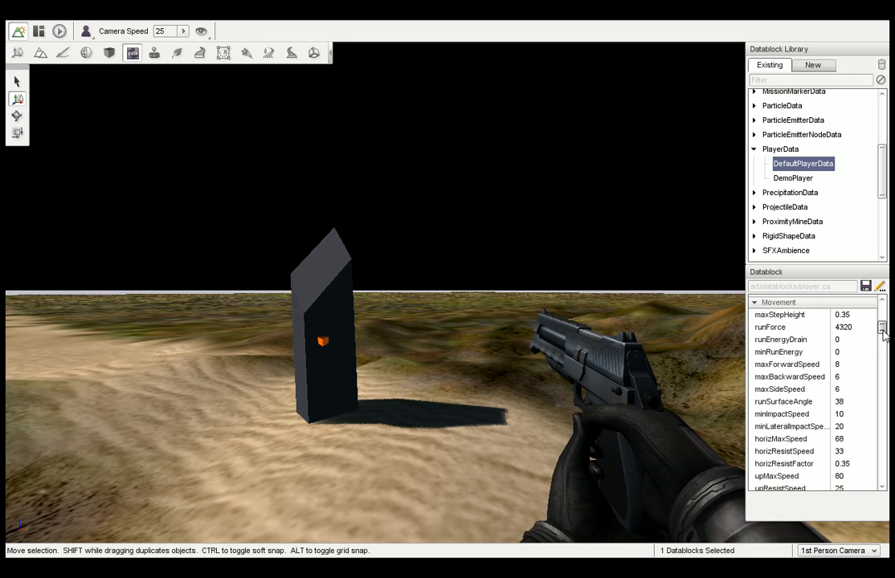
{"action": "scroll", "coordinate": [883, 334], "scroll_direction": "down", "scroll_amount": 3}
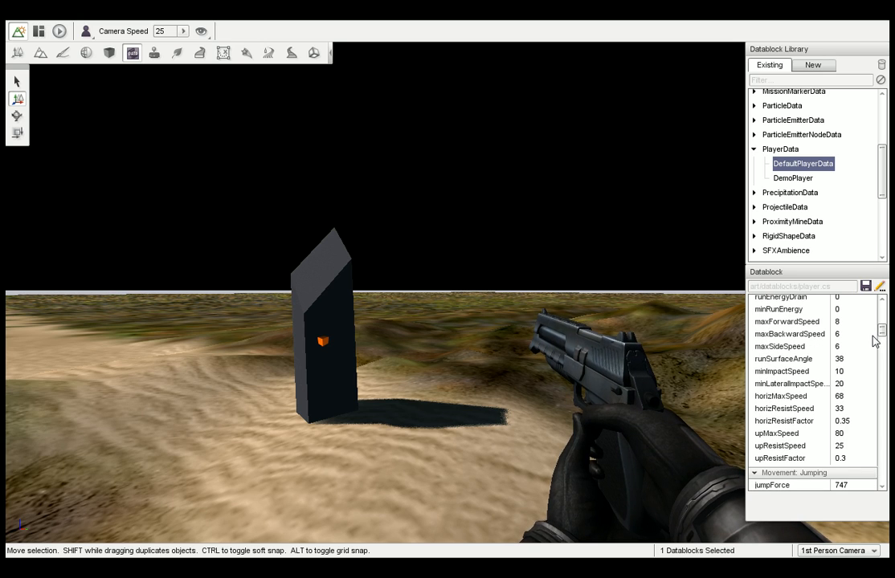
{"action": "scroll", "coordinate": [874, 341], "scroll_direction": "down", "scroll_amount": 8}
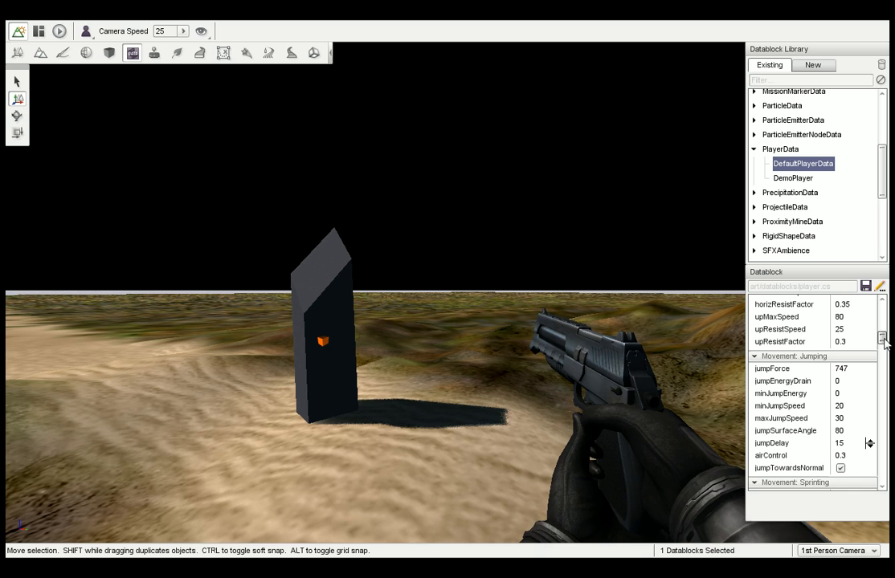
{"action": "scroll", "coordinate": [882, 350], "scroll_direction": "down", "scroll_amount": 8}
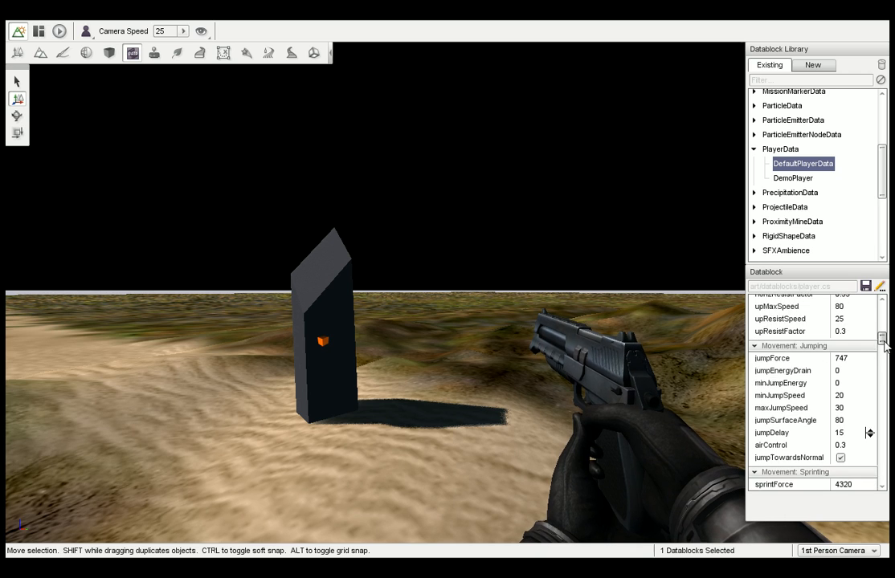
{"action": "mouse_move", "coordinate": [884, 352]}
{"action": "left_mouse_down"}
{"action": "mouse_move", "coordinate": [887, 362]}
{"action": "mouse_move", "coordinate": [881, 347]}
{"action": "left_mouse_up"}
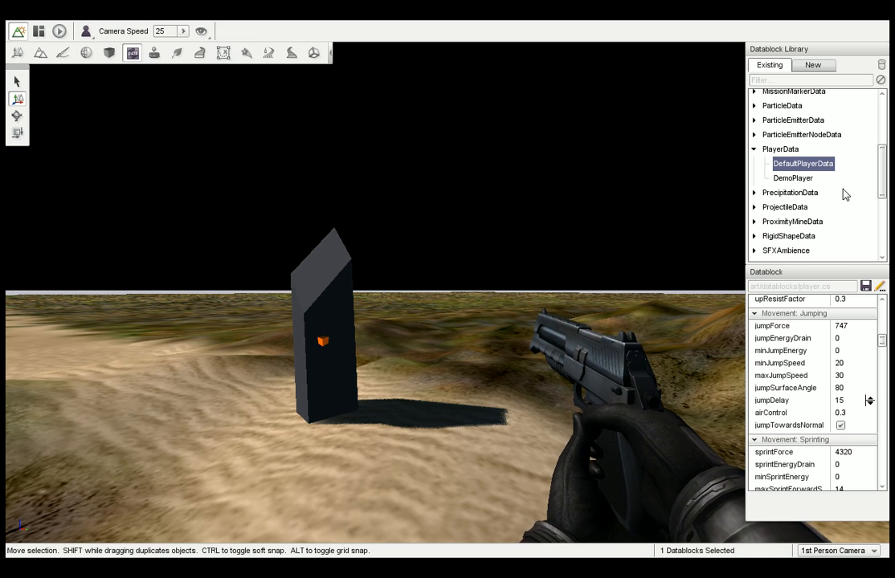
Open the HeavyRain datablock under PrecipitationData to view its properties and expand the ProjectileData category.
{"action": "scroll", "coordinate": [803, 185], "scroll_direction": "down", "scroll_amount": 1}
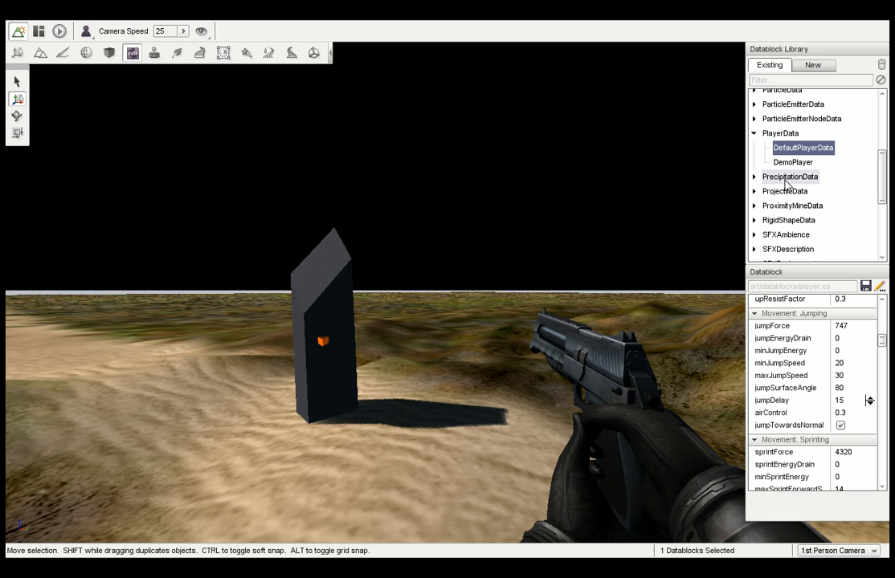
{"action": "left_click", "coordinate": [753, 177]}
{"action": "left_click", "coordinate": [791, 191]}
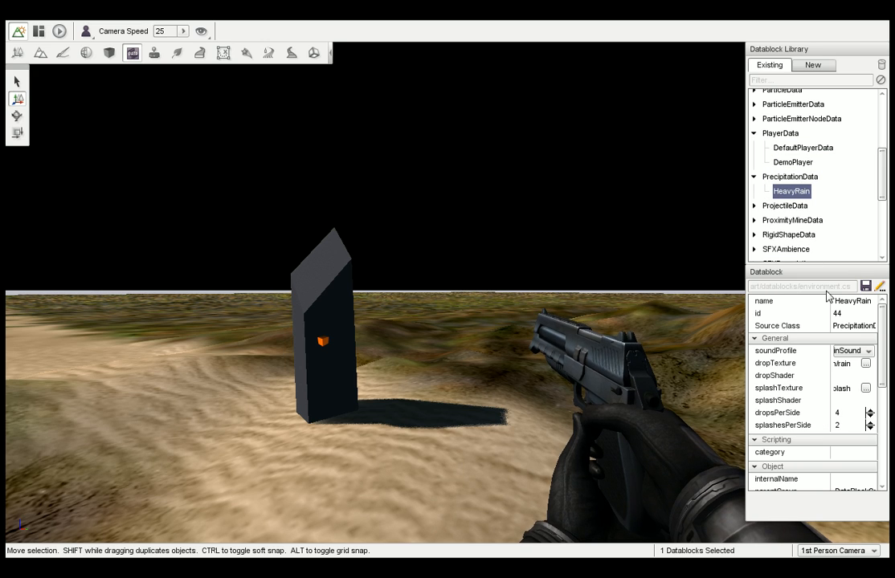
{"action": "left_click_drag", "start_coordinate": [882, 385], "coordinate": [881, 342]}
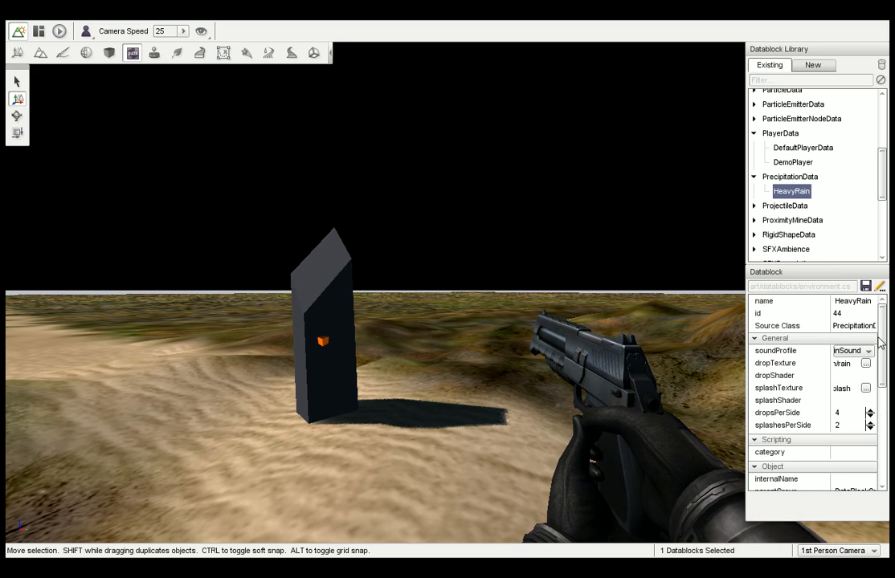
{"action": "left_click", "coordinate": [754, 207]}
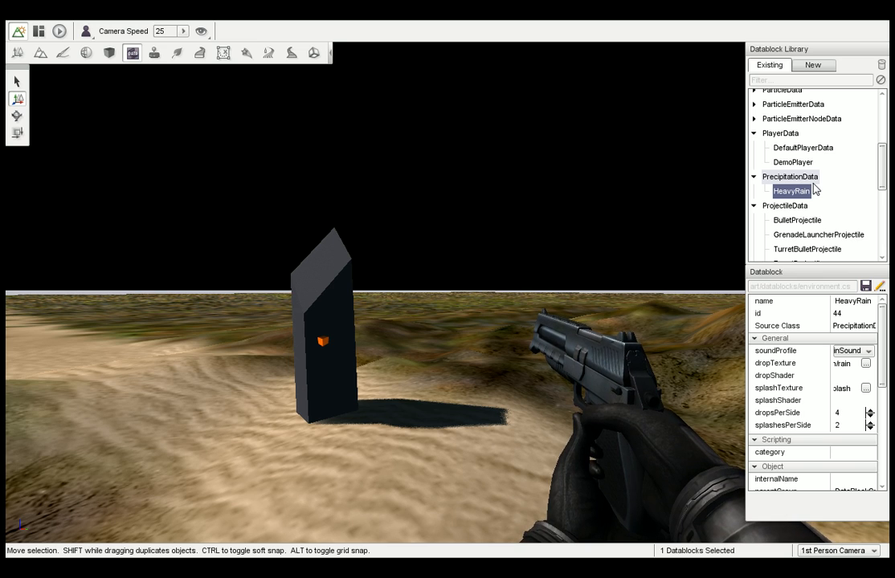
Switch to the Decal Editor and preview the ScorchBigDecal, ScorchRXDecal, bulletHoleDecal and PlayerFootprint templates.
{"action": "left_click", "coordinate": [154, 55]}
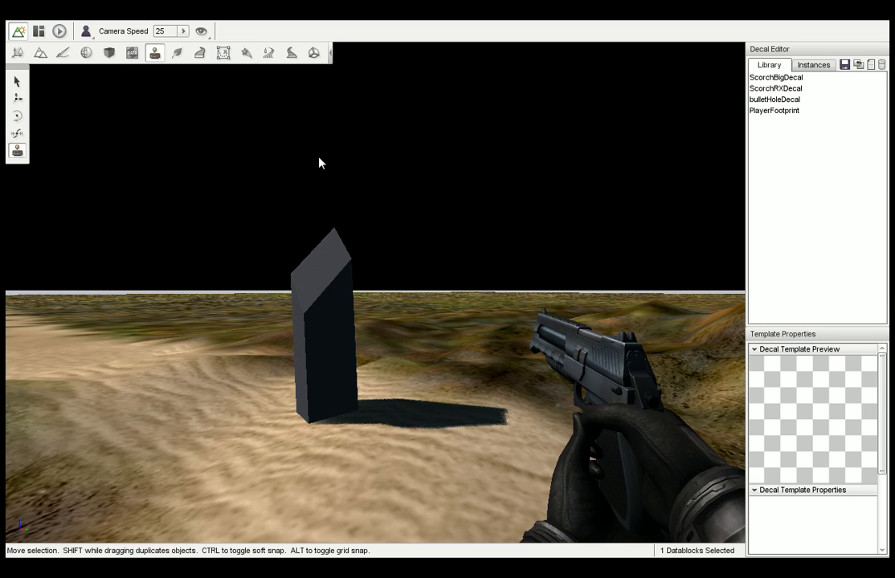
{"action": "right_click_drag", "start_coordinate": [319, 158], "coordinate": [285, 161]}
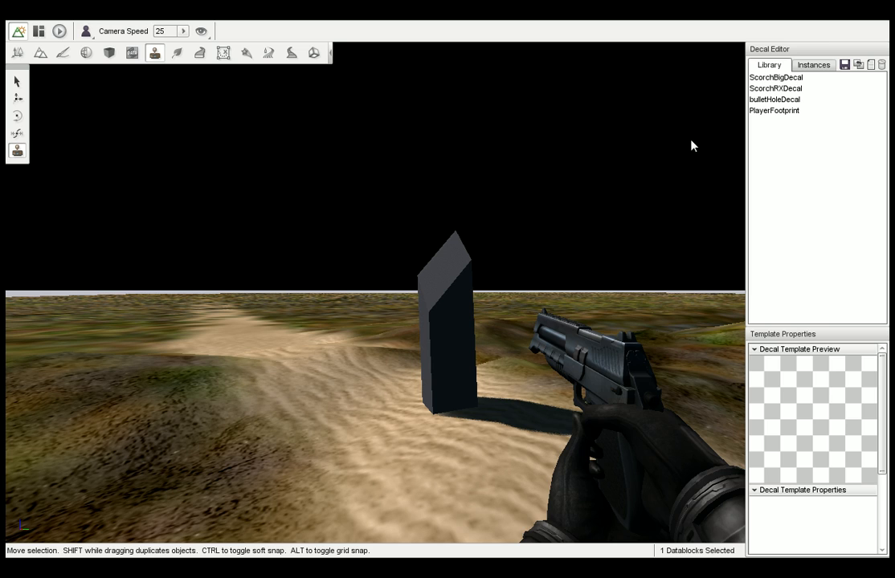
{"action": "left_click", "coordinate": [783, 78]}
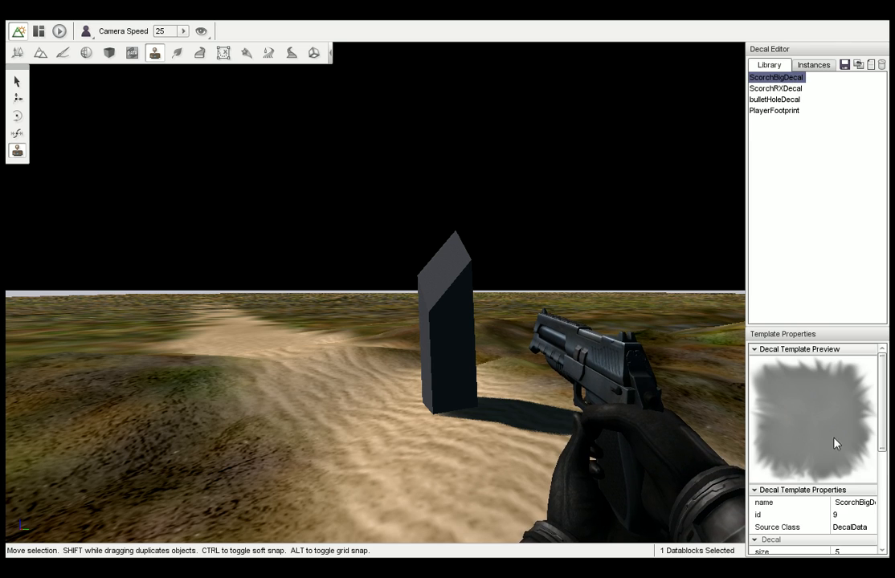
{"action": "left_click", "coordinate": [783, 89]}
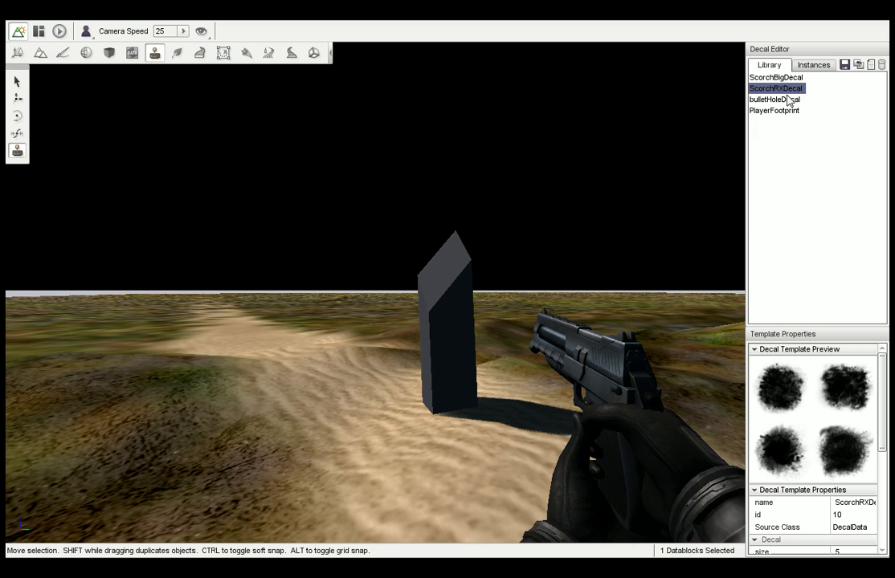
{"action": "left_click", "coordinate": [789, 100]}
{"action": "left_click", "coordinate": [786, 110]}
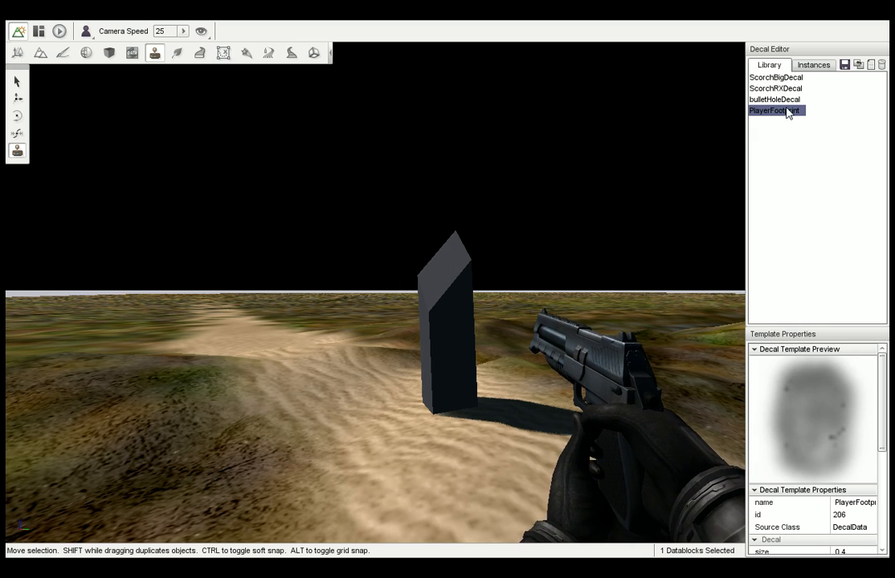
{"action": "left_click", "coordinate": [785, 79]}
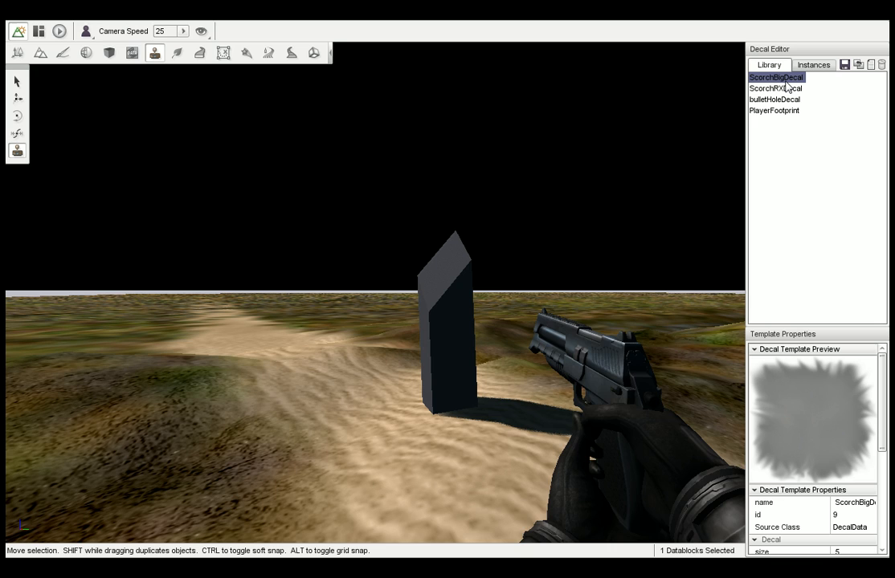
{"action": "left_click", "coordinate": [789, 89]}
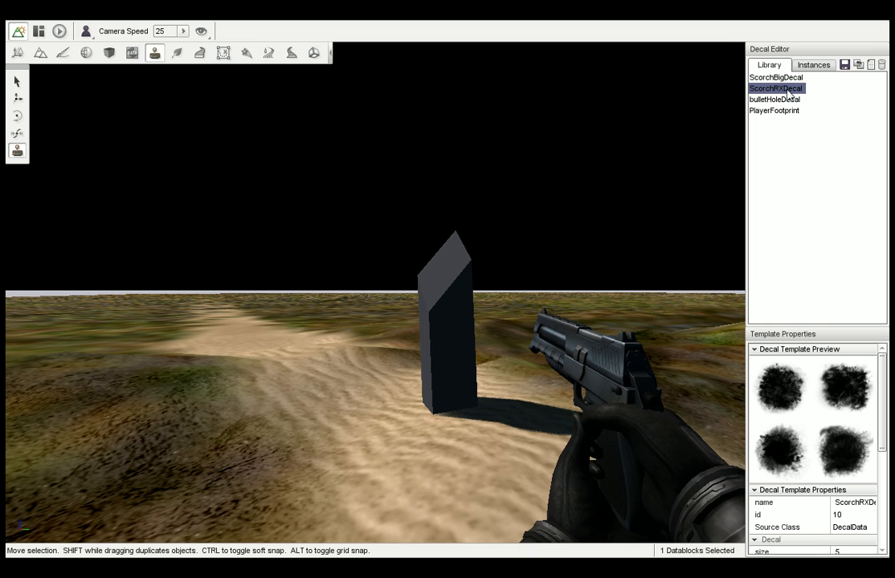
{"action": "left_click", "coordinate": [790, 102]}
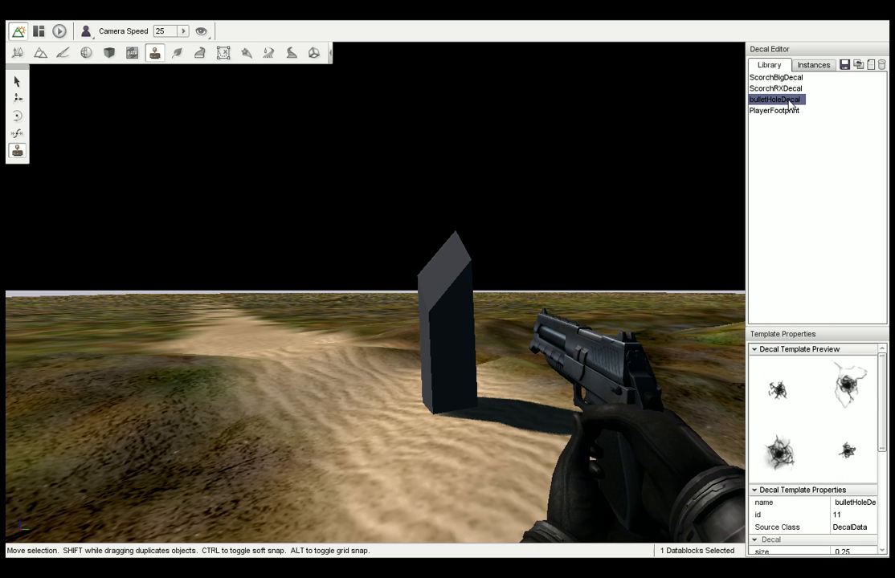
{"action": "left_click", "coordinate": [791, 112]}
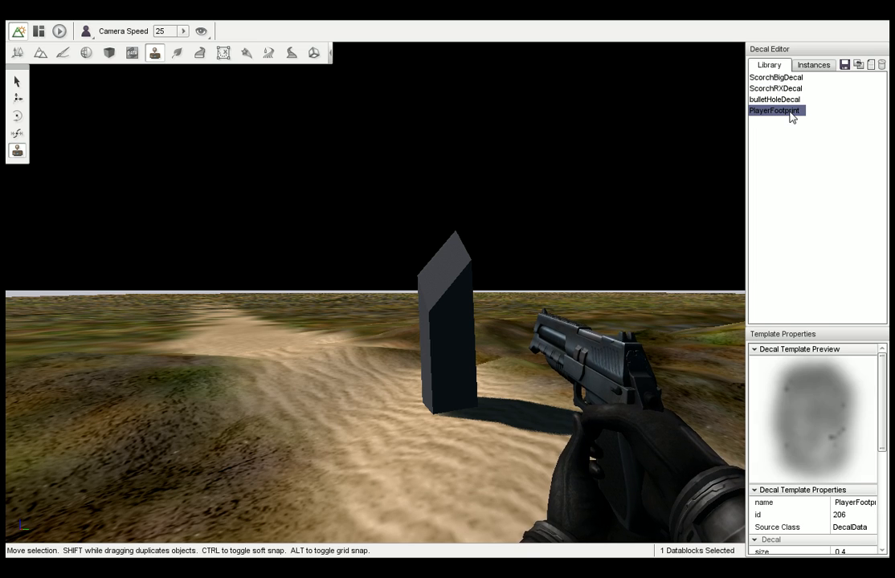
Add a ScorchBigDecal to the sand beside the upright shape and view it from slightly different positions.
{"action": "left_click", "coordinate": [786, 78]}
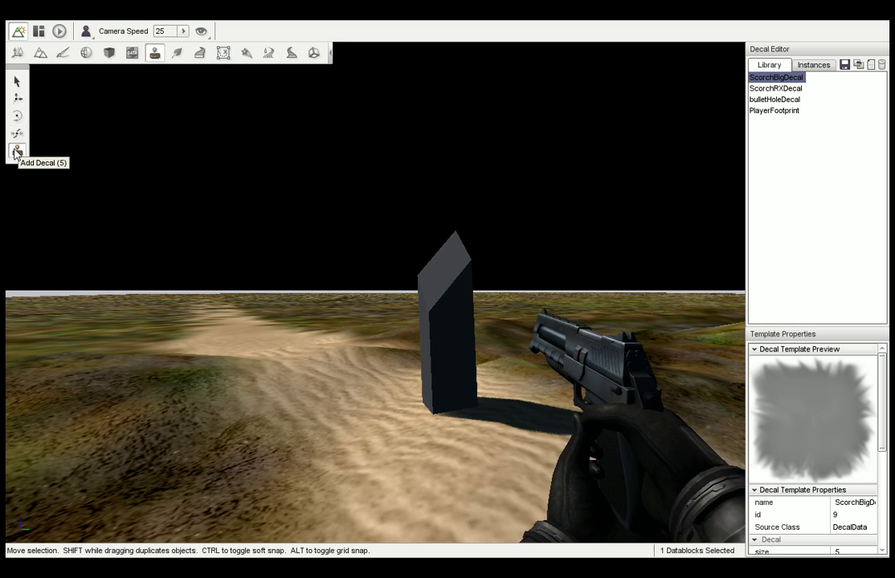
{"action": "left_click", "coordinate": [363, 416]}
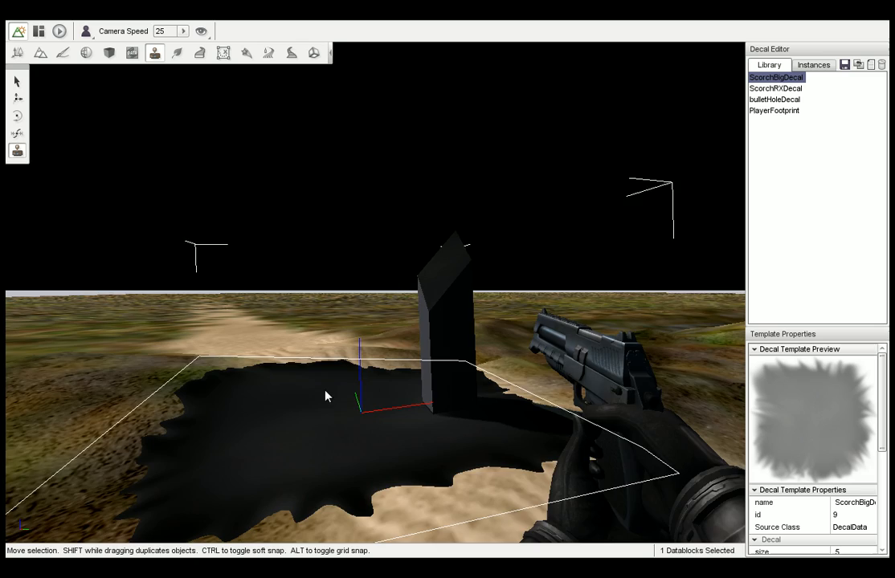
{"action": "right_click_drag", "start_coordinate": [326, 393], "coordinate": [299, 393]}
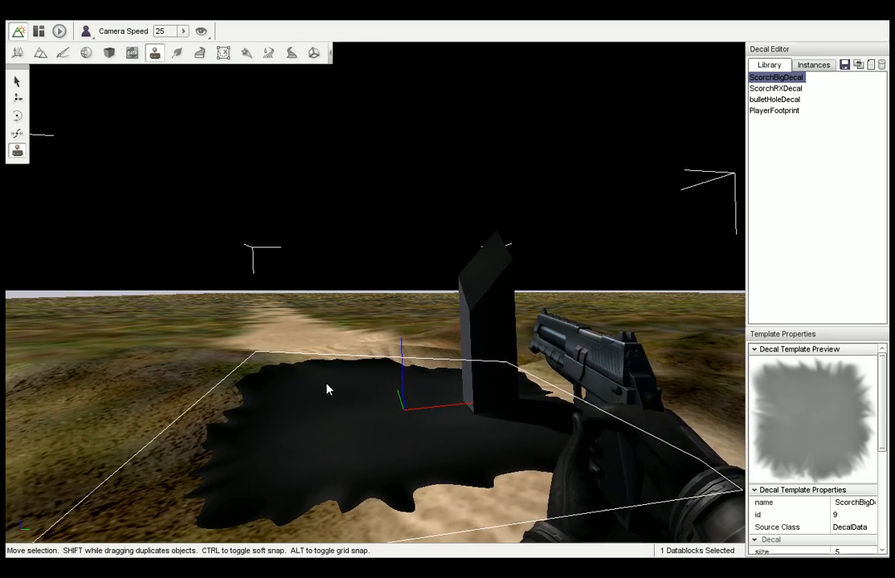
{"action": "key", "text": "s"}
{"action": "key", "text": "w"}
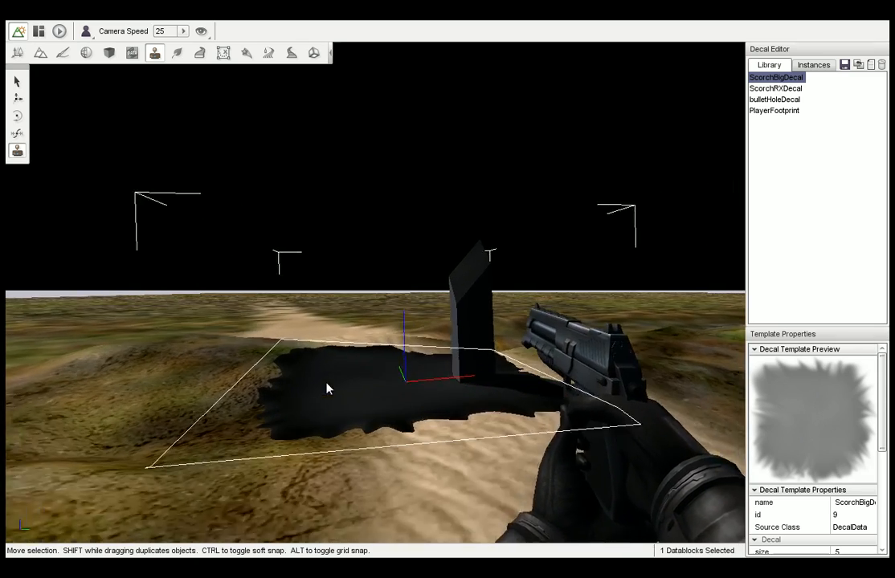
Scale the scorch decal down to a small patch beside the upright shape and rotate it about its vertical axis.
{"action": "left_click", "coordinate": [17, 133]}
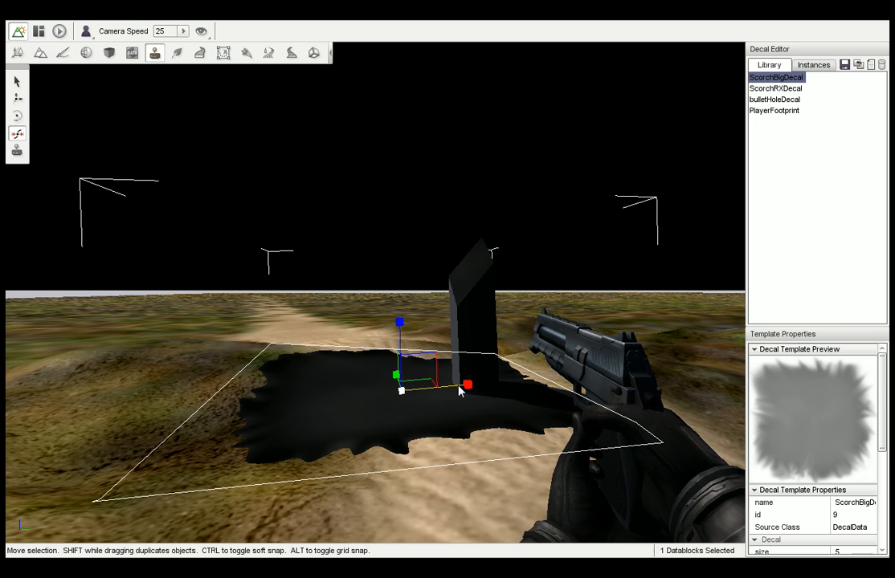
{"action": "left_click_drag", "start_coordinate": [465, 386], "coordinate": [112, 448]}
{"action": "left_click_drag", "start_coordinate": [400, 349], "coordinate": [506, 498]}
{"action": "left_click", "coordinate": [17, 115]}
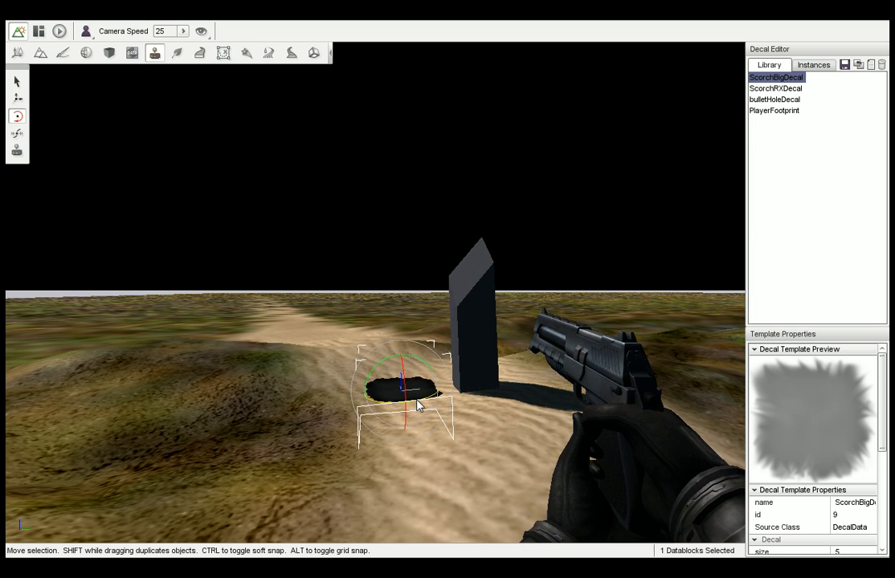
{"action": "left_click_drag", "start_coordinate": [417, 400], "coordinate": [456, 391]}
Move the scorch decal over the terrain and place it on the sand in front of the upright shape.
{"action": "left_click", "coordinate": [17, 98]}
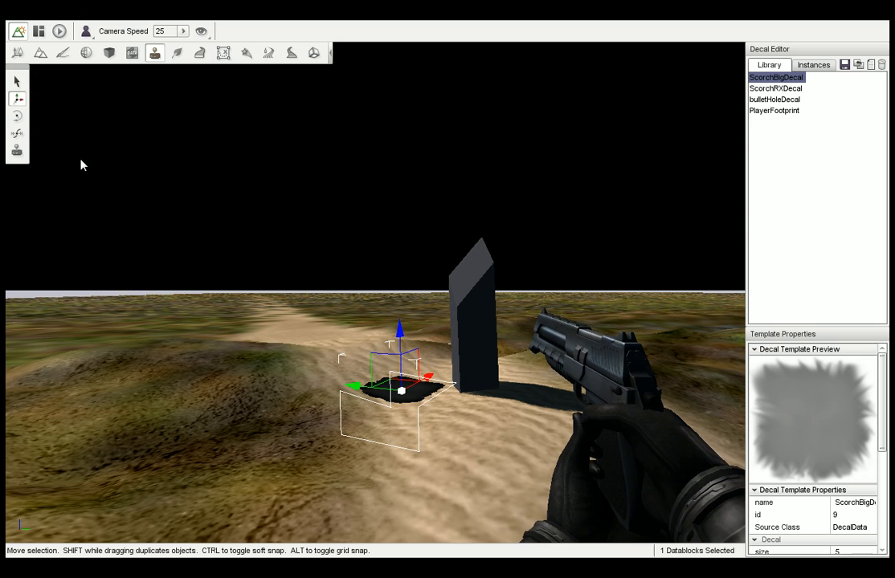
{"action": "left_click_drag", "start_coordinate": [391, 348], "coordinate": [434, 346]}
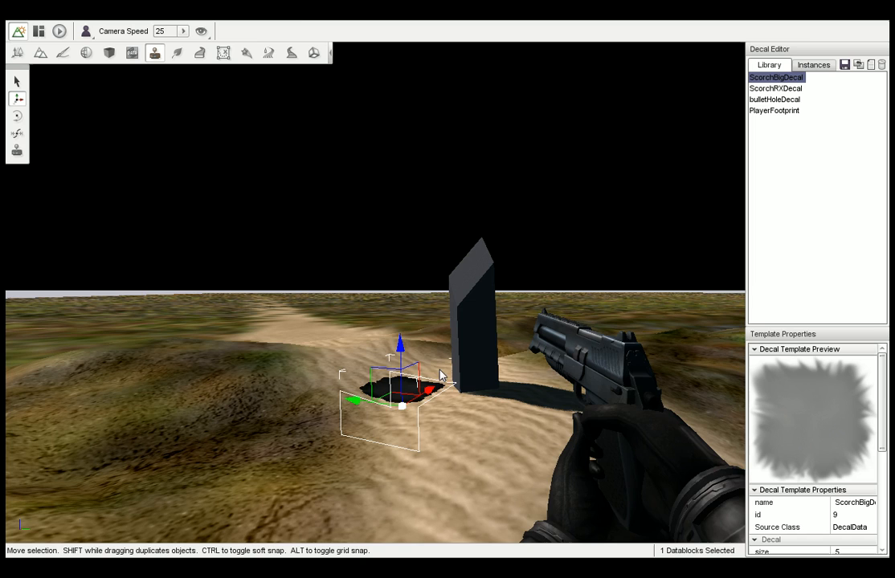
{"action": "left_click_drag", "start_coordinate": [428, 399], "coordinate": [259, 471]}
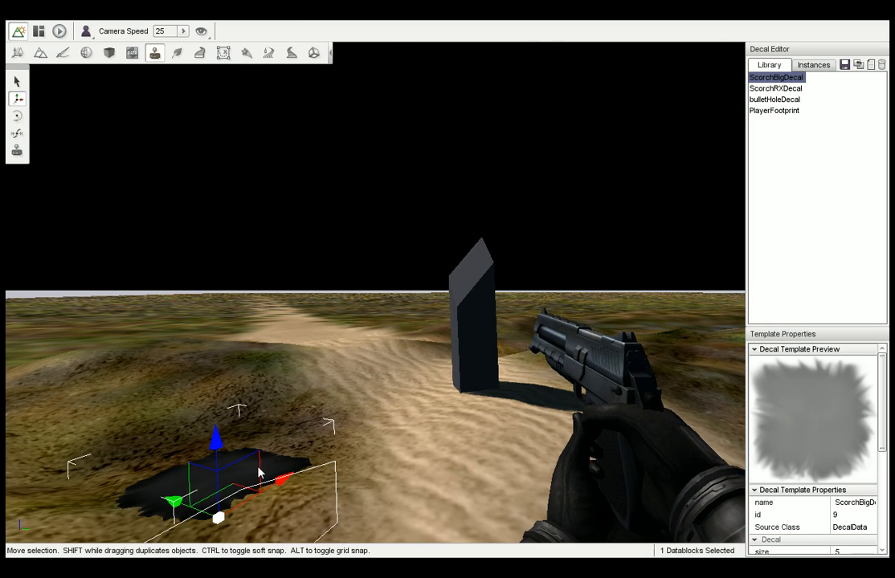
{"action": "left_click_drag", "start_coordinate": [230, 503], "coordinate": [464, 478]}
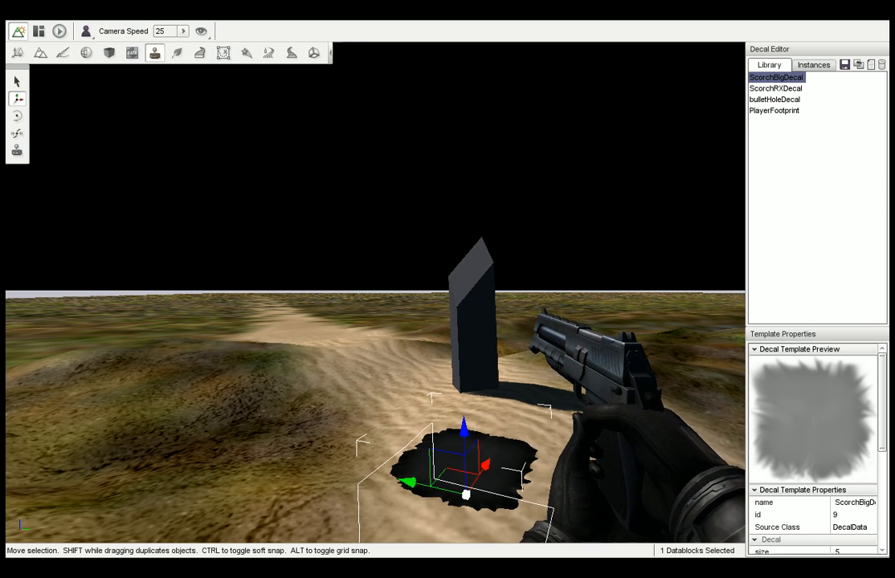
Inspect the placed scorch decal and the upright shape from several viewpoints, and return to the decal selection tool.
{"action": "right_click_drag", "start_coordinate": [563, 268], "coordinate": [618, 270]}
{"action": "key", "text": "s"}
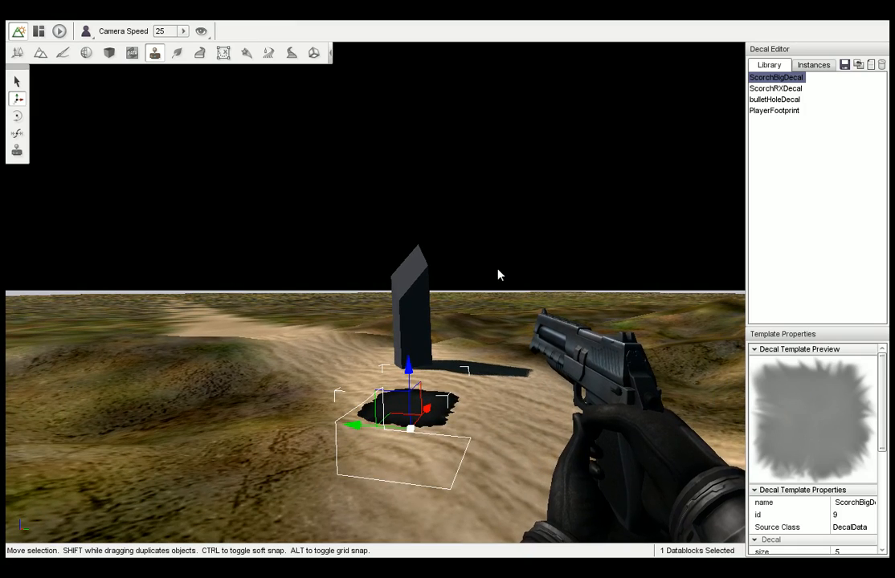
{"action": "mouse_move", "coordinate": [499, 276]}
{"action": "right_mouse_down"}
{"action": "mouse_move", "coordinate": [464, 276]}
{"action": "mouse_move", "coordinate": [496, 271]}
{"action": "right_mouse_up"}
{"action": "key", "text": "d"}
{"action": "key", "text": "s"}
{"action": "key", "text": "d"}
{"action": "key", "text": "w"}
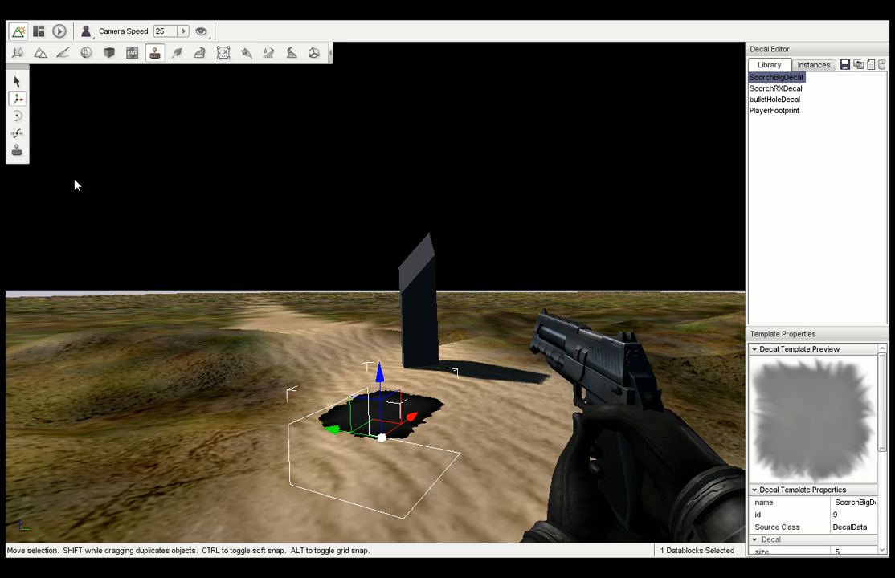
{"action": "left_click", "coordinate": [16, 81]}
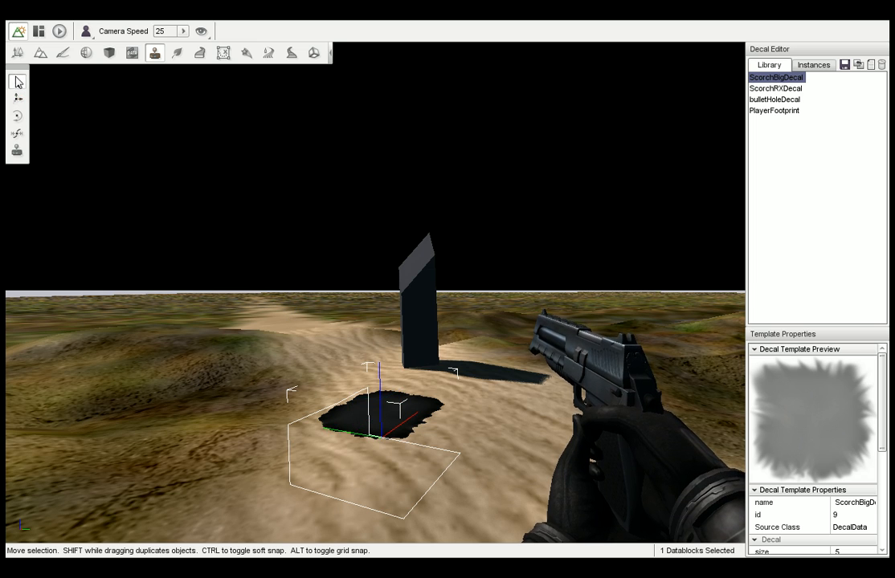
Switch to the Forest Editor, walk to the open grass beside the sandy path and activate the forest Paint tool.
{"action": "left_click", "coordinate": [176, 59]}
{"action": "mouse_move", "coordinate": [278, 154]}
{"action": "right_mouse_down"}
{"action": "mouse_move", "coordinate": [26, 154]}
{"action": "mouse_move", "coordinate": [295, 157]}
{"action": "right_mouse_up"}
{"action": "key", "text": "w"}
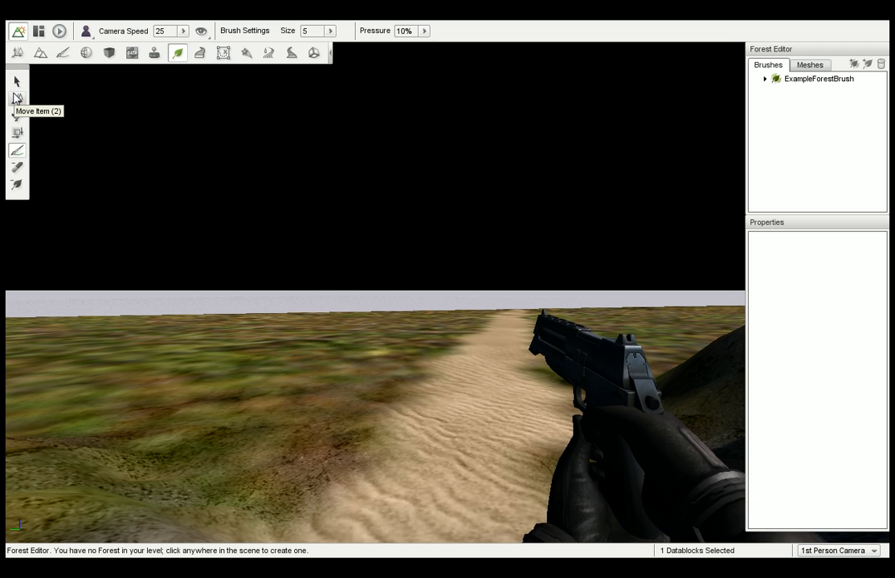
{"action": "left_click", "coordinate": [18, 151]}
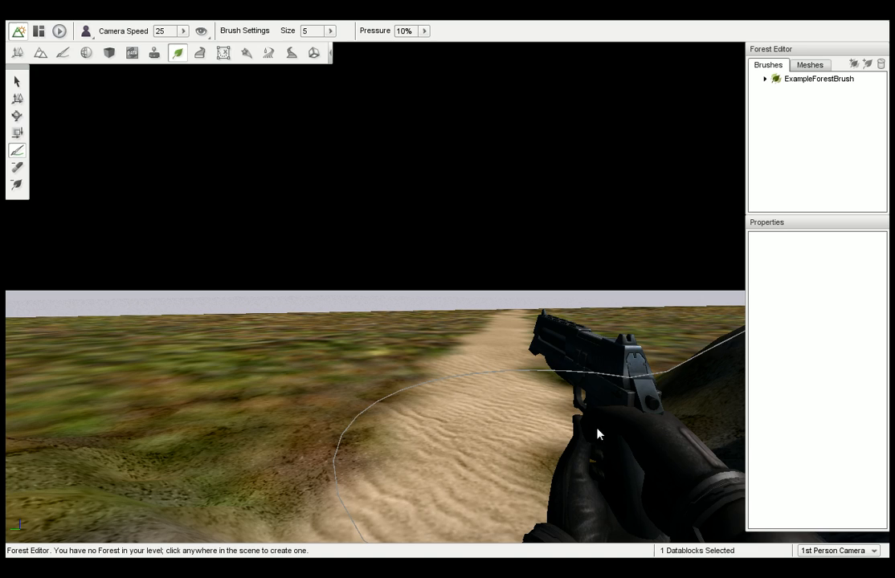
Select ExampleElement in ExampleForestBrush, check its ForestItemData choices and aim the paint brush at the grassy terrain.
{"action": "left_click", "coordinate": [765, 79]}
{"action": "left_click", "coordinate": [795, 79]}
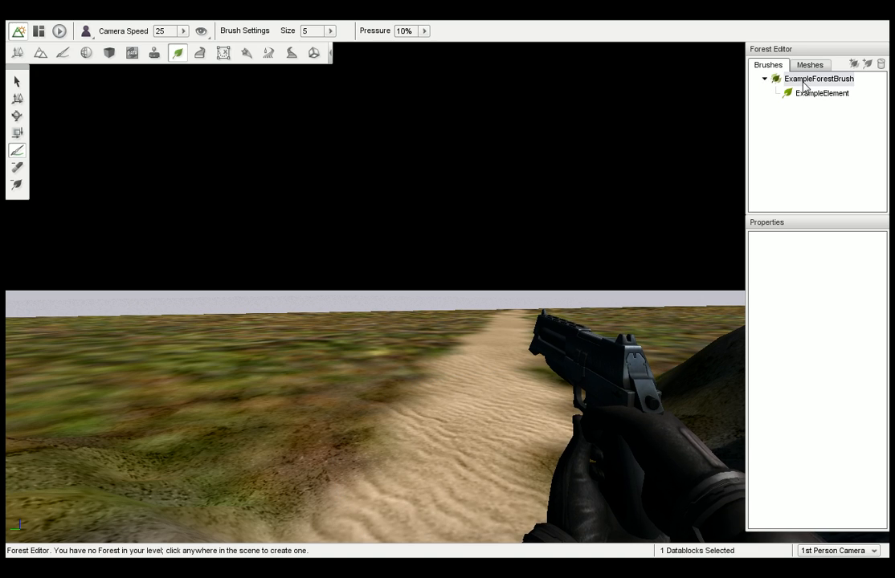
{"action": "left_click", "coordinate": [821, 93]}
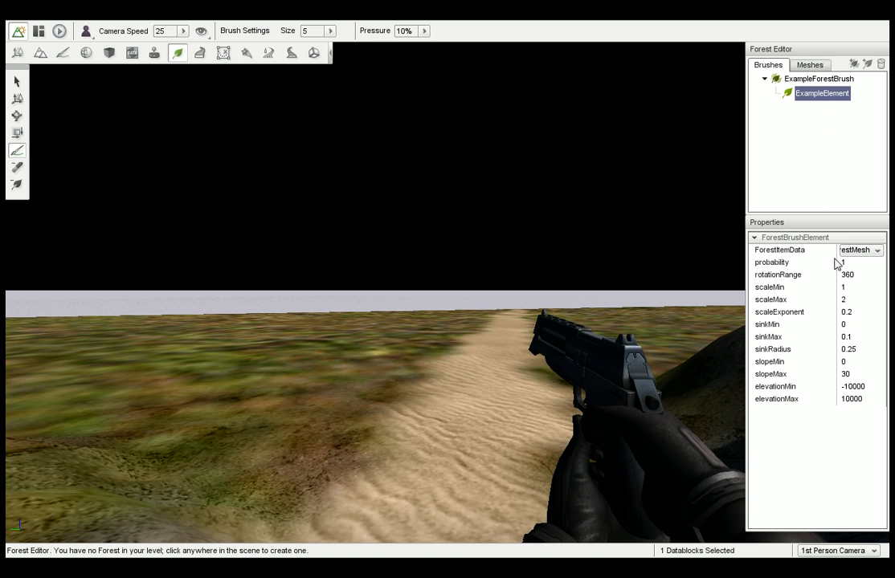
{"action": "left_click", "coordinate": [878, 255]}
{"action": "left_click", "coordinate": [875, 256]}
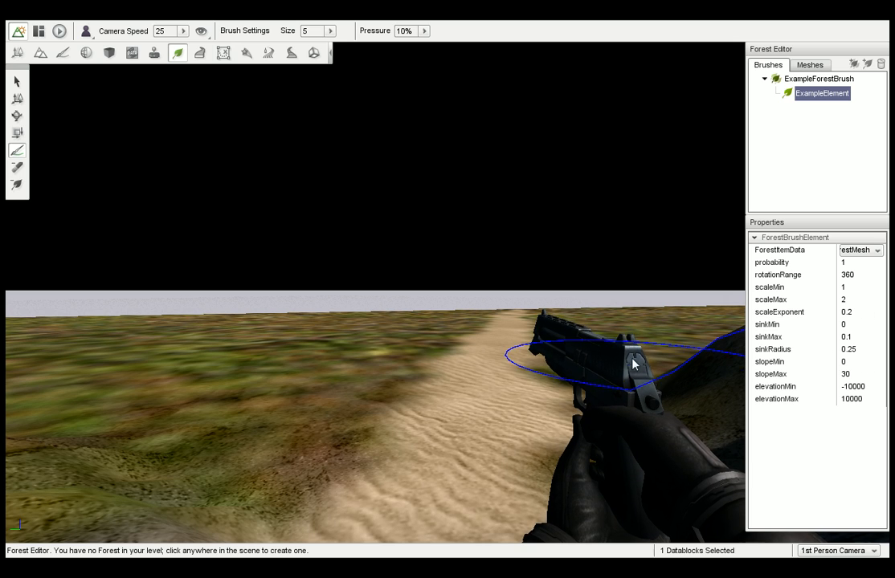
{"action": "right_click_drag", "start_coordinate": [468, 343], "coordinate": [415, 352]}
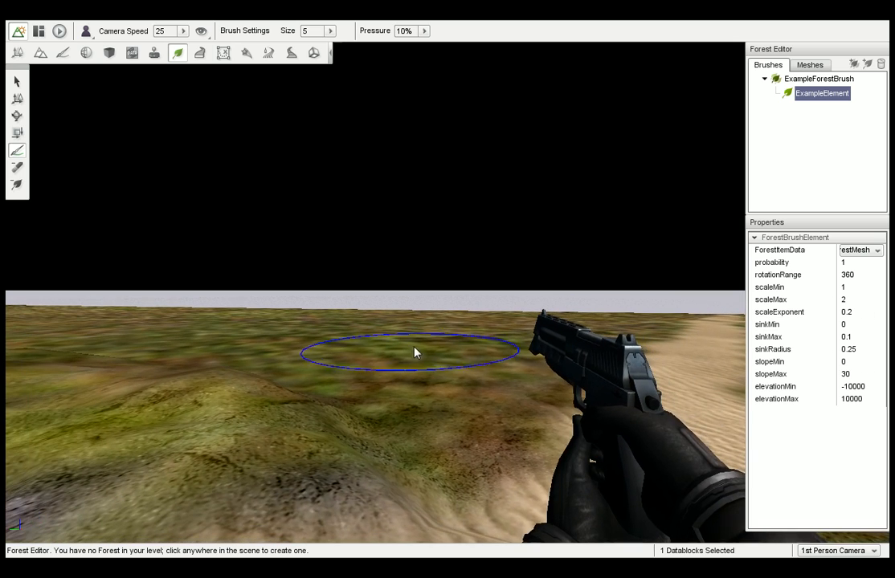
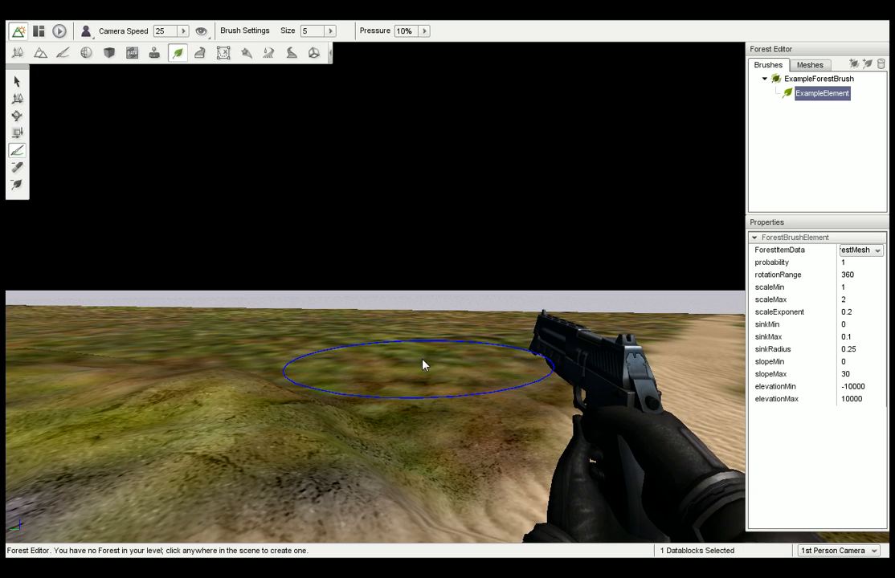
Activate the forest Paint tool on the open grass and add a Forest object to the mission.
{"action": "left_click", "coordinate": [17, 155]}
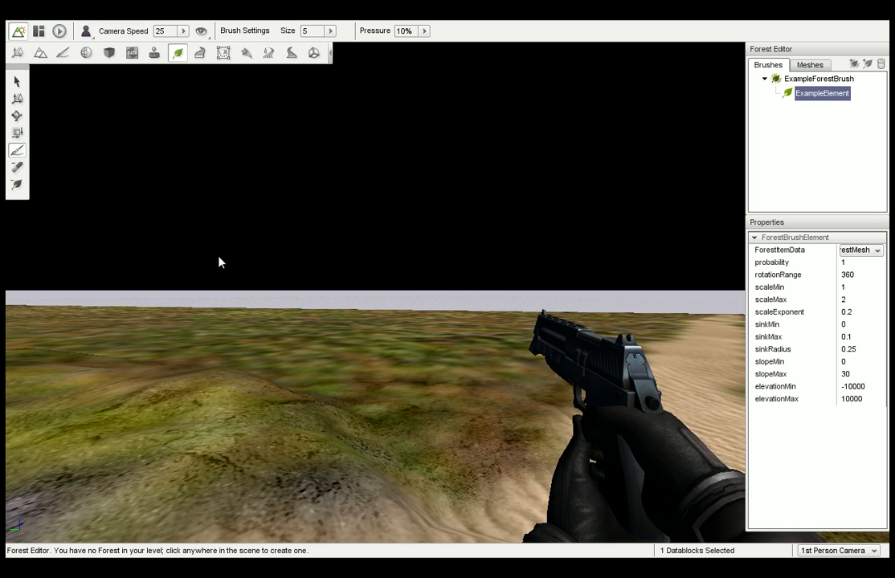
{"action": "left_click", "coordinate": [434, 350]}
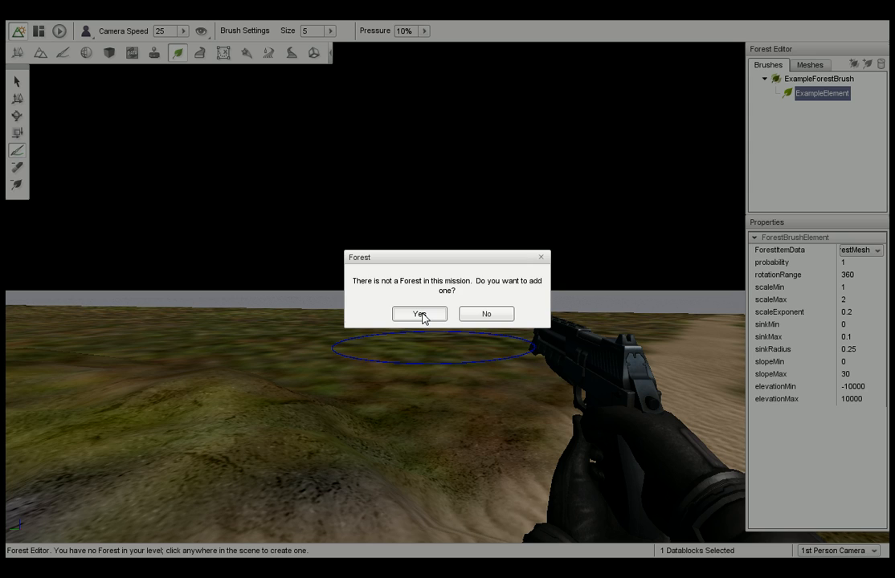
{"action": "left_click", "coordinate": [419, 314]}
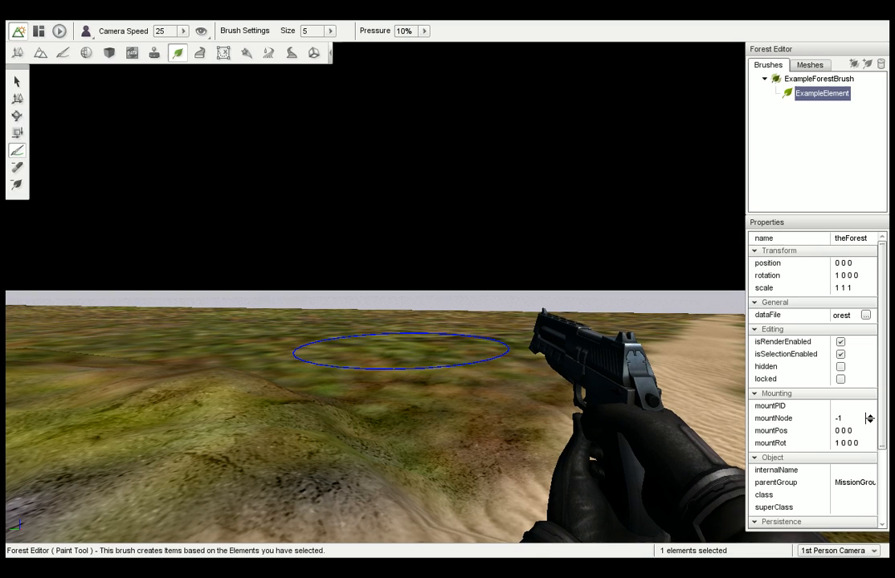
Paint ExampleElement trees across the grass on both sides of the sandy path and over the more distant terrain.
{"action": "left_click", "coordinate": [402, 350]}
{"action": "right_click_drag", "start_coordinate": [397, 341], "coordinate": [329, 339]}
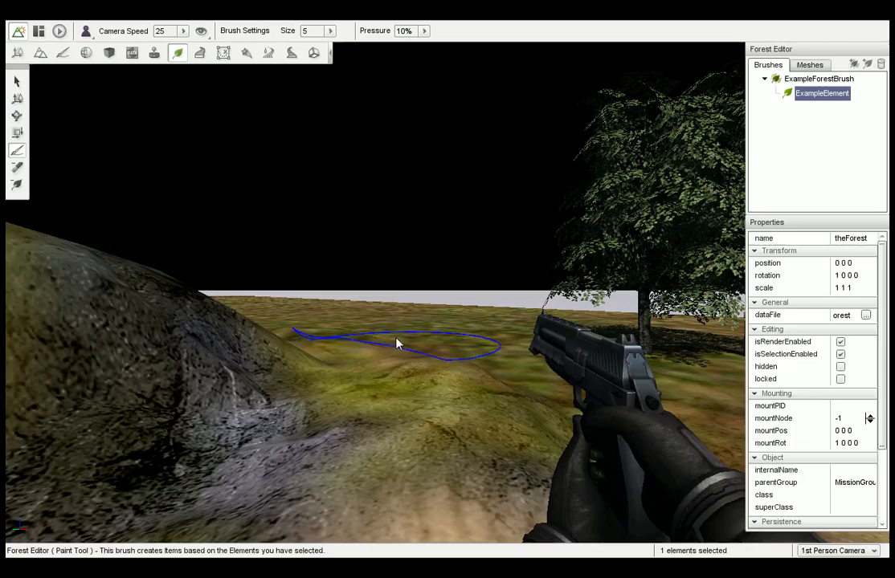
{"action": "mouse_move", "coordinate": [346, 311]}
{"action": "left_mouse_down"}
{"action": "mouse_move", "coordinate": [434, 325]}
{"action": "mouse_move", "coordinate": [522, 349]}
{"action": "mouse_move", "coordinate": [538, 363]}
{"action": "left_mouse_up"}
{"action": "right_click_drag", "start_coordinate": [538, 358], "coordinate": [642, 358]}
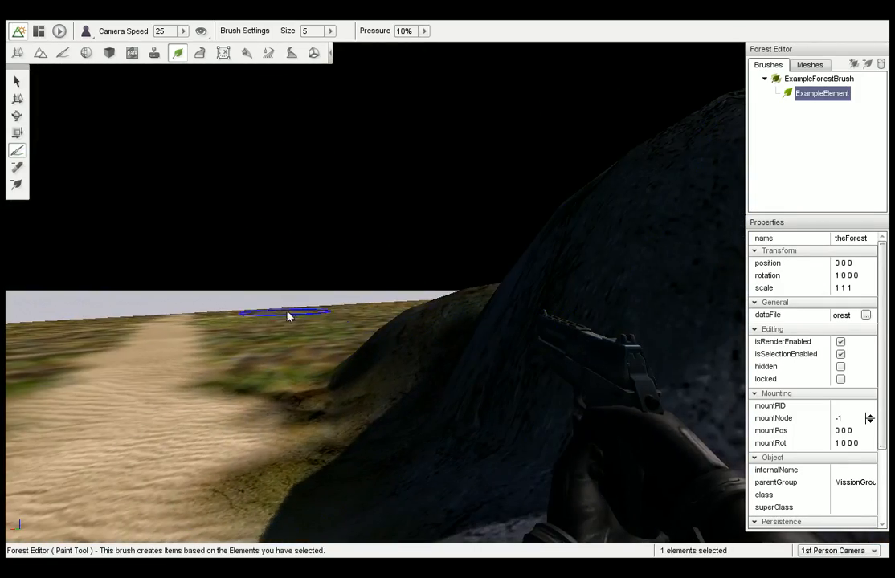
{"action": "mouse_move", "coordinate": [301, 321]}
{"action": "left_mouse_down"}
{"action": "mouse_move", "coordinate": [331, 325]}
{"action": "mouse_move", "coordinate": [351, 387]}
{"action": "left_mouse_up"}
{"action": "right_click_drag", "start_coordinate": [350, 387], "coordinate": [560, 387]}
{"action": "right_click_drag", "start_coordinate": [580, 301], "coordinate": [627, 301]}
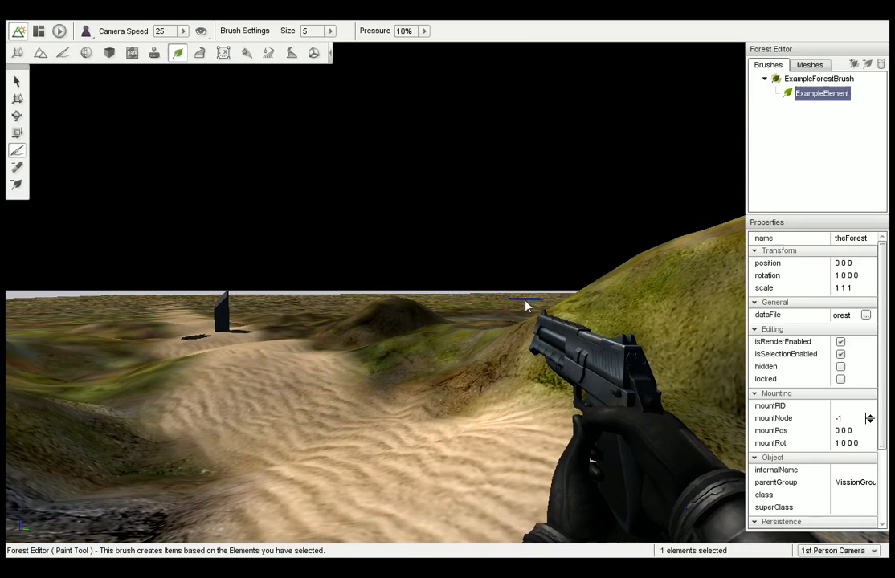
{"action": "mouse_move", "coordinate": [529, 304]}
{"action": "left_mouse_down"}
{"action": "mouse_move", "coordinate": [446, 295]}
{"action": "mouse_move", "coordinate": [319, 303]}
{"action": "mouse_move", "coordinate": [479, 333]}
{"action": "mouse_move", "coordinate": [189, 309]}
{"action": "mouse_move", "coordinate": [16, 308]}
{"action": "mouse_move", "coordinate": [248, 303]}
{"action": "mouse_move", "coordinate": [241, 307]}
{"action": "mouse_move", "coordinate": [273, 319]}
{"action": "left_mouse_up"}
{"action": "right_click_drag", "start_coordinate": [273, 319], "coordinate": [546, 319]}
{"action": "mouse_move", "coordinate": [134, 371]}
{"action": "left_mouse_down"}
{"action": "mouse_move", "coordinate": [165, 392]}
{"action": "mouse_move", "coordinate": [152, 407]}
{"action": "mouse_move", "coordinate": [211, 373]}
{"action": "left_mouse_up"}
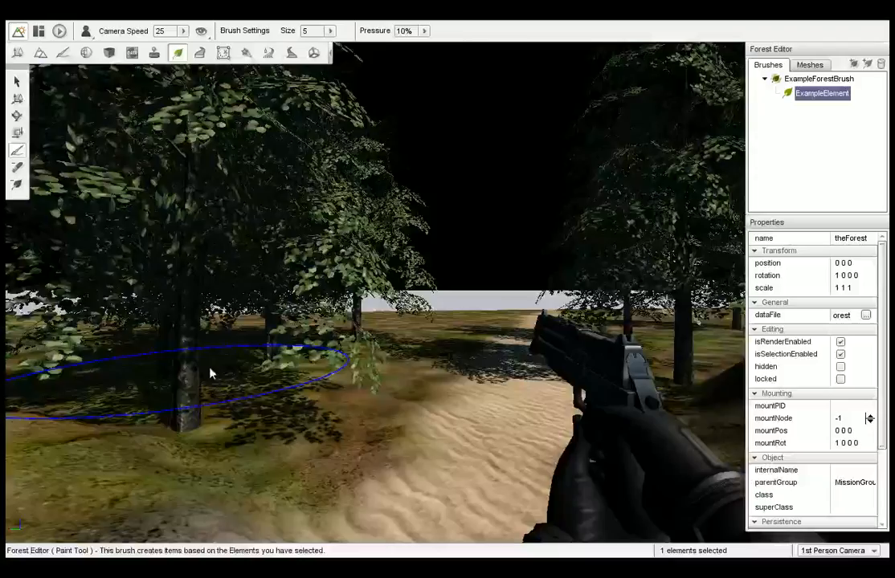
{"action": "mouse_move", "coordinate": [212, 373]}
{"action": "right_mouse_down"}
{"action": "mouse_move", "coordinate": [97, 374]}
{"action": "mouse_move", "coordinate": [124, 373]}
{"action": "right_mouse_up"}
{"action": "mouse_move", "coordinate": [256, 370]}
{"action": "left_mouse_down"}
{"action": "mouse_move", "coordinate": [247, 380]}
{"action": "mouse_move", "coordinate": [254, 375]}
{"action": "left_mouse_up"}
Erase the painted trees around the rocky mound with the forest Erase tool.
{"action": "right_click_drag", "start_coordinate": [251, 373], "coordinate": [145, 373]}
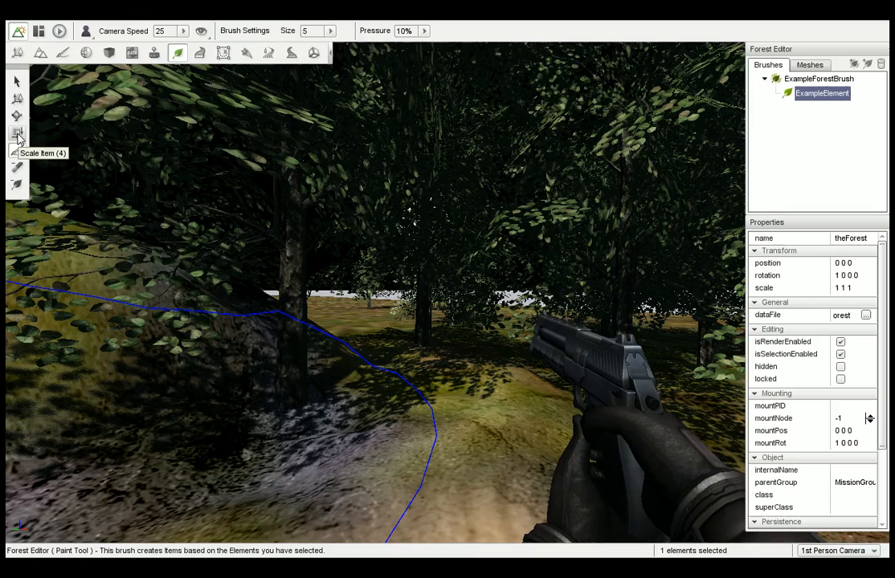
{"action": "left_click", "coordinate": [17, 167]}
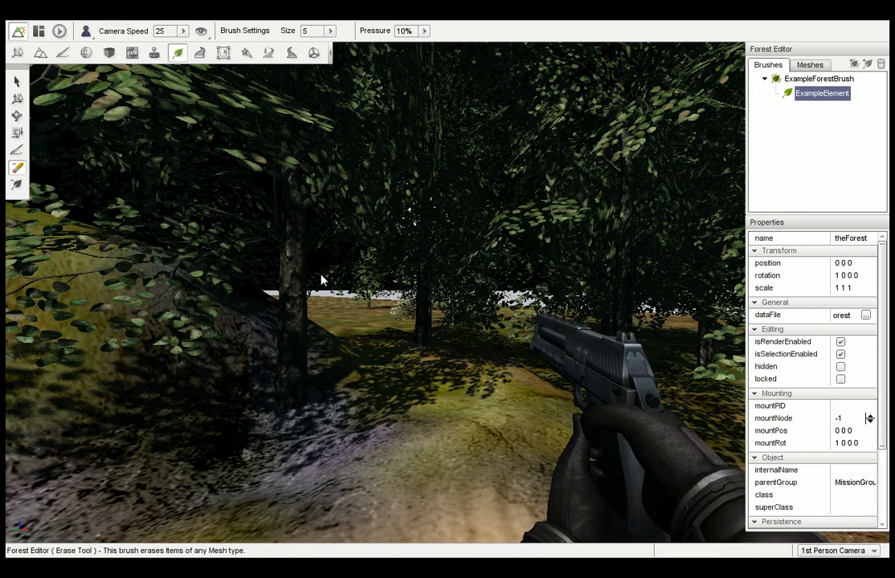
{"action": "left_click", "coordinate": [302, 318]}
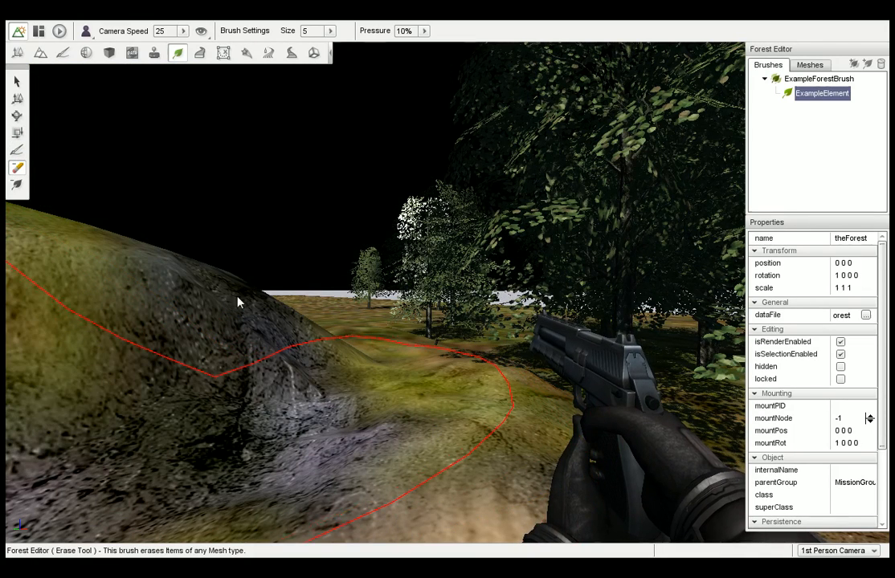
Select the large tree in front of the grove and move it farther back across the grass, beside the neighbouring trees.
{"action": "left_click", "coordinate": [18, 100]}
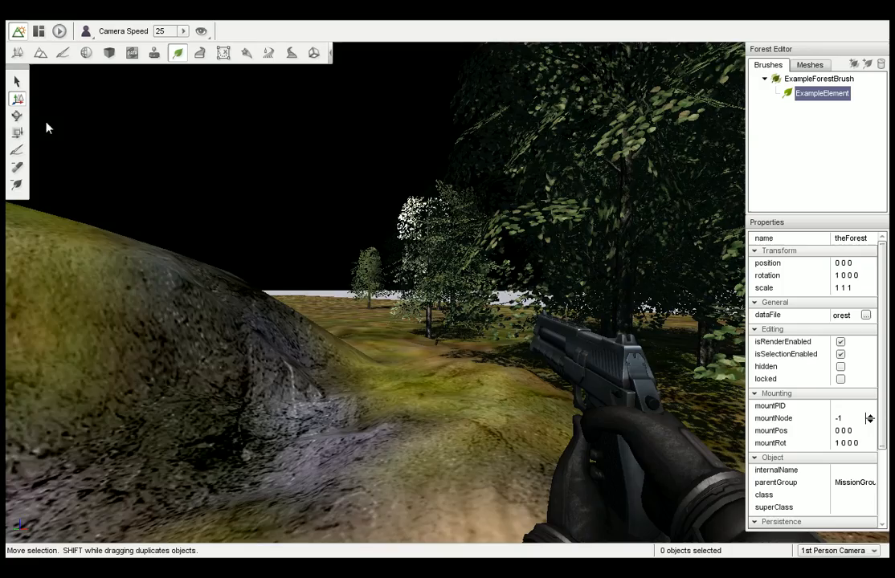
{"action": "right_click_drag", "start_coordinate": [47, 125], "coordinate": [176, 129]}
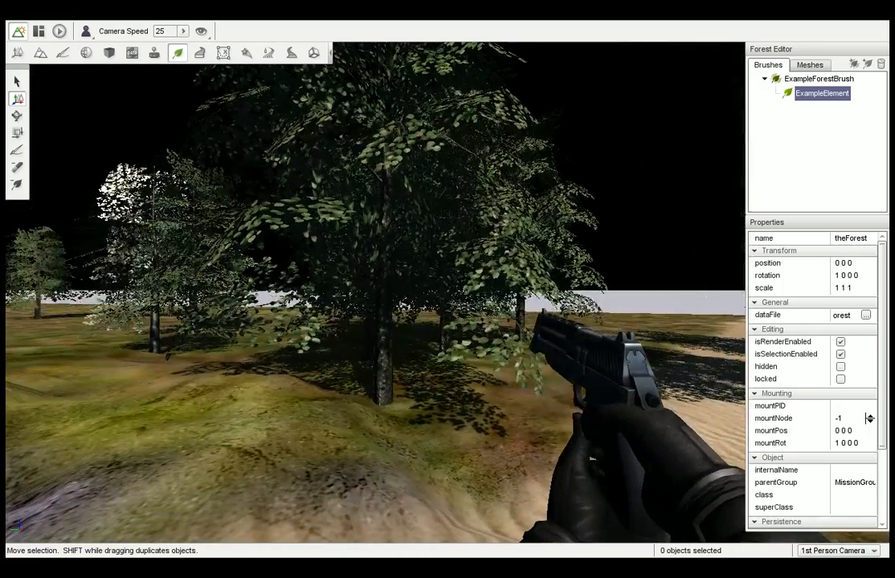
{"action": "left_click", "coordinate": [382, 346]}
{"action": "left_click_drag", "start_coordinate": [375, 406], "coordinate": [357, 403]}
{"action": "key", "text": "Delete"}
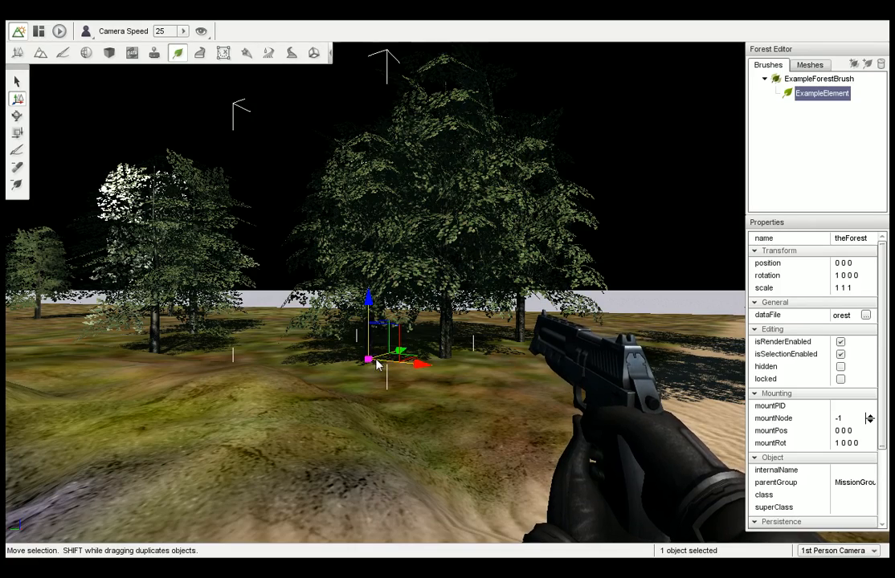
{"action": "left_click_drag", "start_coordinate": [371, 362], "coordinate": [304, 359]}
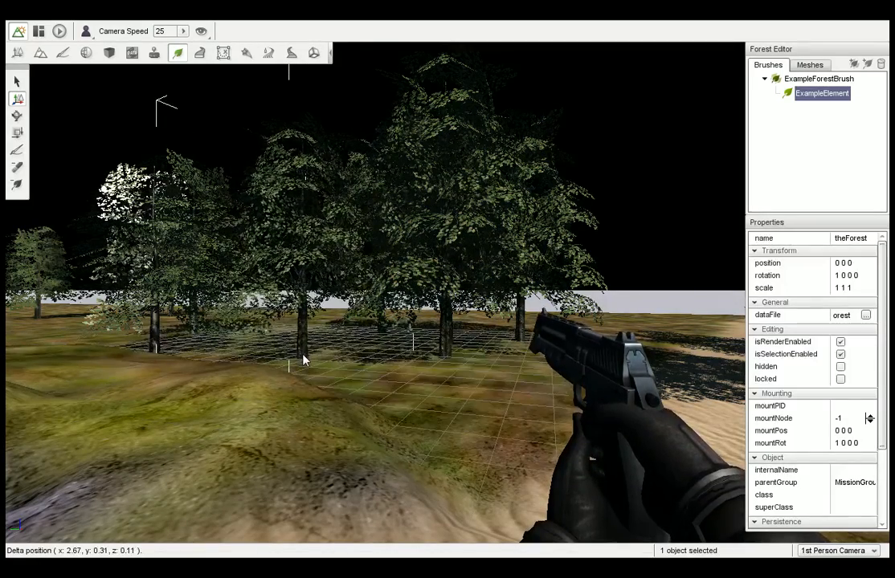
Scale the moved tree up to a much larger size, rotate it to lean slightly, and deselect it.
{"action": "left_click", "coordinate": [17, 134]}
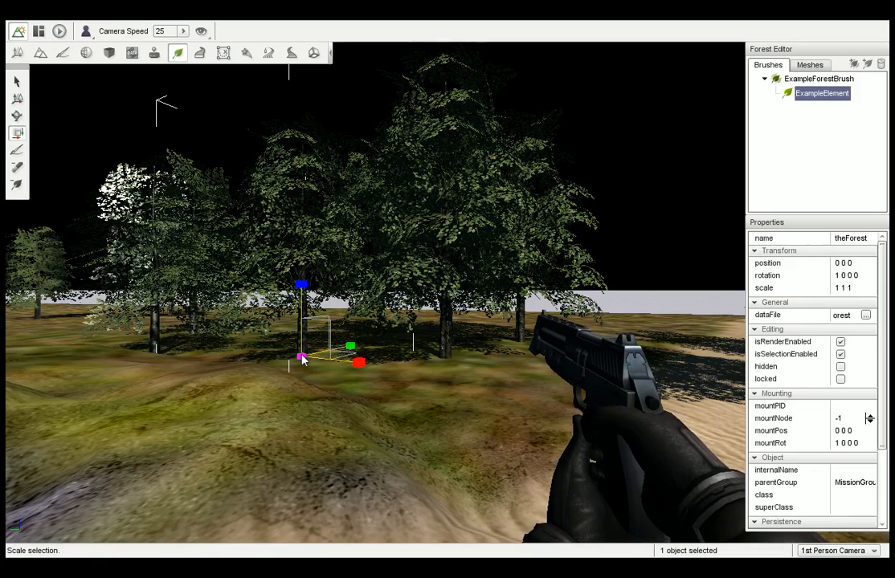
{"action": "left_click_drag", "start_coordinate": [302, 359], "coordinate": [345, 299]}
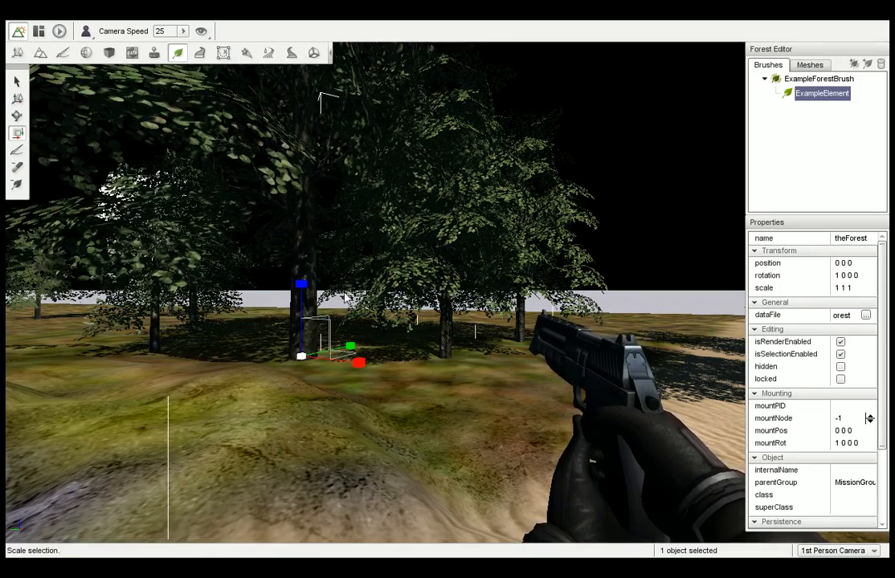
{"action": "left_click", "coordinate": [17, 115]}
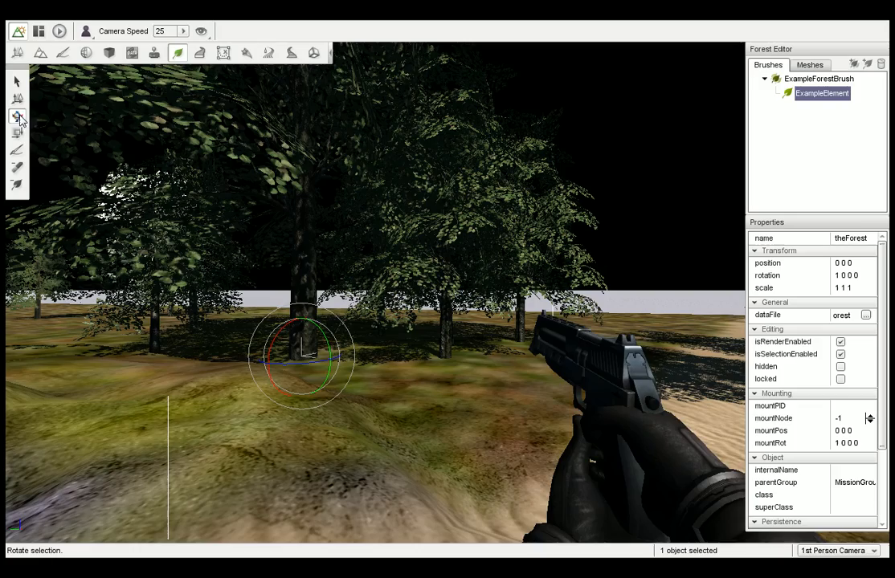
{"action": "left_click_drag", "start_coordinate": [322, 329], "coordinate": [328, 331]}
{"action": "left_click", "coordinate": [458, 392]}
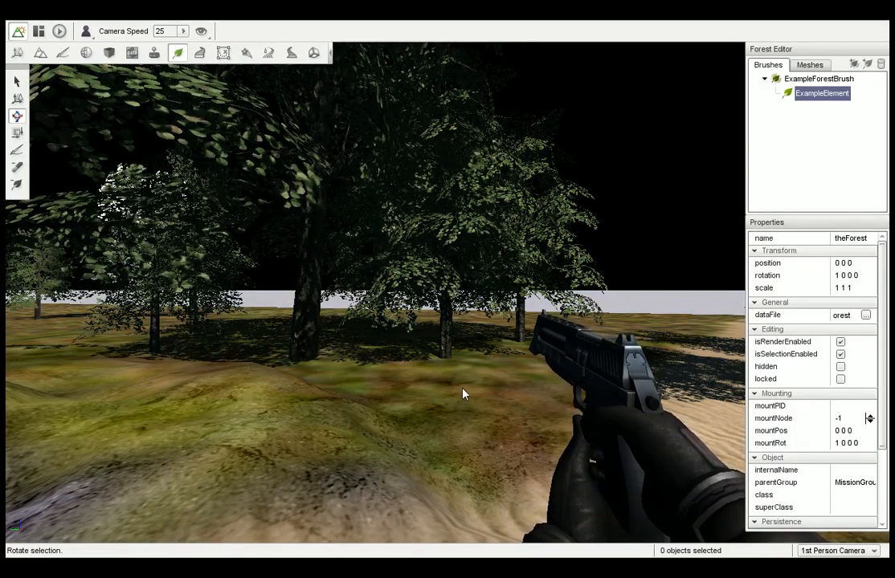
Switch to the Mesh Road Editor and walk to open grass away from the mounds, facing the distant trees.
{"action": "right_click_drag", "start_coordinate": [464, 392], "coordinate": [221, 394]}
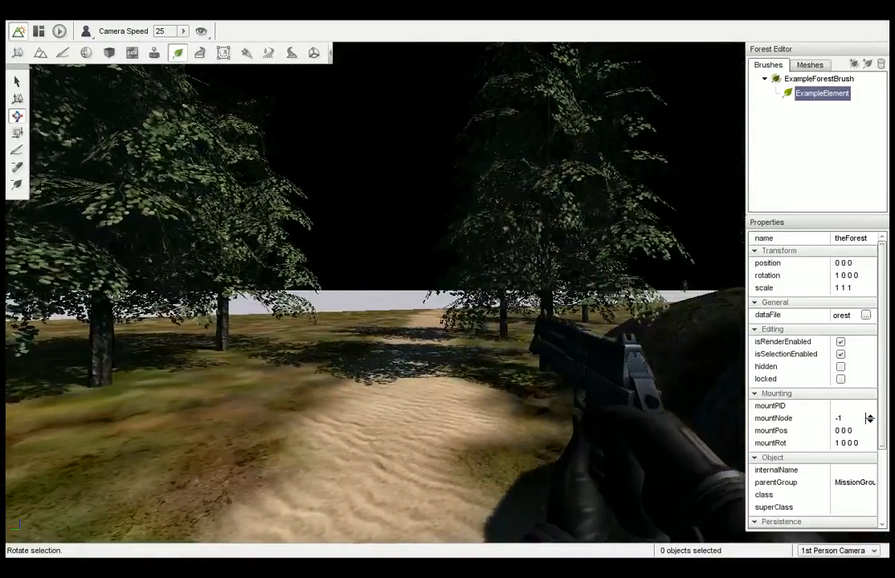
{"action": "left_click", "coordinate": [200, 54]}
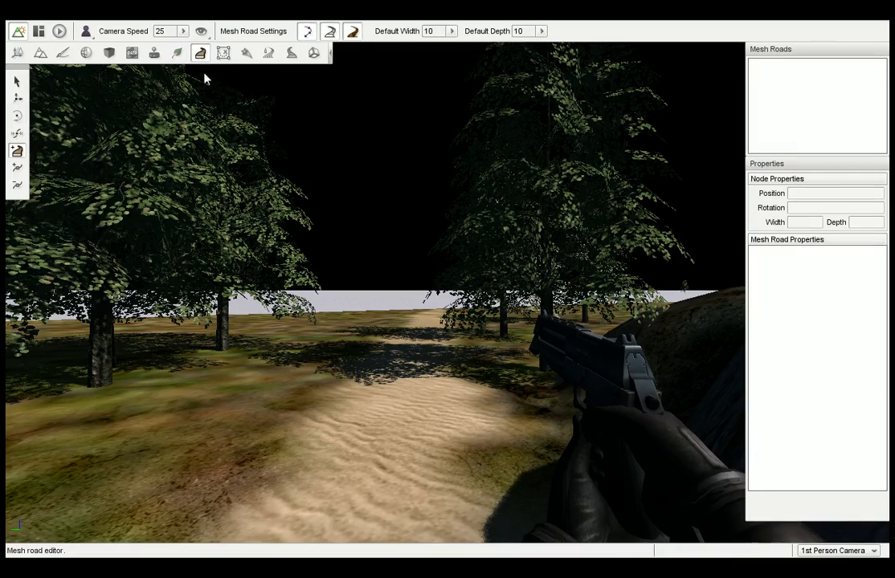
{"action": "right_click_drag", "start_coordinate": [385, 288], "coordinate": [130, 288]}
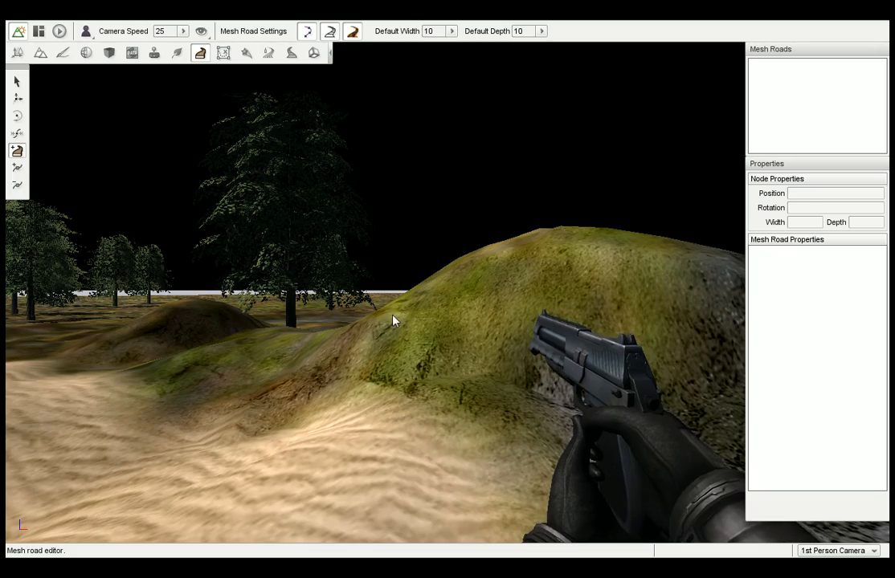
{"action": "right_click_drag", "start_coordinate": [400, 313], "coordinate": [610, 308]}
{"action": "key", "text": "w"}
{"action": "key", "text": "w"}
{"action": "right_click_drag", "start_coordinate": [450, 309], "coordinate": [562, 309]}
{"action": "right_click_drag", "start_coordinate": [399, 313], "coordinate": [417, 313]}
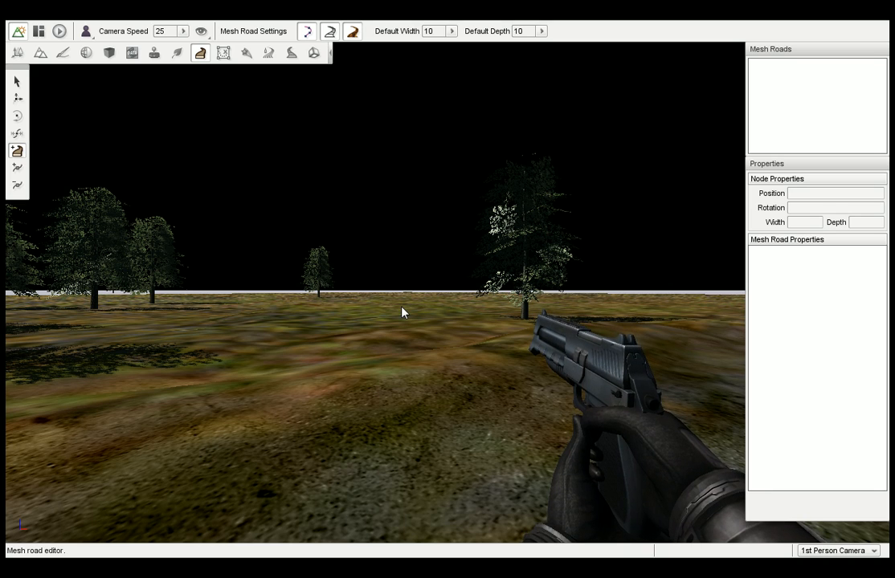
{"action": "right_click_drag", "start_coordinate": [401, 307], "coordinate": [297, 306]}
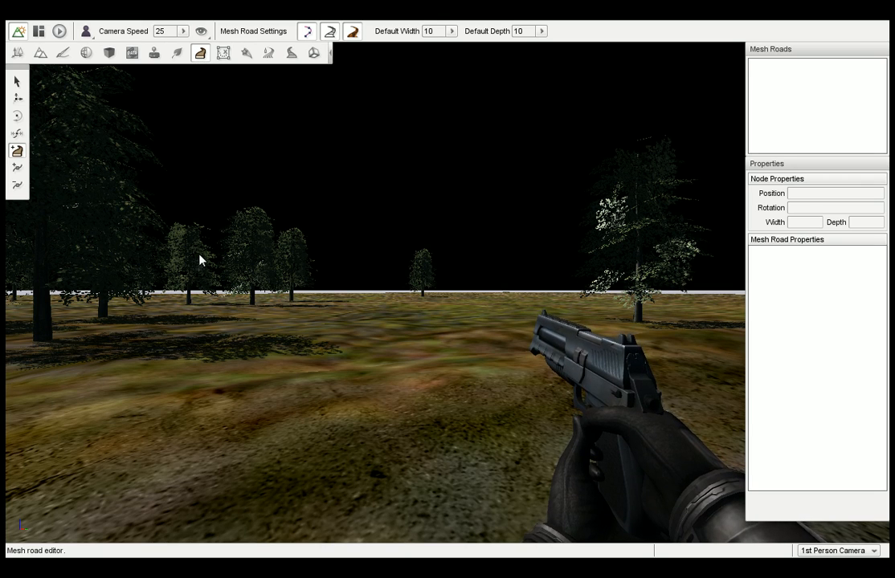
Draw a mesh road from the distant grass, past the viewpoint and onward beyond the sandy path, and finish it there.
{"action": "left_click", "coordinate": [507, 309]}
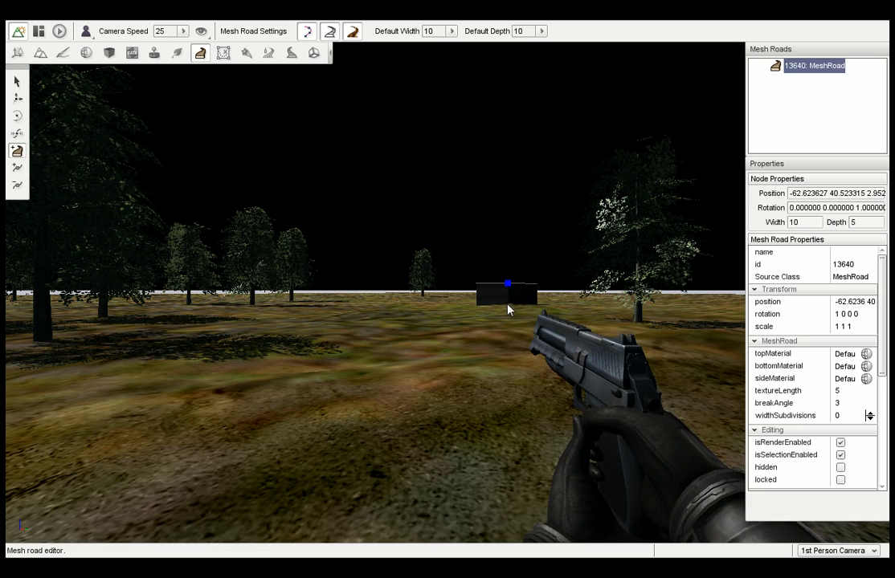
{"action": "left_click", "coordinate": [205, 411]}
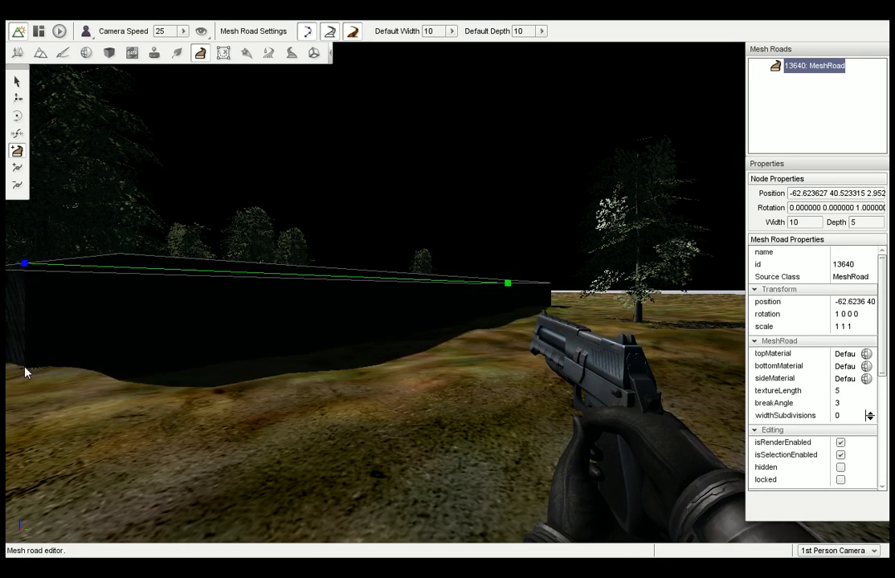
{"action": "left_click", "coordinate": [17, 370]}
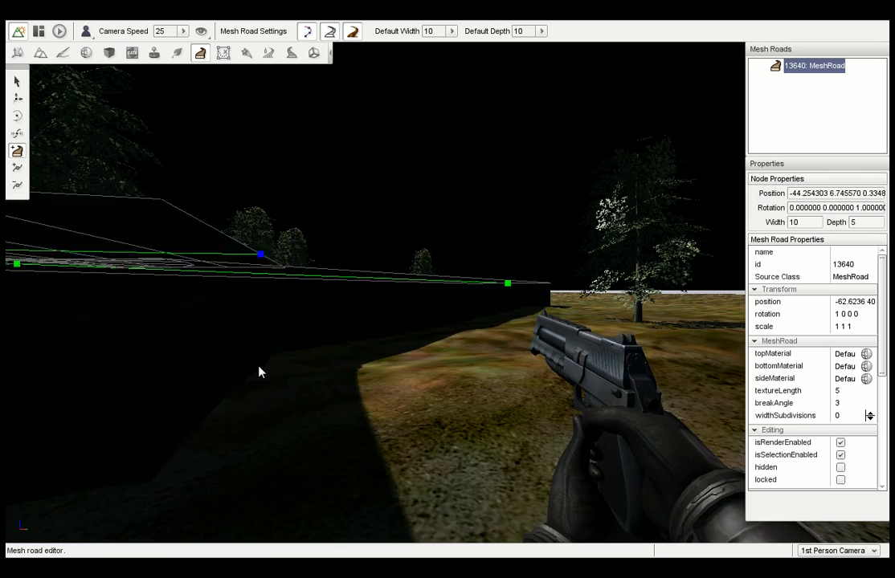
{"action": "right_click_drag", "start_coordinate": [32, 331], "coordinate": [7, 330]}
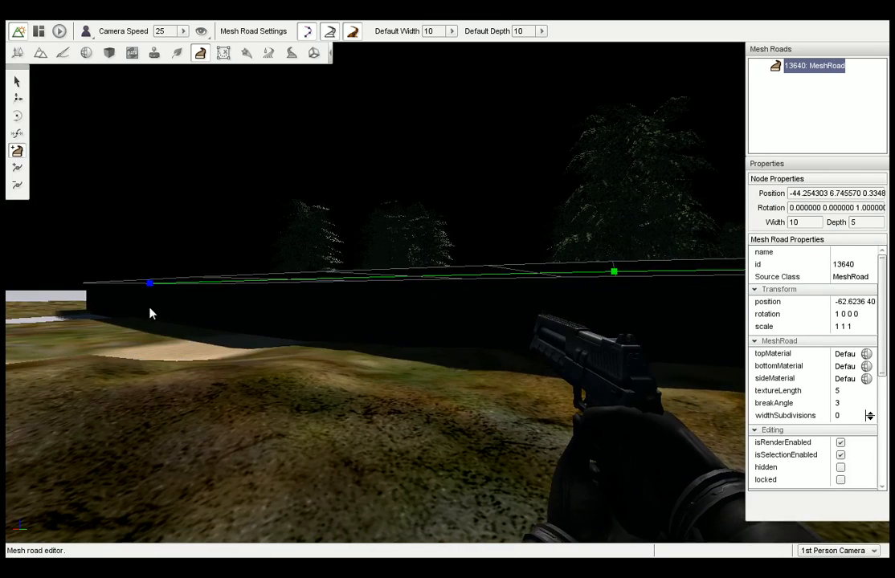
{"action": "left_click", "coordinate": [122, 311]}
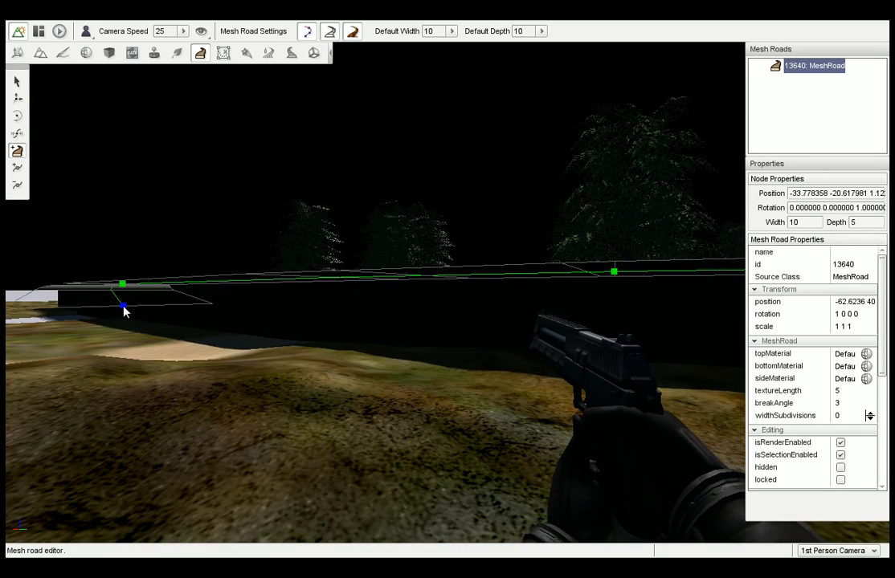
{"action": "right_click_drag", "start_coordinate": [122, 317], "coordinate": [116, 316]}
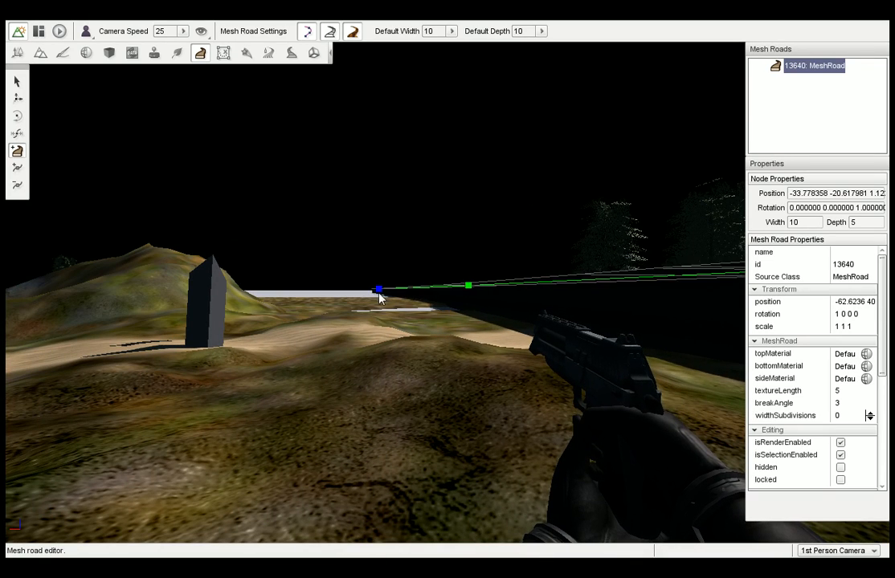
{"action": "left_click", "coordinate": [337, 303]}
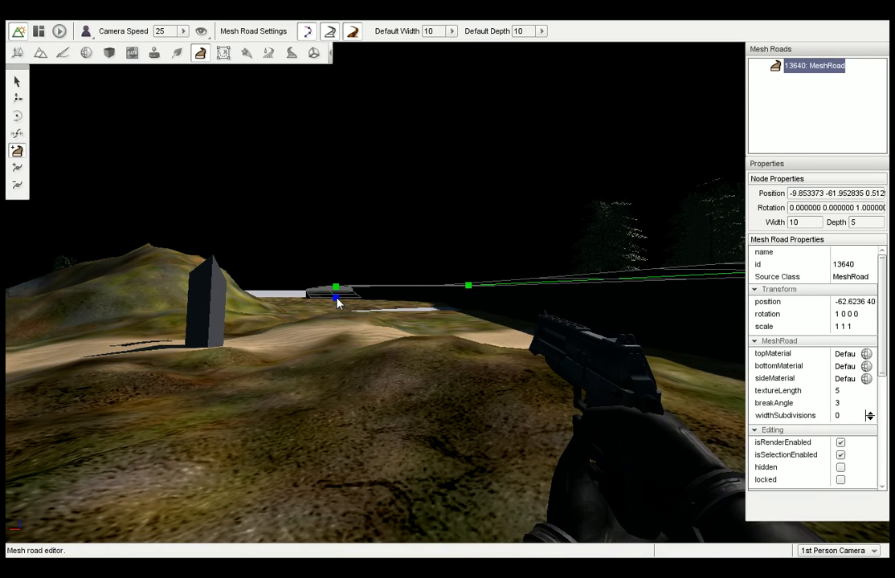
{"action": "key", "text": "Escape"}
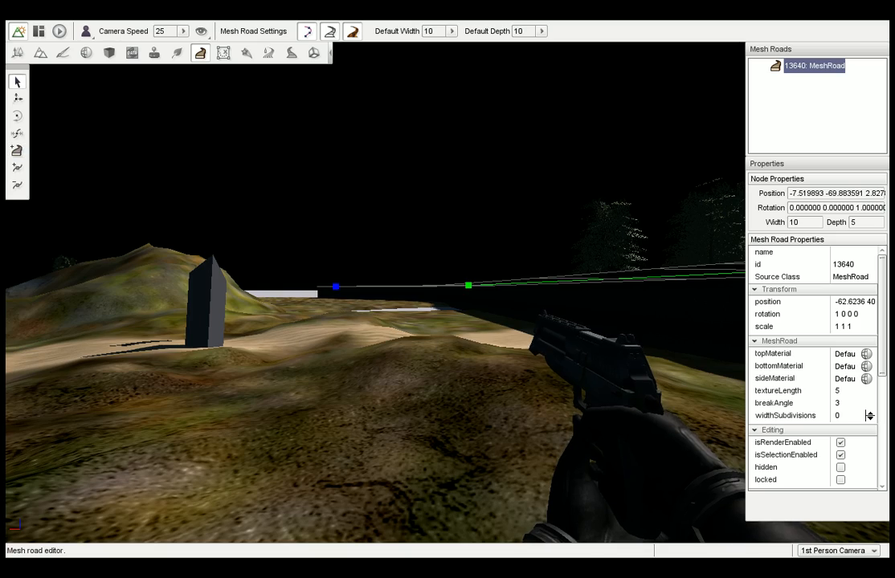
Lower the mesh road node nearest the viewpoint to a height of about 0.88 and return to the Select Mesh Road tool.
{"action": "right_click_drag", "start_coordinate": [337, 289], "coordinate": [358, 317]}
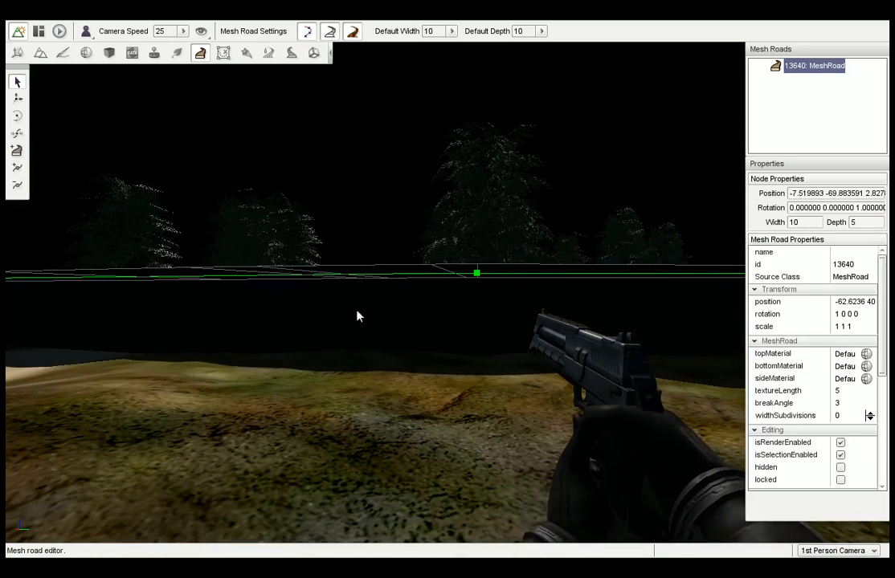
{"action": "left_click", "coordinate": [17, 98]}
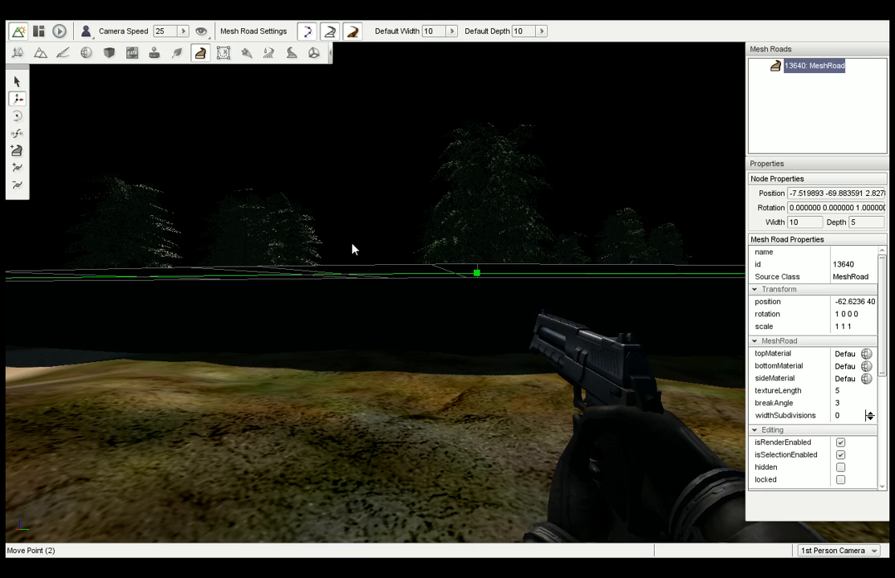
{"action": "left_click", "coordinate": [477, 274]}
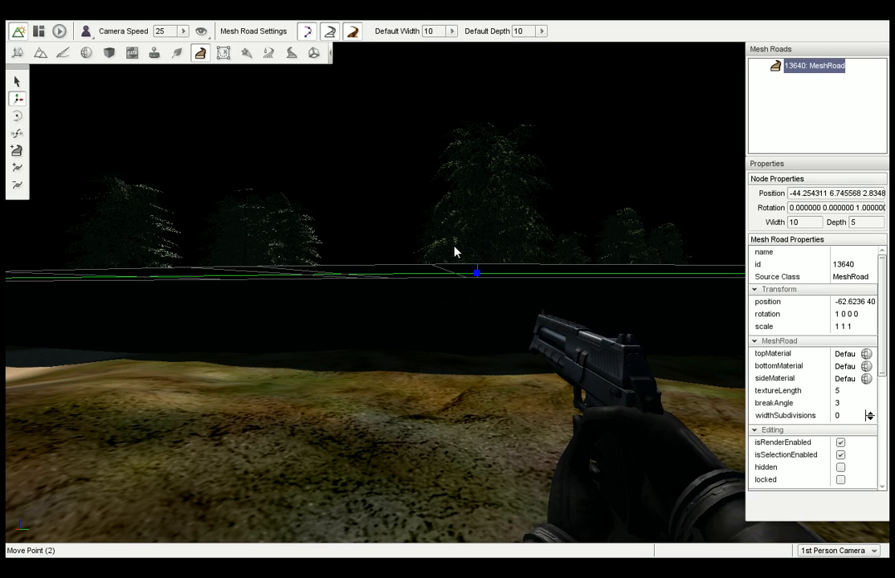
{"action": "left_click_drag", "start_coordinate": [475, 261], "coordinate": [462, 309]}
{"action": "right_click_drag", "start_coordinate": [463, 309], "coordinate": [483, 289]}
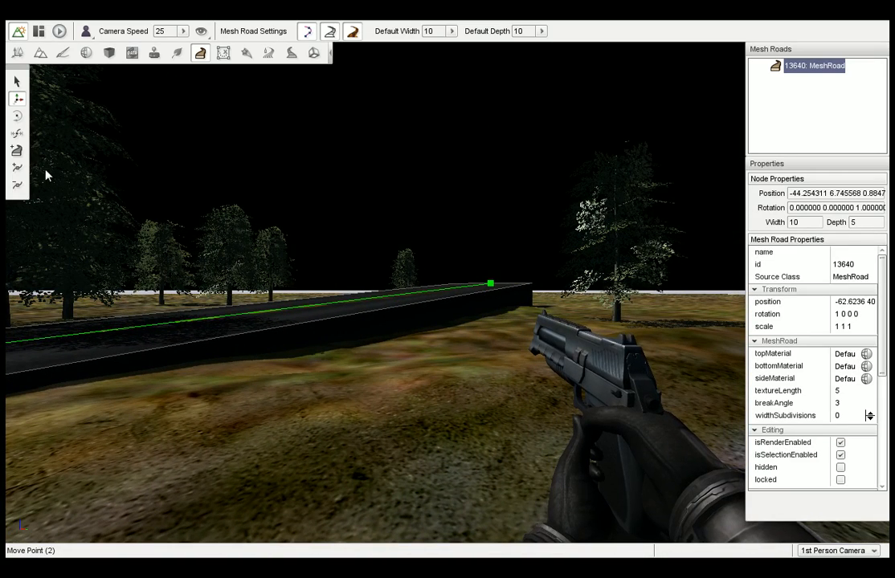
{"action": "left_click", "coordinate": [19, 83]}
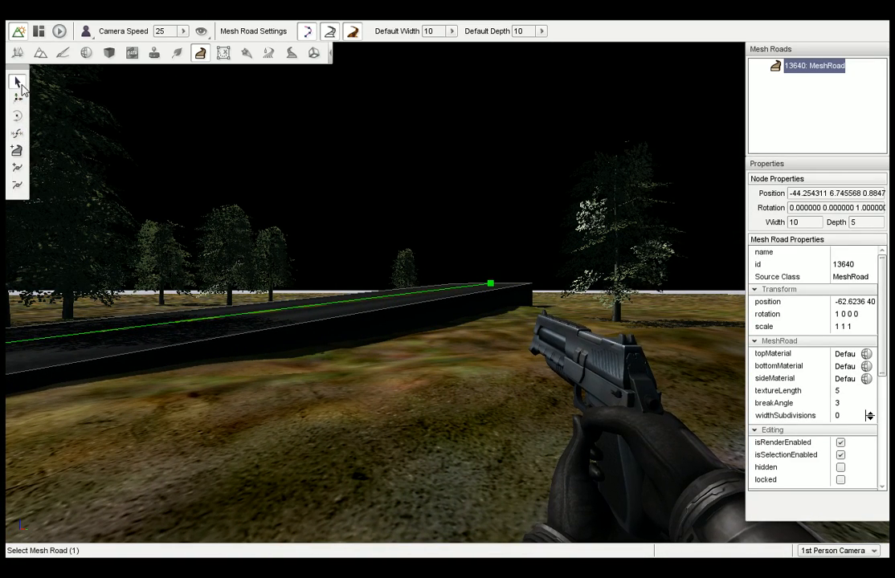
Deselect the mesh road, switch to the Object Editor, select MeshRoad in the scene tree and adjust its height slightly.
{"action": "left_click", "coordinate": [375, 325]}
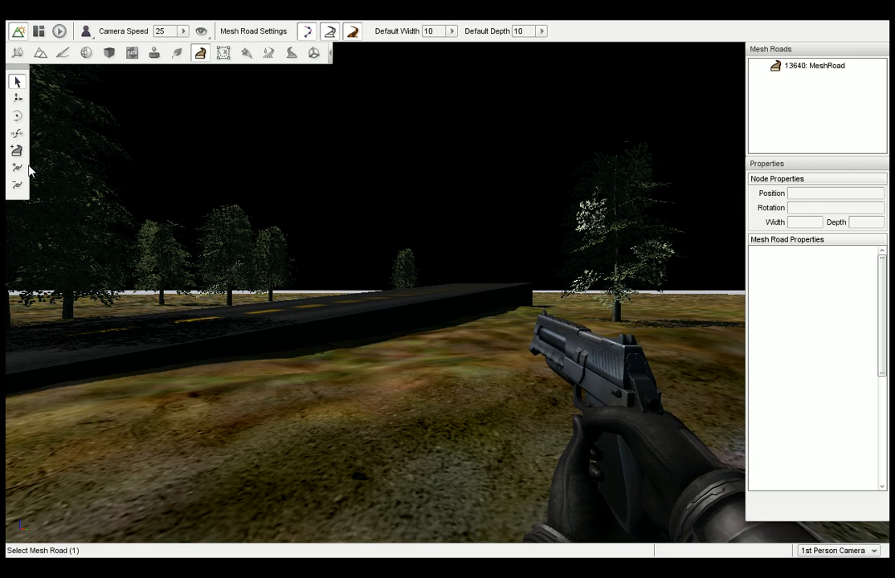
{"action": "mouse_move", "coordinate": [201, 153]}
{"action": "right_mouse_down"}
{"action": "mouse_move", "coordinate": [185, 153]}
{"action": "mouse_move", "coordinate": [200, 153]}
{"action": "right_mouse_up"}
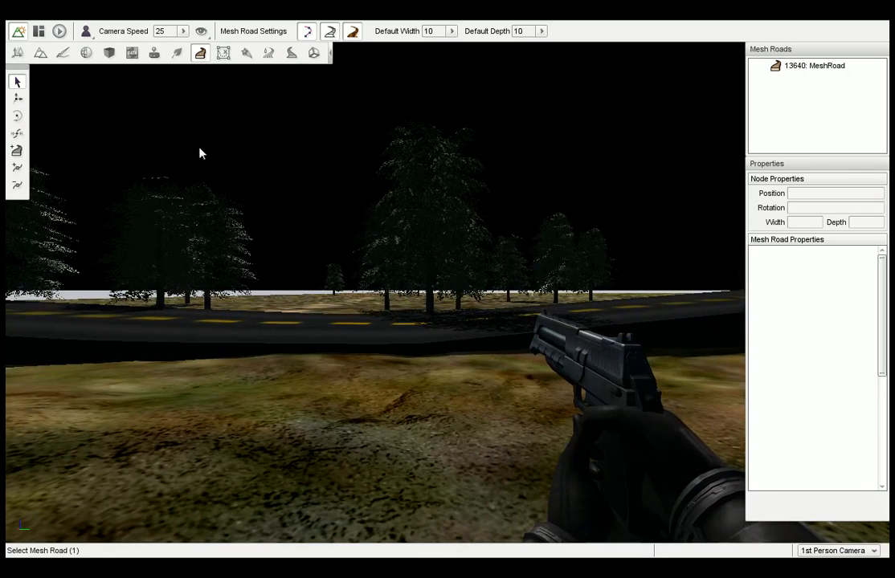
{"action": "left_click", "coordinate": [17, 53]}
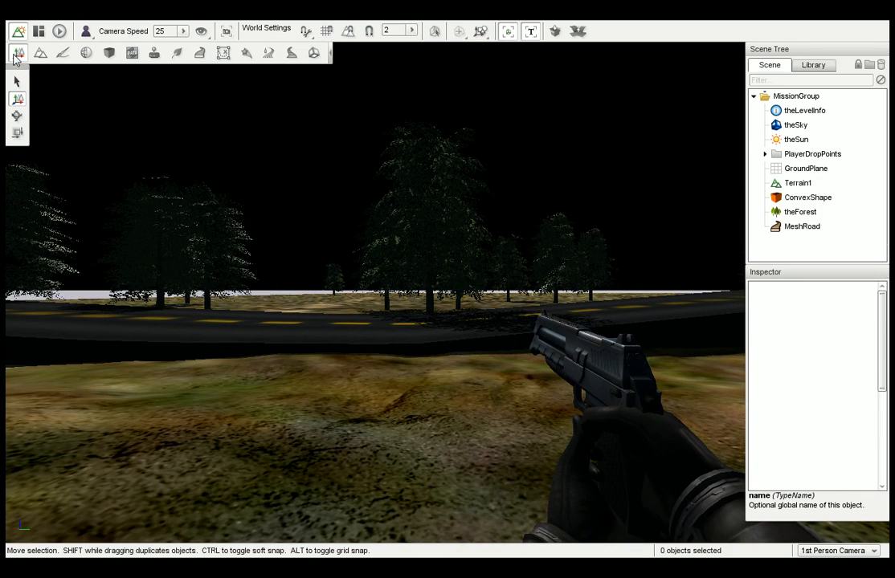
{"action": "right_click_drag", "start_coordinate": [350, 198], "coordinate": [265, 198]}
{"action": "left_click", "coordinate": [807, 229]}
{"action": "right_click_drag", "start_coordinate": [564, 219], "coordinate": [612, 219]}
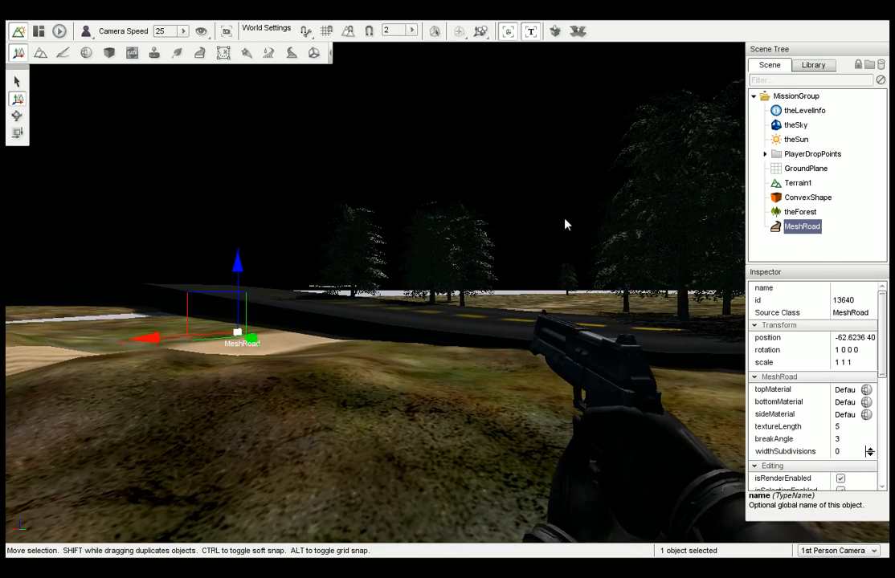
{"action": "mouse_move", "coordinate": [237, 288]}
{"action": "left_mouse_down"}
{"action": "mouse_move", "coordinate": [232, 299]}
{"action": "mouse_move", "coordinate": [235, 278]}
{"action": "left_mouse_up"}
Walk onto the mesh road and follow its yellow centre line to the far end to inspect the surface.
{"action": "right_click_drag", "start_coordinate": [248, 273], "coordinate": [349, 273]}
{"action": "right_click_drag", "start_coordinate": [308, 219], "coordinate": [242, 222]}
{"action": "right_click_drag", "start_coordinate": [309, 232], "coordinate": [213, 232]}
{"action": "key", "text": "w"}
{"action": "key", "text": "w"}
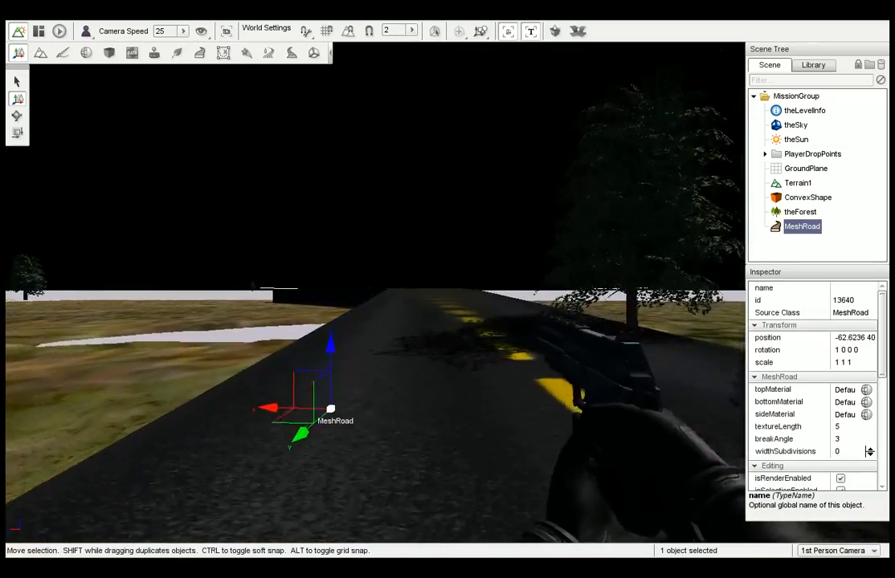
{"action": "key", "text": "w"}
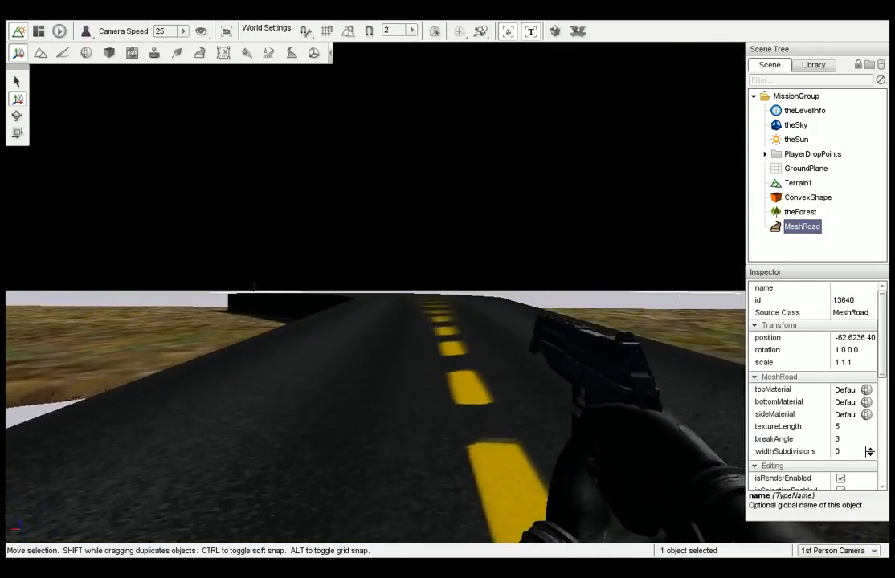
{"action": "key", "text": "w"}
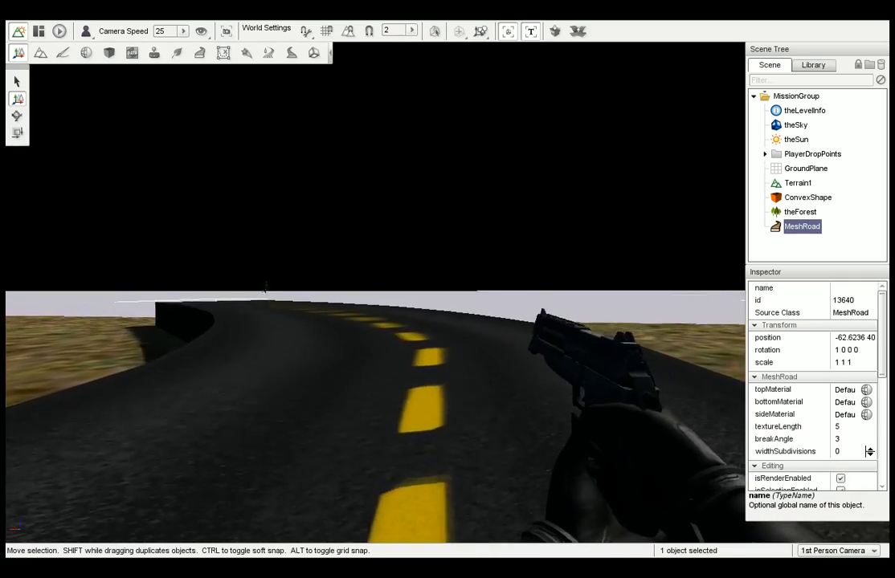
{"action": "key", "text": "w"}
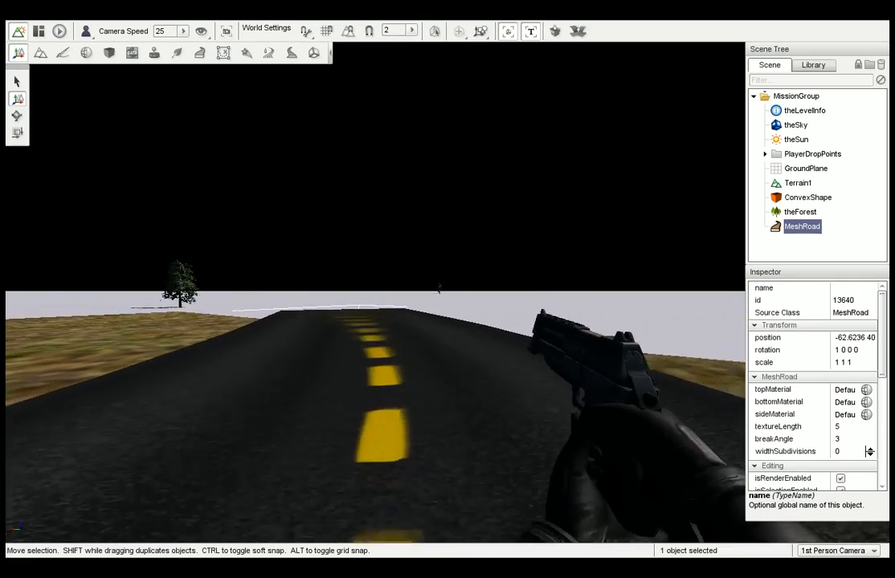
{"action": "key", "text": "w"}
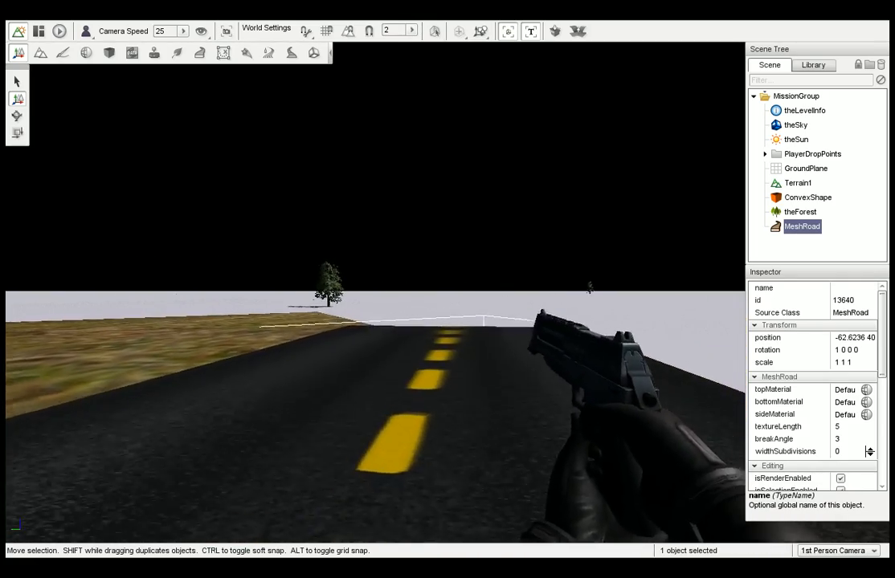
Turn around and run back along the mesh road through the trees, stopping on the sandy path beside it.
{"action": "right_click_drag", "start_coordinate": [450, 297], "coordinate": [237, 297]}
{"action": "key", "text": "shift+w"}
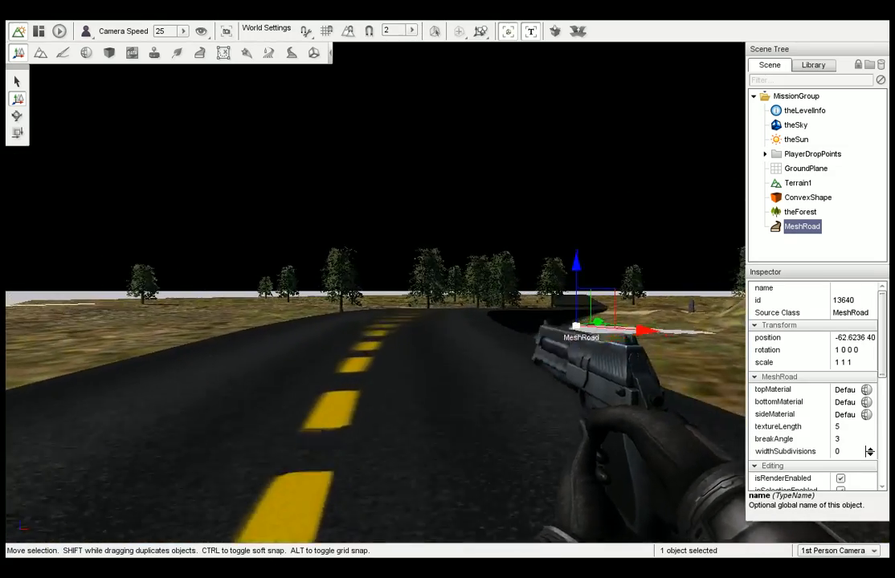
{"action": "key", "text": "shift+w"}
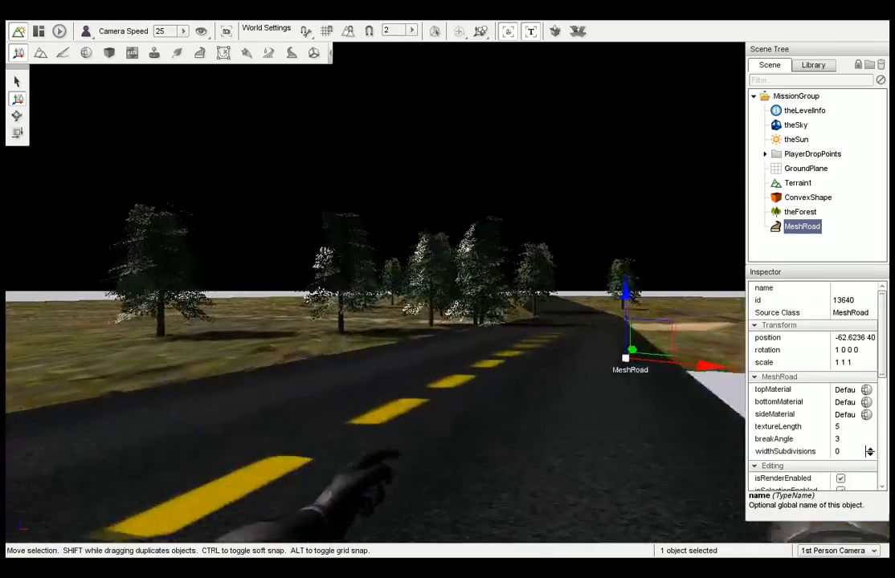
{"action": "right_click_drag", "start_coordinate": [449, 297], "coordinate": [522, 297]}
{"action": "key", "text": "shift+w"}
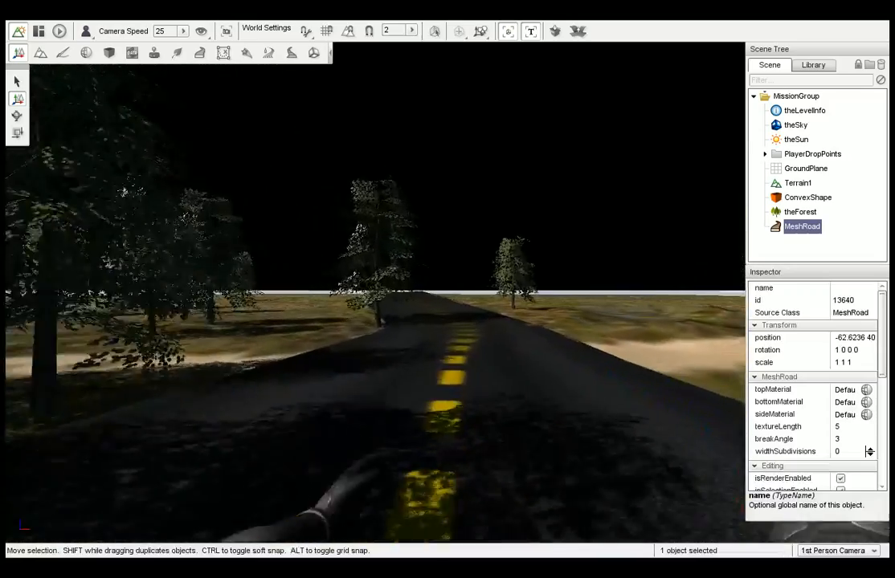
{"action": "right_click_drag", "start_coordinate": [449, 297], "coordinate": [658, 297]}
{"action": "right_click_drag", "start_coordinate": [312, 232], "coordinate": [266, 159]}
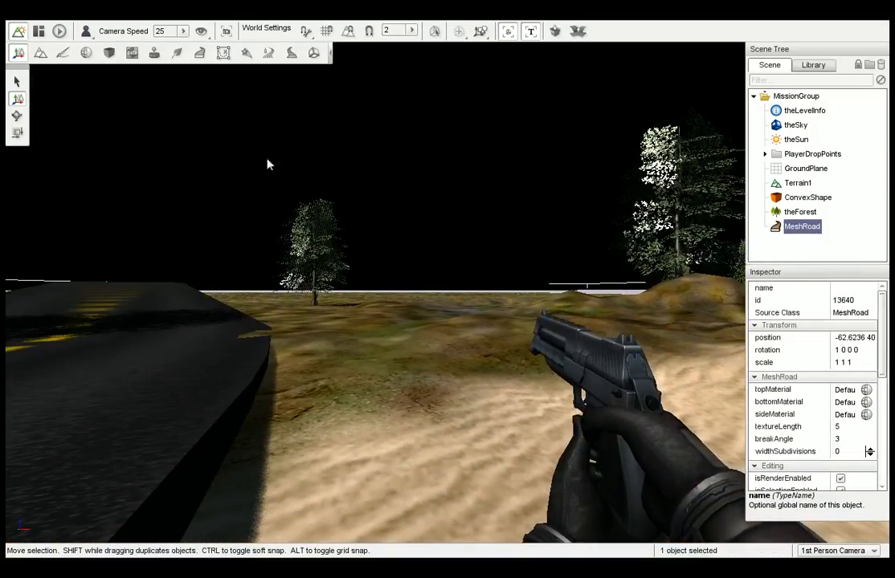
Switch to the Mesh Road Editor, select the mesh road and open the material selection for its topMaterial.
{"action": "left_click", "coordinate": [200, 52]}
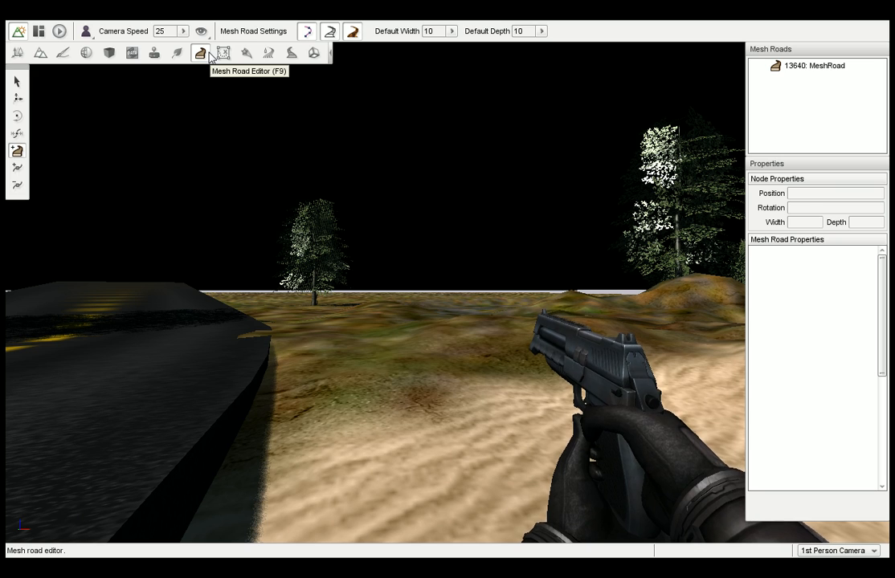
{"action": "left_click", "coordinate": [807, 67]}
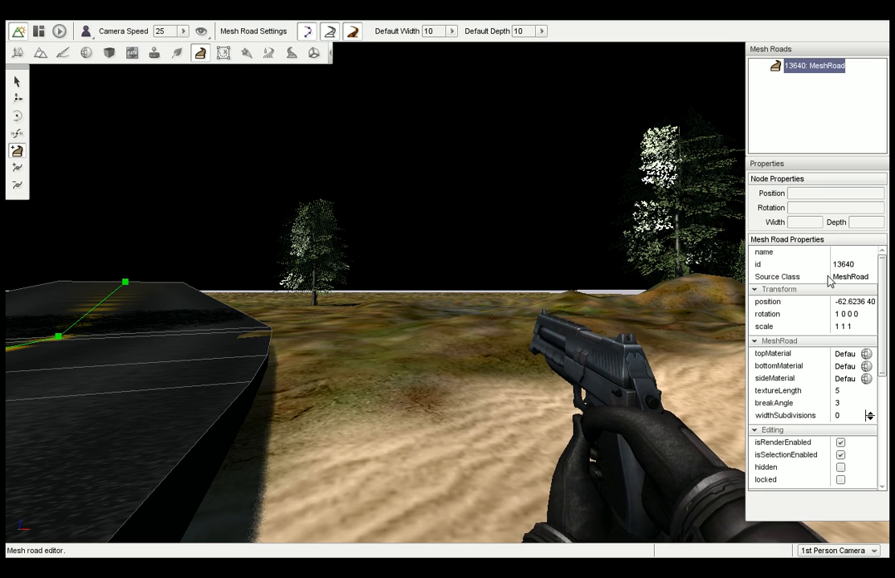
{"action": "left_click", "coordinate": [865, 354]}
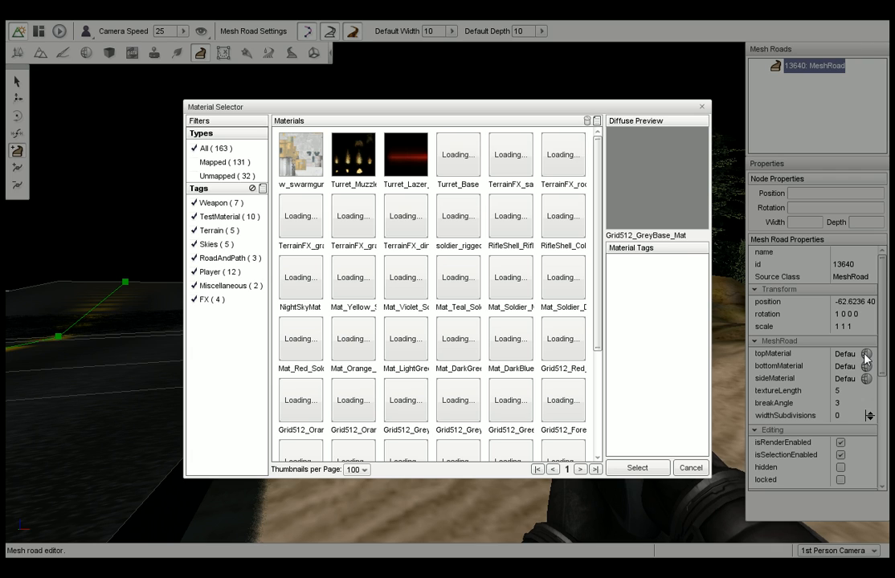
Filter the materials to the RoadAndPath tag only and apply DefaultRoadMaterialOther as the road's top material.
{"action": "left_click", "coordinate": [213, 300]}
{"action": "left_click", "coordinate": [213, 285]}
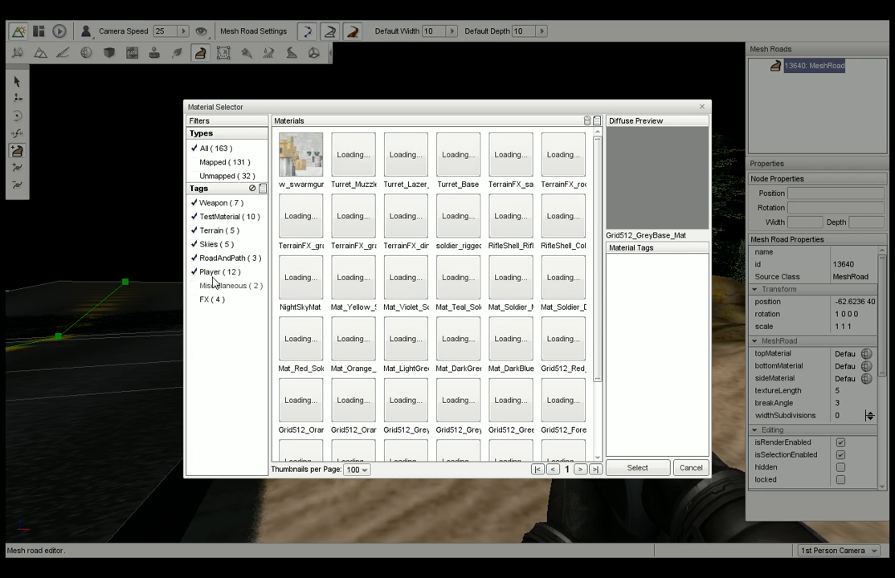
{"action": "left_click", "coordinate": [207, 257]}
{"action": "left_click", "coordinate": [211, 271]}
{"action": "left_click", "coordinate": [212, 245]}
{"action": "left_click", "coordinate": [213, 231]}
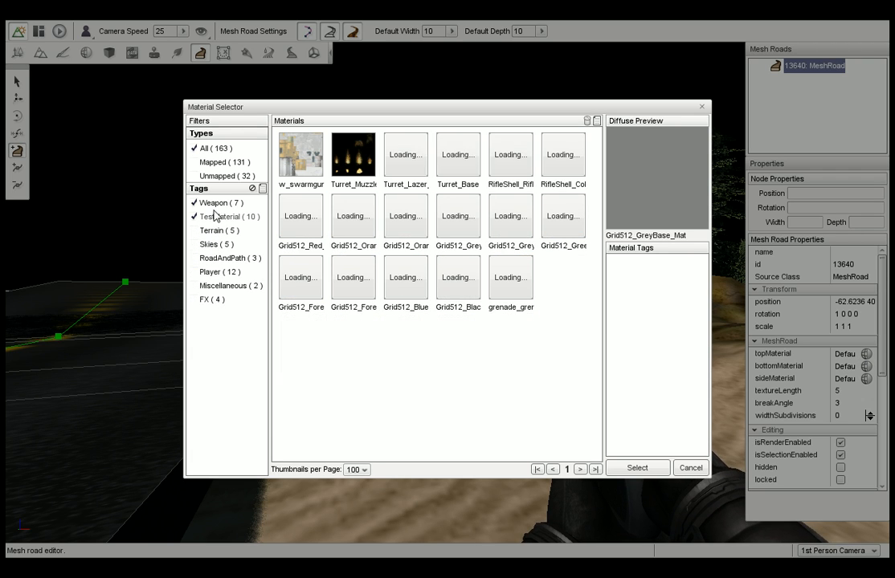
{"action": "left_click", "coordinate": [218, 204]}
{"action": "left_click", "coordinate": [222, 217]}
{"action": "left_click", "coordinate": [231, 258]}
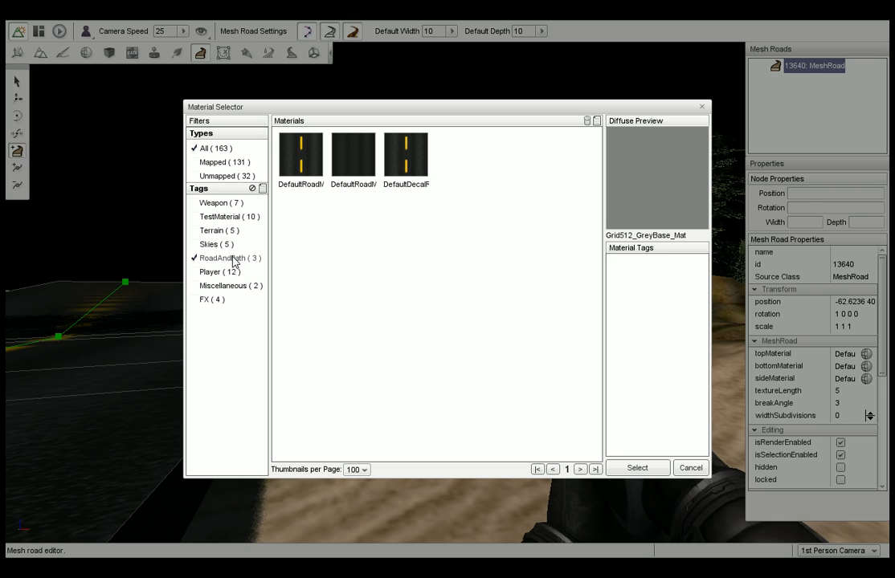
{"action": "left_click", "coordinate": [350, 171]}
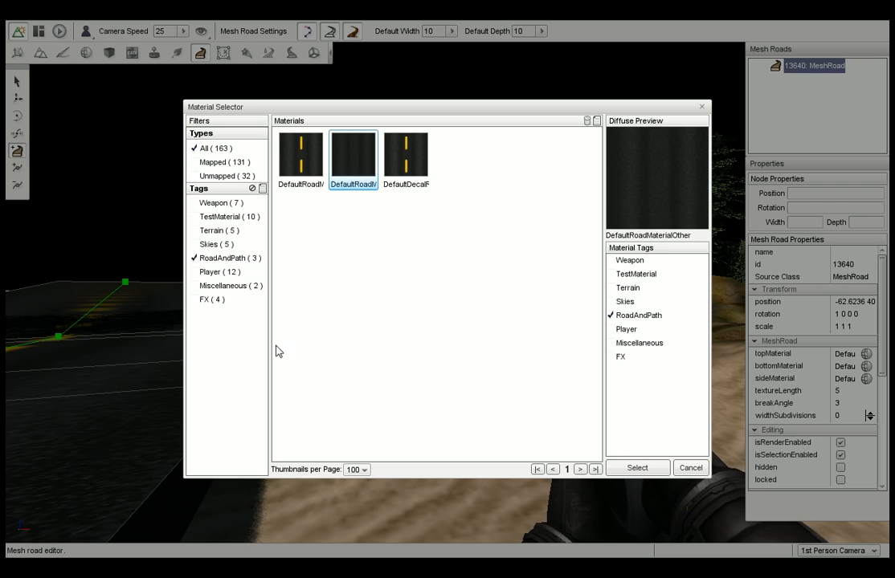
{"action": "left_click", "coordinate": [638, 469]}
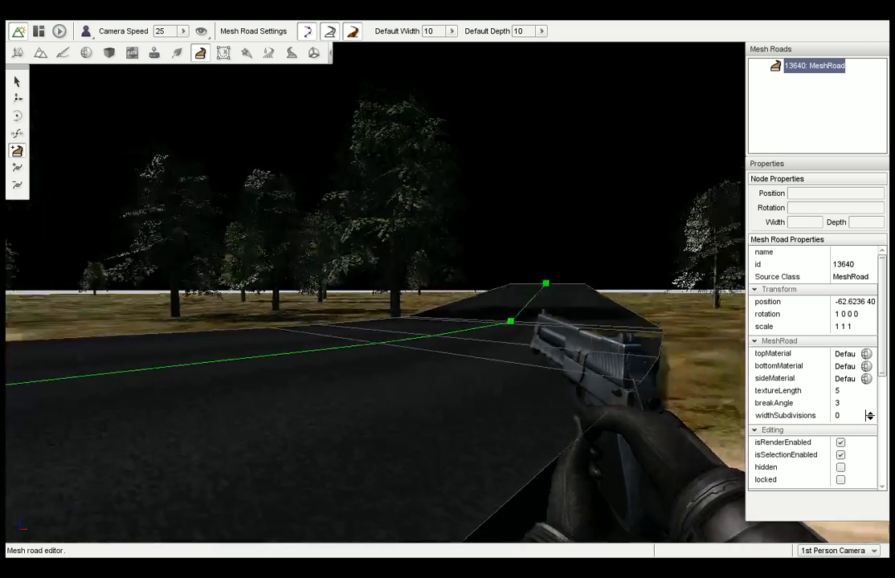
{"action": "right_click_drag", "start_coordinate": [375, 303], "coordinate": [708, 303]}
{"action": "right_click_drag", "start_coordinate": [428, 372], "coordinate": [252, 372]}
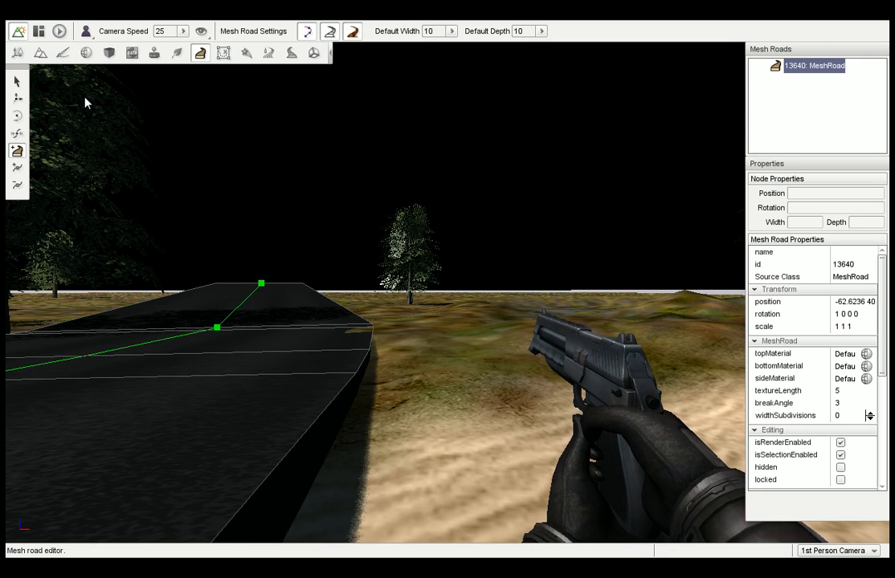
Switch to the Mission Area Editor and look around the level from the sandy path.
{"action": "left_click", "coordinate": [225, 53]}
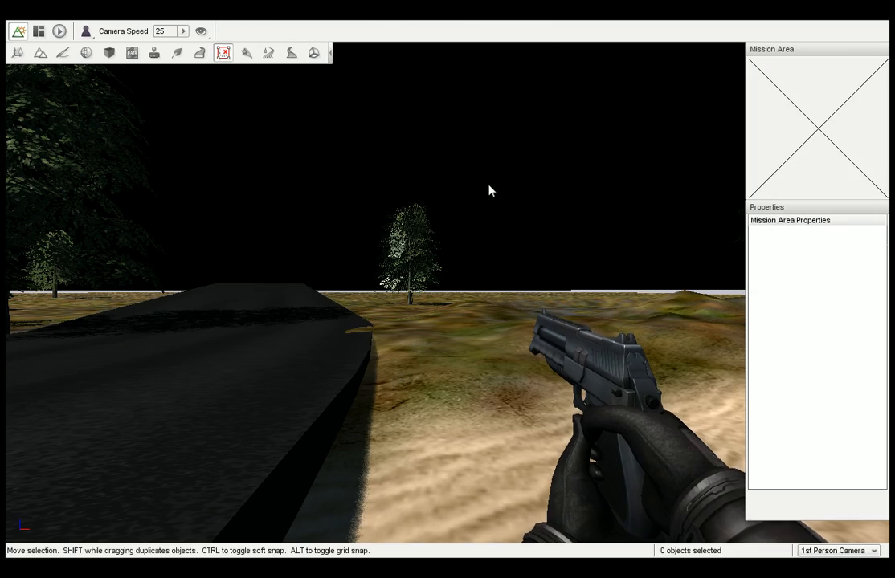
{"action": "right_click_drag", "start_coordinate": [489, 189], "coordinate": [632, 166]}
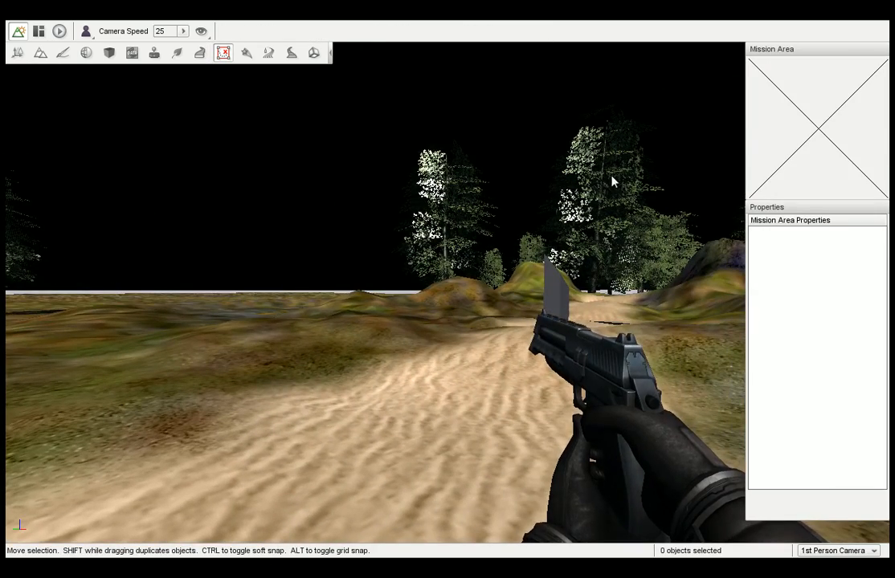
{"action": "right_click_drag", "start_coordinate": [444, 279], "coordinate": [578, 279]}
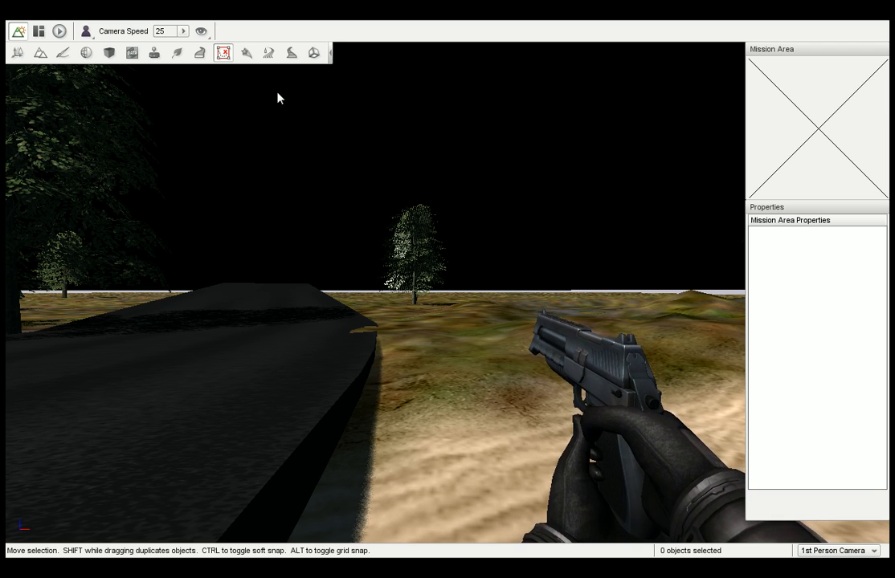
Switch to the Particle Editor and choose FireEmitter as the emitter to edit.
{"action": "left_click", "coordinate": [247, 53]}
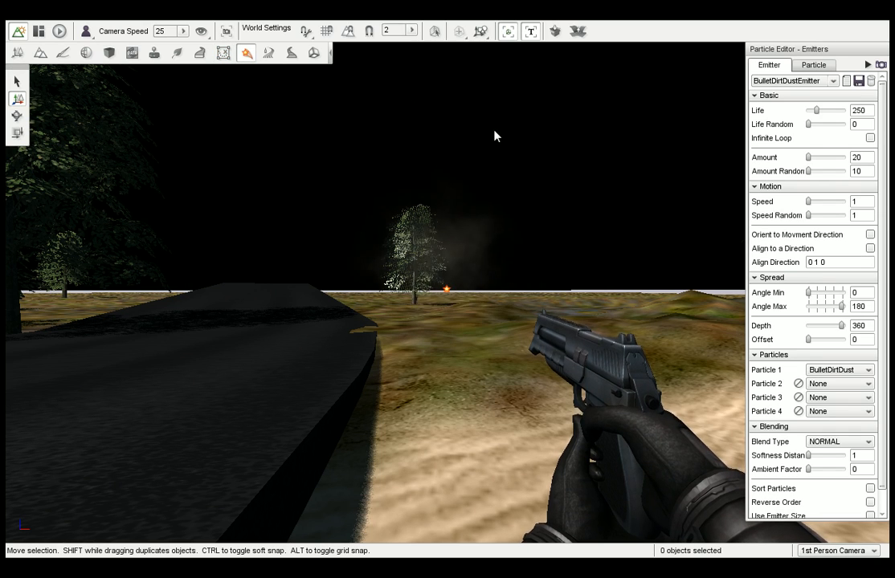
{"action": "right_click_drag", "start_coordinate": [494, 130], "coordinate": [525, 127]}
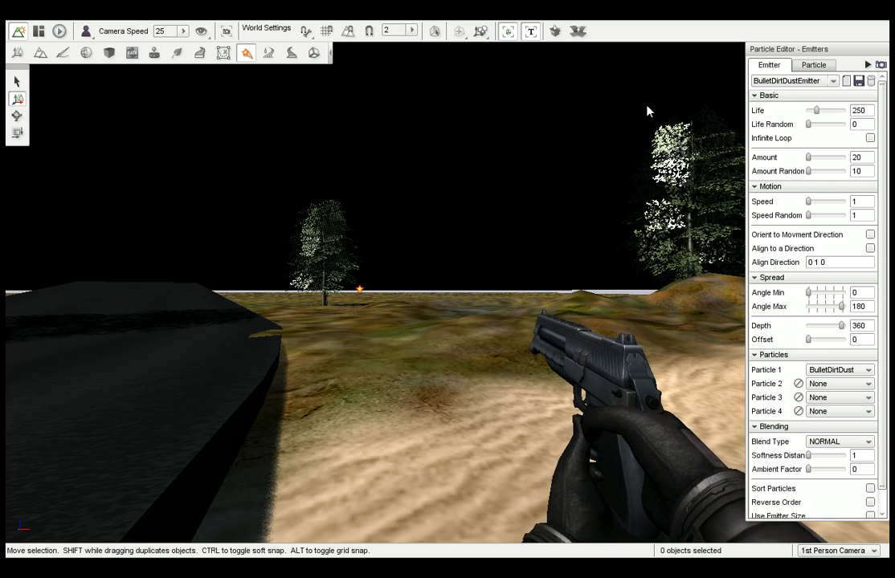
{"action": "left_click", "coordinate": [833, 81]}
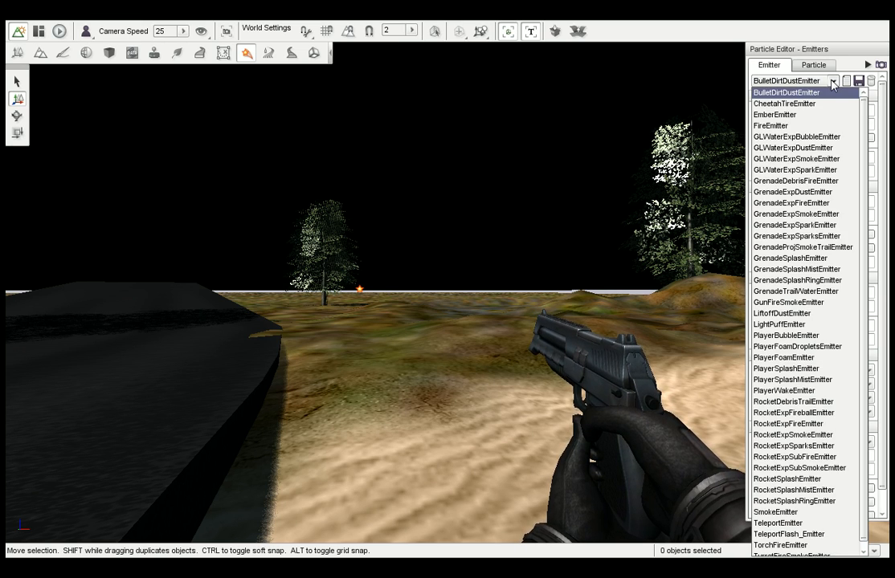
{"action": "left_click", "coordinate": [773, 126]}
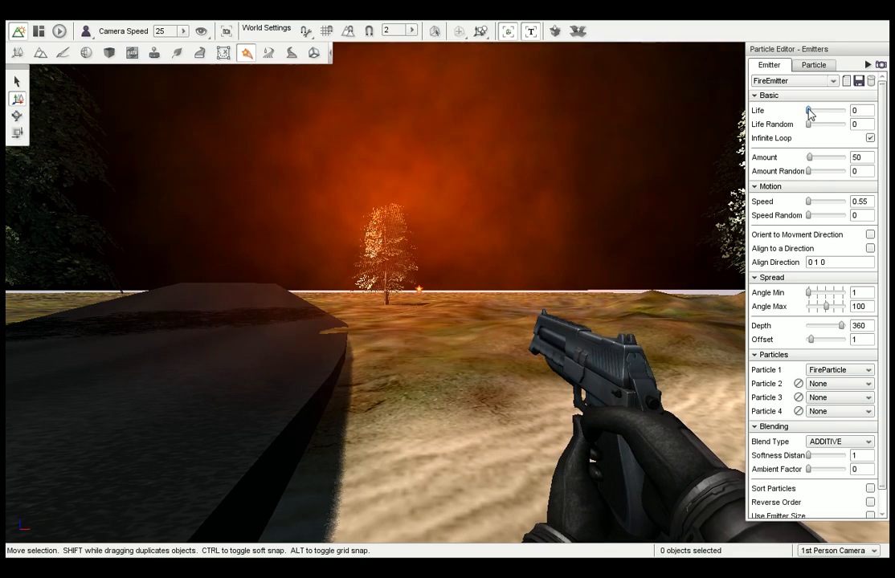
Set FireEmitter's amount to 250.8, amount random to 249.8, speed and speed random to 0, depth to 52.50 and offset to 1.875.
{"action": "left_click_drag", "start_coordinate": [808, 110], "coordinate": [808, 116]}
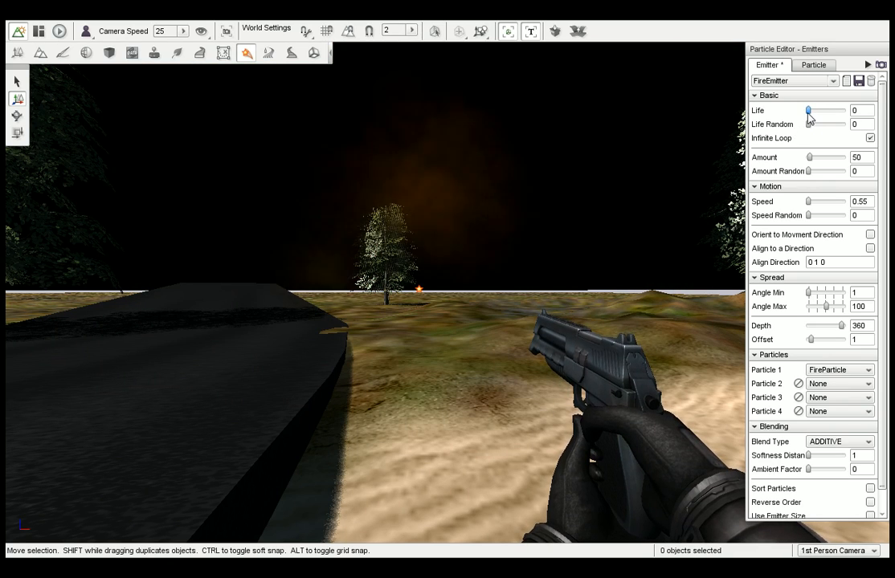
{"action": "mouse_move", "coordinate": [808, 201]}
{"action": "left_mouse_down"}
{"action": "mouse_move", "coordinate": [813, 220]}
{"action": "mouse_move", "coordinate": [807, 208]}
{"action": "left_mouse_up"}
{"action": "left_click_drag", "start_coordinate": [811, 172], "coordinate": [820, 178]}
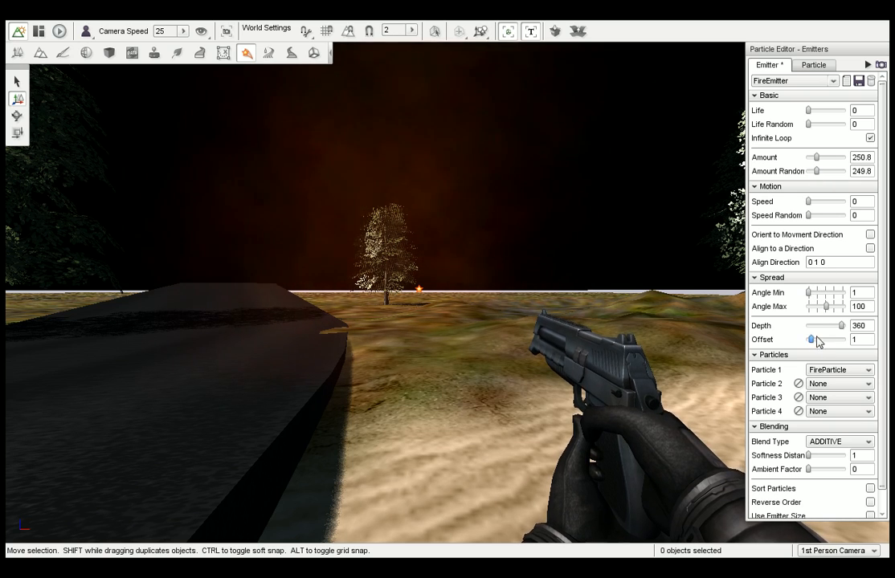
{"action": "left_click_drag", "start_coordinate": [841, 327], "coordinate": [816, 345]}
Save the modified FireEmitter and open the particle settings for FireParticle.
{"action": "right_click_drag", "start_coordinate": [699, 322], "coordinate": [676, 323]}
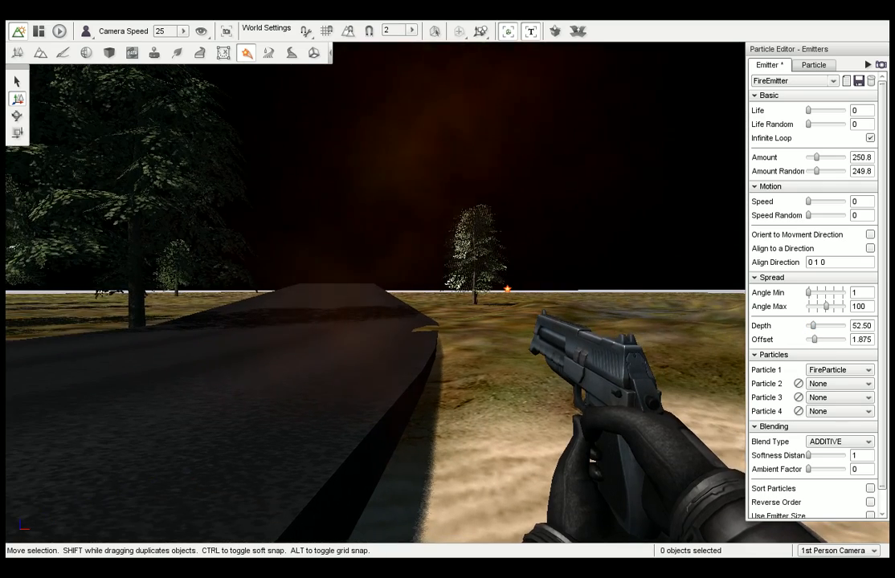
{"action": "middle_click_drag", "start_coordinate": [698, 323], "coordinate": [679, 304]}
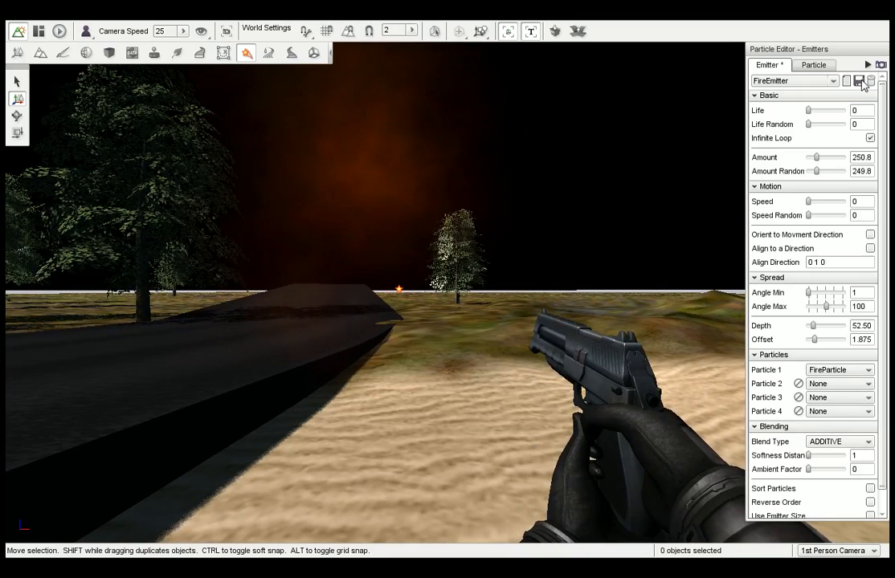
{"action": "left_click", "coordinate": [859, 81]}
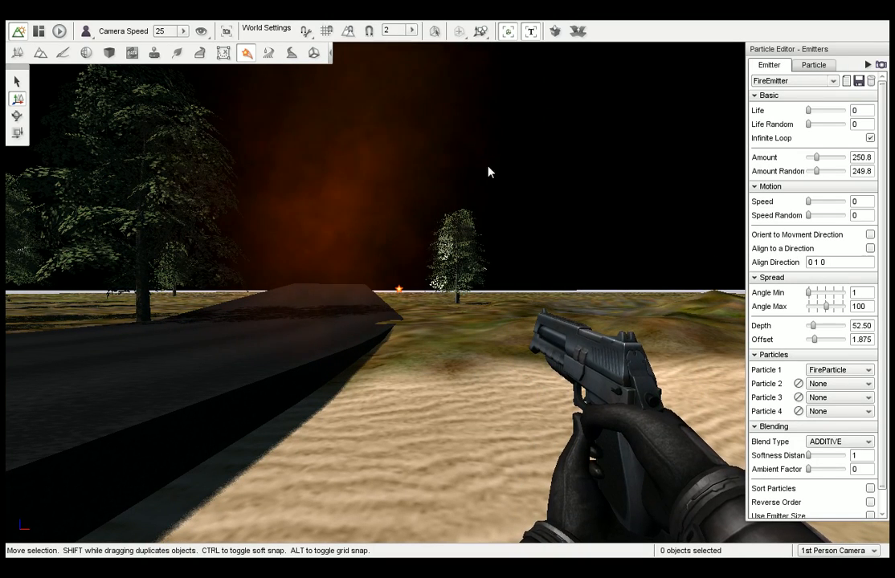
{"action": "left_click", "coordinate": [811, 70]}
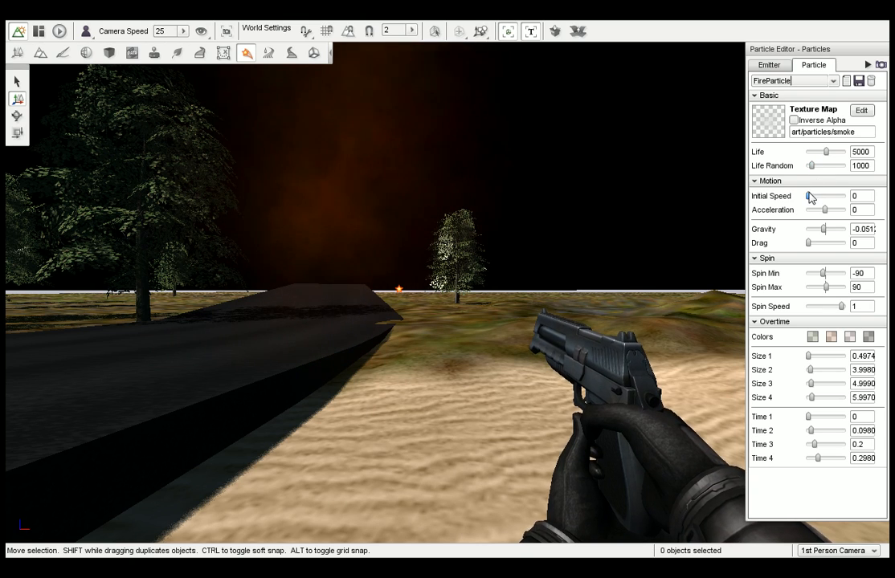
Set FireParticle's acceleration to 4.583, gravity -0.54, drag 0.104, spin min 41.15, spin max 417, sizes 16.67, 18.75, 18.75, 21.88, times 0.333, 0.271, 0.229, 0.375.
{"action": "left_click_drag", "start_coordinate": [809, 196], "coordinate": [827, 277]}
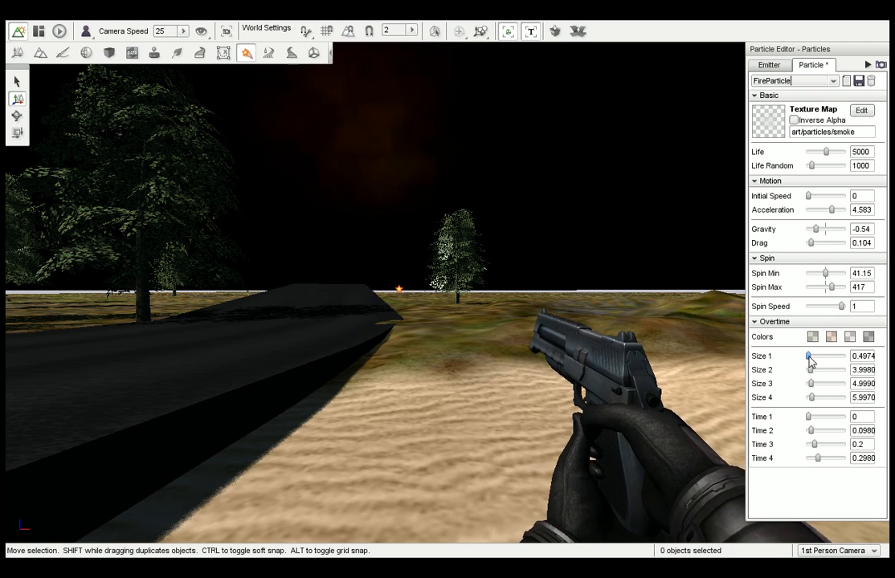
{"action": "left_click_drag", "start_coordinate": [809, 358], "coordinate": [820, 459]}
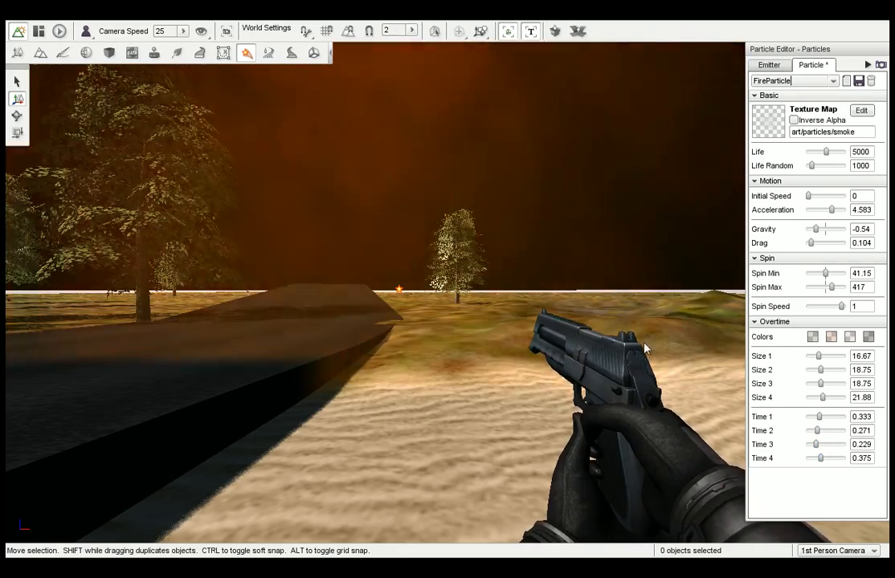
{"action": "key", "text": "s"}
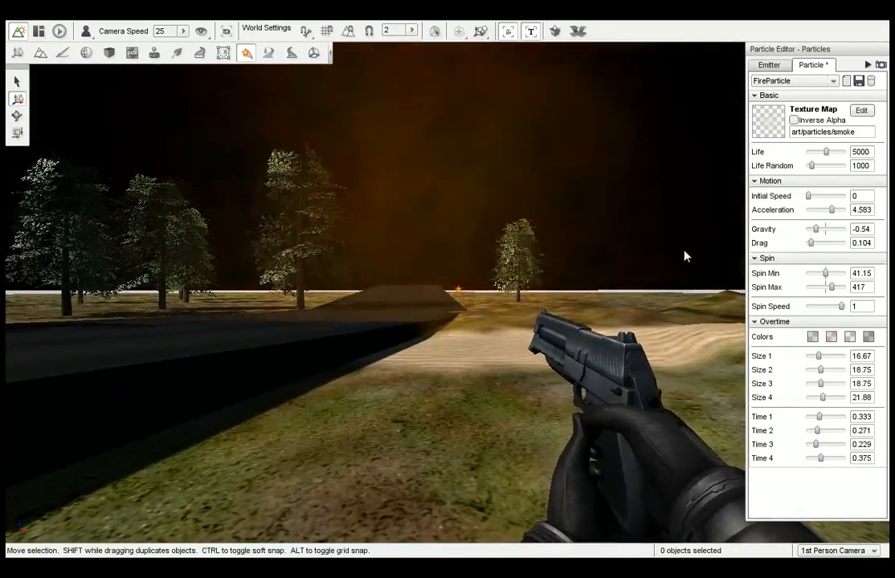
Set FireEmitter's amount to 42.63 and amount random to 0, and save the emitter.
{"action": "left_click", "coordinate": [768, 65]}
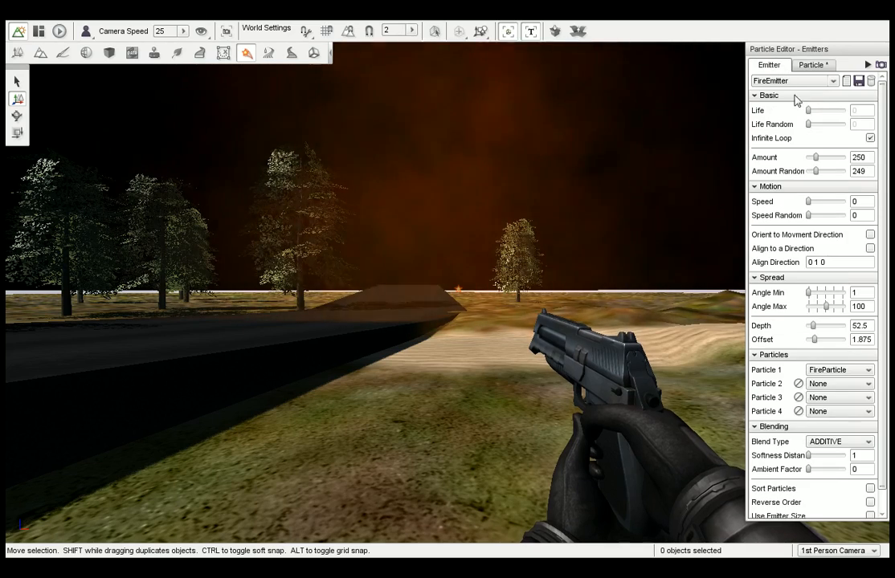
{"action": "left_click_drag", "start_coordinate": [815, 158], "coordinate": [803, 160]}
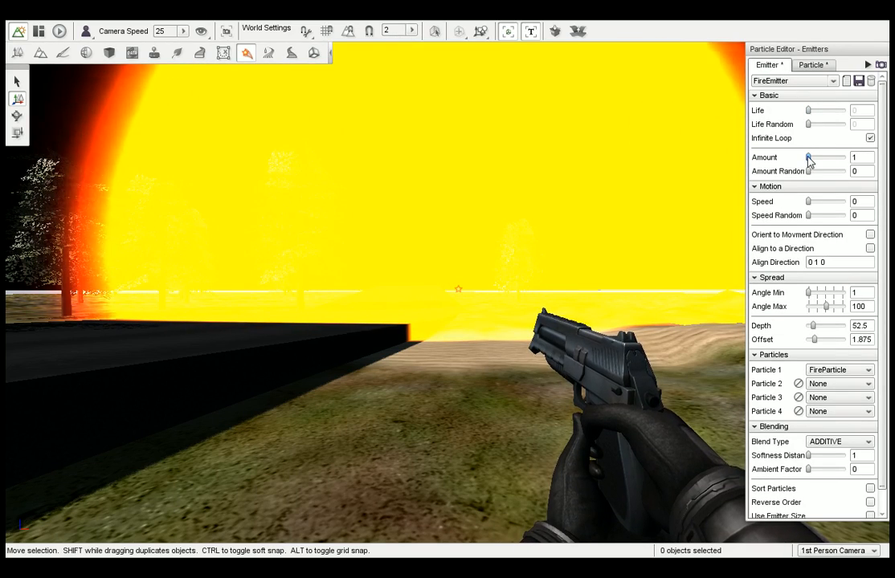
{"action": "left_click_drag", "start_coordinate": [808, 160], "coordinate": [811, 161]}
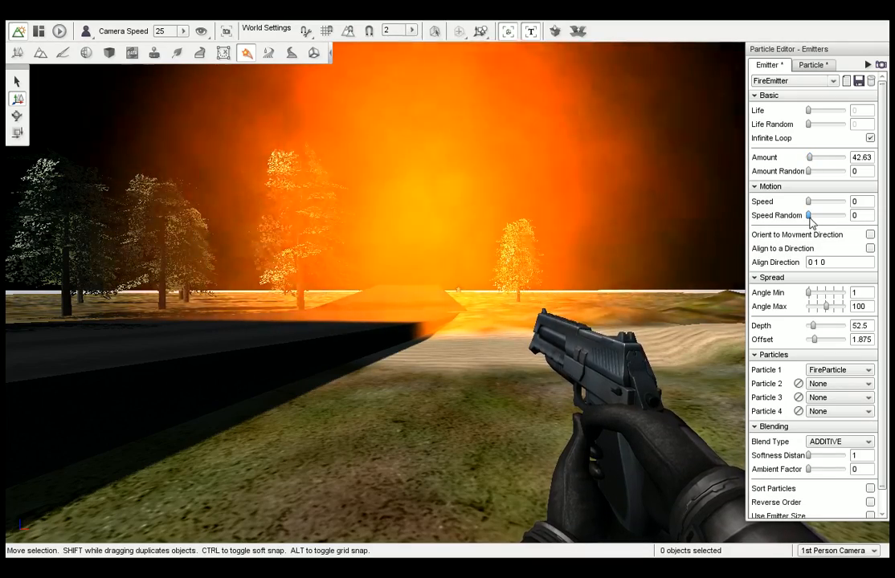
{"action": "left_click_drag", "start_coordinate": [809, 217], "coordinate": [810, 159]}
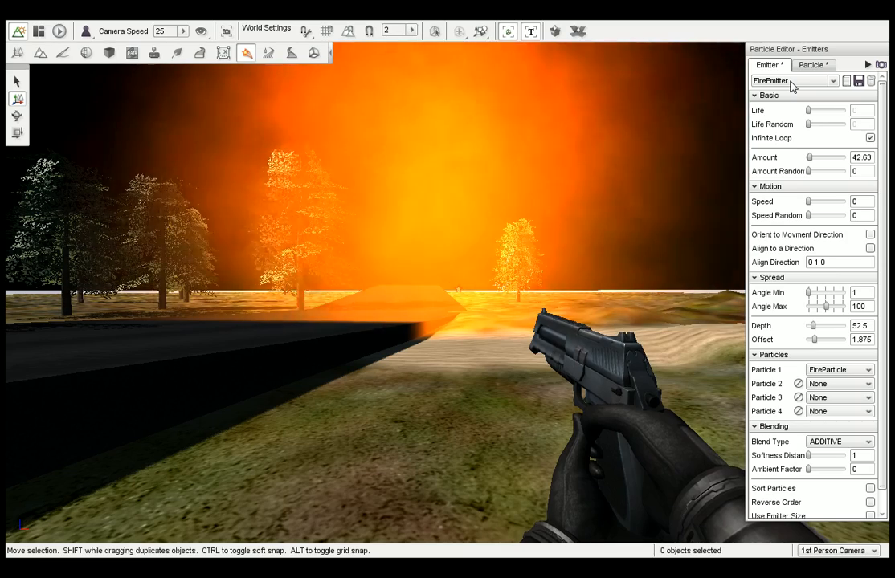
{"action": "left_click", "coordinate": [857, 82]}
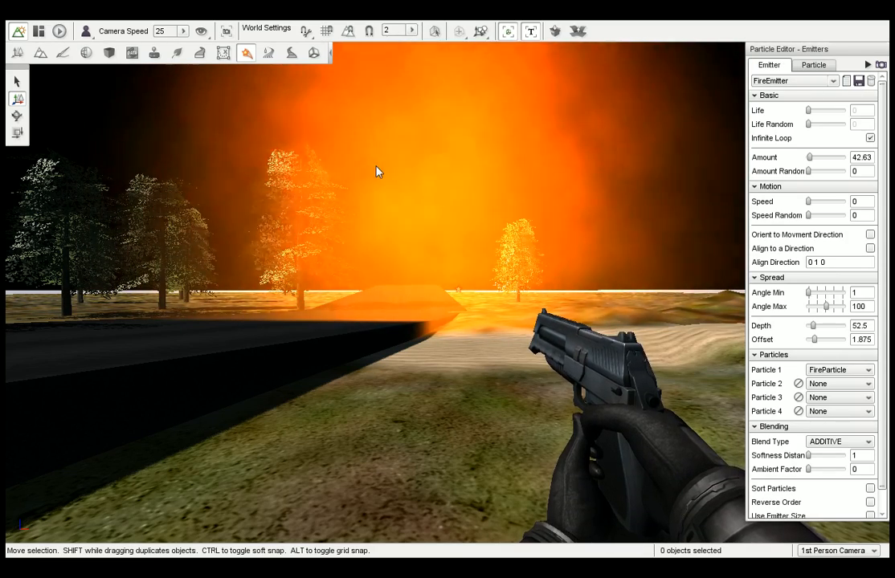
Switch to the Object Editor and browse the Level objects in the library.
{"action": "left_click", "coordinate": [18, 54]}
{"action": "left_click", "coordinate": [827, 67]}
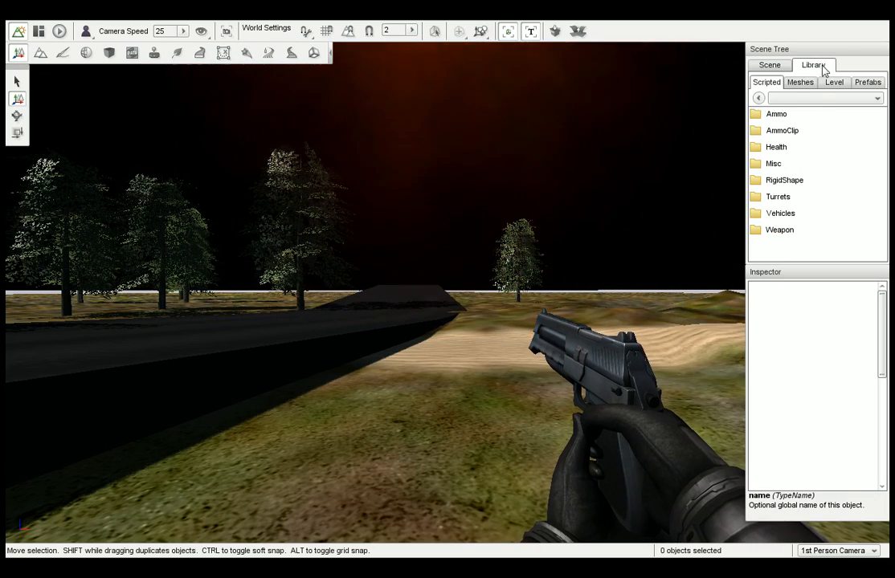
{"action": "left_click", "coordinate": [832, 83]}
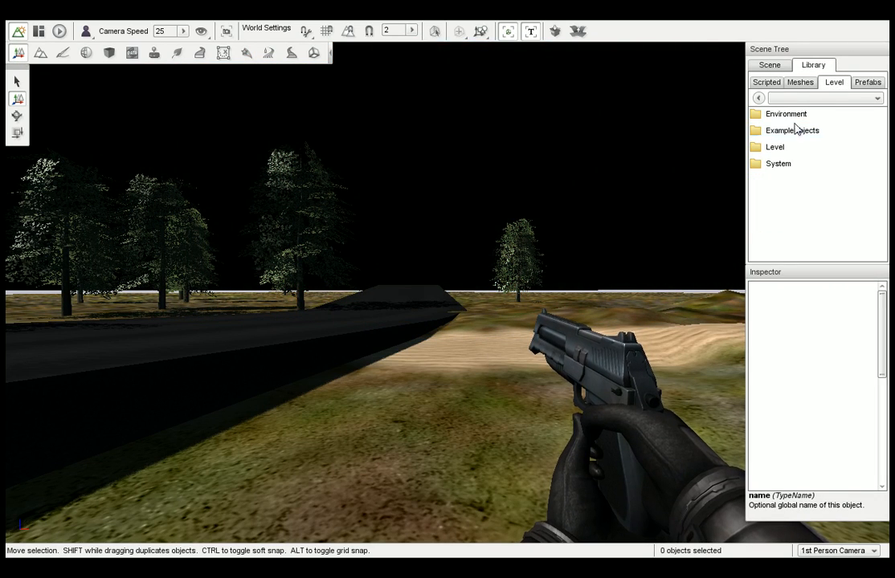
{"action": "left_click", "coordinate": [781, 150]}
Switch to the River Editor and draw a two-node river across the white hollow beside the black road.
{"action": "left_click", "coordinate": [270, 53]}
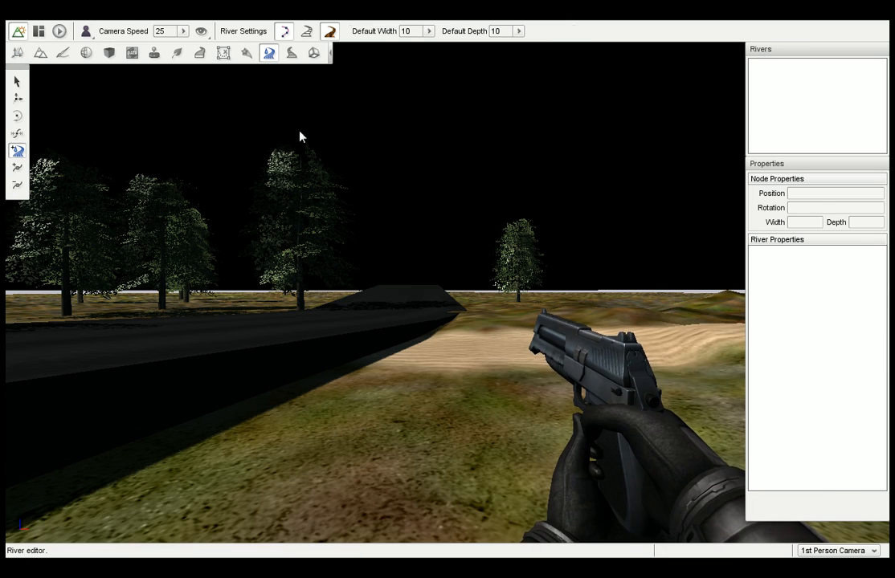
{"action": "right_click_drag", "start_coordinate": [299, 131], "coordinate": [213, 131]}
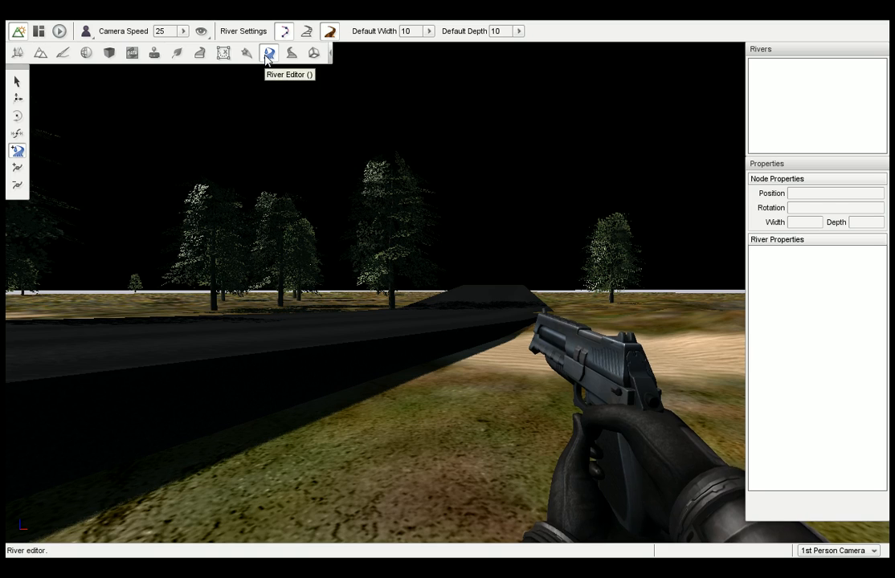
{"action": "right_click_drag", "start_coordinate": [341, 142], "coordinate": [440, 142]}
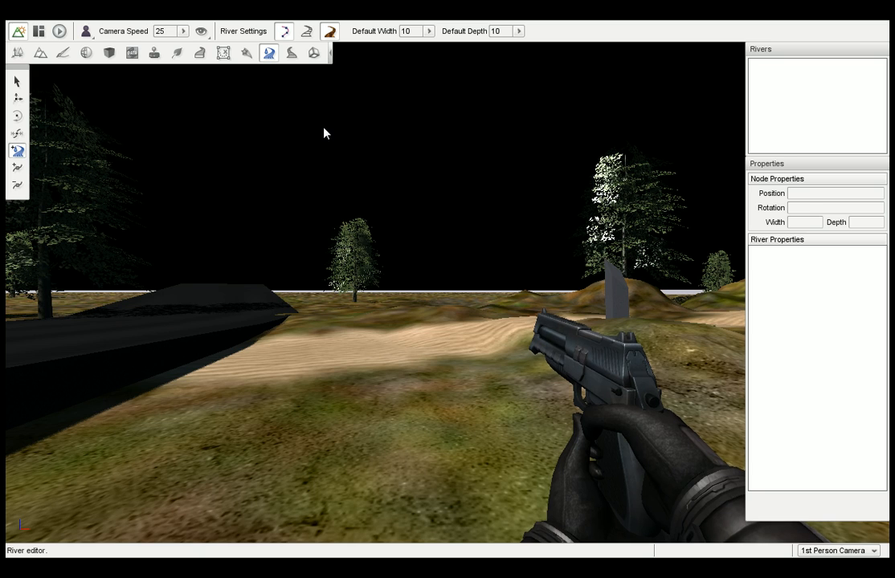
{"action": "right_click_drag", "start_coordinate": [447, 293], "coordinate": [357, 293]}
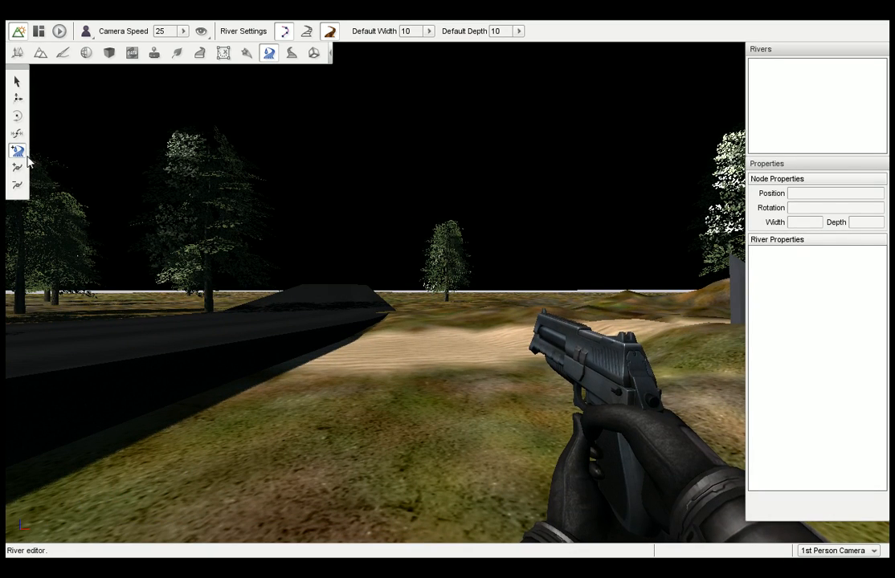
{"action": "right_click_drag", "start_coordinate": [408, 280], "coordinate": [209, 279]}
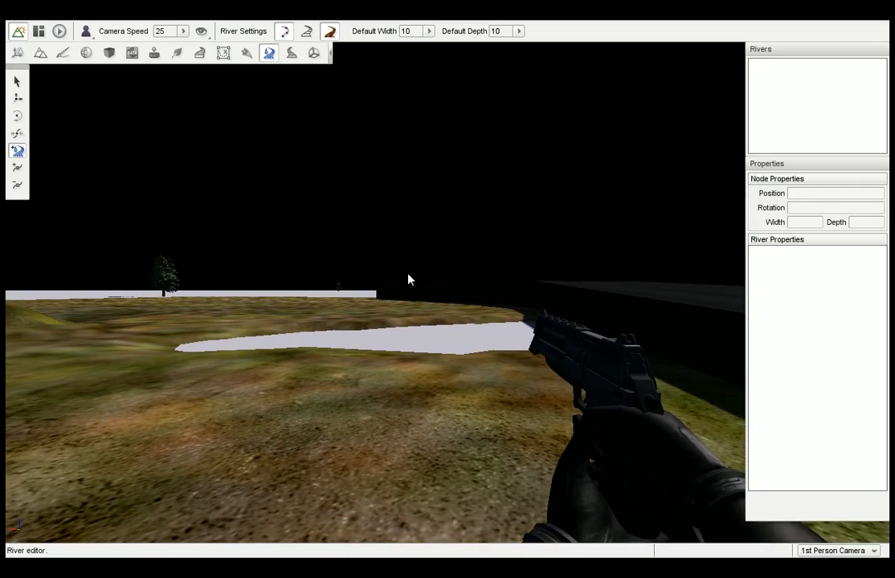
{"action": "left_click", "coordinate": [185, 353]}
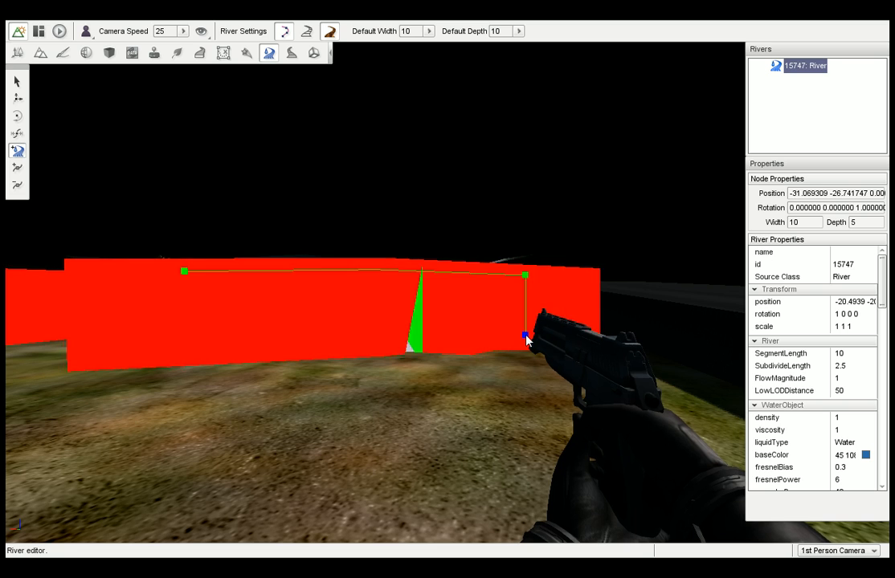
{"action": "left_click", "coordinate": [526, 341]}
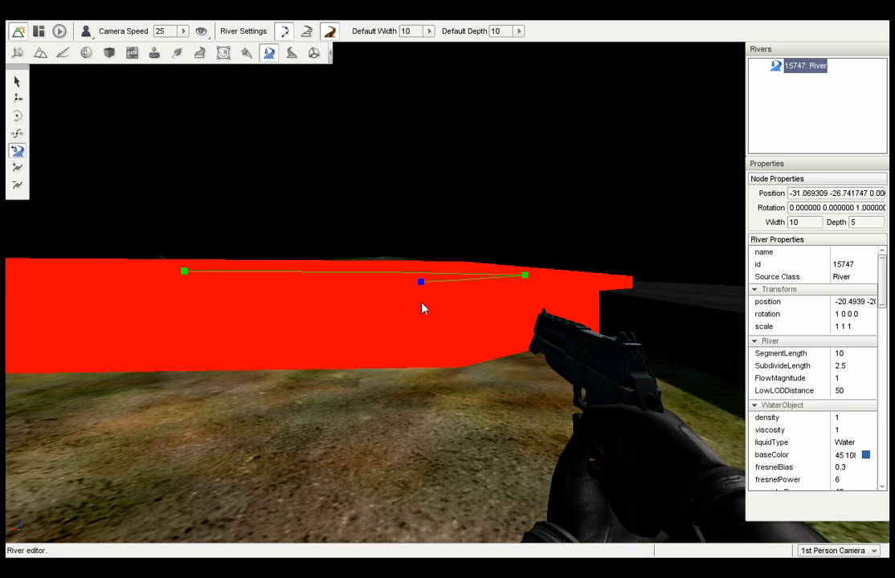
{"action": "key", "text": "Escape"}
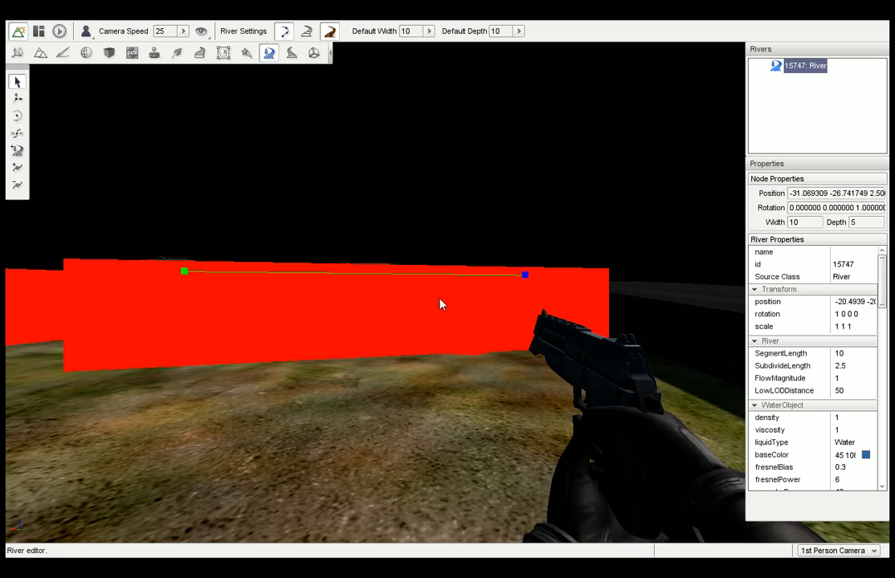
Return to the Object Editor, select River in the scene tree and lower it into the hollow.
{"action": "left_click", "coordinate": [19, 55]}
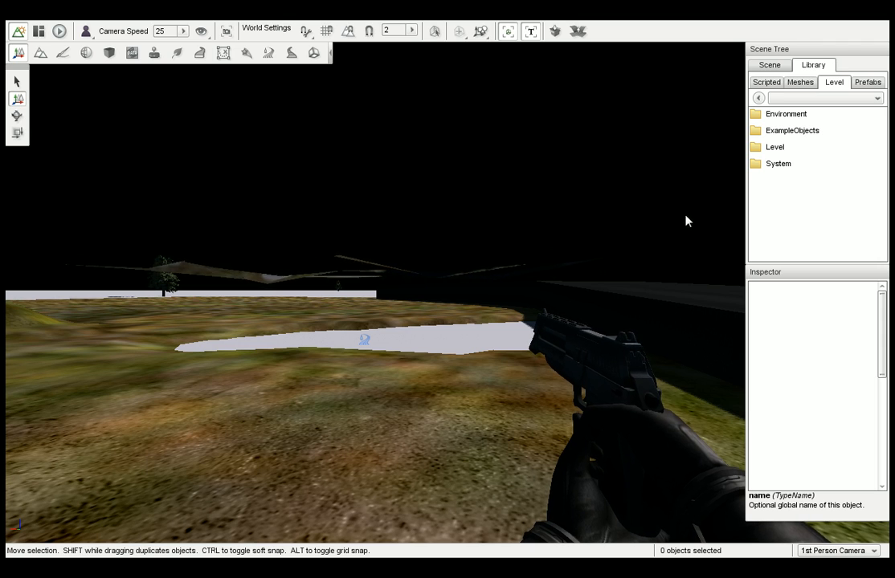
{"action": "left_click", "coordinate": [769, 65]}
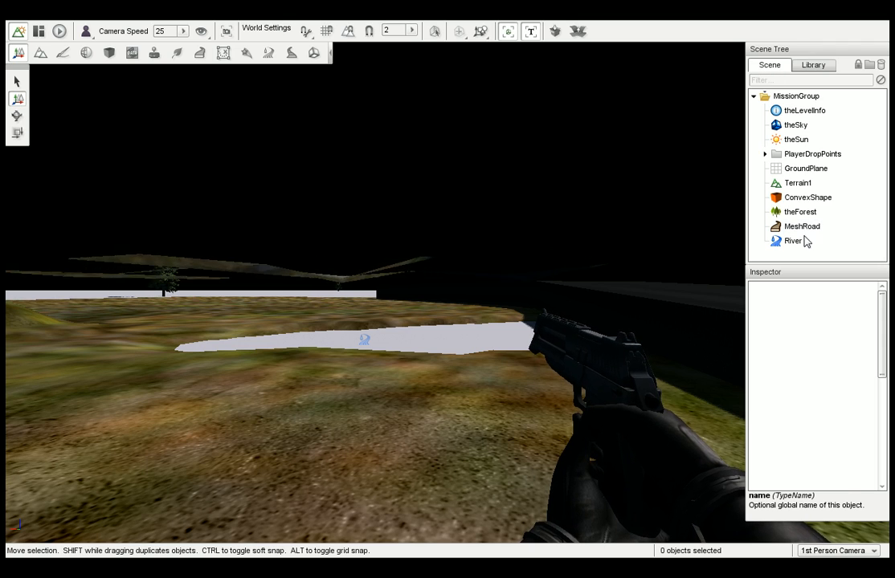
{"action": "left_click", "coordinate": [795, 241]}
{"action": "left_click_drag", "start_coordinate": [364, 279], "coordinate": [366, 343]}
{"action": "key", "text": "w"}
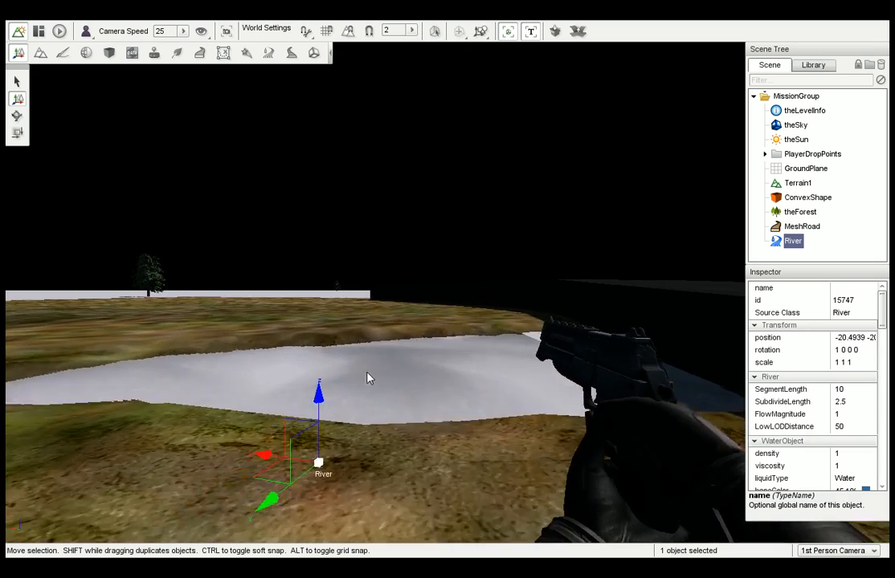
Raise the river to try walking through its water, and lower it back into the hollow.
{"action": "left_click_drag", "start_coordinate": [312, 408], "coordinate": [317, 338]}
{"action": "key", "text": "w"}
{"action": "key", "text": "w"}
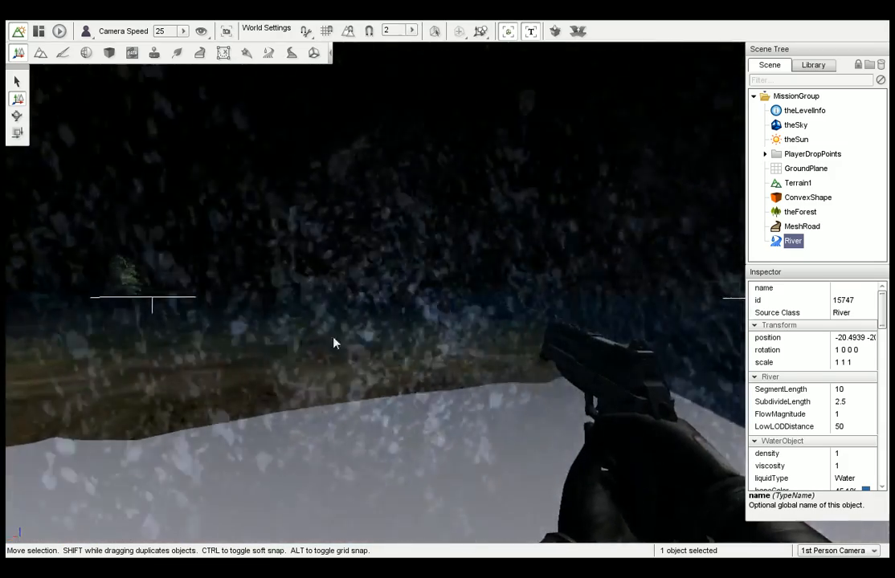
{"action": "mouse_move", "coordinate": [336, 343]}
{"action": "right_mouse_down"}
{"action": "mouse_move", "coordinate": [257, 343]}
{"action": "mouse_move", "coordinate": [340, 342]}
{"action": "right_mouse_up"}
{"action": "key", "text": "s"}
{"action": "left_click_drag", "start_coordinate": [313, 331], "coordinate": [325, 395]}
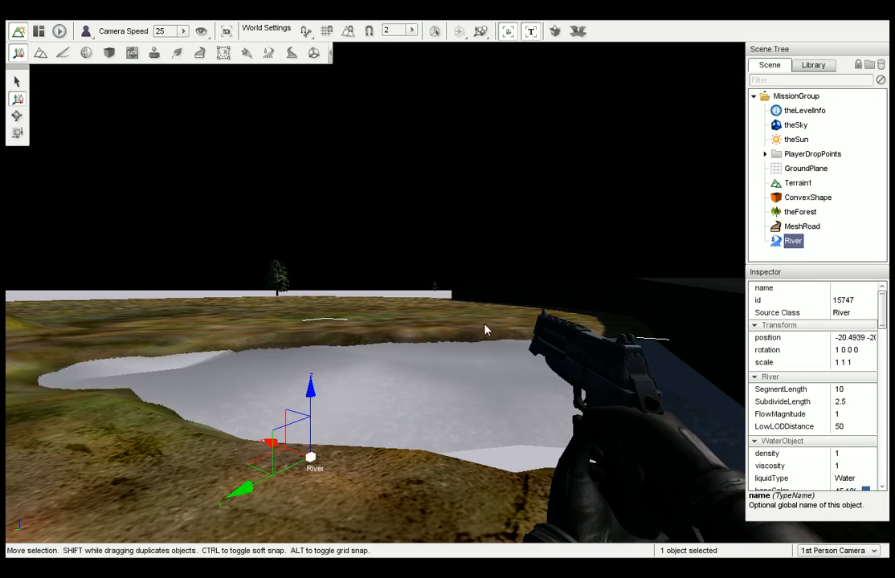
Set the river's baseColor to yellow and its fresnelBias to 2.
{"action": "scroll", "coordinate": [882, 330], "scroll_direction": "down", "scroll_amount": 1}
{"action": "left_click_drag", "start_coordinate": [881, 329], "coordinate": [882, 351]}
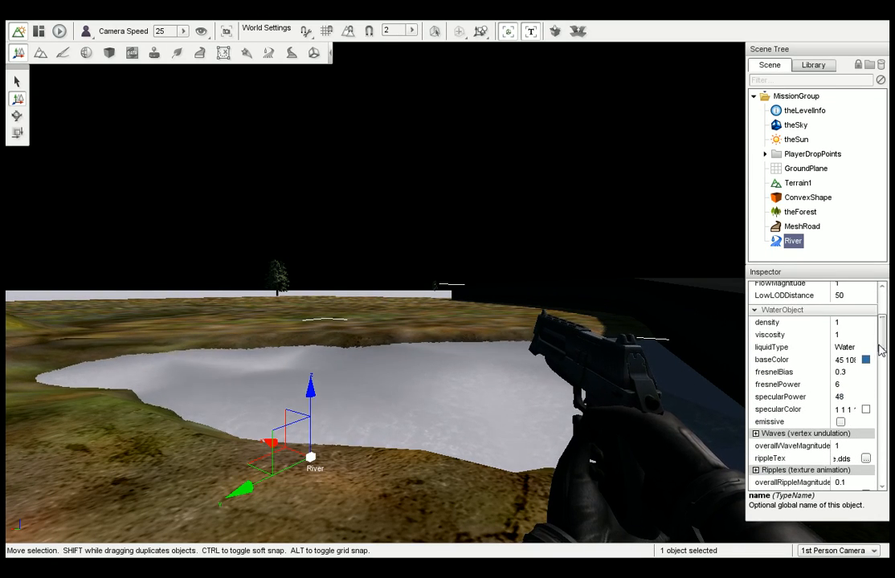
{"action": "left_click", "coordinate": [848, 353]}
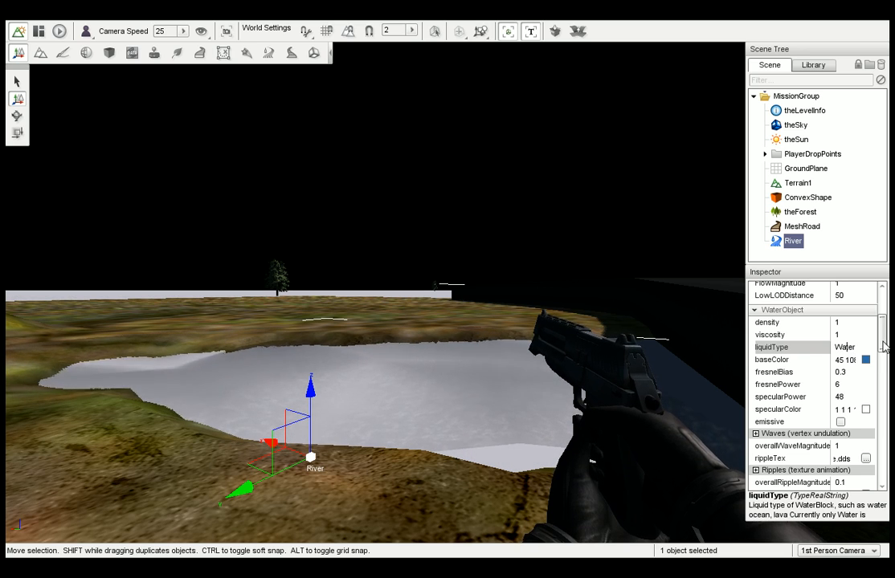
{"action": "left_click_drag", "start_coordinate": [883, 344], "coordinate": [883, 351]}
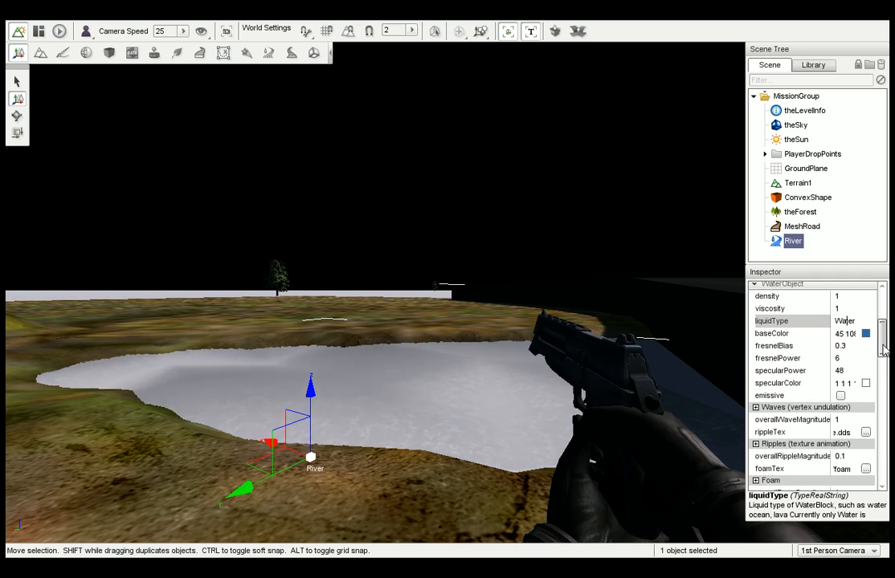
{"action": "left_click", "coordinate": [866, 337]}
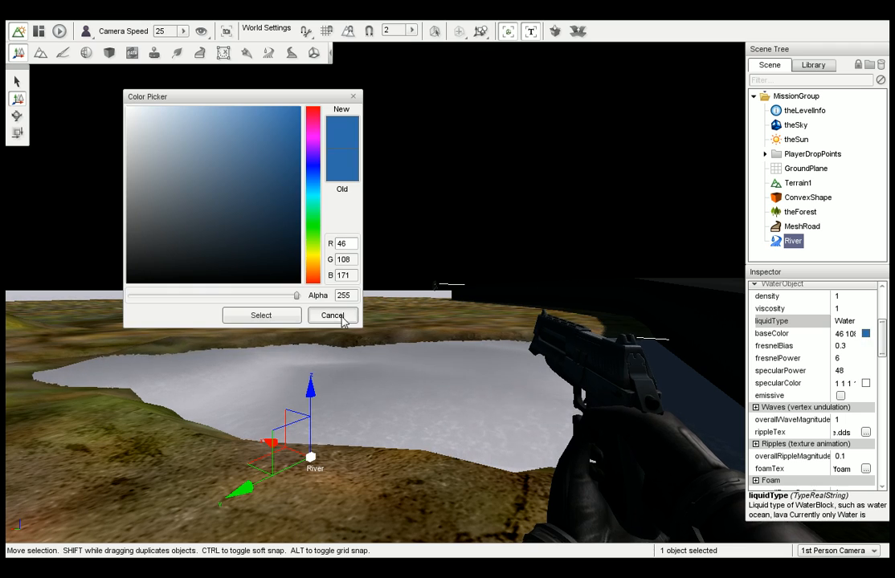
{"action": "left_click", "coordinate": [312, 257]}
{"action": "left_click", "coordinate": [265, 316]}
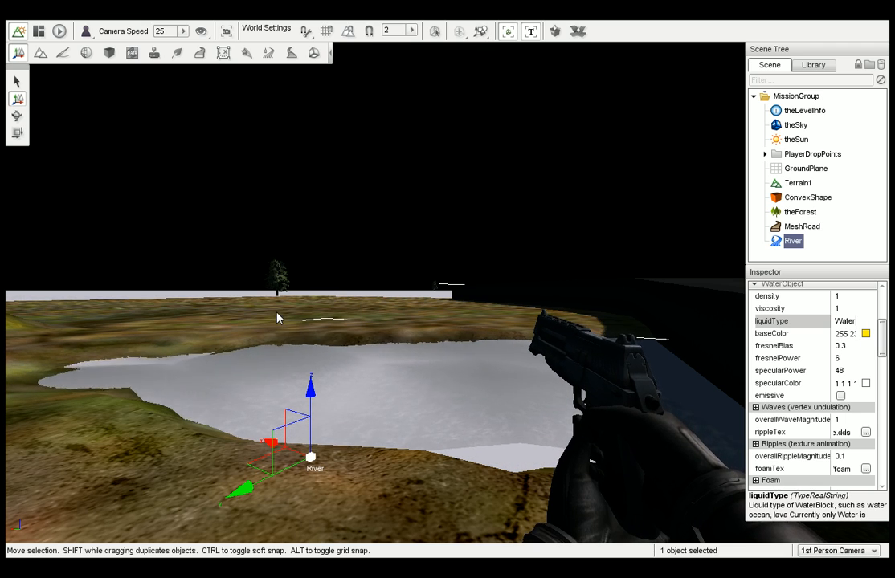
{"action": "left_click", "coordinate": [855, 347]}
{"action": "type", "text": "2"}
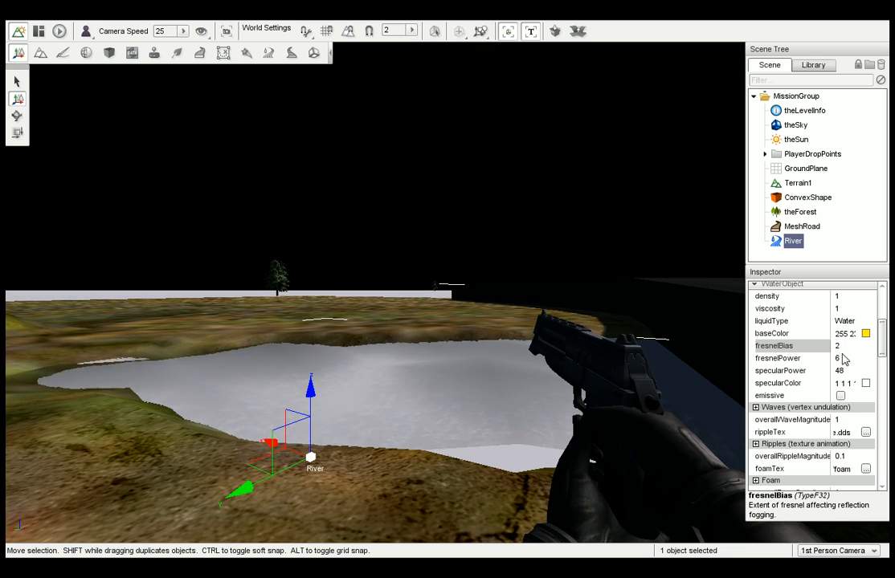
Set the river's specularColor to blue.
{"action": "left_click", "coordinate": [865, 384]}
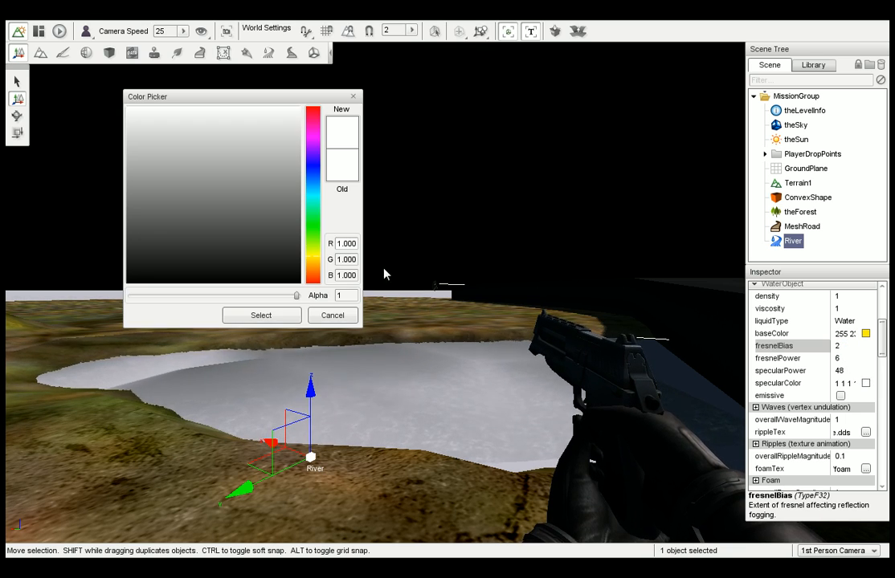
{"action": "left_click", "coordinate": [286, 192]}
{"action": "left_click", "coordinate": [312, 166]}
{"action": "left_click", "coordinate": [262, 315]}
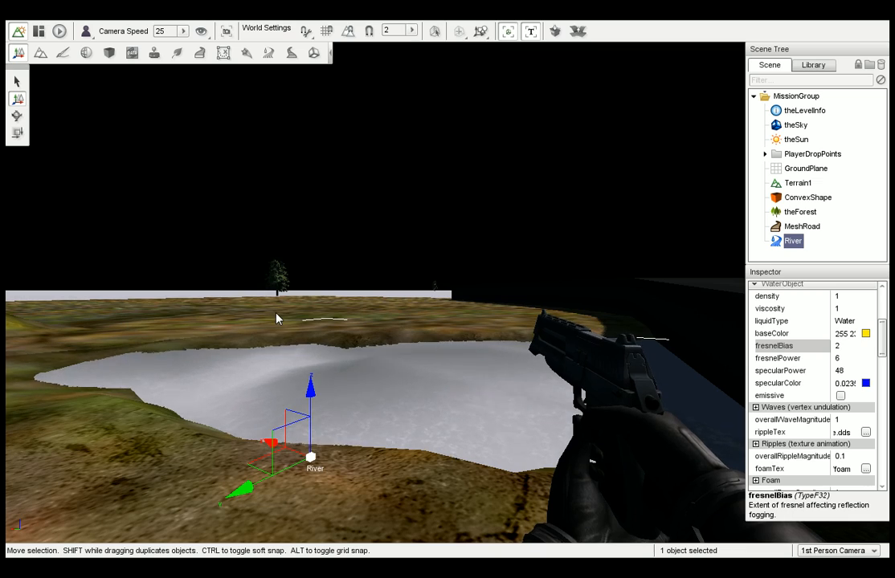
Shift the river sideways toward the black road and look over the pond from farther back.
{"action": "right_click_drag", "start_coordinate": [331, 303], "coordinate": [482, 287]}
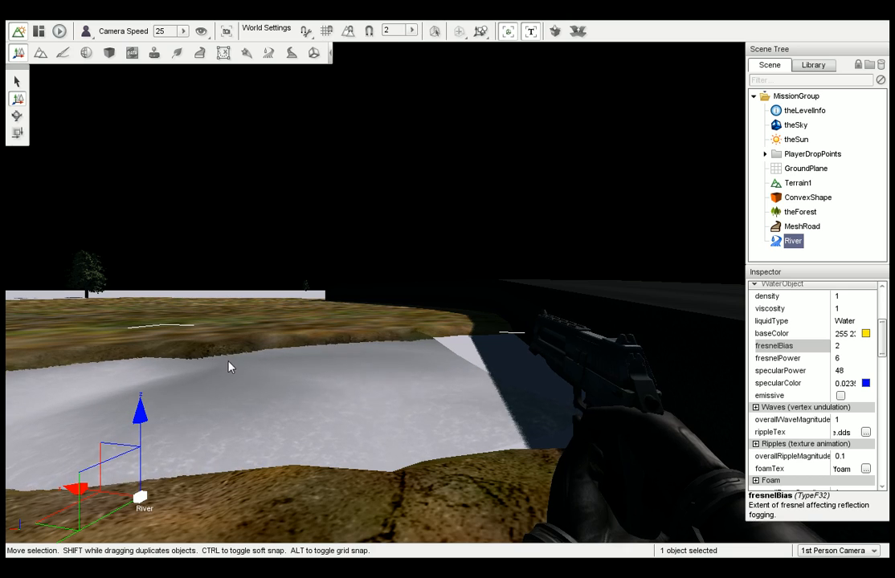
{"action": "left_click_drag", "start_coordinate": [117, 508], "coordinate": [305, 478]}
{"action": "right_click_drag", "start_coordinate": [305, 479], "coordinate": [260, 478]}
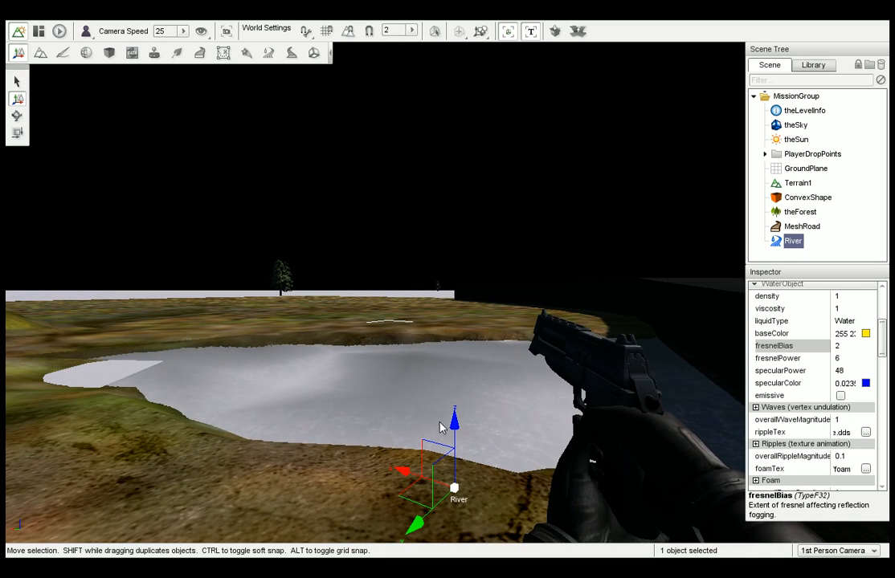
{"action": "mouse_move", "coordinate": [441, 428]}
{"action": "left_mouse_down"}
{"action": "mouse_move", "coordinate": [454, 442]}
{"action": "mouse_move", "coordinate": [454, 433]}
{"action": "left_mouse_up"}
{"action": "right_click_drag", "start_coordinate": [408, 408], "coordinate": [514, 408]}
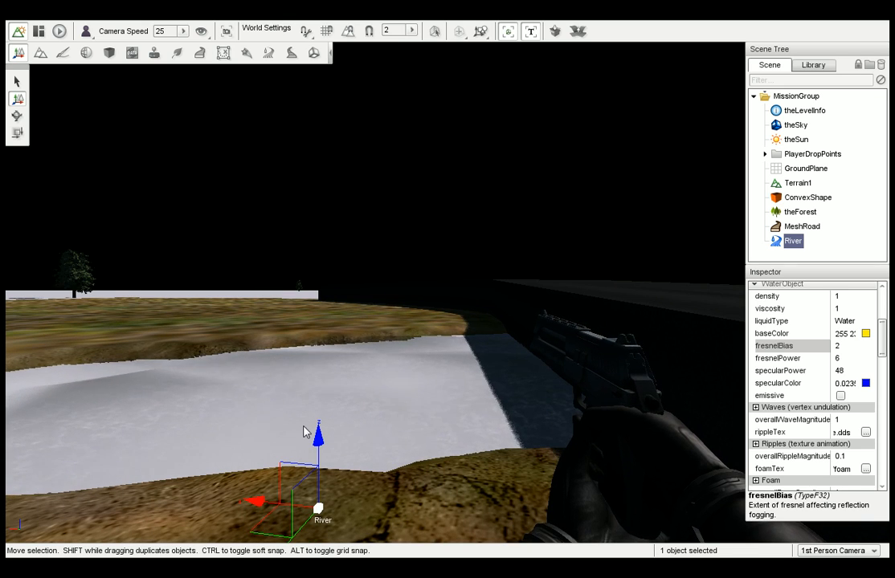
{"action": "key", "text": "s"}
{"action": "right_click_drag", "start_coordinate": [298, 365], "coordinate": [290, 358]}
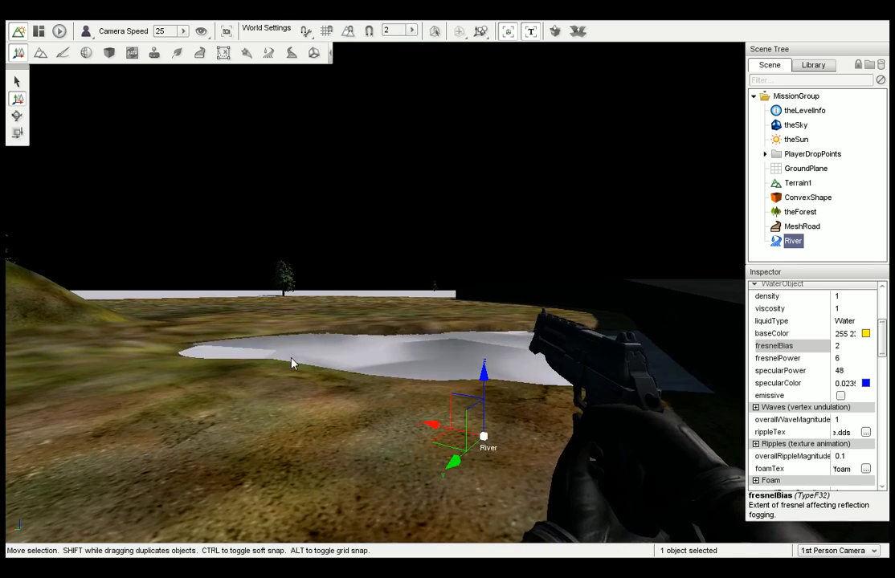
Set the river's reflection cubemap to WarnMatCubeMap in the River Editor.
{"action": "left_click", "coordinate": [269, 53]}
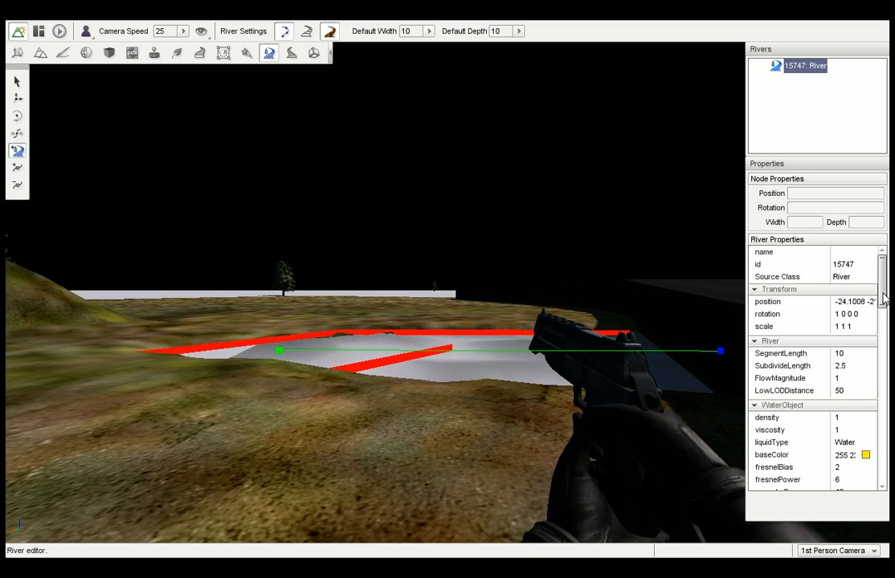
{"action": "scroll", "coordinate": [877, 347], "scroll_direction": "down", "scroll_amount": 5}
{"action": "scroll", "coordinate": [879, 346], "scroll_direction": "down", "scroll_amount": 1}
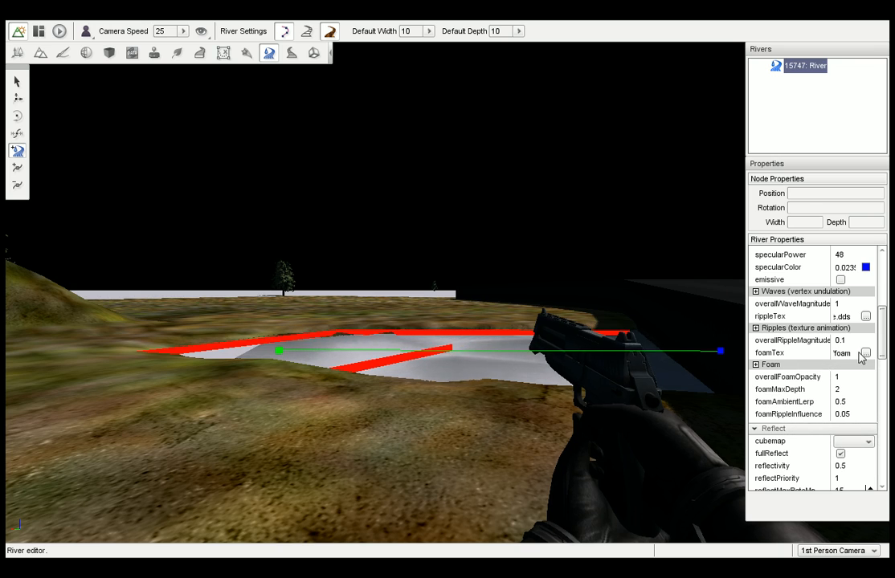
{"action": "left_click", "coordinate": [868, 444]}
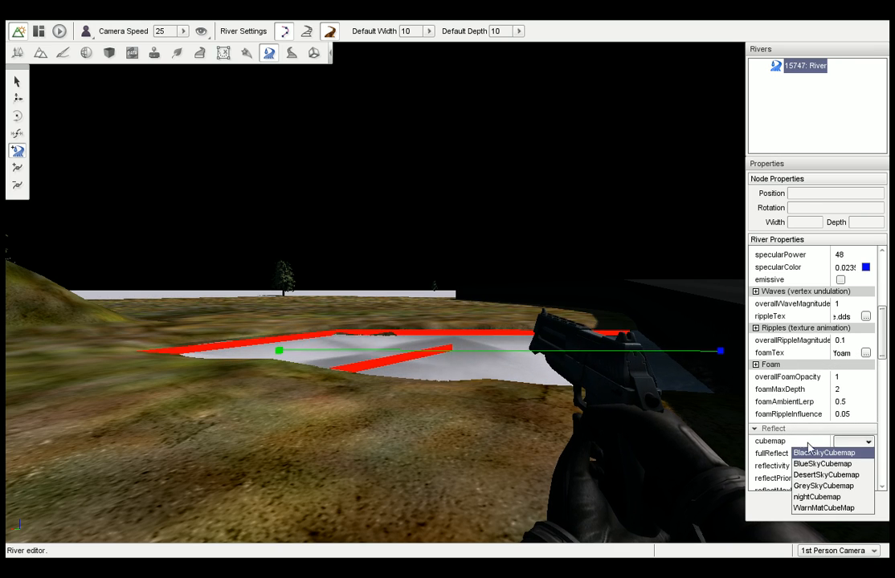
{"action": "left_click", "coordinate": [833, 508]}
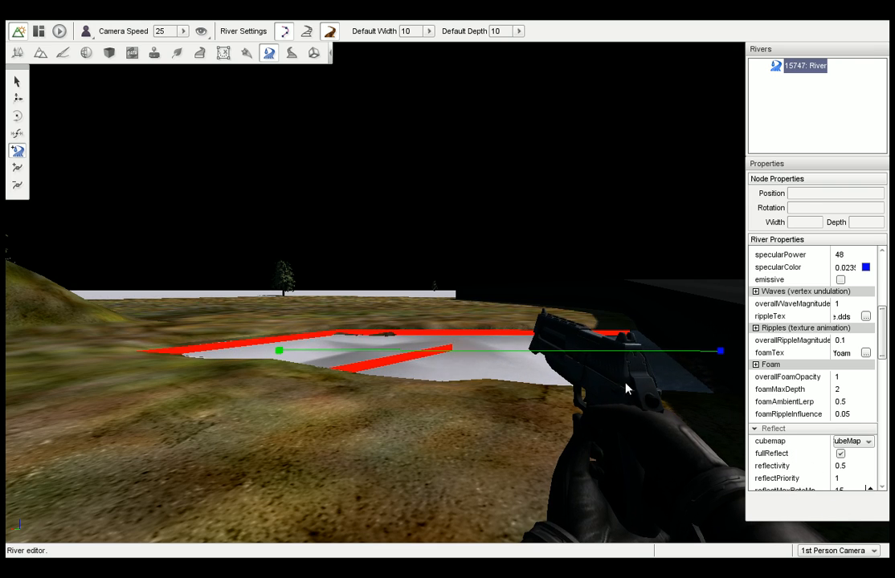
Open the Road Editor and walk past the trees and sand path to open grass facing the hills.
{"action": "left_click", "coordinate": [292, 53]}
{"action": "right_click_drag", "start_coordinate": [259, 360], "coordinate": [130, 361]}
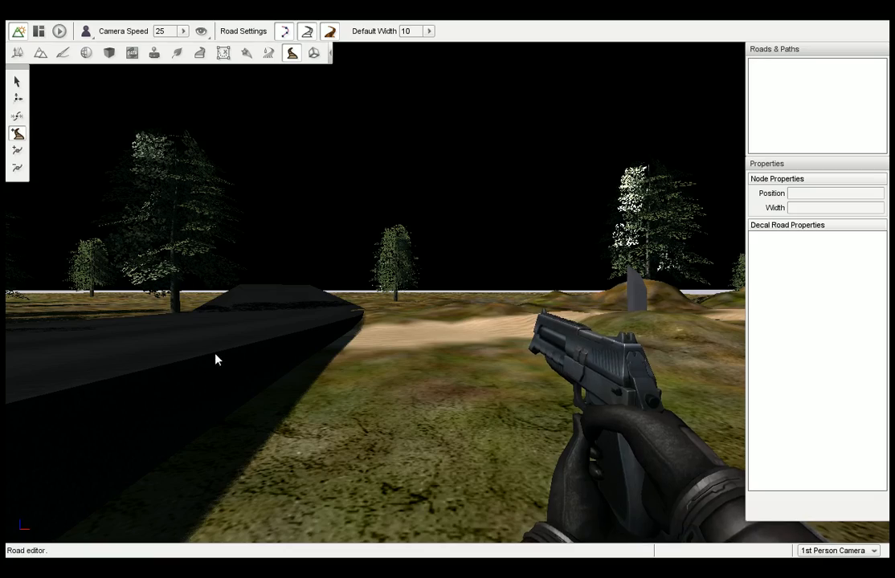
{"action": "right_click_drag", "start_coordinate": [313, 310], "coordinate": [651, 310]}
{"action": "key", "text": "w"}
{"action": "key", "text": "w"}
{"action": "key", "text": "w"}
{"action": "key", "text": "w"}
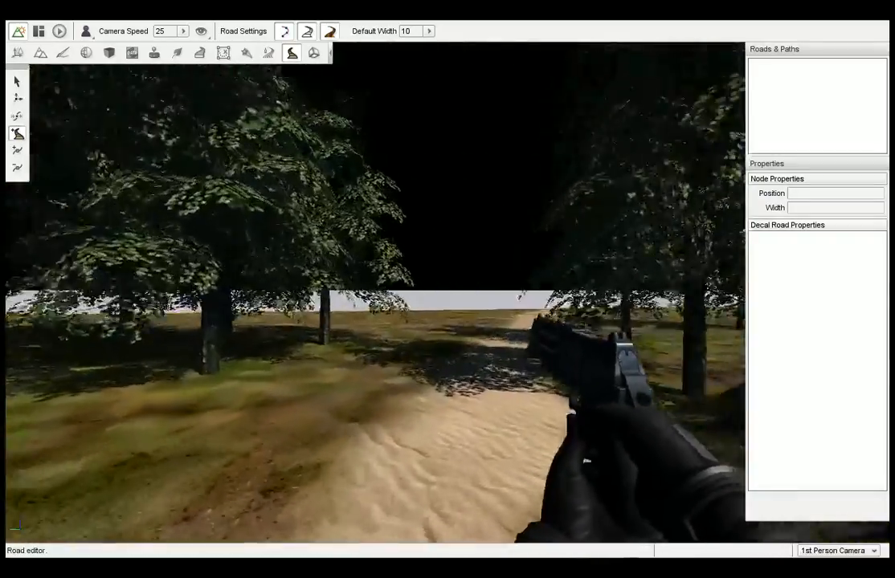
{"action": "right_click_drag", "start_coordinate": [375, 310], "coordinate": [318, 310]}
{"action": "key", "text": "w"}
{"action": "key", "text": "s"}
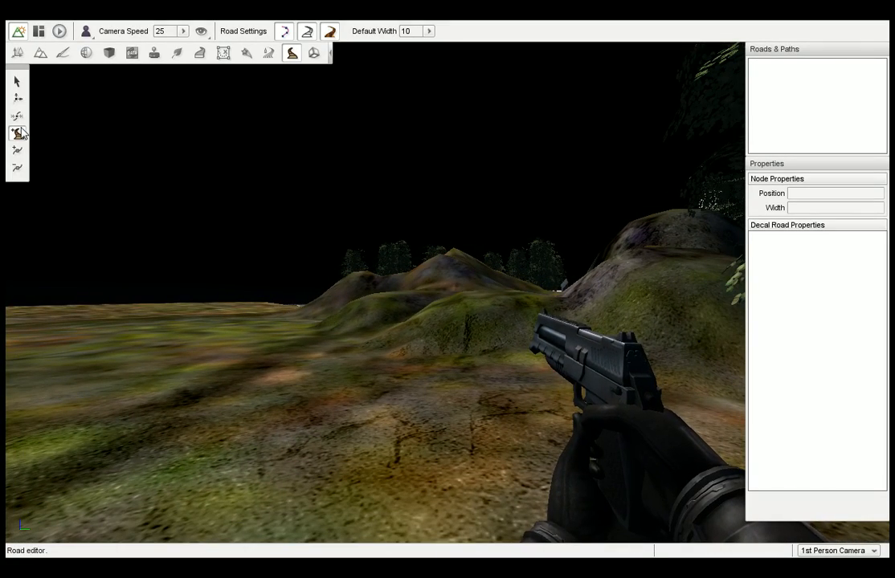
{"action": "right_click_drag", "start_coordinate": [205, 231], "coordinate": [216, 266]}
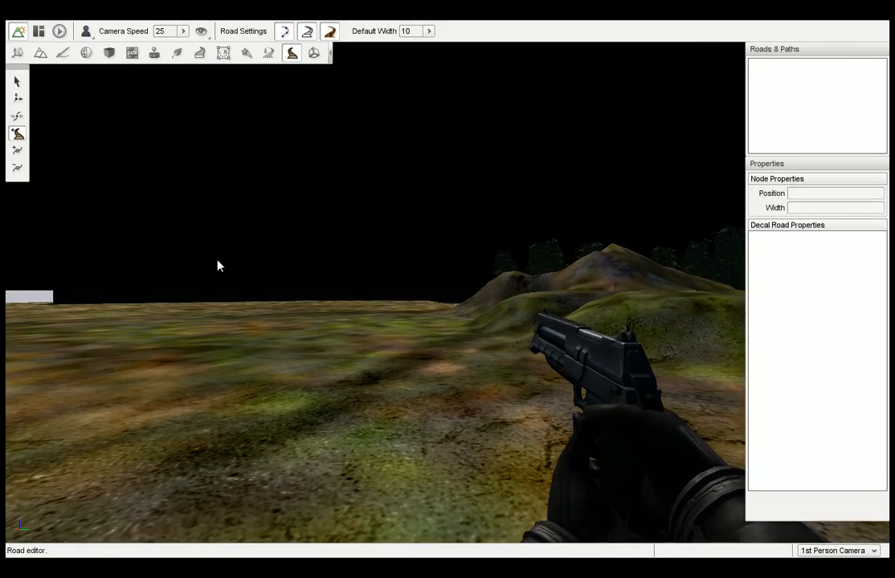
Draw a decal road of width 10 across the grass, over the hill slope and on toward the trees.
{"action": "left_click", "coordinate": [104, 334]}
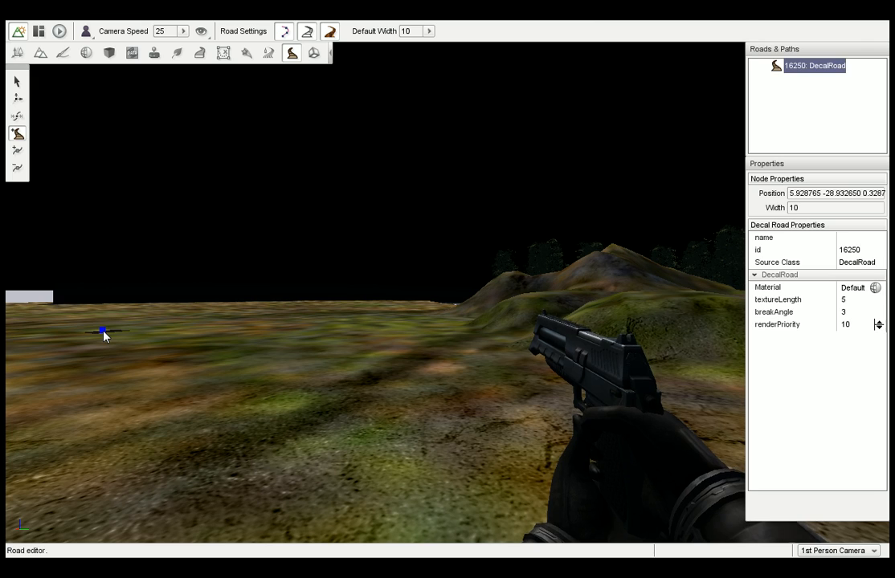
{"action": "left_click", "coordinate": [249, 383]}
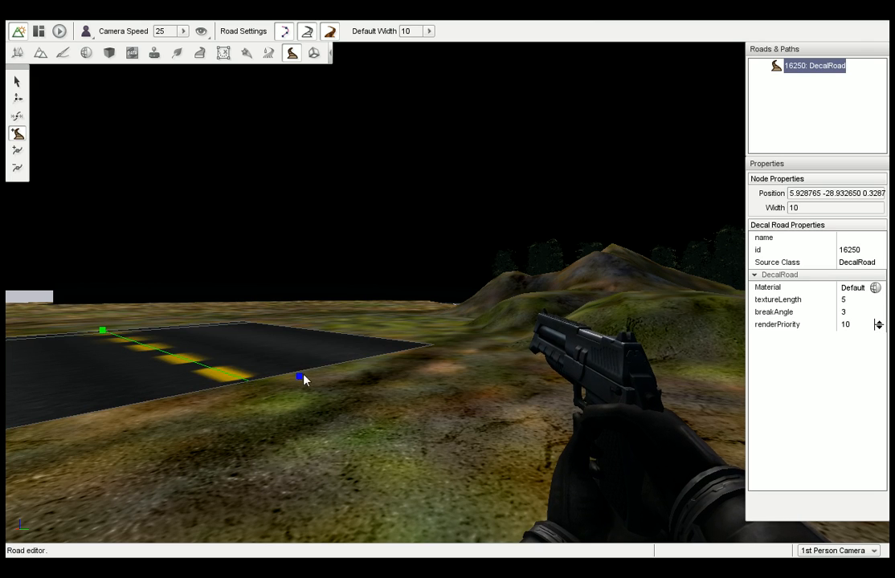
{"action": "left_click", "coordinate": [378, 363]}
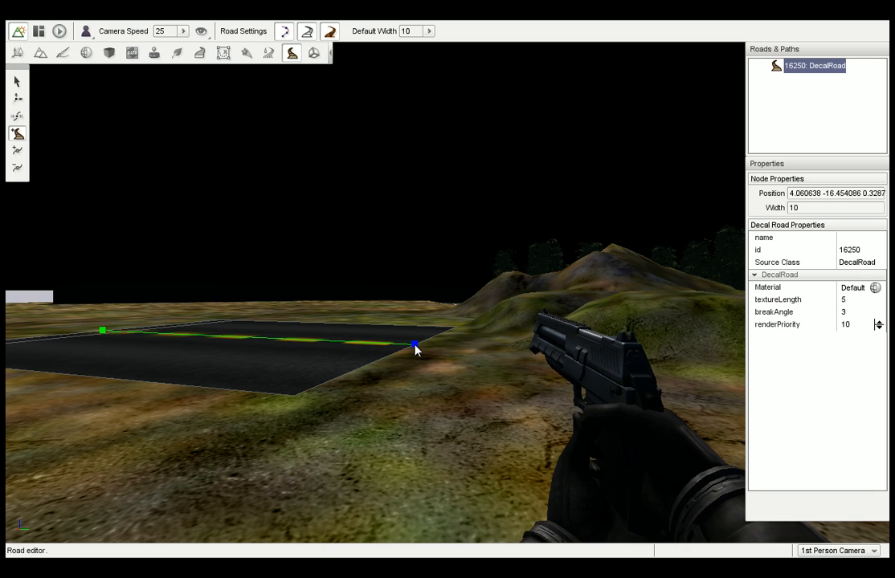
{"action": "right_click_drag", "start_coordinate": [431, 347], "coordinate": [468, 346]}
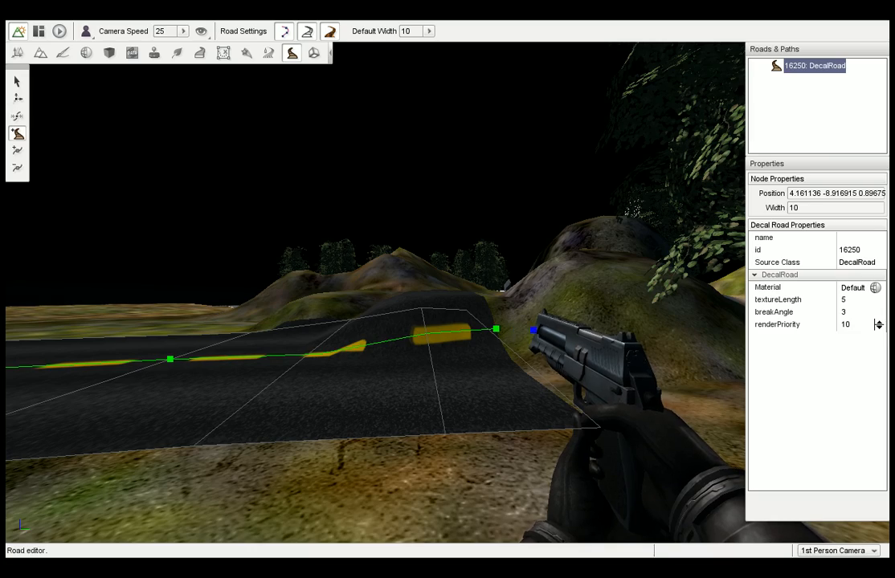
{"action": "right_click_drag", "start_coordinate": [532, 329], "coordinate": [480, 356]}
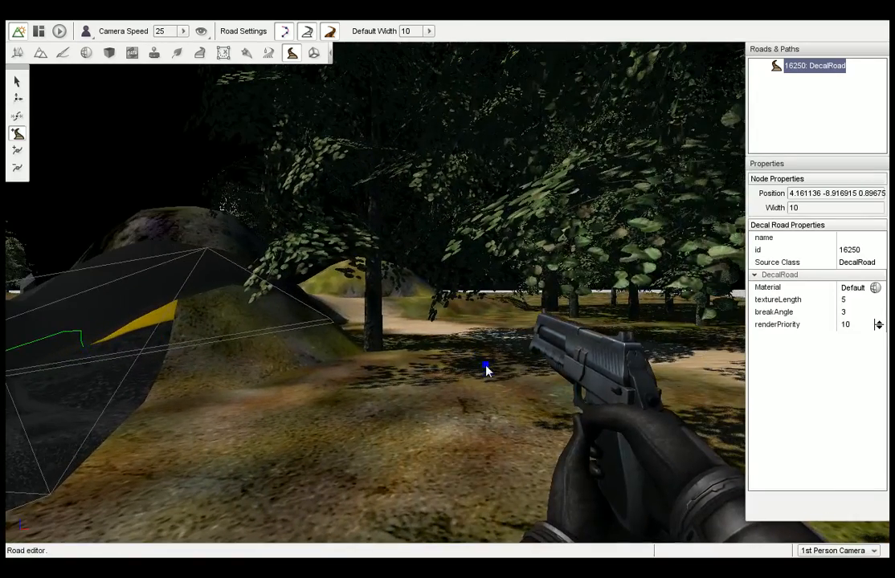
{"action": "left_click", "coordinate": [505, 382]}
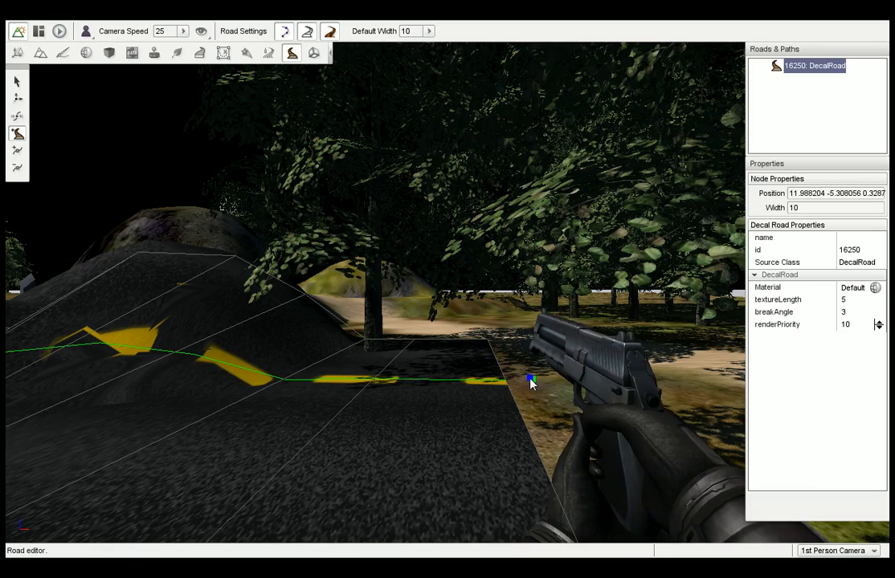
{"action": "right_click_drag", "start_coordinate": [531, 385], "coordinate": [389, 381]}
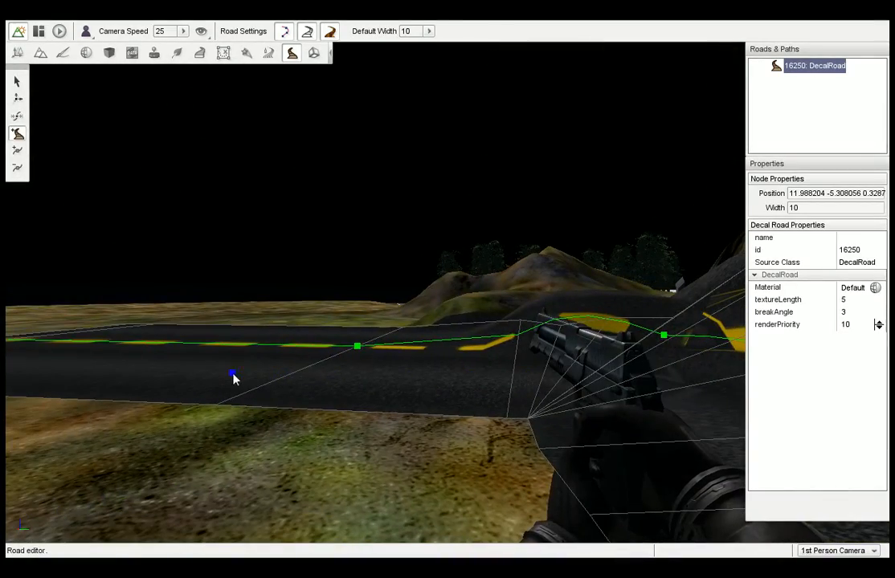
{"action": "key", "text": "1"}
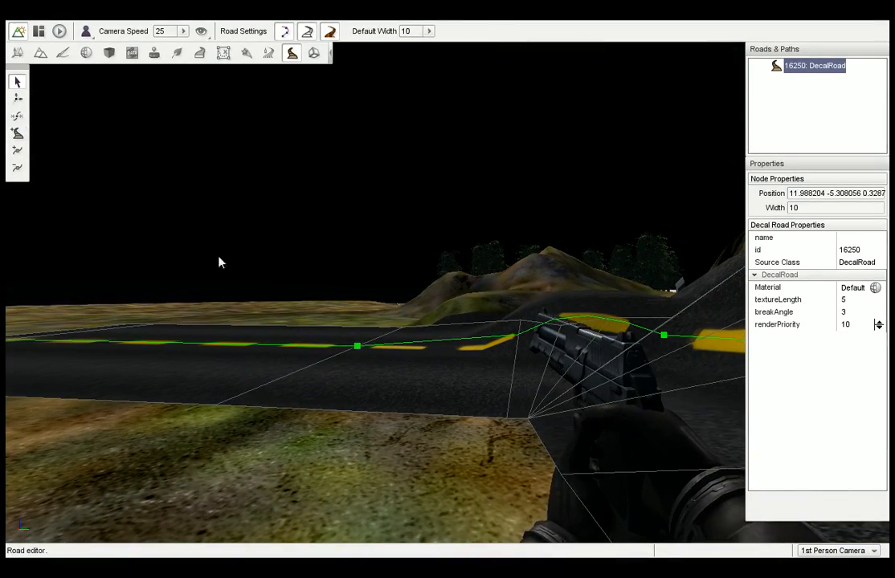
Deselect the decal road and view from several sides how it follows the ground and the hill.
{"action": "right_click_drag", "start_coordinate": [219, 262], "coordinate": [221, 269]}
{"action": "key", "text": "s"}
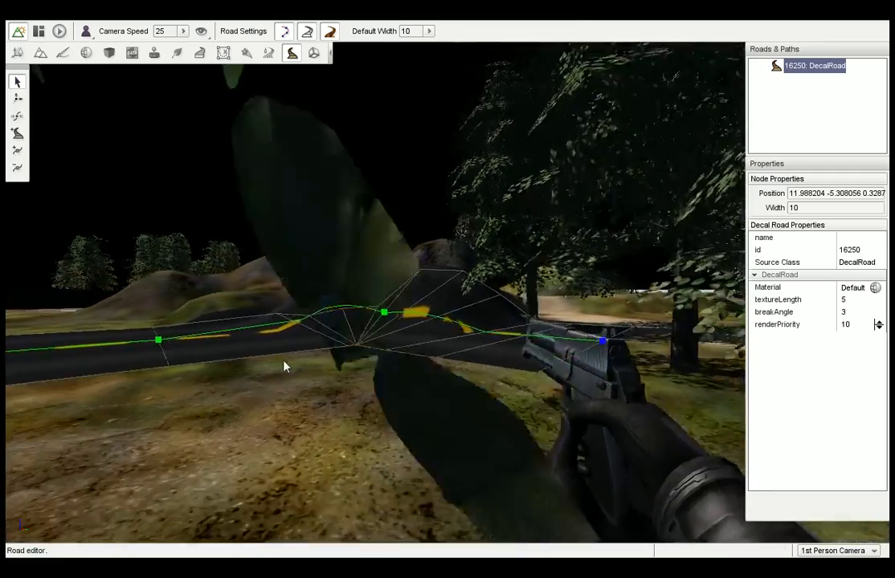
{"action": "left_click", "coordinate": [309, 391]}
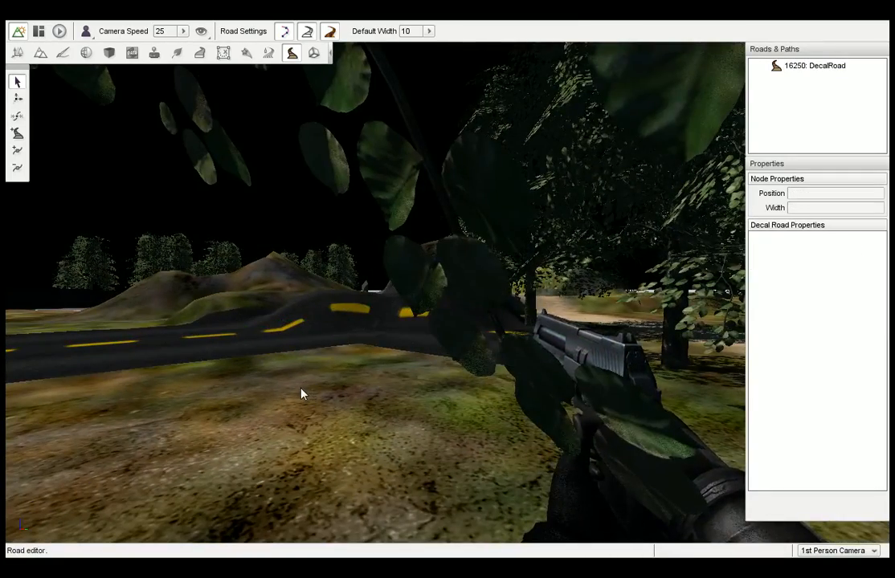
{"action": "key", "text": "a"}
{"action": "right_click_drag", "start_coordinate": [315, 387], "coordinate": [369, 373]}
{"action": "key", "text": "w"}
{"action": "key", "text": "d"}
{"action": "key", "text": "d"}
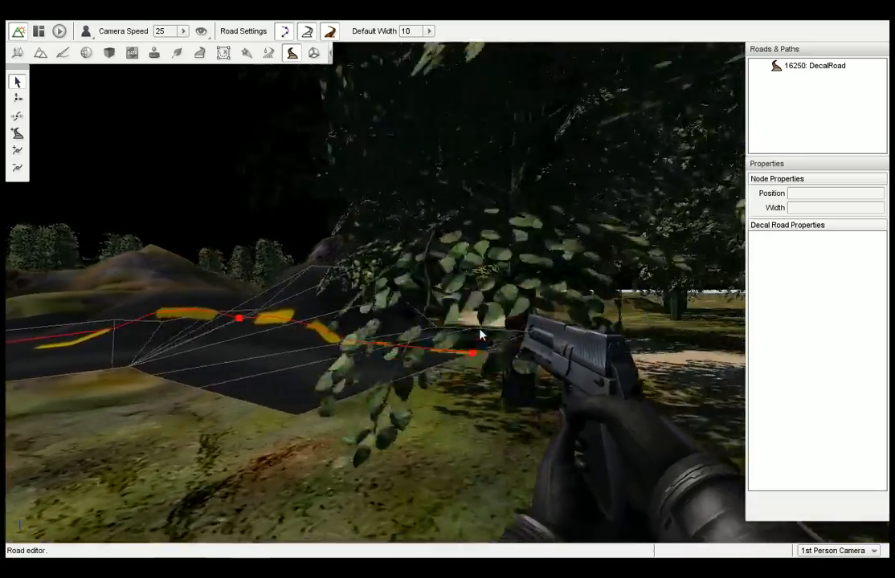
{"action": "key", "text": "a"}
{"action": "key", "text": "a"}
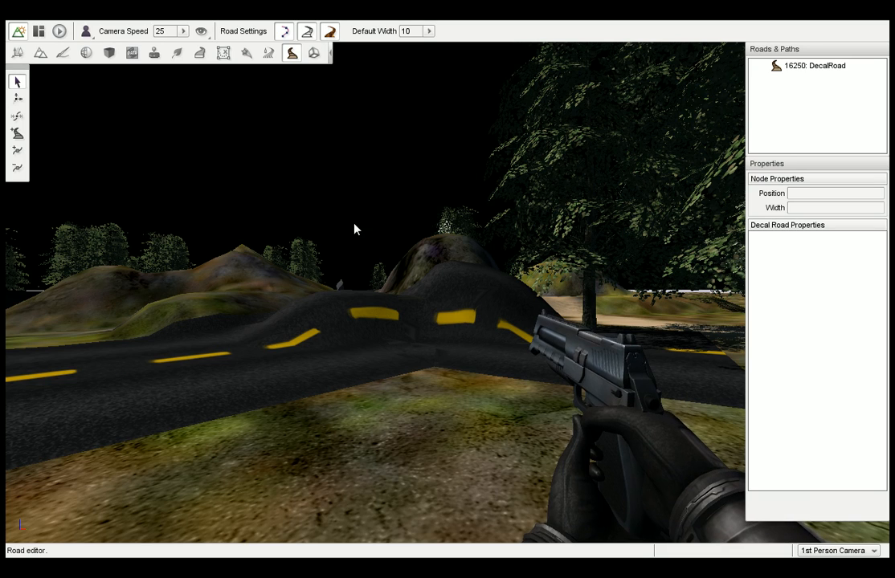
Look at the empty Shape Editor, and return to the Object Editor with a view along the sand path.
{"action": "left_click", "coordinate": [313, 54]}
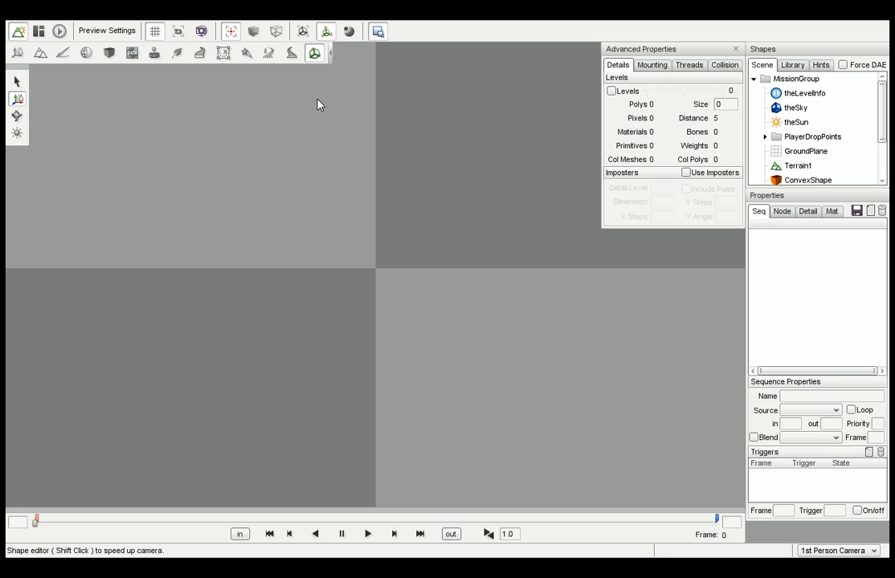
{"action": "left_click", "coordinate": [17, 55]}
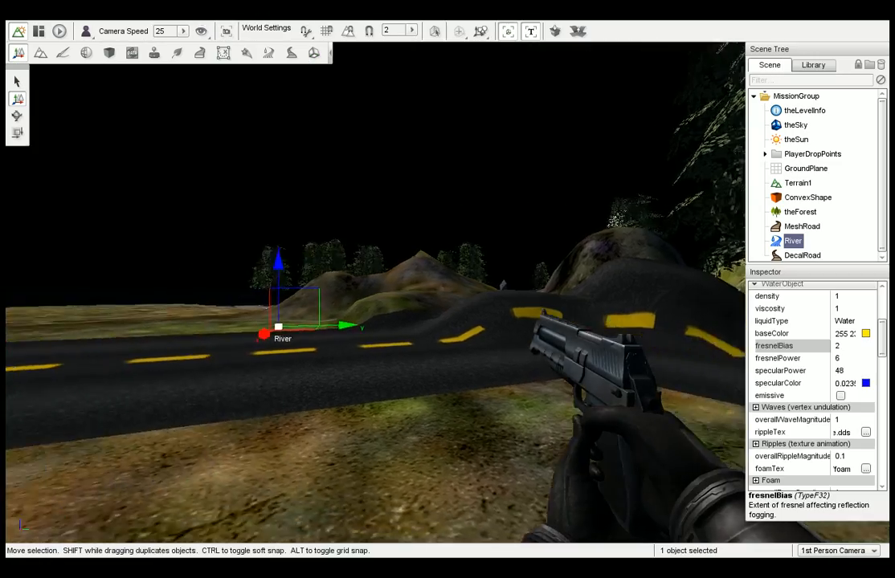
{"action": "right_click_drag", "start_coordinate": [375, 293], "coordinate": [215, 167]}
{"action": "key", "text": "shift+w"}
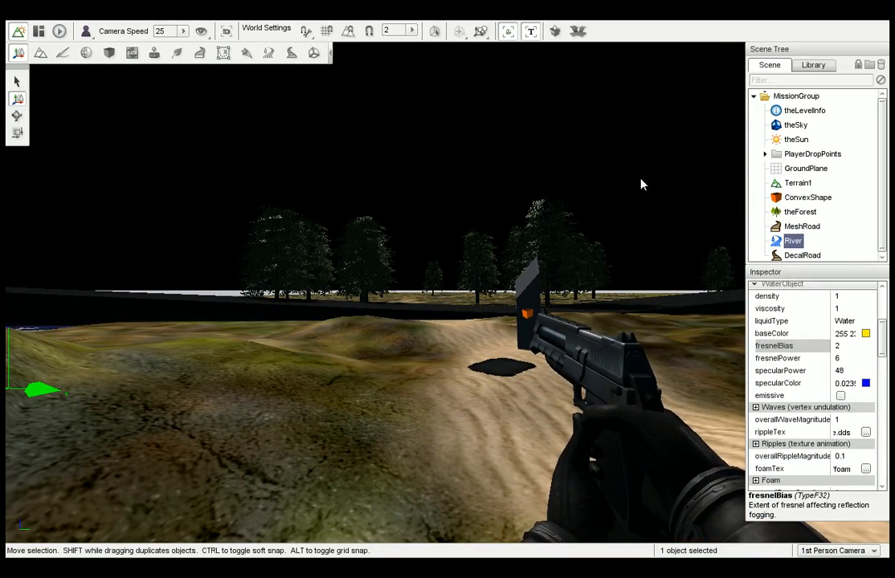
Select the MeshRoad, lower it into the terrain, and delete it from the level.
{"action": "left_click_drag", "start_coordinate": [882, 146], "coordinate": [882, 164]}
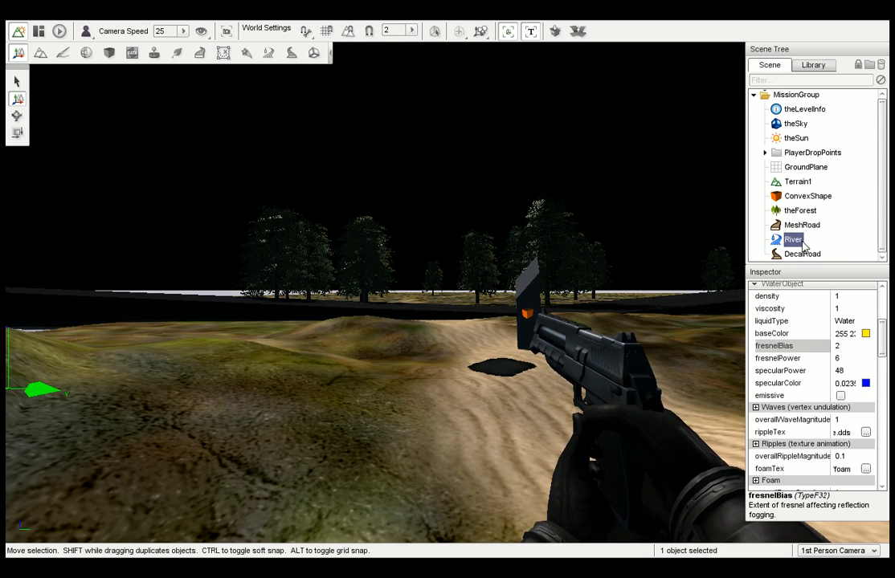
{"action": "left_click", "coordinate": [802, 226]}
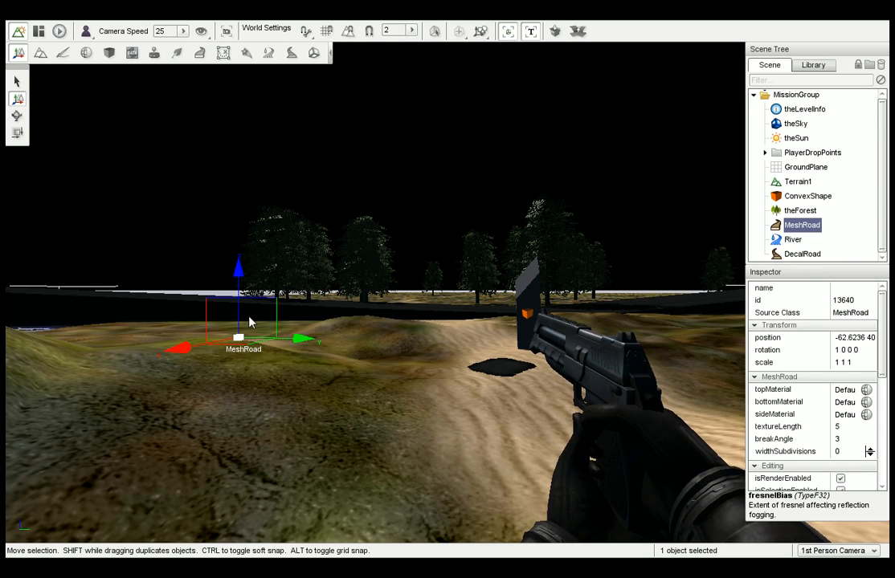
{"action": "mouse_move", "coordinate": [249, 321]}
{"action": "left_mouse_down"}
{"action": "mouse_move", "coordinate": [245, 296]}
{"action": "mouse_move", "coordinate": [243, 339]}
{"action": "left_mouse_up"}
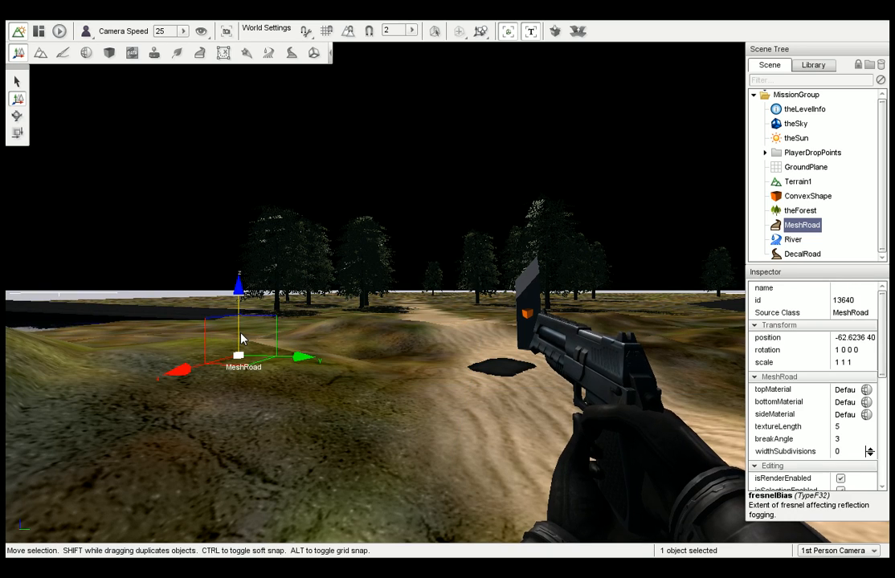
{"action": "key", "text": "Delete"}
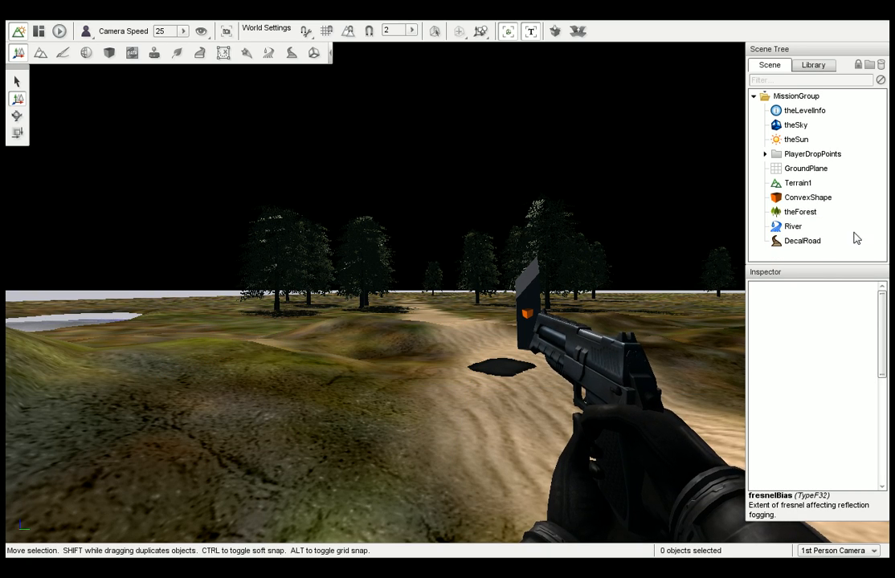
Delete the DecalRoad and the River from the level.
{"action": "left_click", "coordinate": [815, 245]}
{"action": "key", "text": "Delete"}
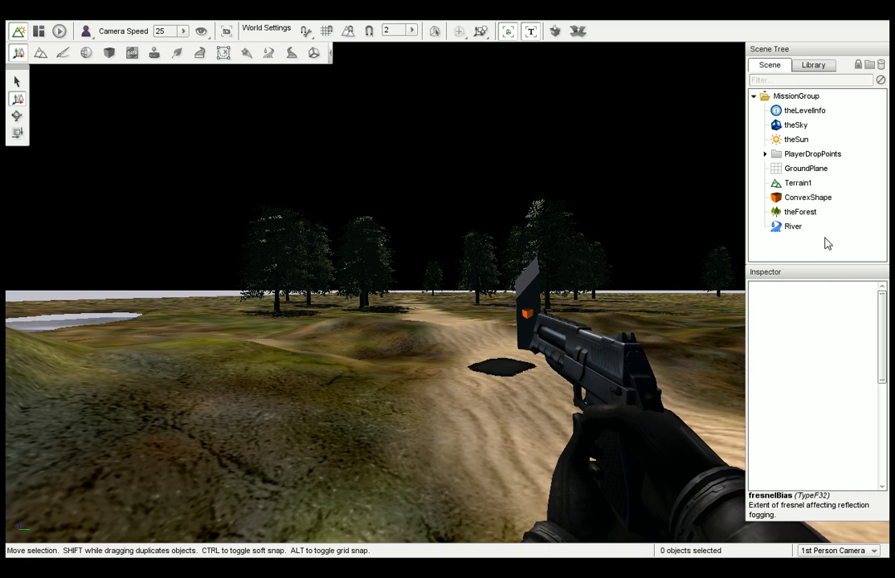
{"action": "left_click", "coordinate": [795, 228]}
{"action": "key", "text": "Delete"}
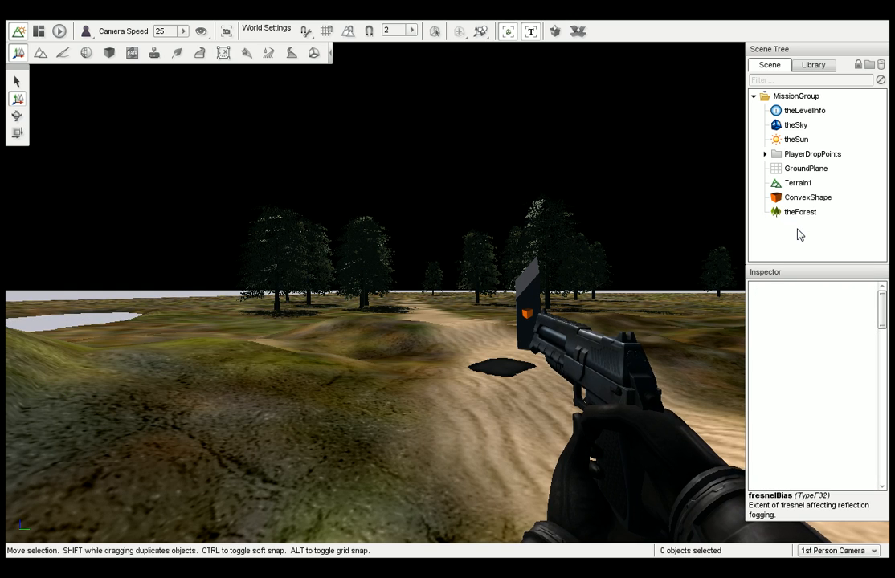
Select theForest and examine its transform, data file, editing and mounting properties.
{"action": "right_click_drag", "start_coordinate": [707, 259], "coordinate": [689, 255]}
{"action": "left_click", "coordinate": [801, 212]}
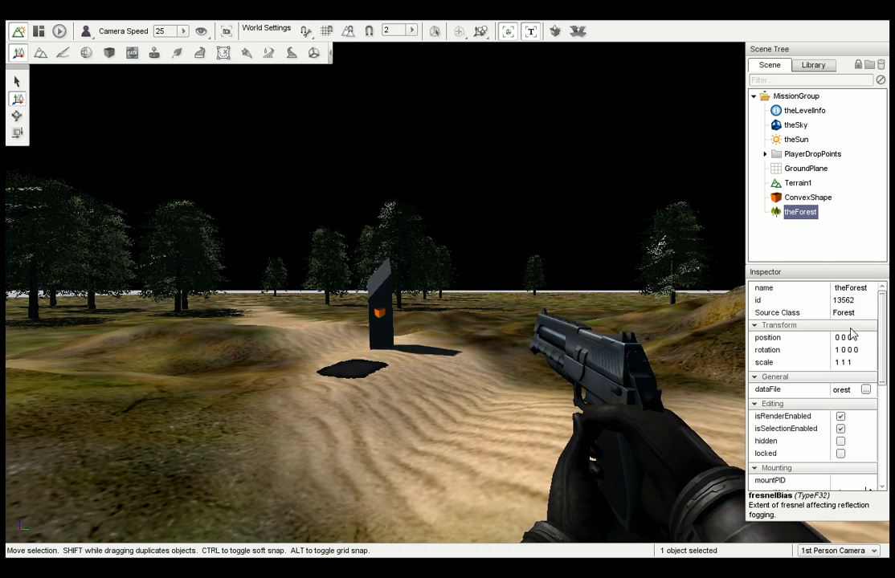
{"action": "scroll", "coordinate": [883, 345], "scroll_direction": "down", "scroll_amount": 5}
{"action": "scroll", "coordinate": [889, 363], "scroll_direction": "up", "scroll_amount": 3}
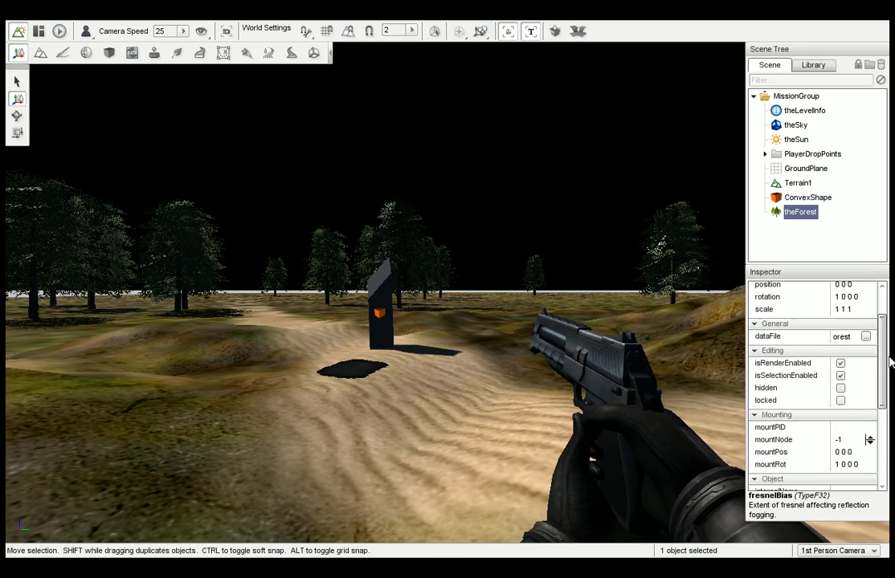
{"action": "scroll", "coordinate": [889, 363], "scroll_direction": "up", "scroll_amount": 3}
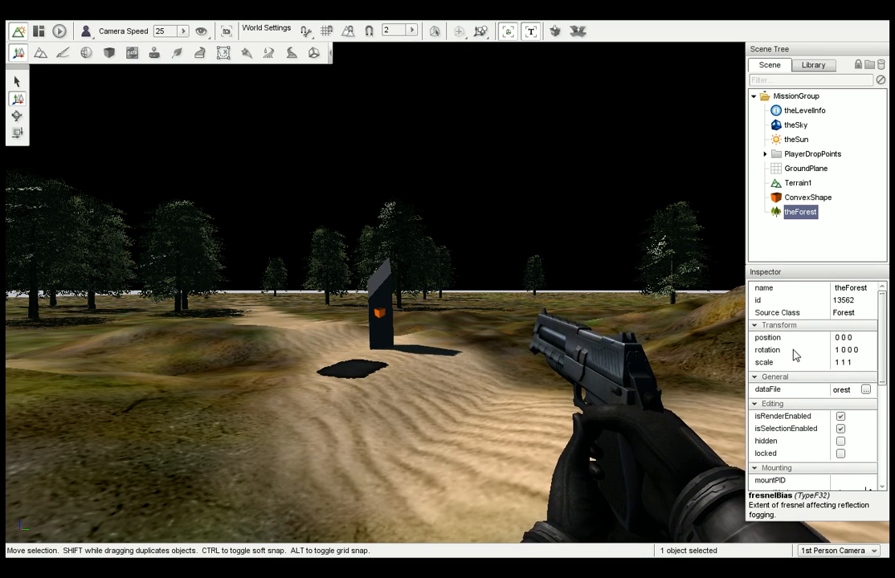
Use the Select Arrow to box-select the group of trees beside the sand path.
{"action": "right_click_drag", "start_coordinate": [505, 330], "coordinate": [458, 331]}
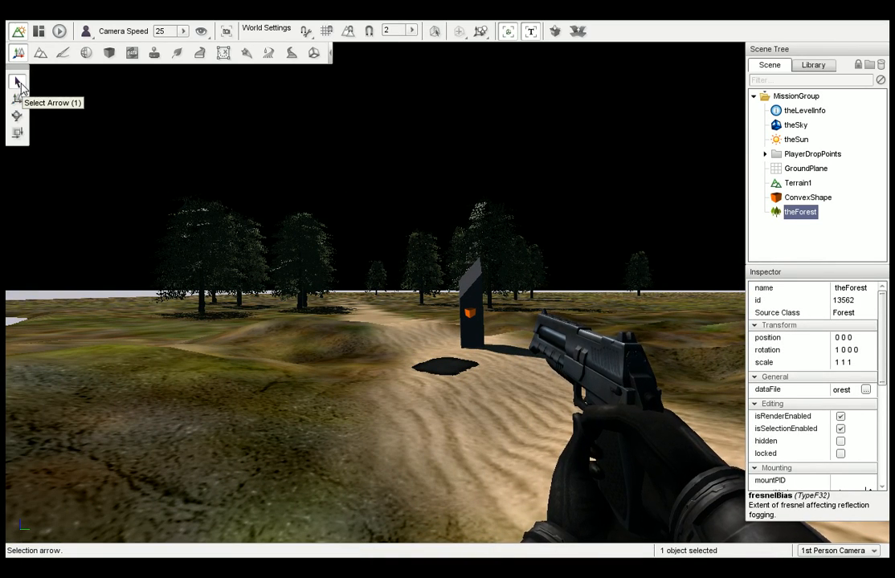
{"action": "left_click", "coordinate": [191, 239]}
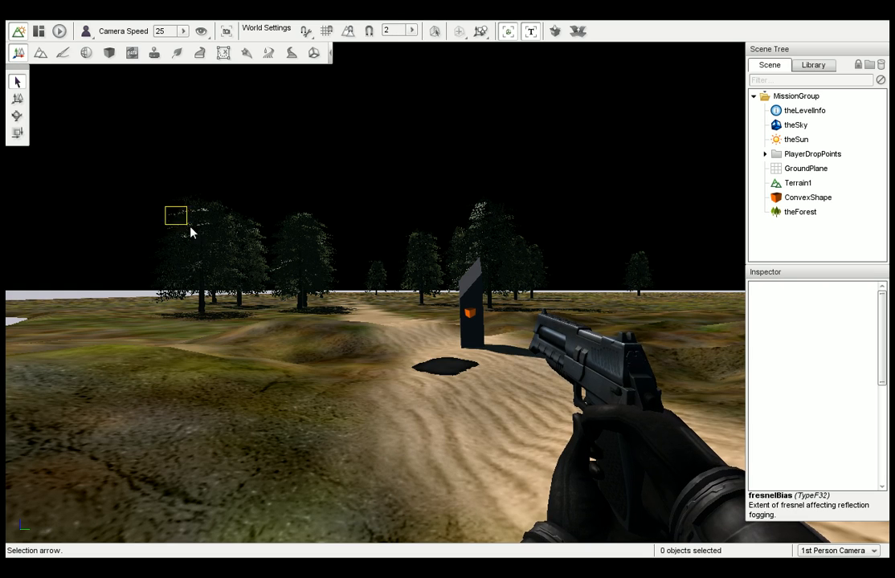
{"action": "left_click_drag", "start_coordinate": [191, 233], "coordinate": [321, 286]}
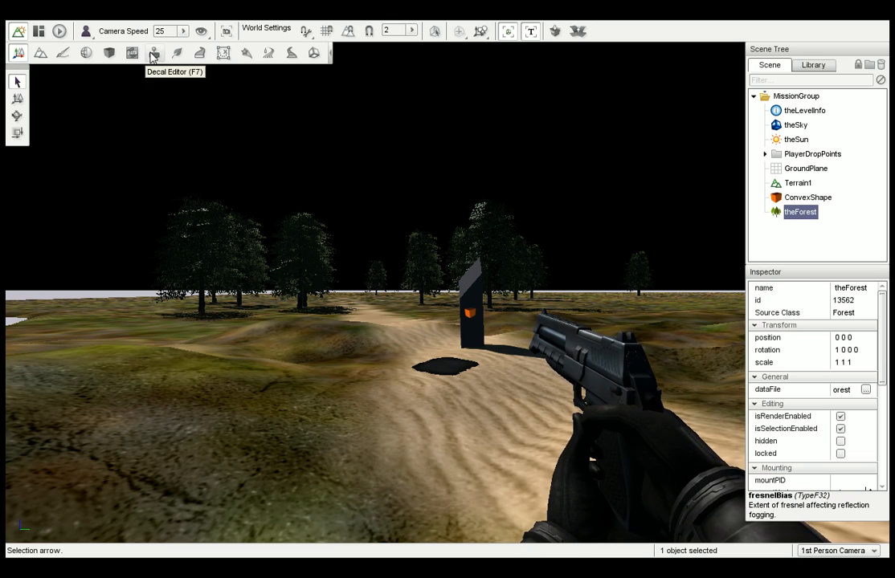
Select the large tree at the outer edge of the group beside the sand path in the Forest Editor and delete it.
{"action": "left_click", "coordinate": [177, 53]}
{"action": "left_click_drag", "start_coordinate": [169, 206], "coordinate": [285, 295]}
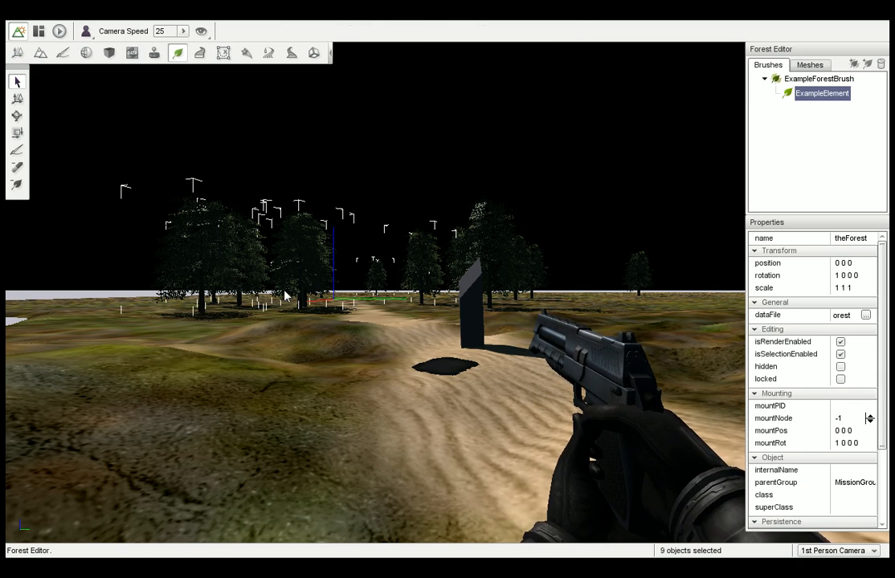
{"action": "left_click", "coordinate": [238, 182]}
{"action": "left_click", "coordinate": [201, 248]}
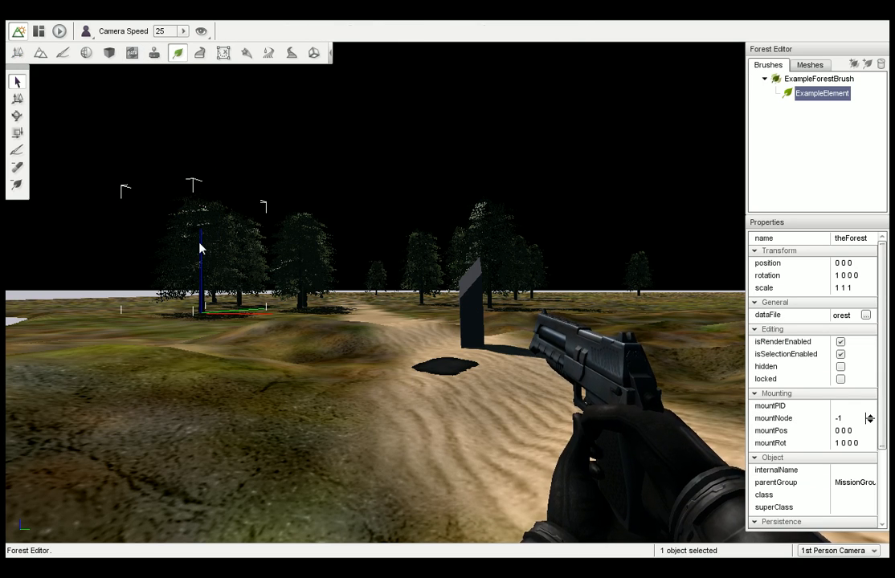
{"action": "key", "text": "Delete"}
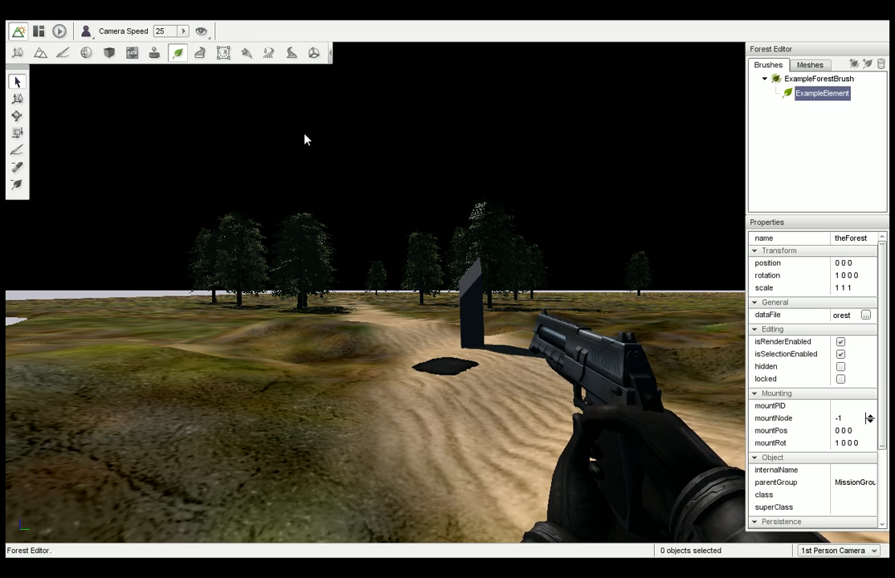
Add a CheetahCar from the scripted Vehicles library to the level and delete it again.
{"action": "left_click", "coordinate": [17, 53]}
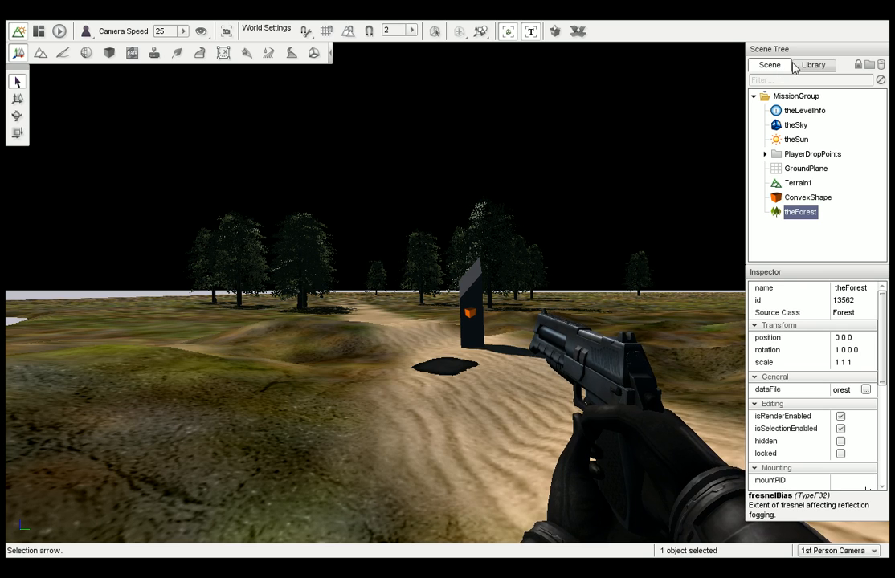
{"action": "left_click", "coordinate": [821, 65]}
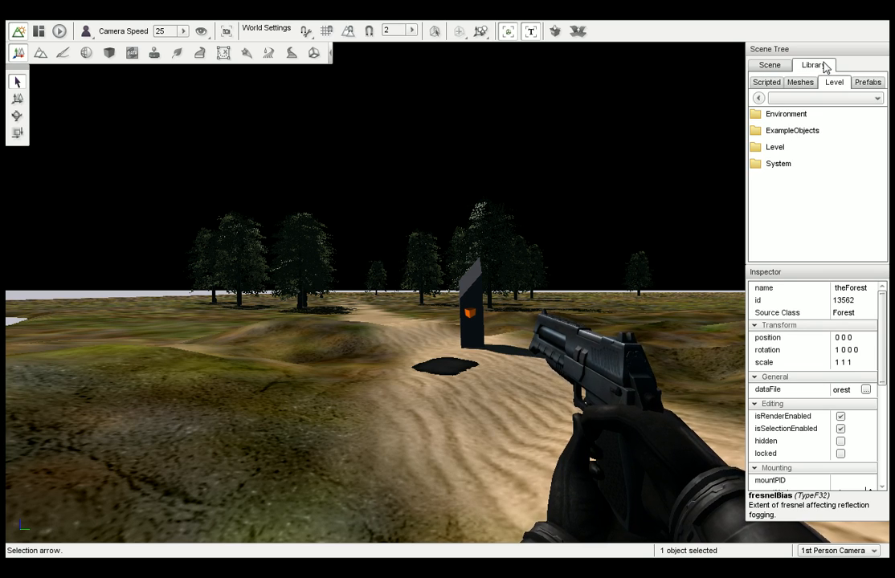
{"action": "left_click", "coordinate": [774, 83]}
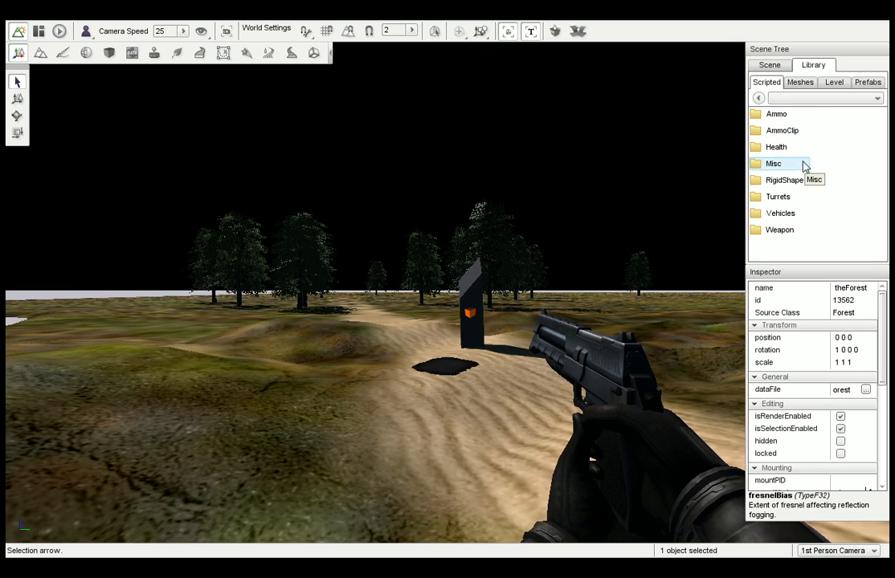
{"action": "double_click", "coordinate": [797, 215]}
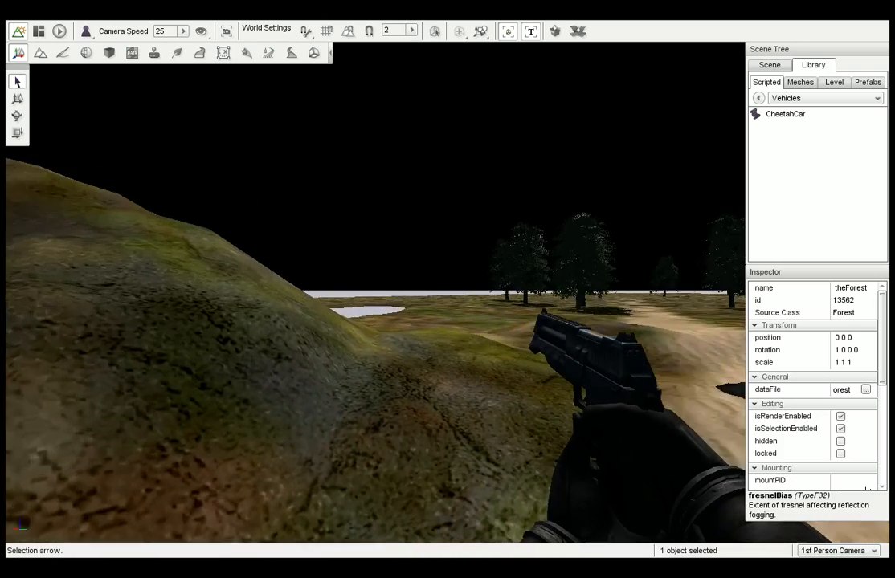
{"action": "right_click_drag", "start_coordinate": [530, 199], "coordinate": [655, 198]}
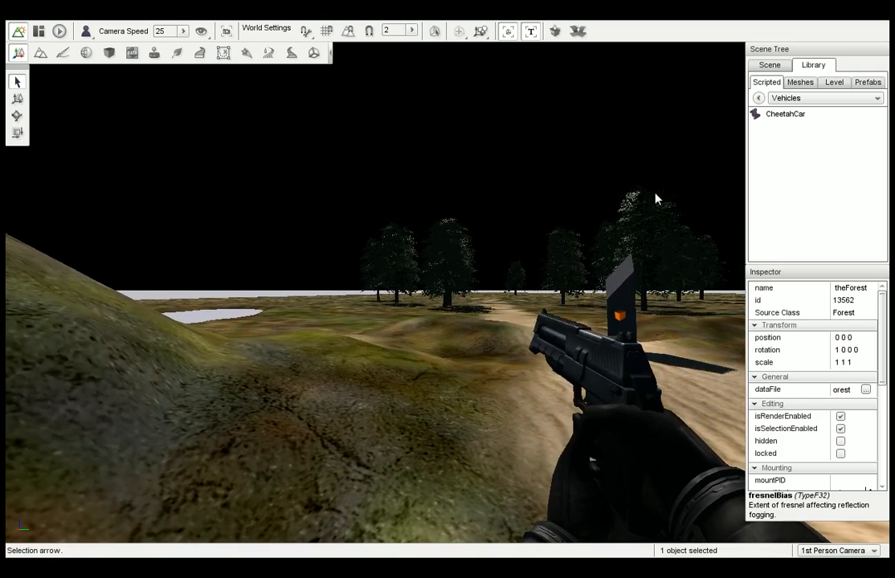
{"action": "double_click", "coordinate": [773, 116]}
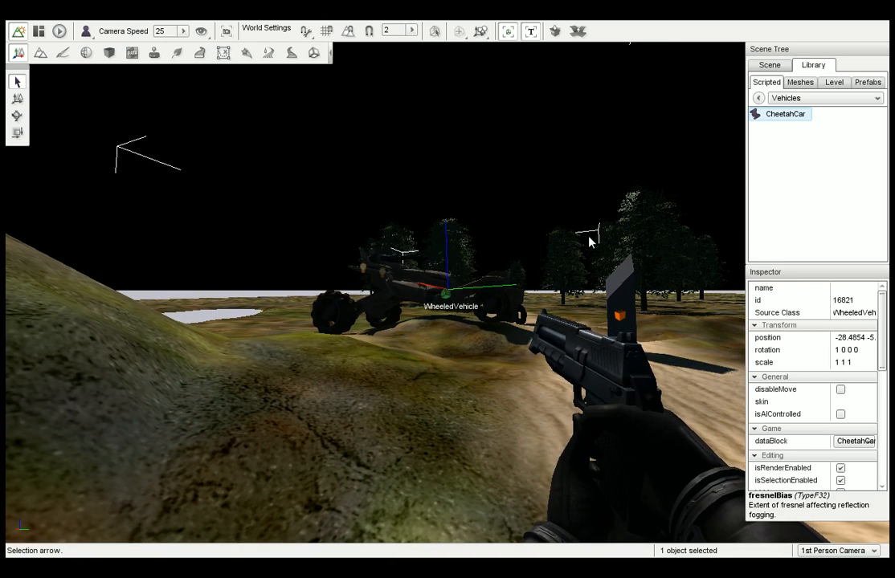
{"action": "key", "text": "Delete"}
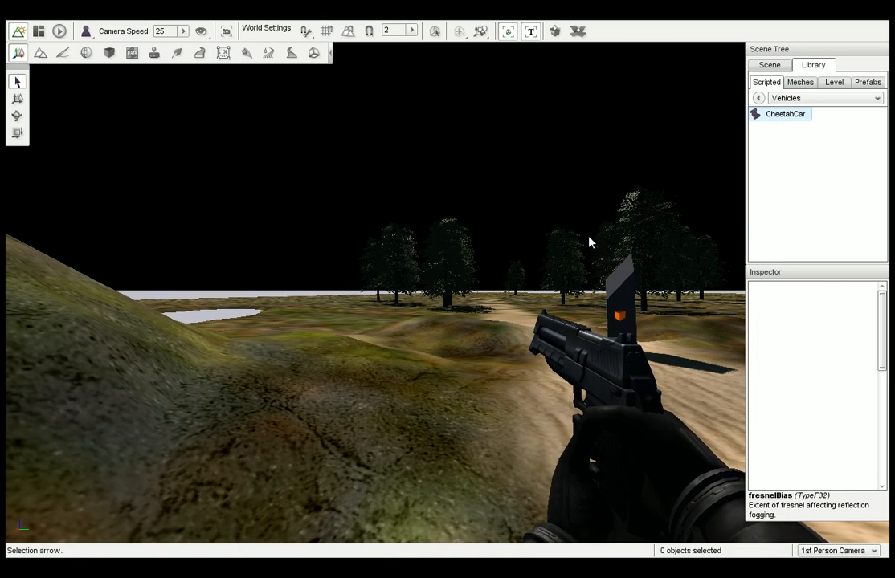
Add the station01 mesh from art/shapes/station to an open stretch of terrain away from the trees.
{"action": "left_click", "coordinate": [758, 97]}
{"action": "left_click", "coordinate": [800, 82]}
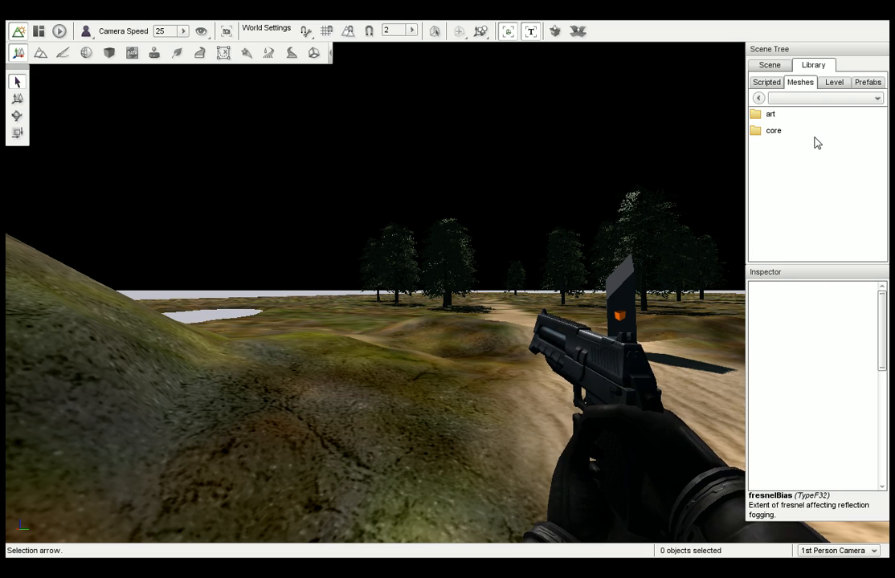
{"action": "right_click_drag", "start_coordinate": [583, 207], "coordinate": [538, 207]}
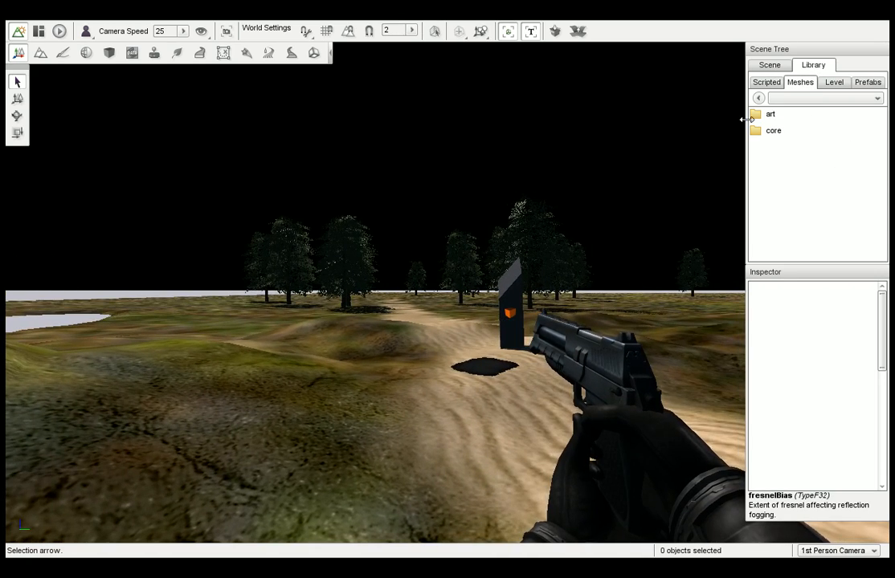
{"action": "double_click", "coordinate": [772, 116]}
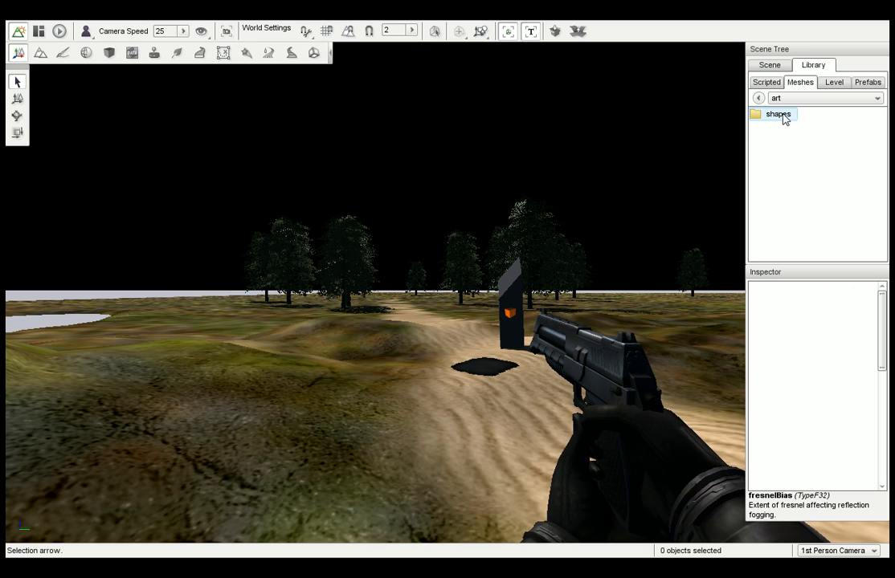
{"action": "double_click", "coordinate": [782, 118]}
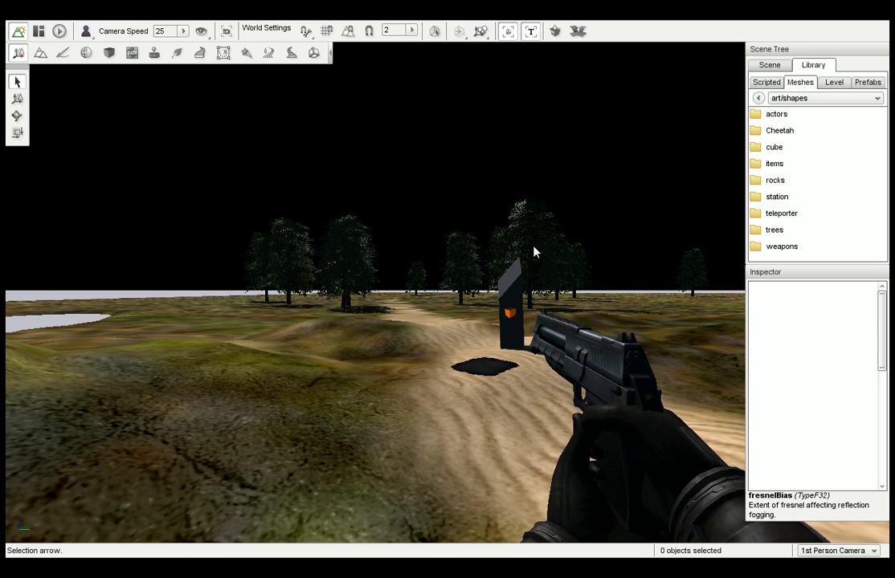
{"action": "right_click_drag", "start_coordinate": [534, 248], "coordinate": [643, 249]}
{"action": "key", "text": "w"}
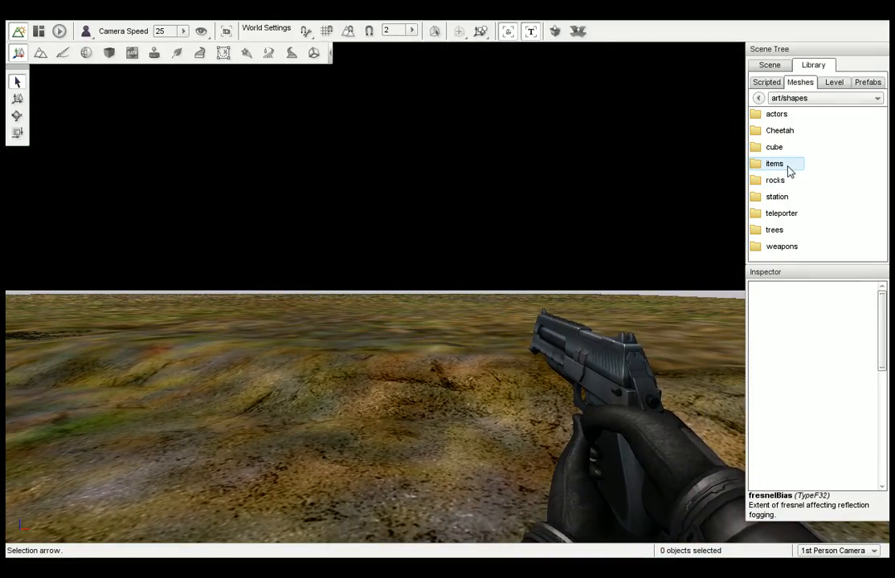
{"action": "double_click", "coordinate": [789, 200]}
{"action": "left_click", "coordinate": [774, 116]}
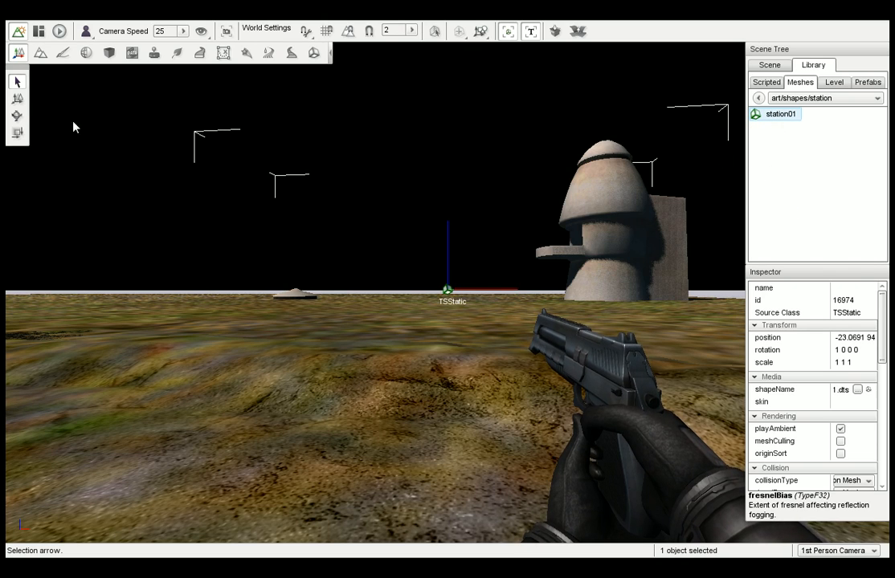
Move the station closer to the camera and rotate it about 16.37 degrees around its vertical axis.
{"action": "left_click", "coordinate": [18, 99]}
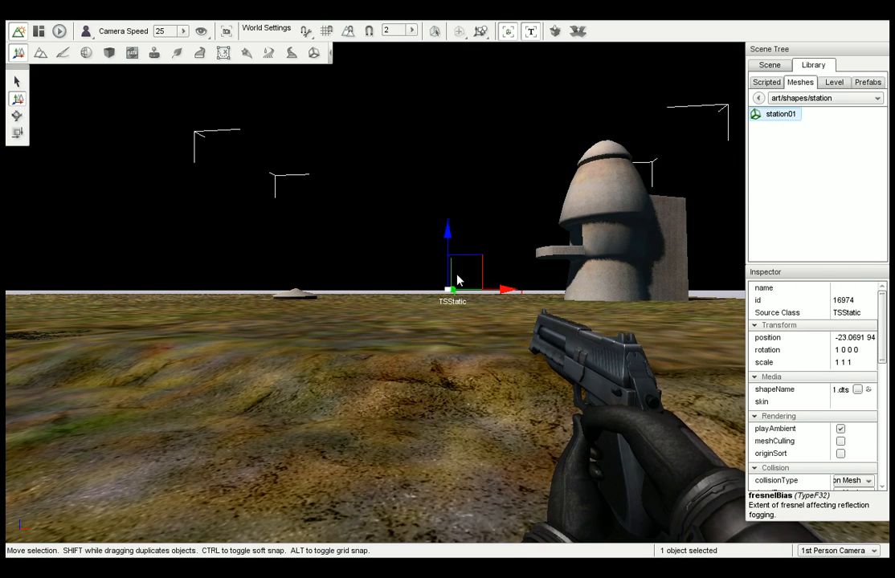
{"action": "left_click_drag", "start_coordinate": [457, 280], "coordinate": [353, 147]}
{"action": "left_click", "coordinate": [17, 115]}
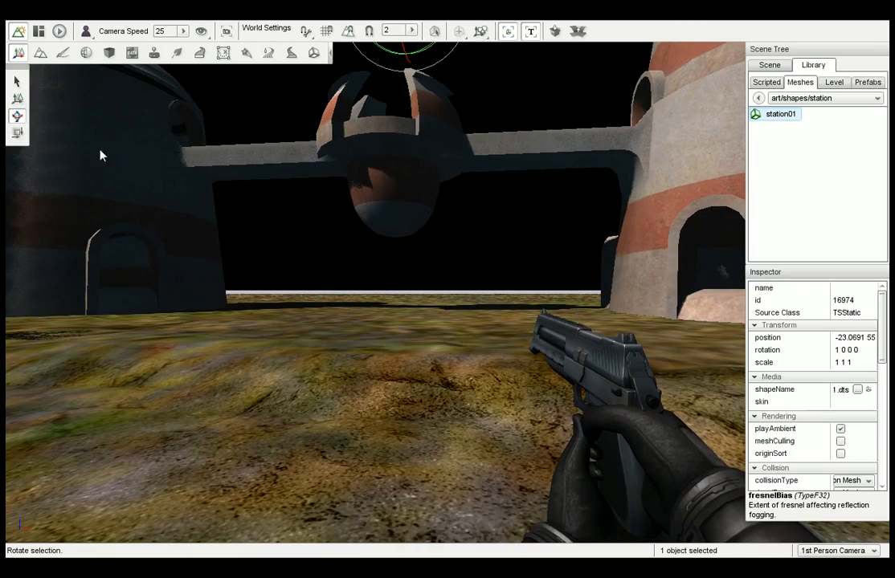
{"action": "key", "text": "s"}
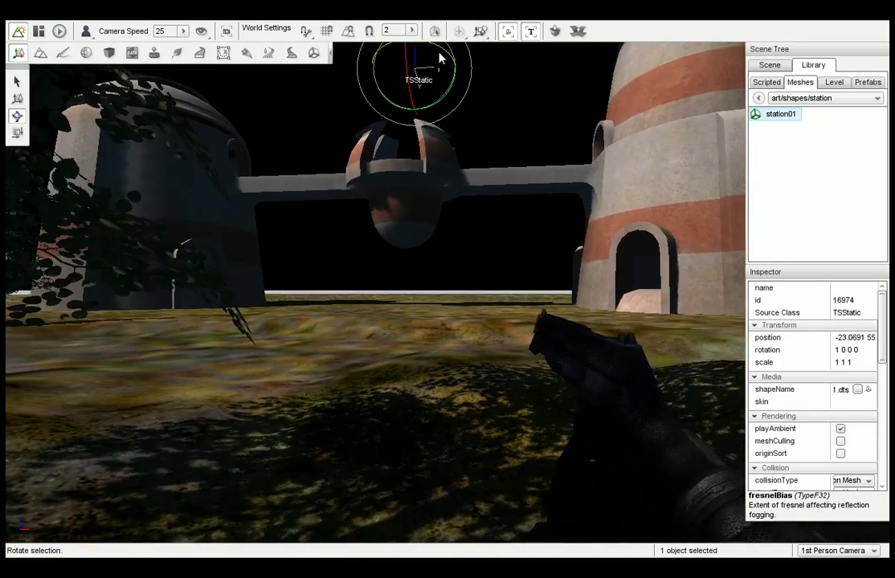
{"action": "mouse_move", "coordinate": [437, 58]}
{"action": "left_mouse_down"}
{"action": "mouse_move", "coordinate": [449, 60]}
{"action": "mouse_move", "coordinate": [424, 57]}
{"action": "left_mouse_up"}
{"action": "right_click_drag", "start_coordinate": [339, 230], "coordinate": [309, 230]}
Scale the station up uniformly to about 1.42 and undo the scaling.
{"action": "left_click", "coordinate": [17, 133]}
{"action": "mouse_move", "coordinate": [406, 70]}
{"action": "left_mouse_down"}
{"action": "mouse_move", "coordinate": [399, 49]}
{"action": "mouse_move", "coordinate": [400, 73]}
{"action": "left_mouse_up"}
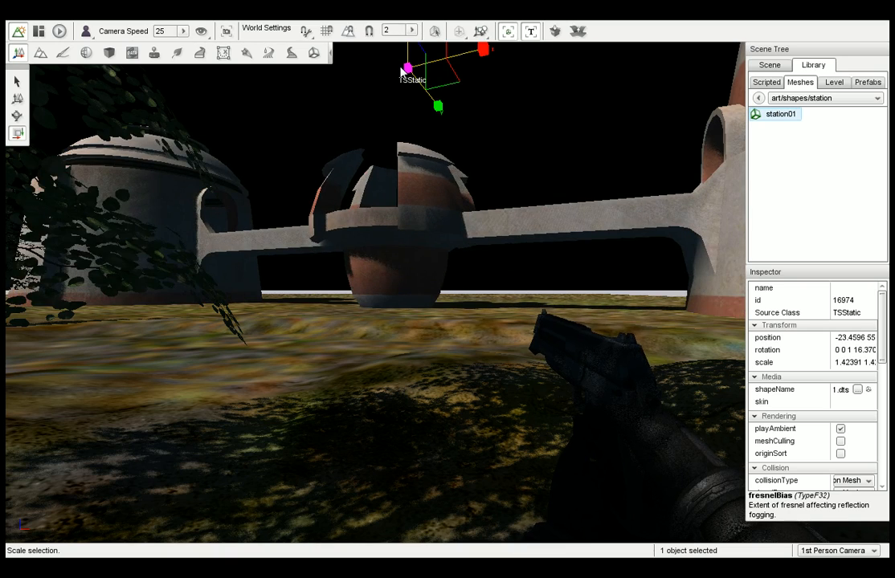
{"action": "key", "text": "ctrl+z"}
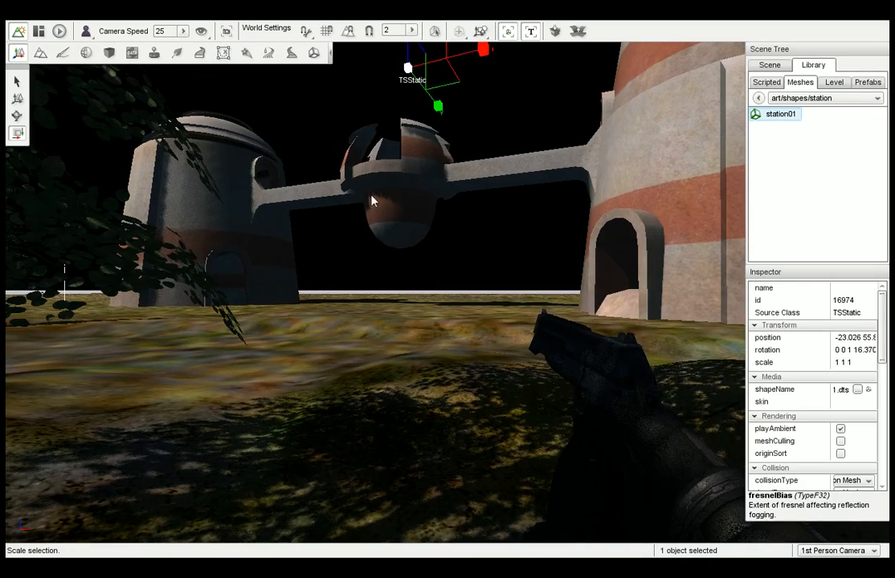
Open the station in the Shape Editor and highlight its building01walls material.
{"action": "left_click", "coordinate": [275, 103]}
{"action": "left_click", "coordinate": [232, 159]}
{"action": "left_click", "coordinate": [314, 52]}
{"action": "right_click_drag", "start_coordinate": [419, 287], "coordinate": [346, 239]}
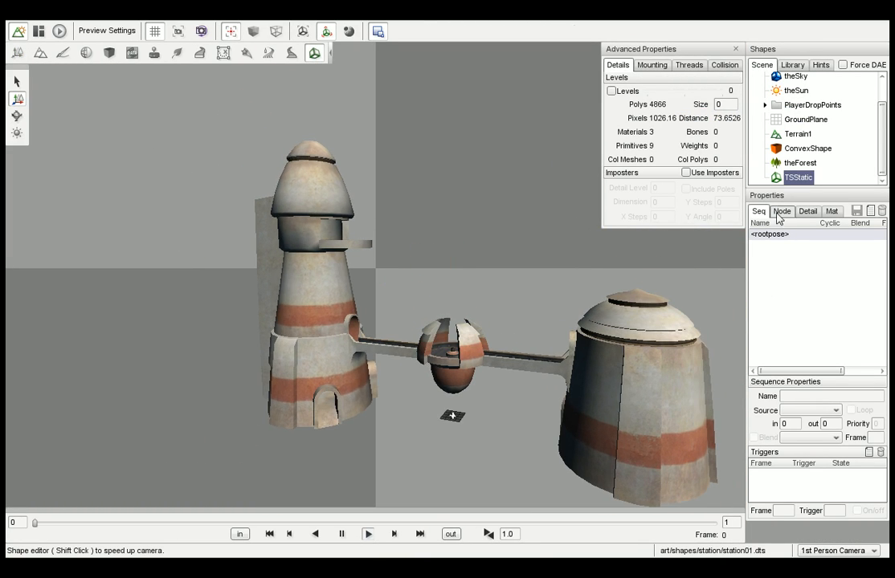
{"action": "left_click", "coordinate": [832, 212]}
{"action": "left_click", "coordinate": [791, 247]}
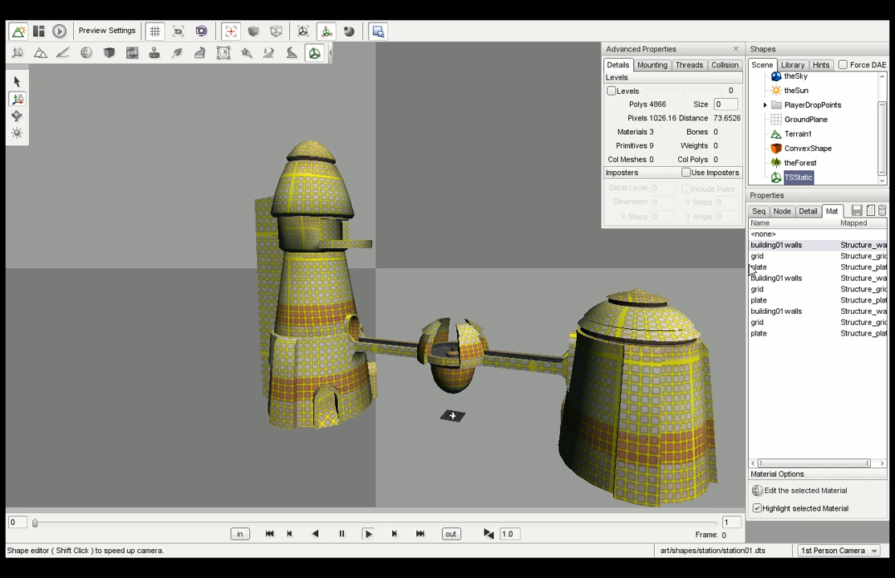
Edit the building01walls material and set its diffuse color to green with RGB 0.408, 0.843, 0.624.
{"action": "left_click", "coordinate": [755, 491]}
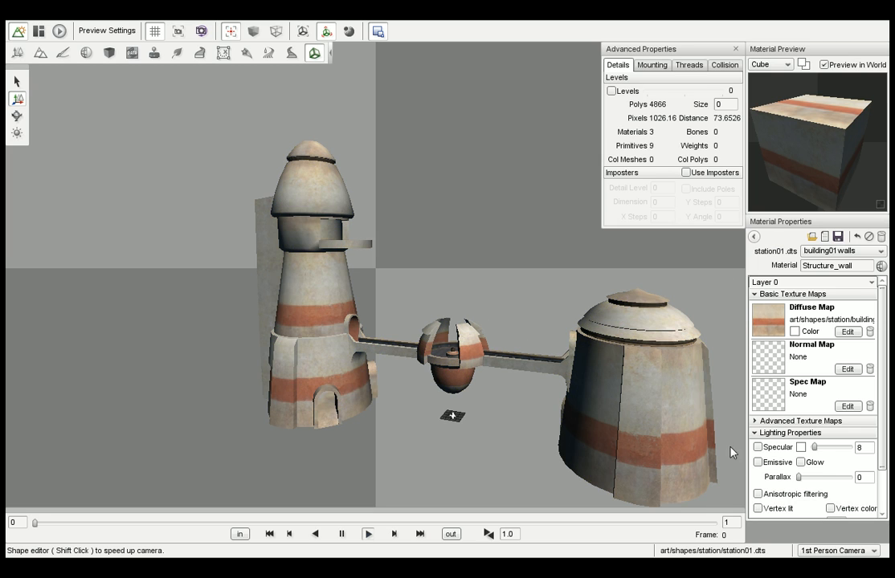
{"action": "left_click", "coordinate": [797, 331]}
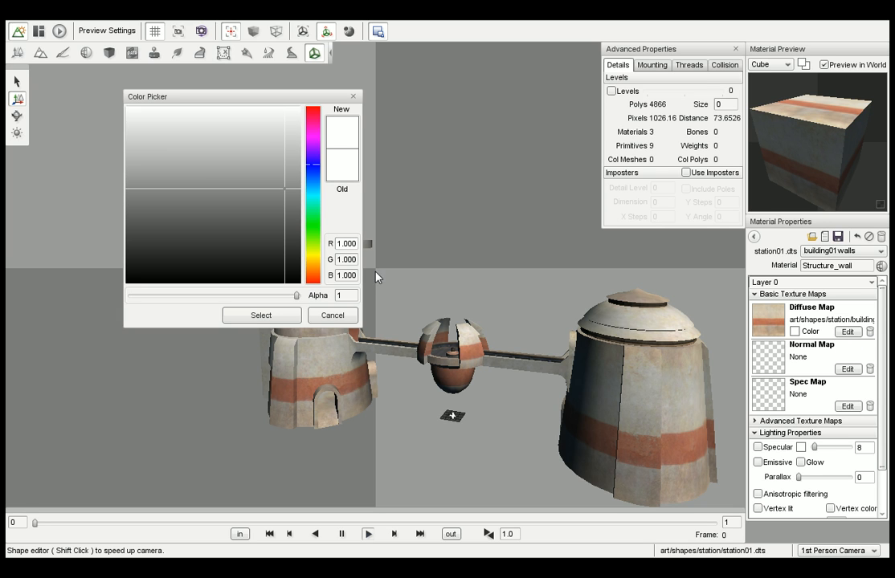
{"action": "left_click", "coordinate": [317, 210]}
{"action": "left_click_drag", "start_coordinate": [254, 220], "coordinate": [217, 133]}
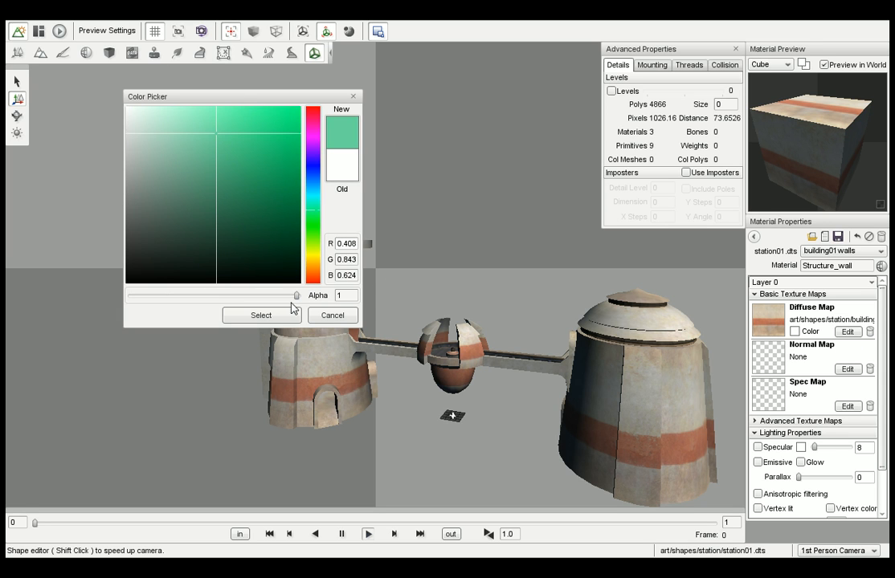
{"action": "left_click", "coordinate": [287, 314]}
{"action": "right_click_drag", "start_coordinate": [367, 291], "coordinate": [452, 289]}
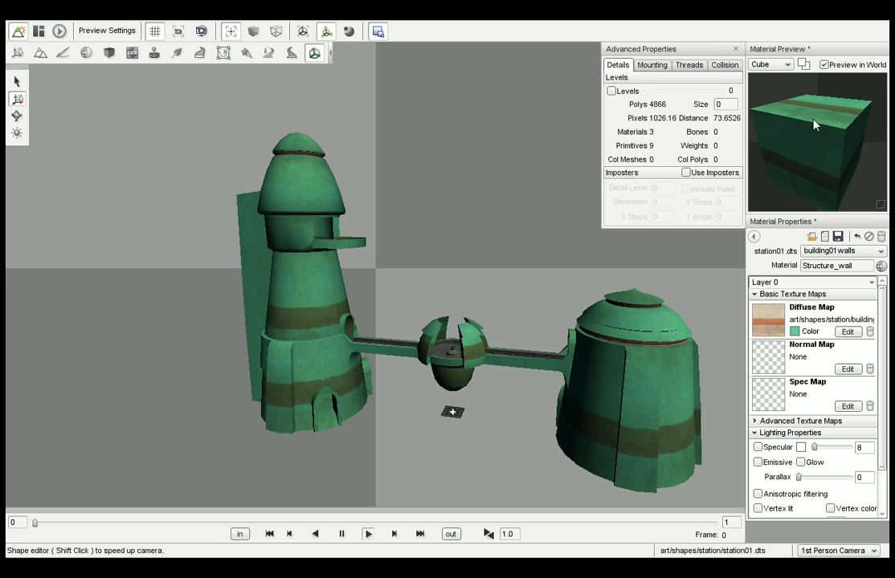
Preview the wall material on a sphere, a torus and a knot, and return to the Object Editor.
{"action": "left_click_drag", "start_coordinate": [814, 124], "coordinate": [791, 75]}
{"action": "left_click", "coordinate": [787, 64]}
{"action": "left_click", "coordinate": [789, 87]}
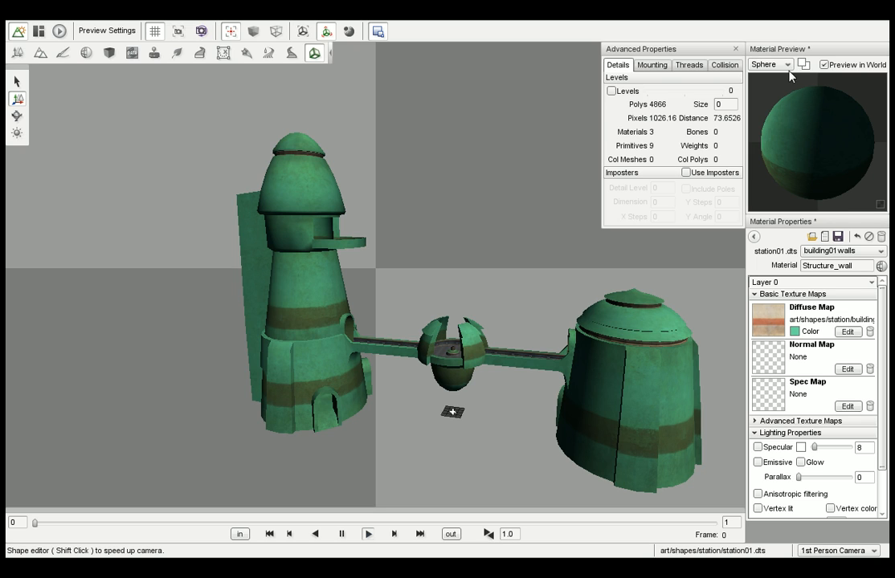
{"action": "left_click", "coordinate": [786, 65]}
{"action": "left_click", "coordinate": [776, 120]}
{"action": "left_click", "coordinate": [785, 64]}
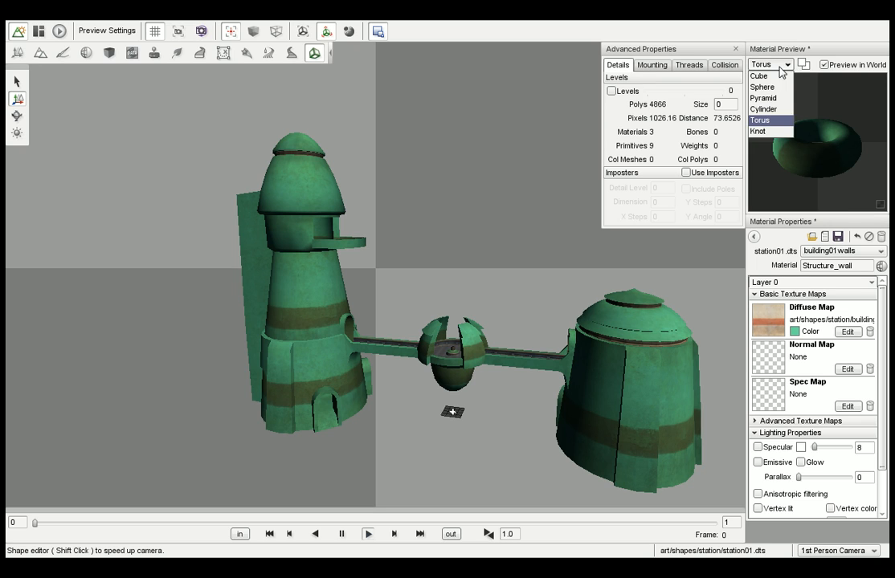
{"action": "left_click", "coordinate": [780, 133]}
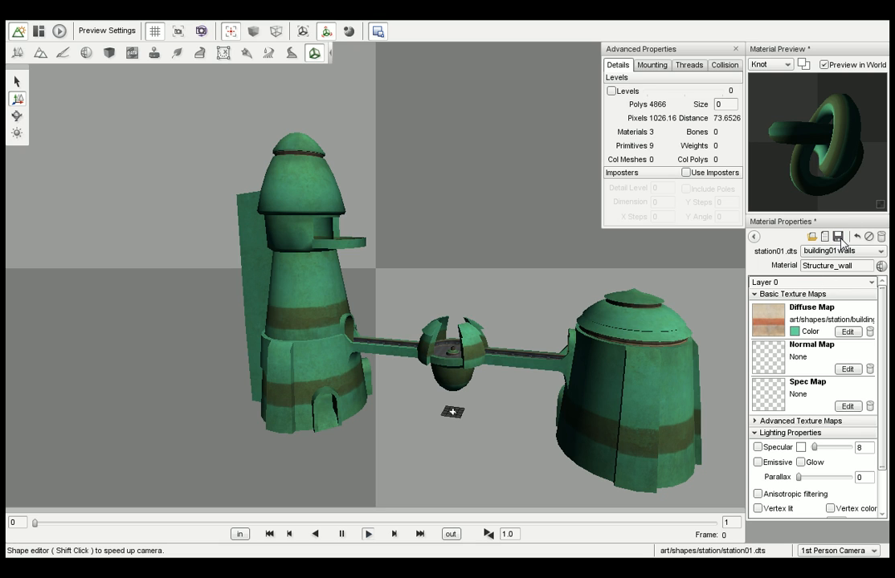
{"action": "left_click", "coordinate": [18, 56]}
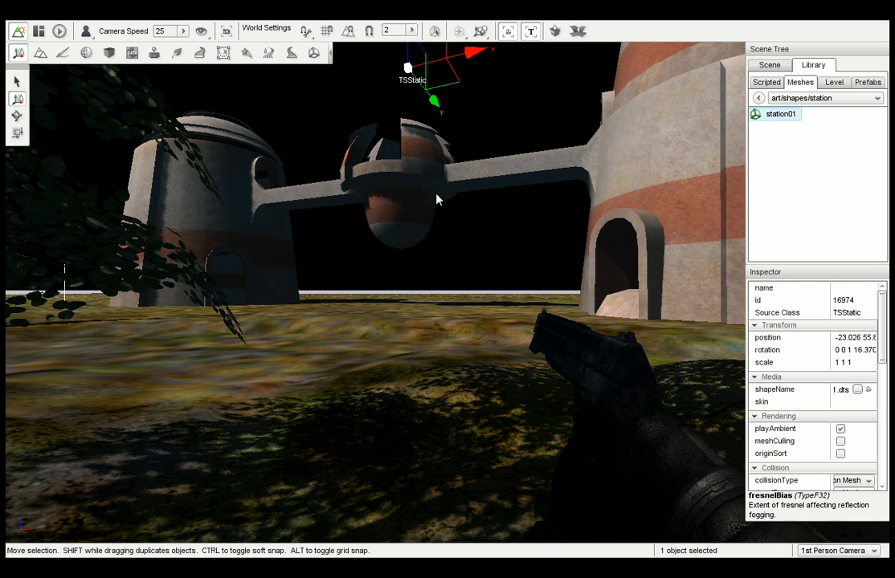
Open the Environment category of the level object library to examine the available environment objects.
{"action": "right_click_drag", "start_coordinate": [375, 292], "coordinate": [382, 240]}
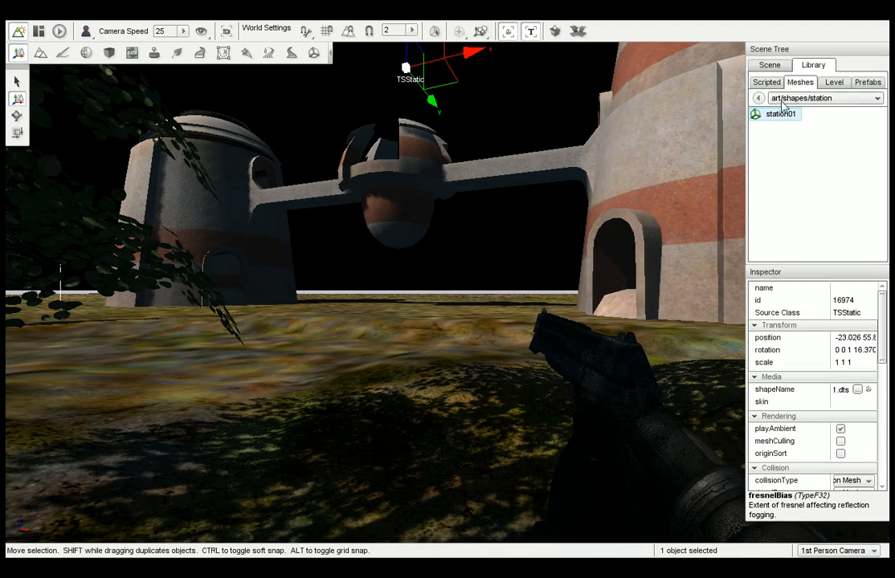
{"action": "left_click", "coordinate": [758, 98]}
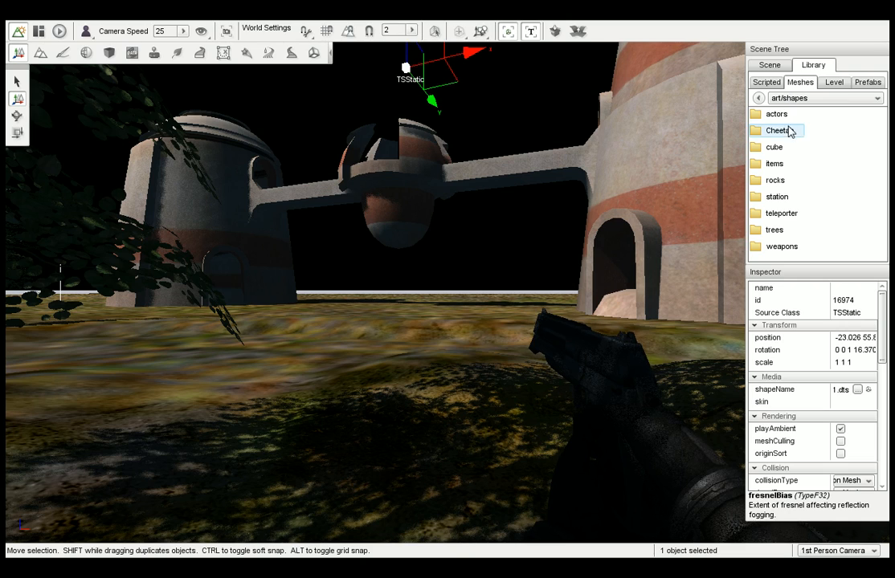
{"action": "left_click", "coordinate": [758, 98]}
{"action": "left_click", "coordinate": [833, 83]}
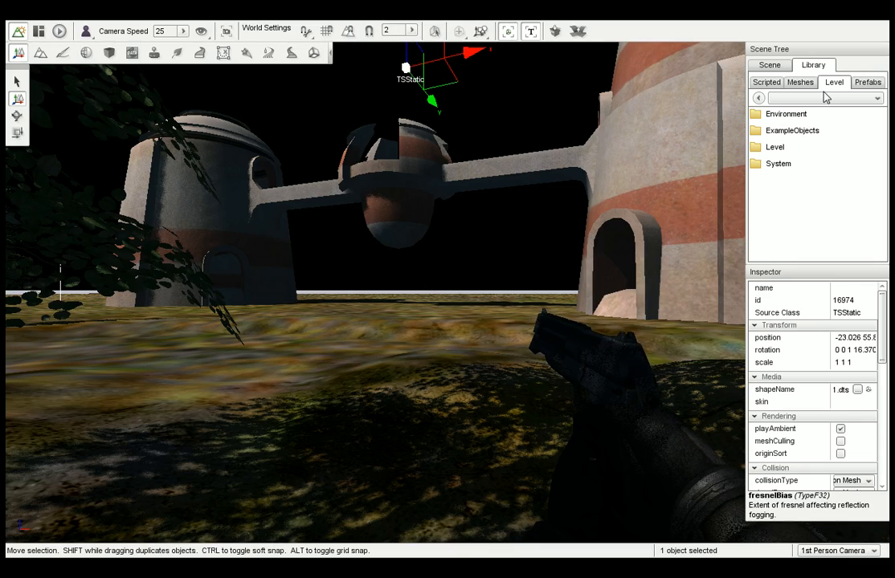
{"action": "mouse_move", "coordinate": [683, 192]}
{"action": "right_mouse_down"}
{"action": "mouse_move", "coordinate": [585, 192]}
{"action": "mouse_move", "coordinate": [690, 192]}
{"action": "right_mouse_up"}
{"action": "key", "text": "w"}
{"action": "key", "text": "w"}
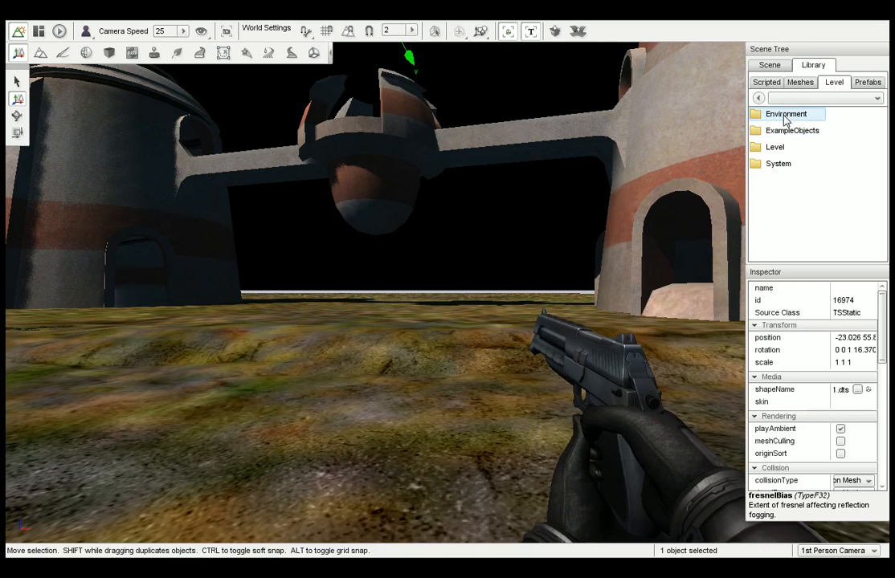
{"action": "double_click", "coordinate": [785, 118]}
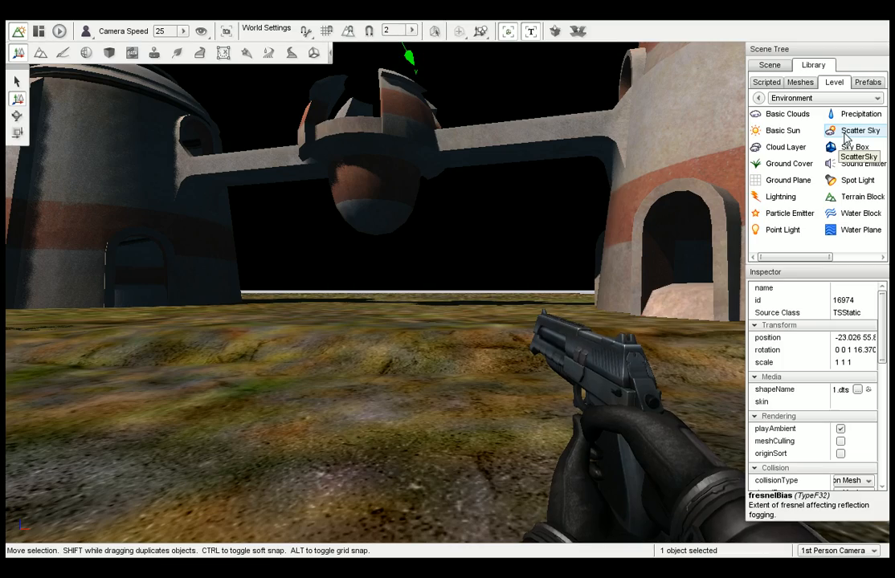
Open the Level category of the level object library and examine the available objects, including Time of Day.
{"action": "right_click_drag", "start_coordinate": [608, 180], "coordinate": [571, 180]}
{"action": "key", "text": "w"}
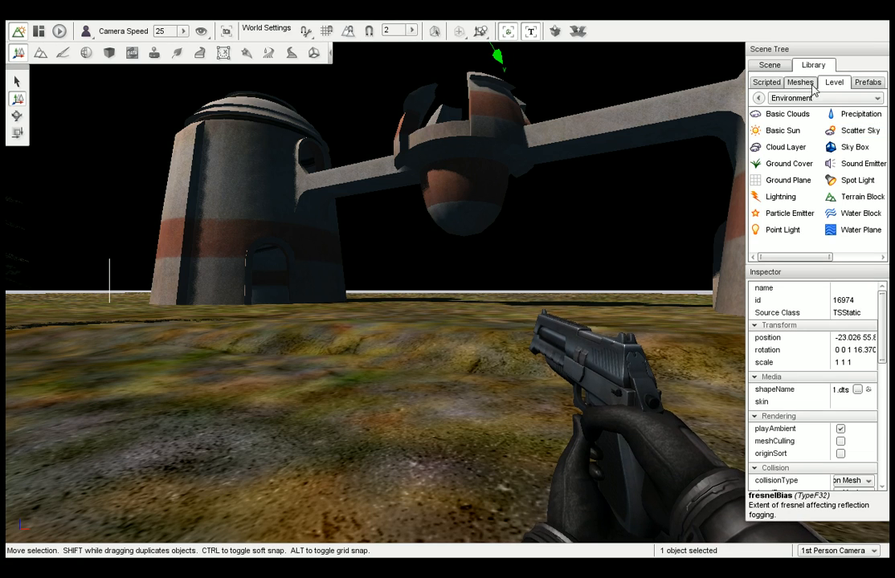
{"action": "left_click", "coordinate": [758, 97]}
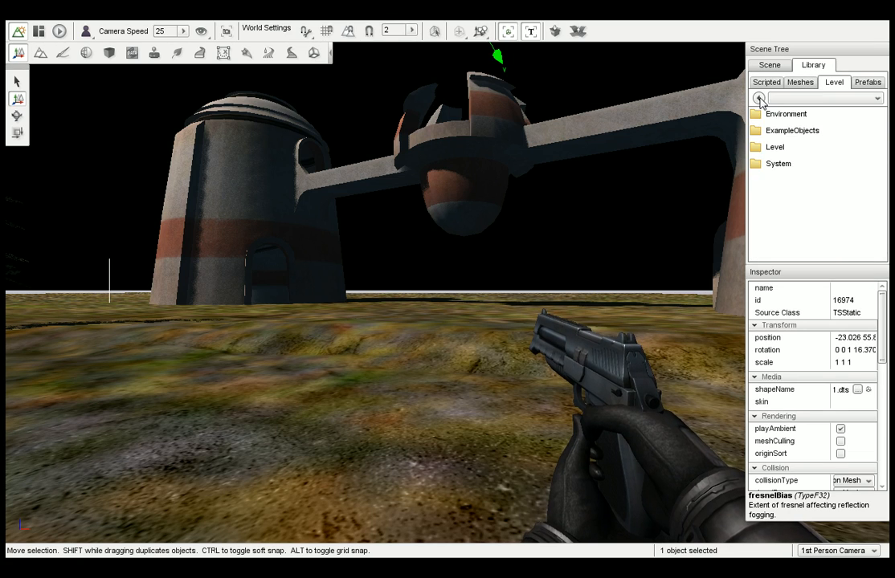
{"action": "double_click", "coordinate": [776, 150]}
{"action": "left_click_drag", "start_coordinate": [815, 257], "coordinate": [841, 155]}
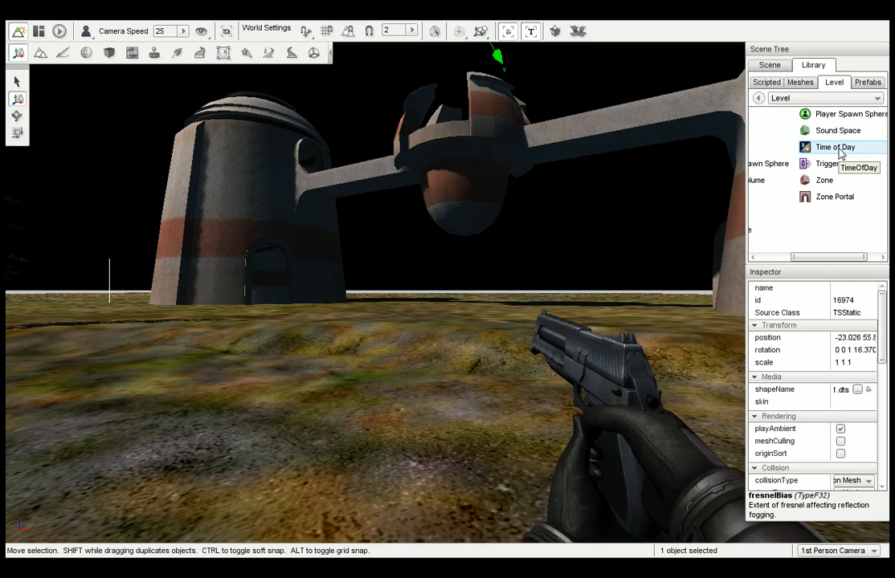
{"action": "right_click_drag", "start_coordinate": [632, 220], "coordinate": [665, 226]}
{"action": "left_click", "coordinate": [777, 258]}
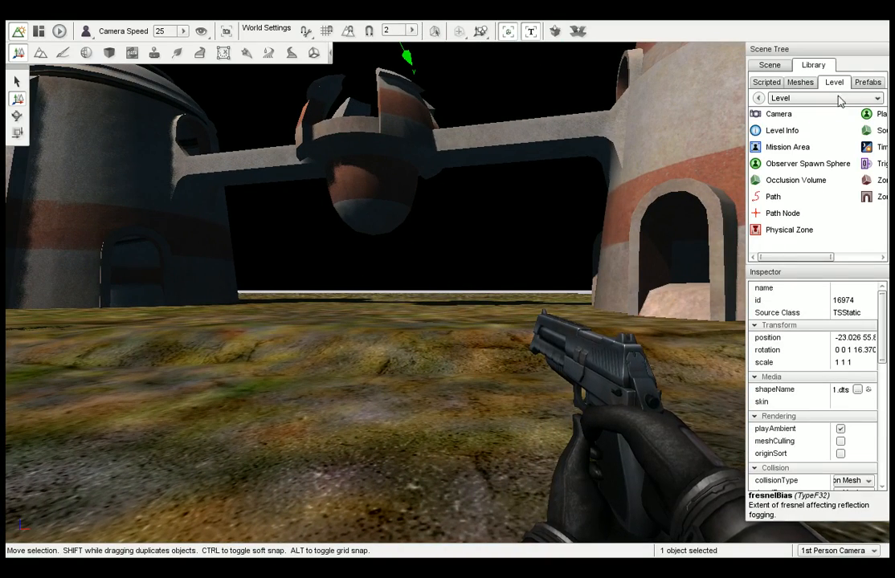
{"action": "left_click", "coordinate": [758, 98]}
{"action": "double_click", "coordinate": [803, 117]}
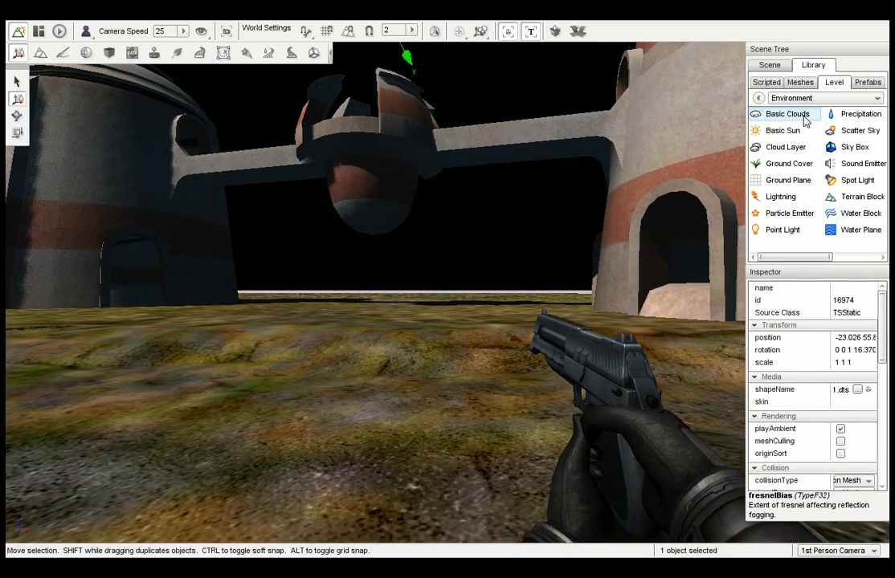
{"action": "left_click_drag", "start_coordinate": [826, 257], "coordinate": [863, 259]}
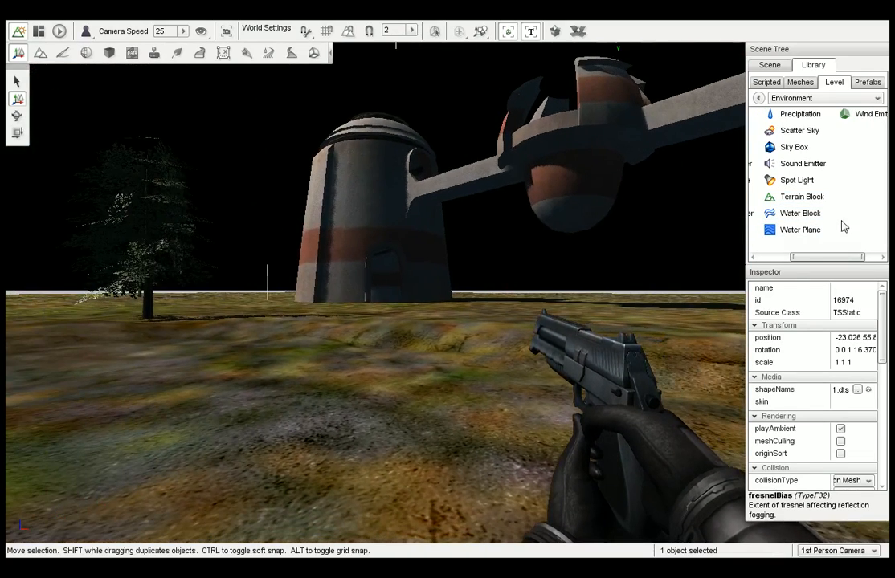
{"action": "left_click", "coordinate": [811, 231]}
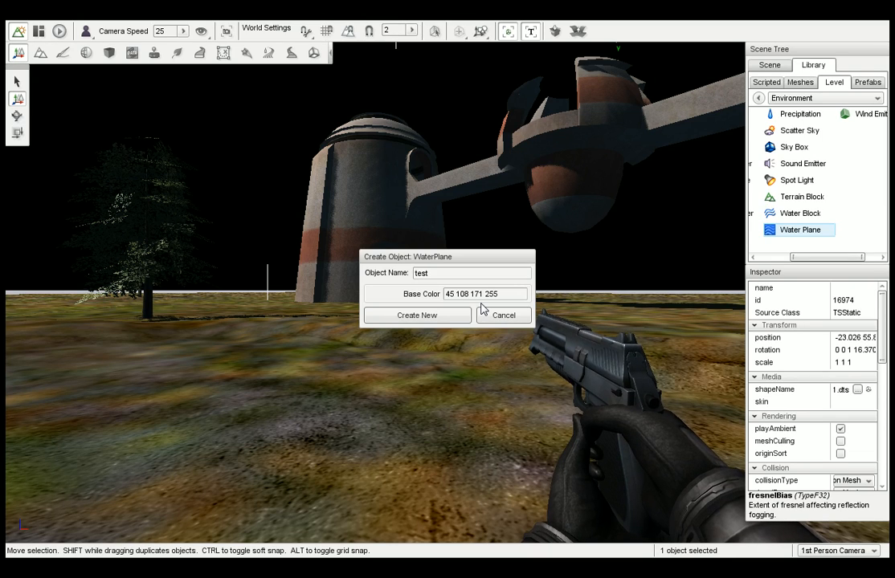
{"action": "left_click", "coordinate": [442, 315]}
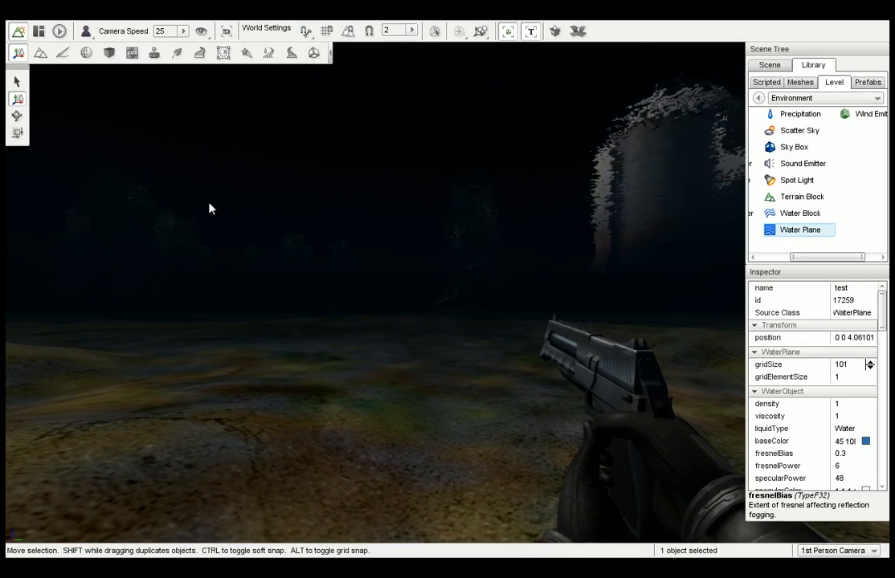
Lower the test water plane along its vertical axis to a height of about 1.36.
{"action": "left_click", "coordinate": [767, 66]}
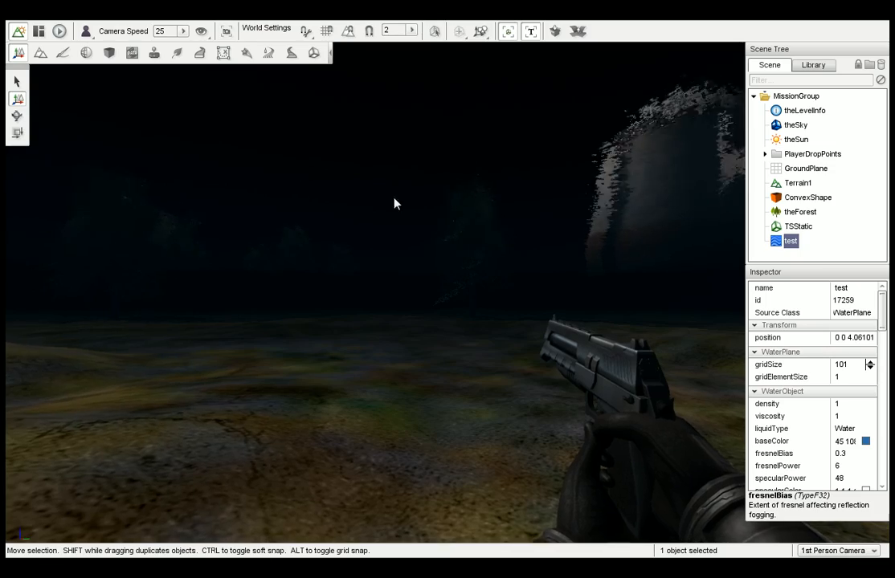
{"action": "right_click_drag", "start_coordinate": [431, 215], "coordinate": [706, 216]}
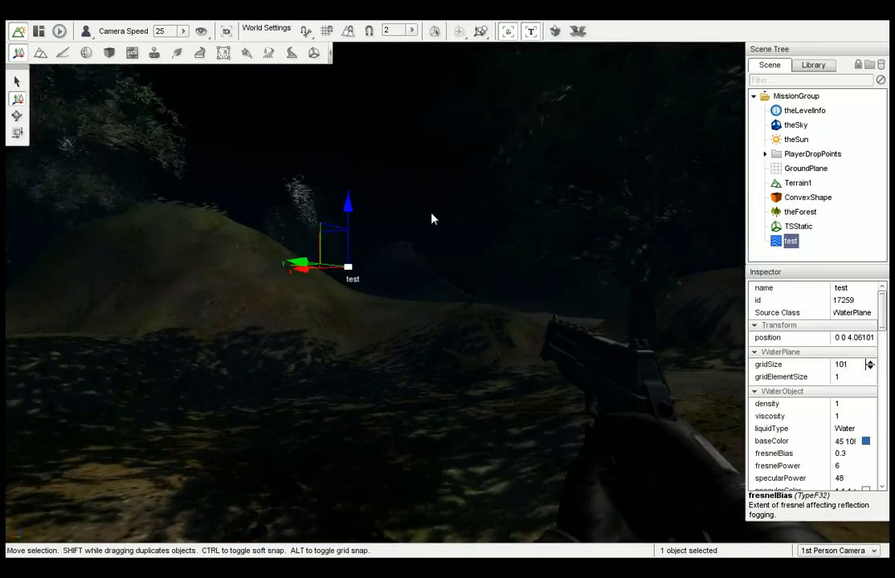
{"action": "left_click", "coordinate": [355, 206]}
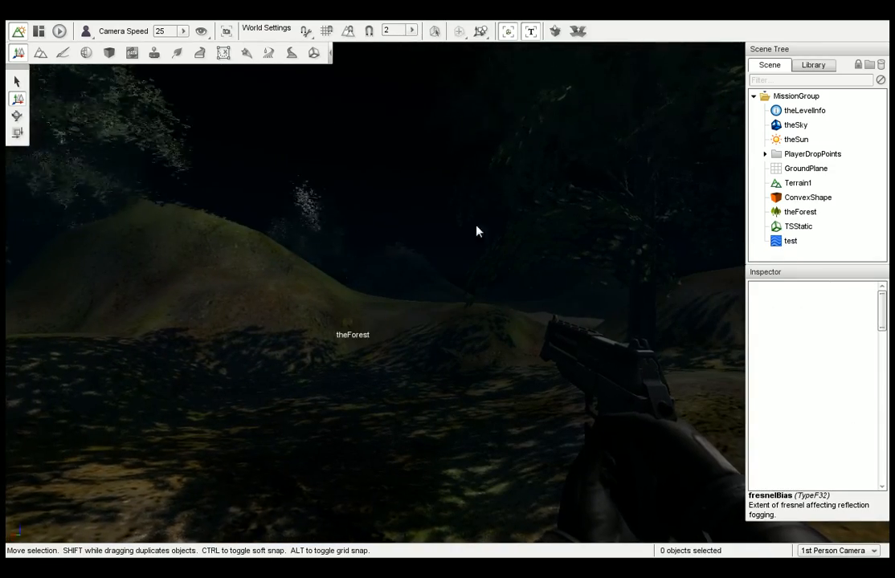
{"action": "left_click", "coordinate": [790, 241]}
{"action": "left_click_drag", "start_coordinate": [351, 220], "coordinate": [344, 254]}
{"action": "right_click_drag", "start_coordinate": [344, 254], "coordinate": [48, 254]}
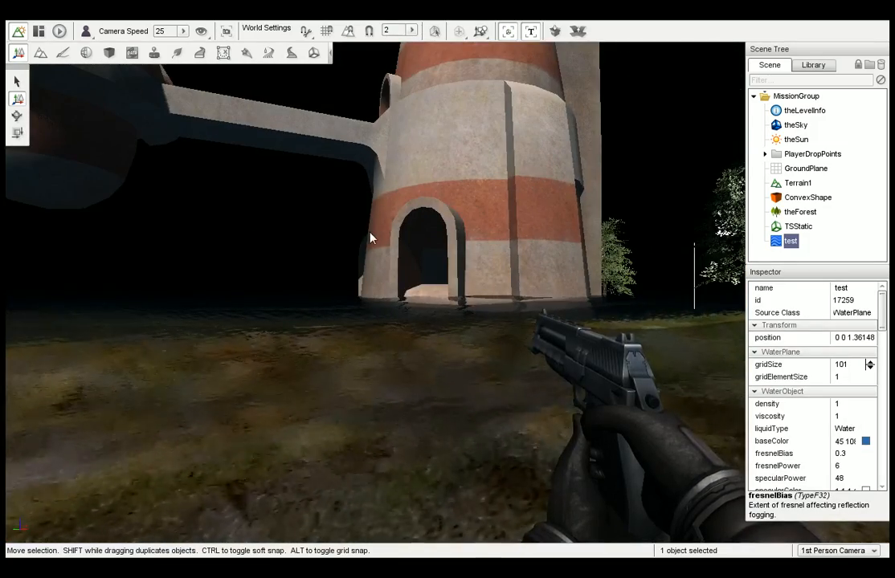
Play the level to preview the lowered water around the station, and return to the World Editor.
{"action": "left_click", "coordinate": [60, 32]}
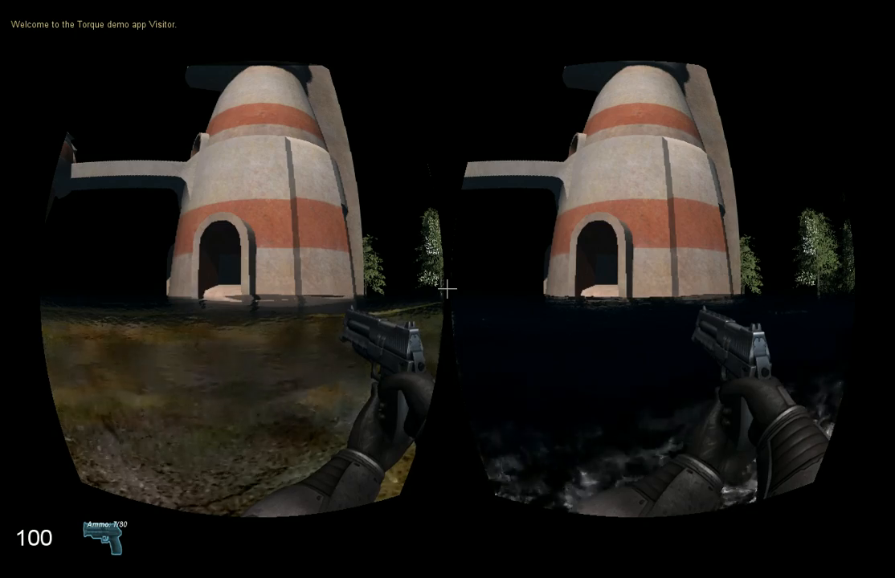
{"action": "key", "text": "F11"}
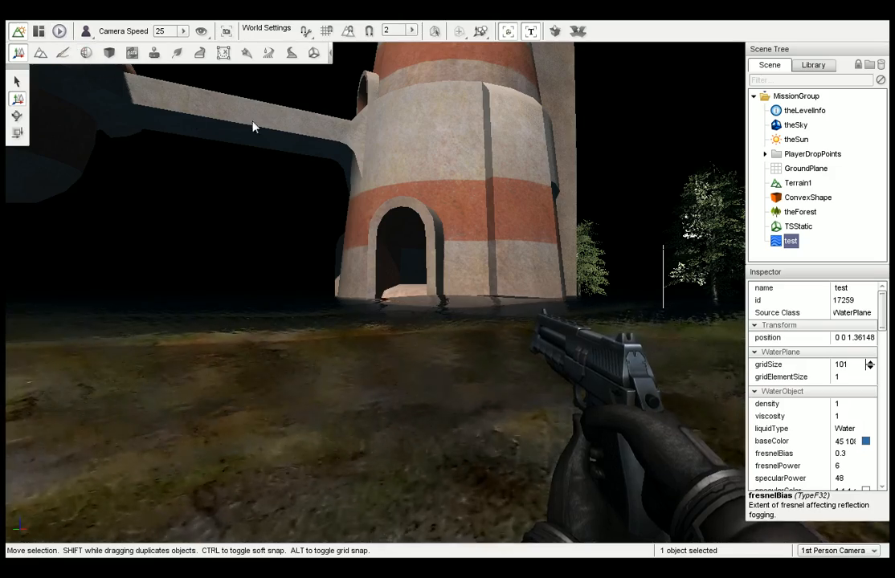
{"action": "right_click_drag", "start_coordinate": [253, 126], "coordinate": [348, 176]}
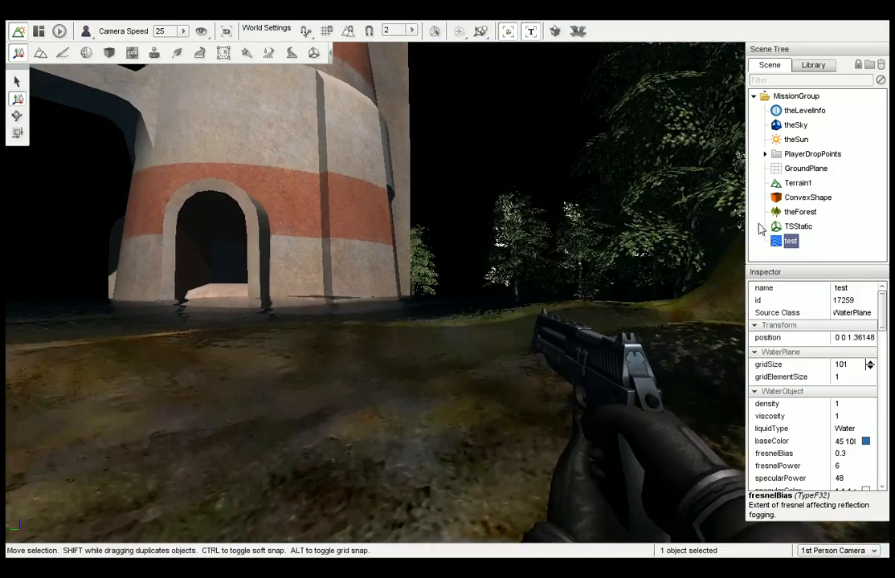
Clear the name of the test water plane and delete it from the scene.
{"action": "left_click", "coordinate": [789, 242]}
{"action": "key", "text": "BackSpace"}
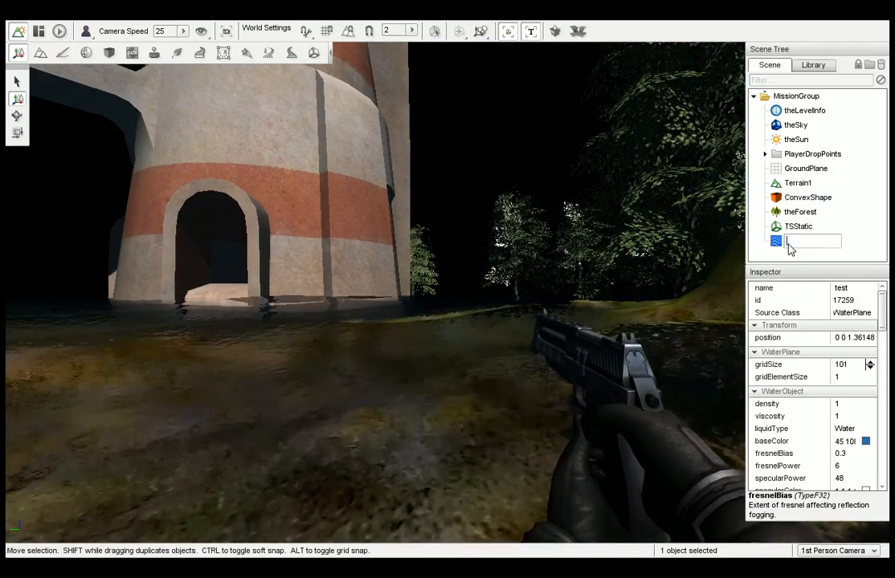
{"action": "key", "text": "Return"}
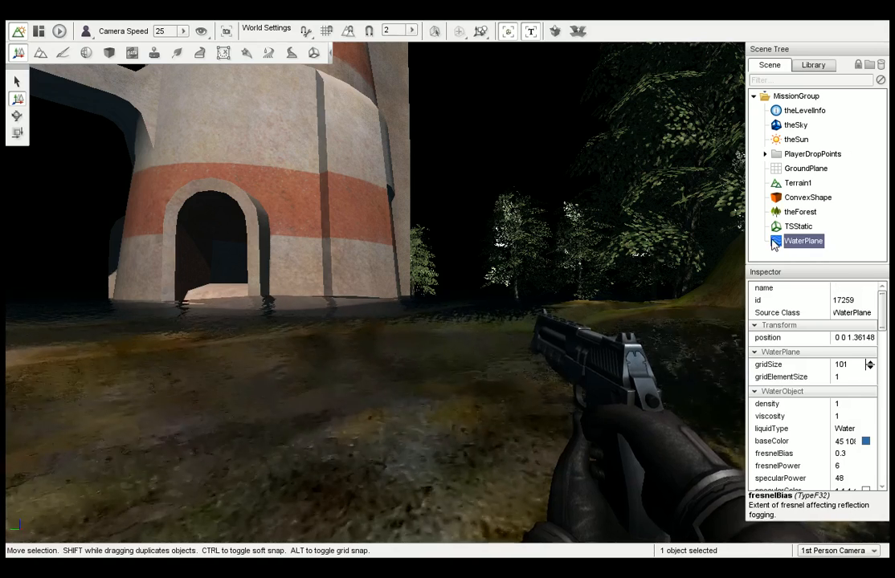
{"action": "key", "text": "Delete"}
Reopen the Environment category of the level object library and examine its remaining objects, including Wind Emitter.
{"action": "left_click", "coordinate": [813, 65]}
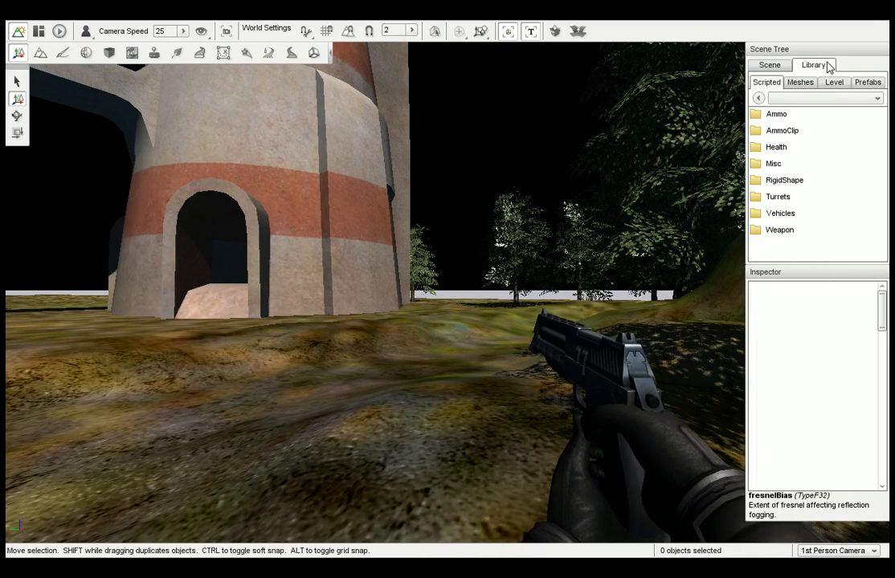
{"action": "left_click", "coordinate": [834, 83]}
{"action": "double_click", "coordinate": [788, 114]}
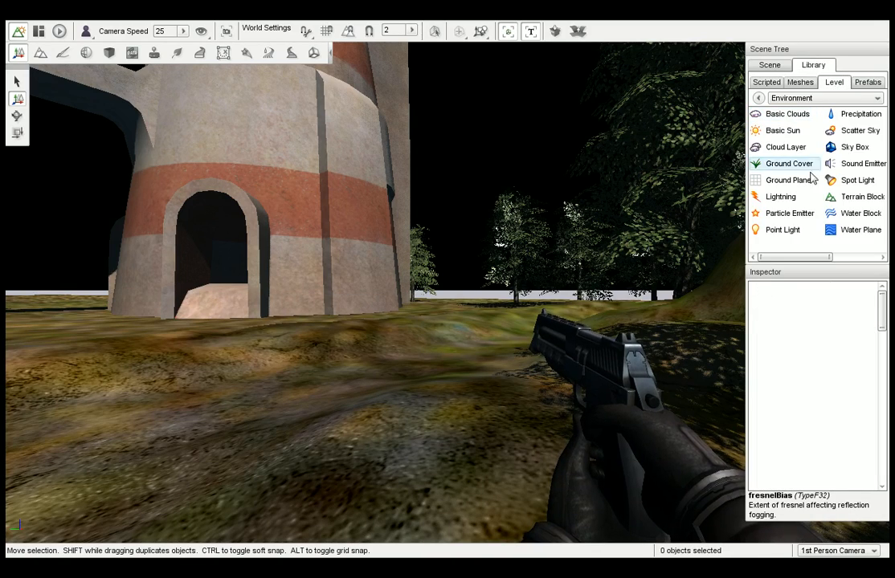
{"action": "left_click_drag", "start_coordinate": [827, 259], "coordinate": [870, 262]}
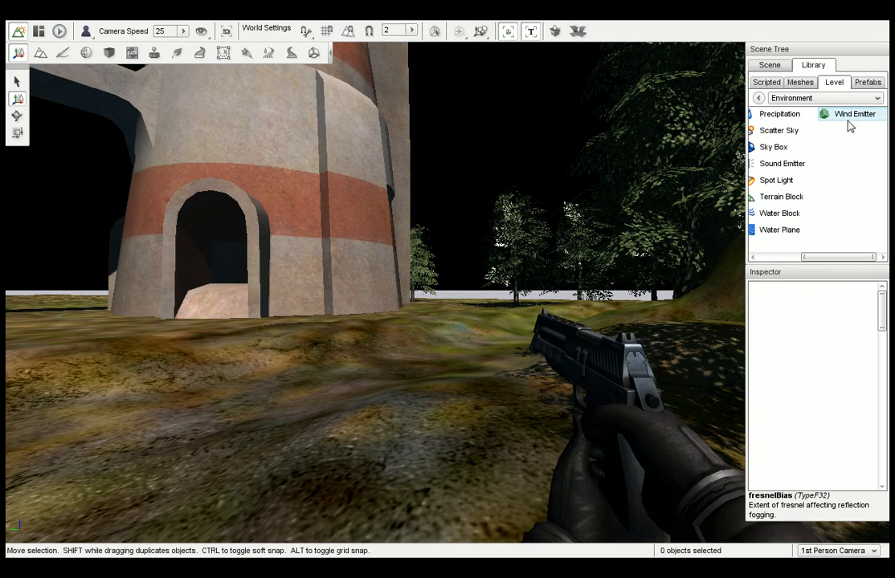
{"action": "right_click_drag", "start_coordinate": [558, 219], "coordinate": [640, 256]}
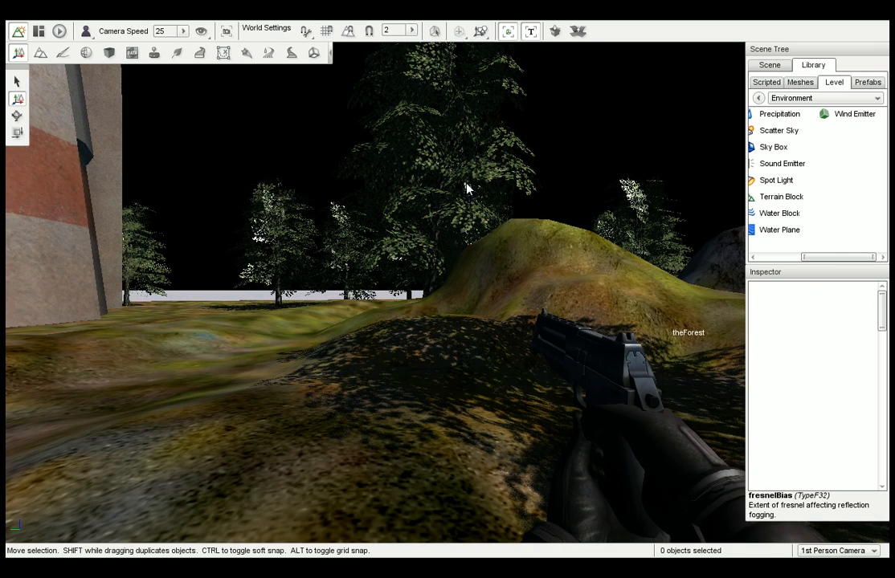
{"action": "left_click", "coordinate": [783, 257]}
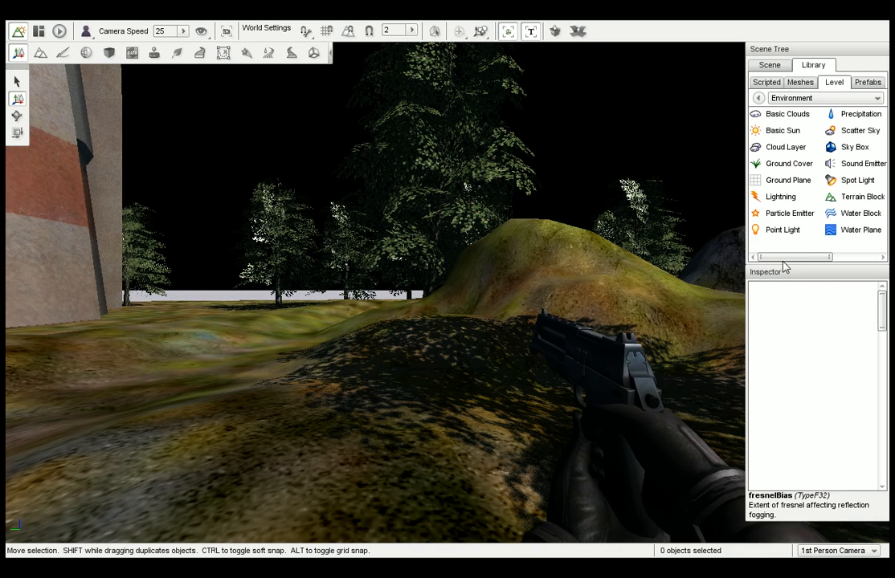
Examine the Level category's objects, from Camera and Mission Area through Trigger and Zone Portal, and look around the terrain.
{"action": "left_click", "coordinate": [758, 97]}
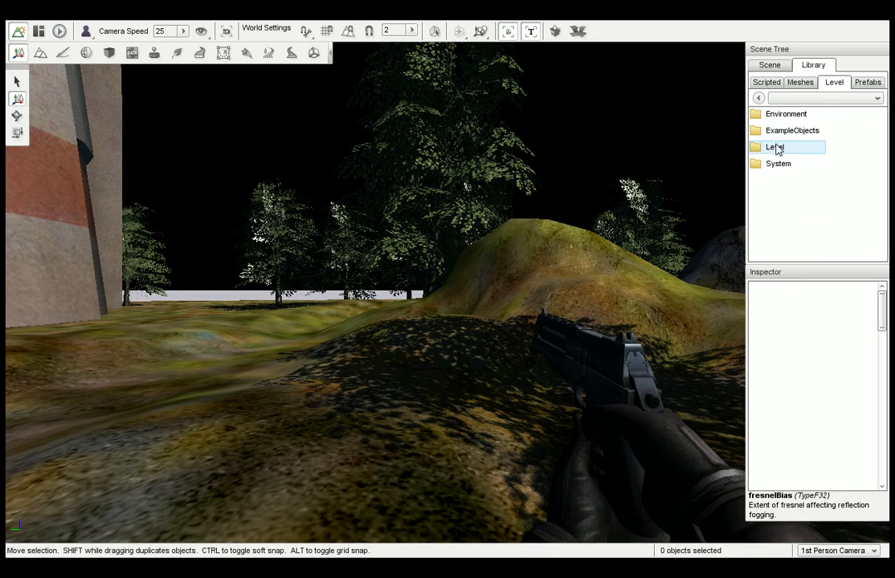
{"action": "double_click", "coordinate": [773, 147]}
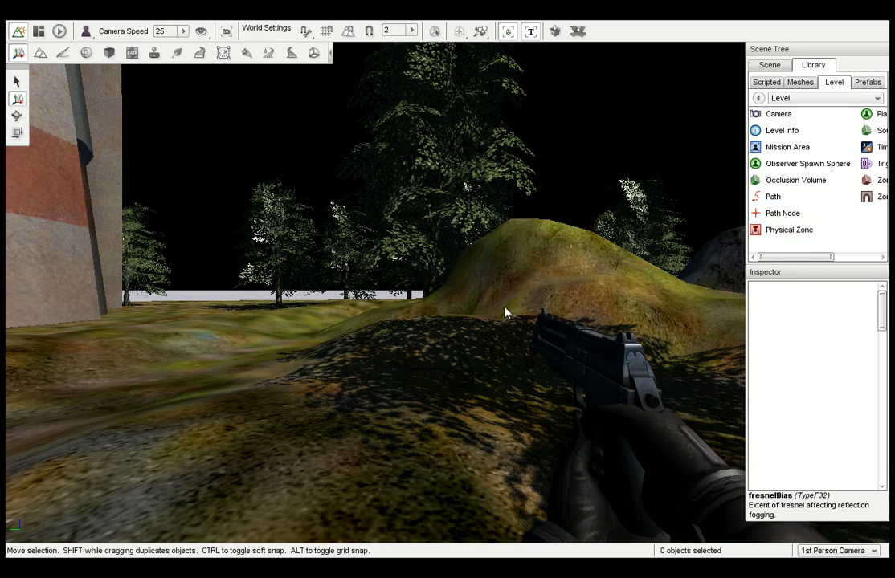
{"action": "left_click_drag", "start_coordinate": [808, 259], "coordinate": [856, 260]}
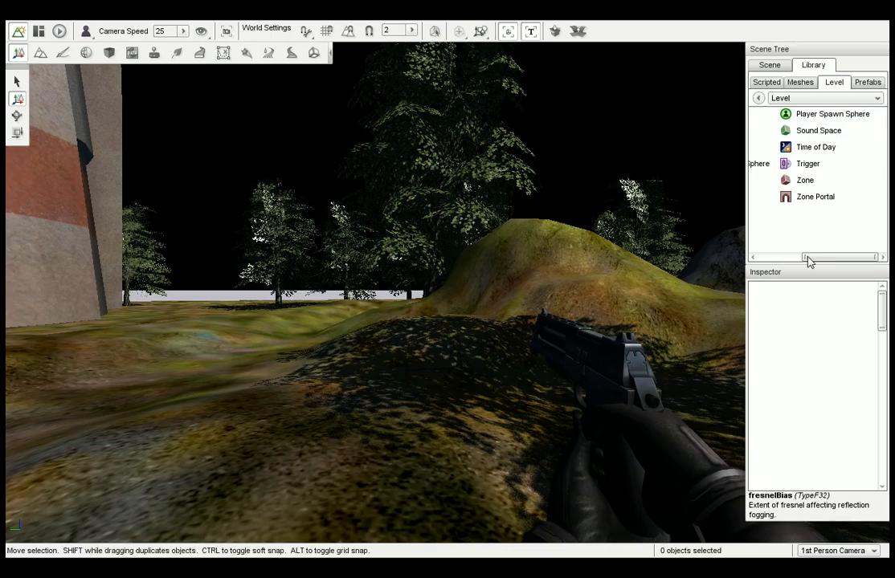
{"action": "left_click_drag", "start_coordinate": [806, 259], "coordinate": [733, 265]}
{"action": "right_click_drag", "start_coordinate": [709, 251], "coordinate": [526, 251]}
{"action": "right_click_drag", "start_coordinate": [650, 260], "coordinate": [562, 259]}
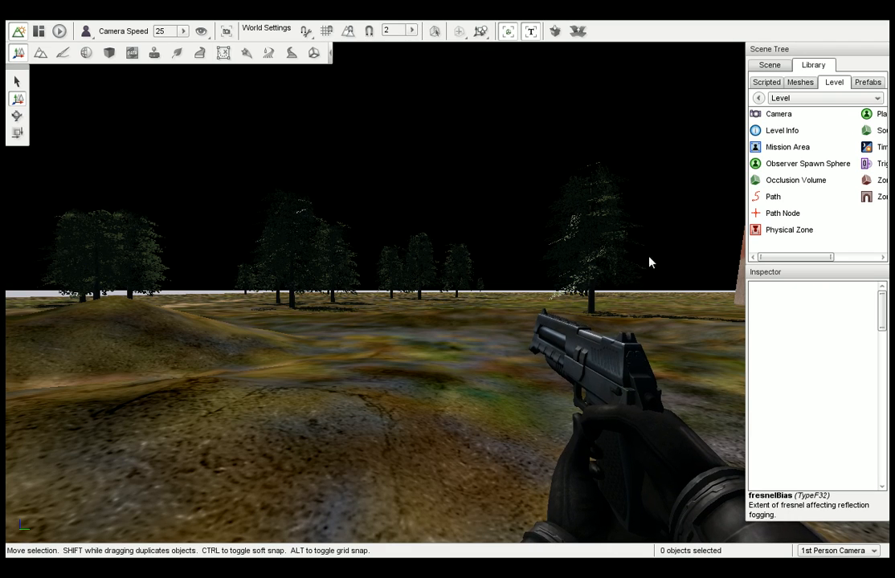
Open the Prefabs library, box-select the forest in the view, and check the selection in the scene tree.
{"action": "left_click", "coordinate": [867, 83]}
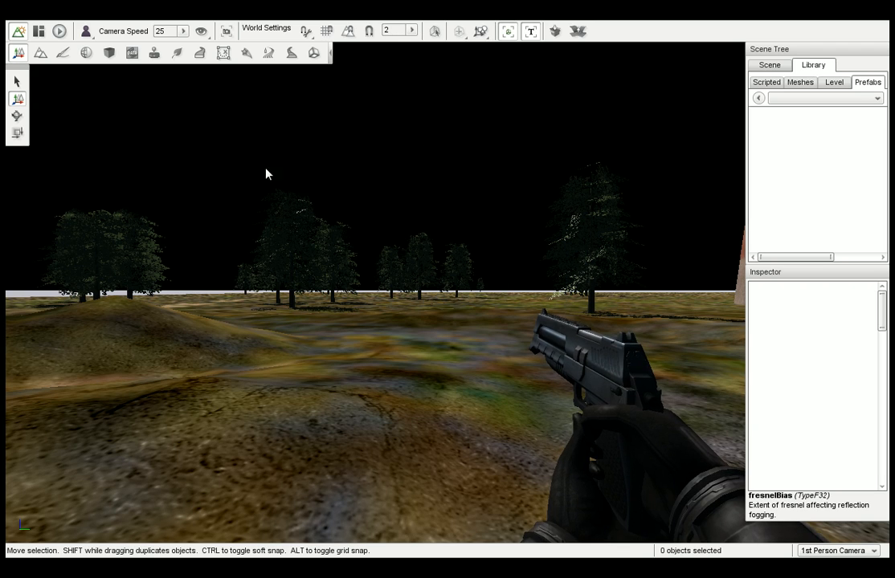
{"action": "left_click_drag", "start_coordinate": [220, 162], "coordinate": [460, 384]}
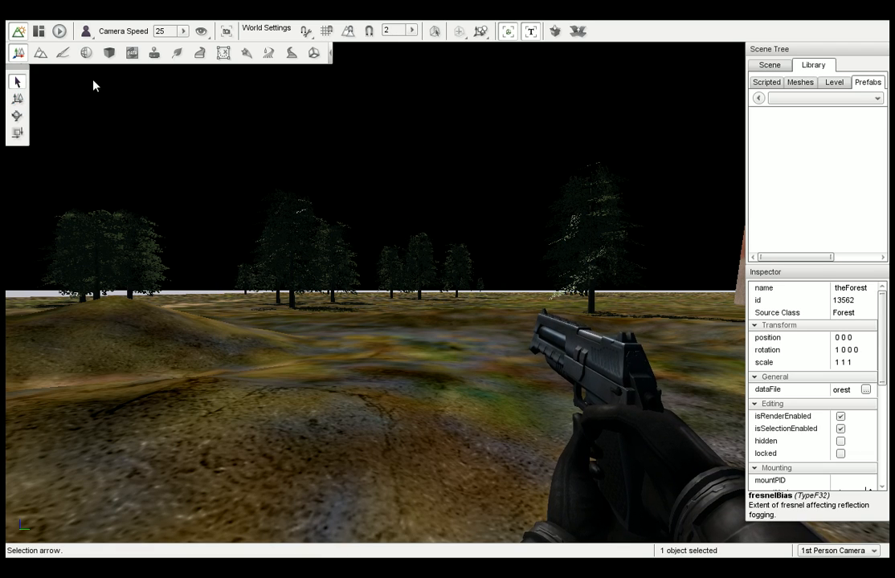
{"action": "left_click", "coordinate": [768, 66]}
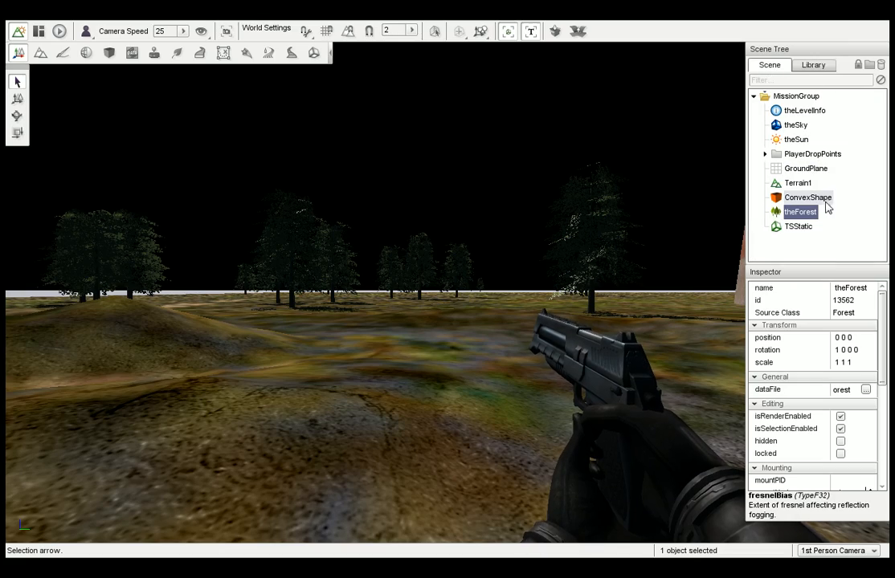
Select the TSStatic station and the ConvexShape together, and reopen the Prefabs library.
{"action": "right_click_drag", "start_coordinate": [681, 233], "coordinate": [827, 233]}
{"action": "right_click_drag", "start_coordinate": [514, 245], "coordinate": [370, 245]}
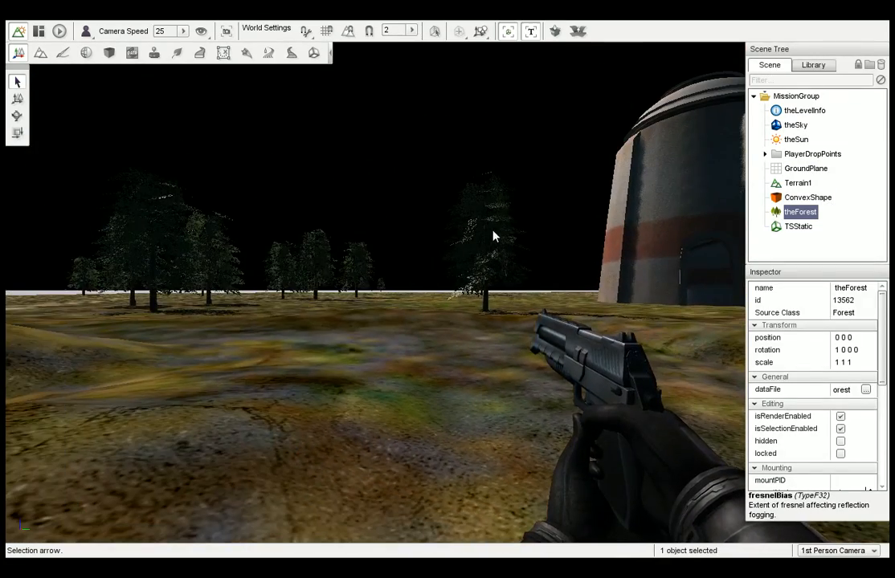
{"action": "right_click_drag", "start_coordinate": [550, 251], "coordinate": [575, 230]}
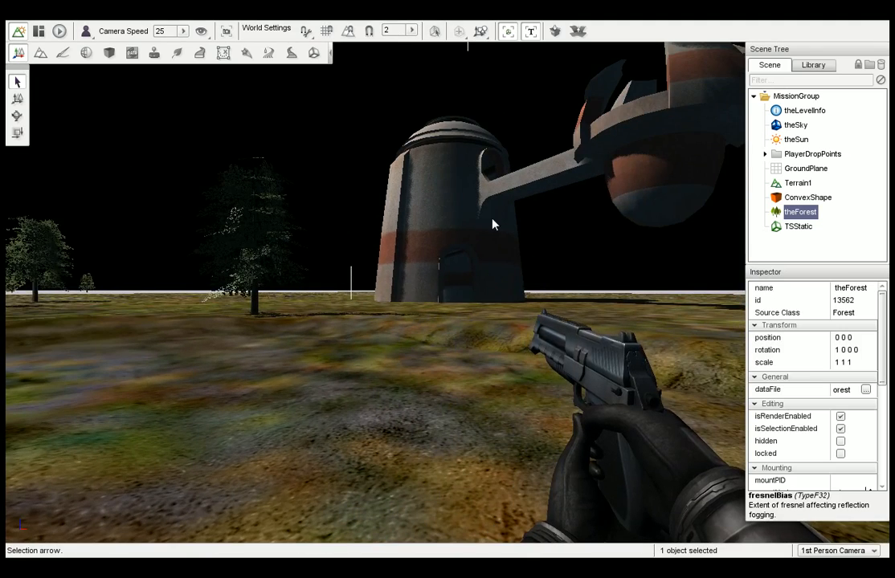
{"action": "right_click_drag", "start_coordinate": [493, 223], "coordinate": [562, 223]}
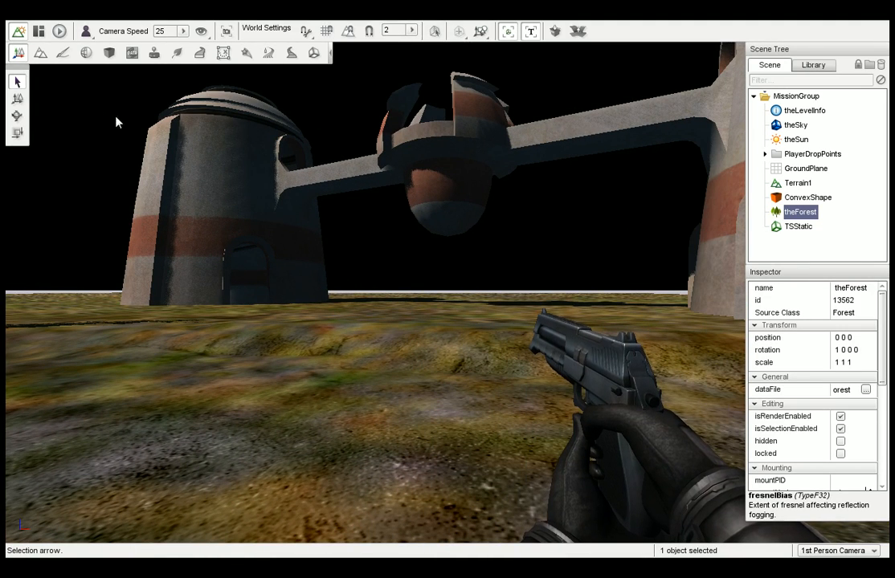
{"action": "left_click_drag", "start_coordinate": [96, 98], "coordinate": [626, 354]}
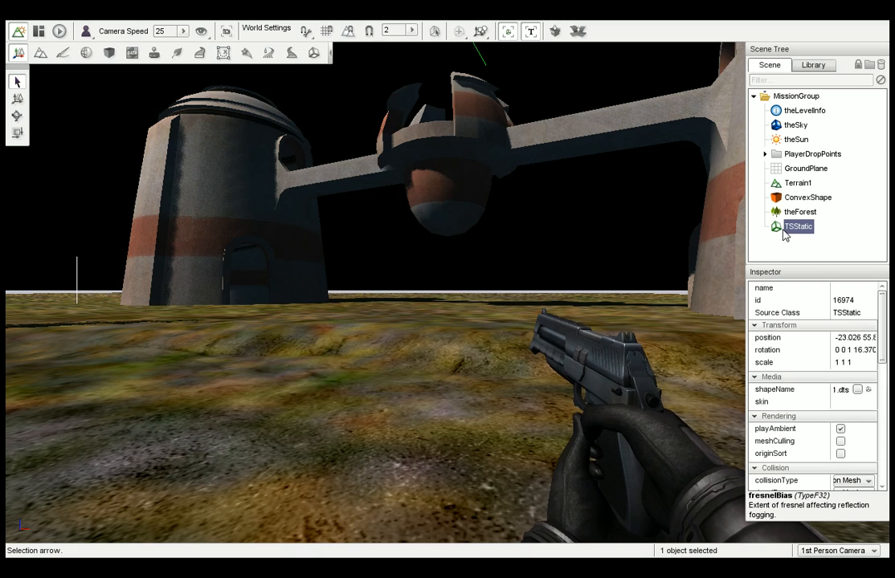
{"action": "left_click", "coordinate": [790, 197], "text": "ctrl"}
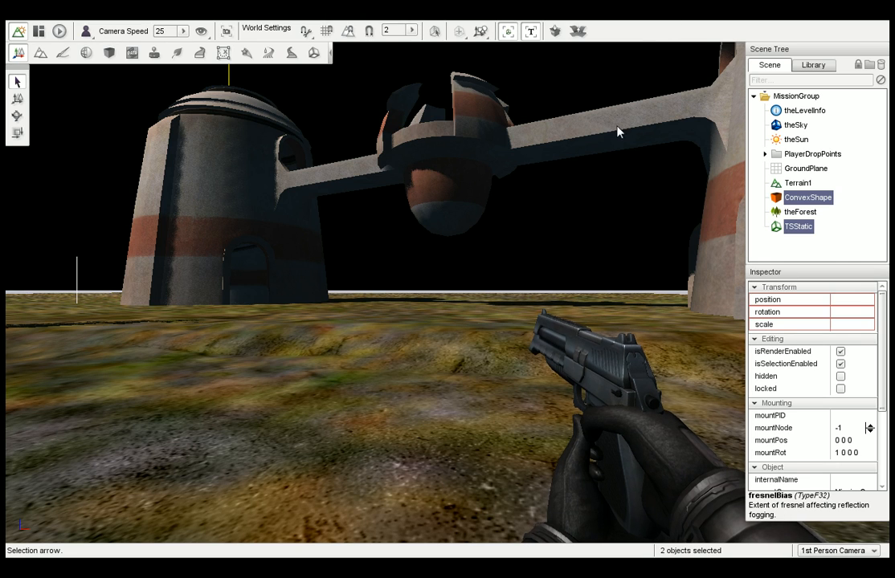
{"action": "left_click", "coordinate": [810, 70]}
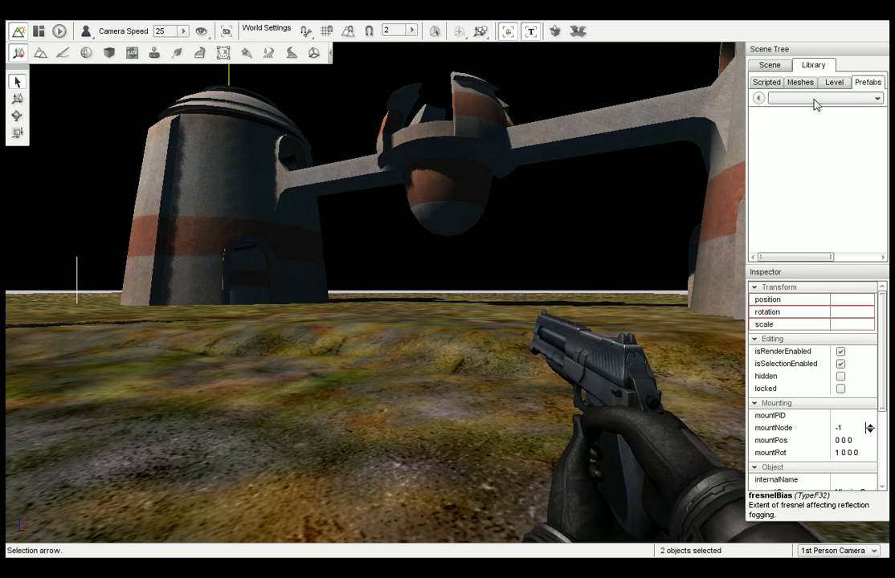
{"action": "right_click_drag", "start_coordinate": [603, 162], "coordinate": [498, 161]}
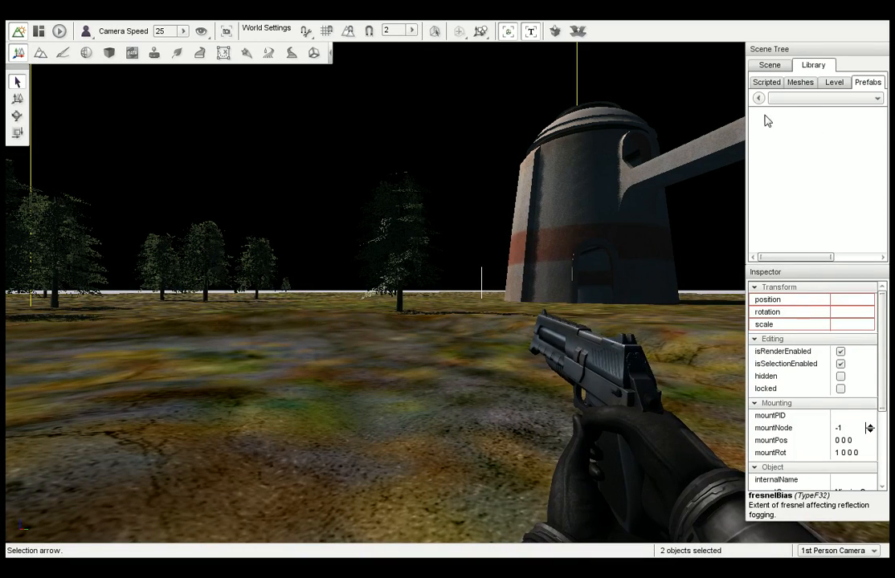
{"action": "right_click_drag", "start_coordinate": [518, 158], "coordinate": [578, 160]}
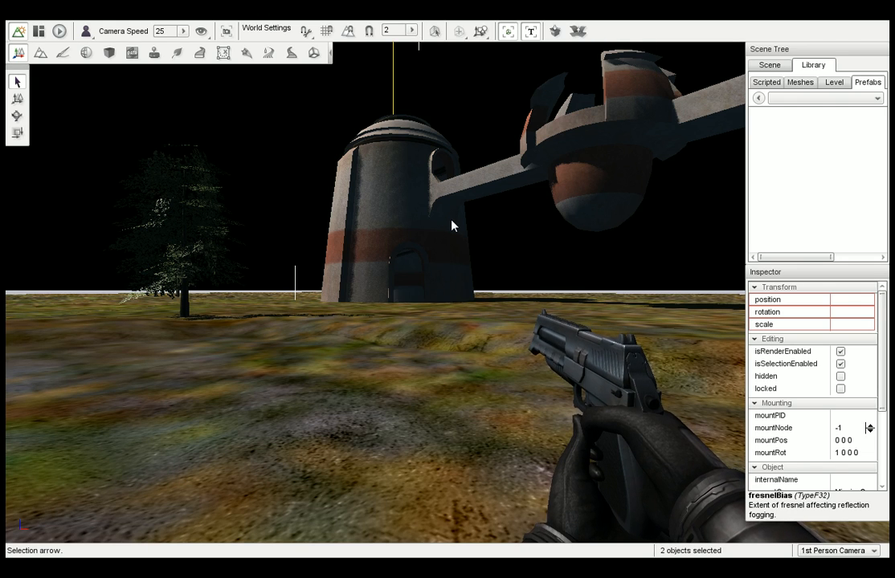
{"action": "mouse_move", "coordinate": [451, 225]}
{"action": "right_mouse_down"}
{"action": "mouse_move", "coordinate": [438, 225]}
{"action": "mouse_move", "coordinate": [450, 226]}
{"action": "right_mouse_up"}
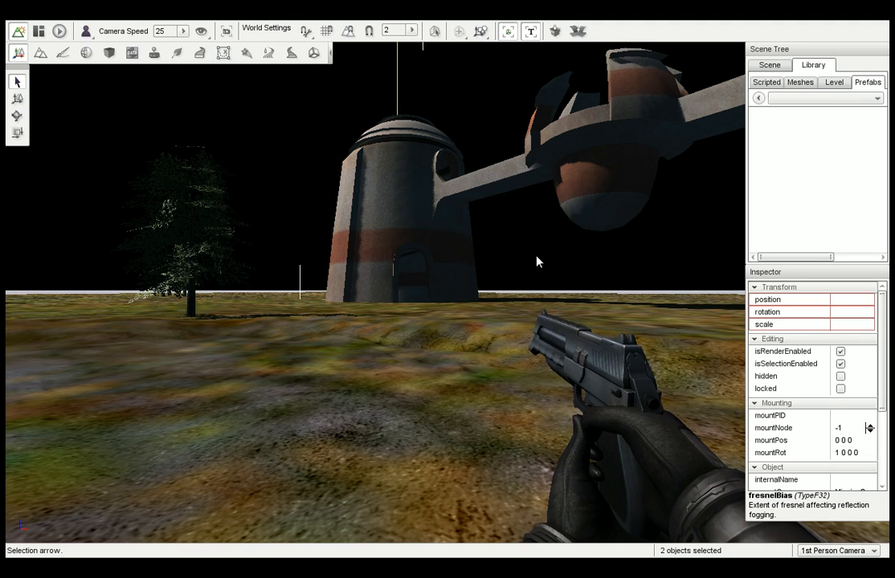
{"action": "right_click_drag", "start_coordinate": [536, 262], "coordinate": [538, 261]}
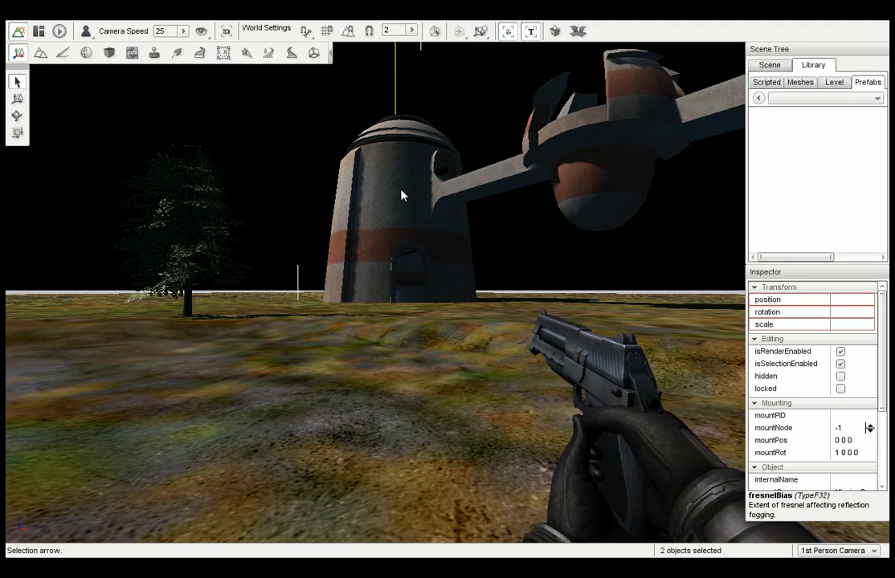
{"action": "right_click_drag", "start_coordinate": [402, 195], "coordinate": [443, 195]}
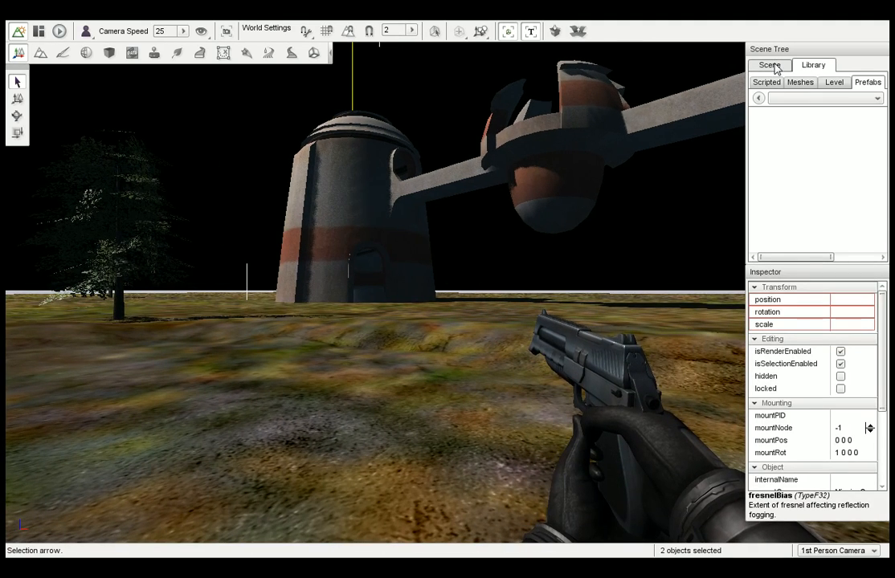
Browse the Level, Scripted and Meshes object libraries, and clear the current object selection.
{"action": "left_click", "coordinate": [836, 83]}
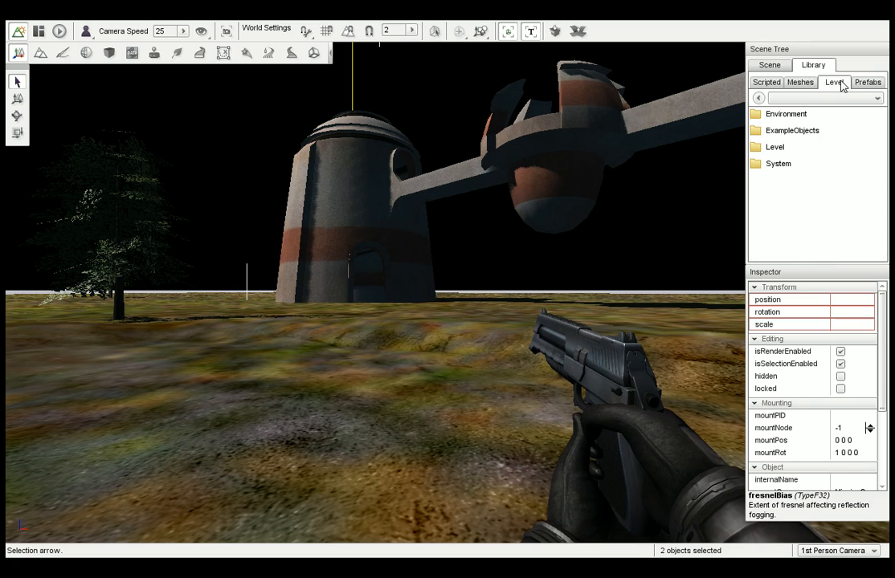
{"action": "left_click", "coordinate": [765, 82]}
{"action": "left_click", "coordinate": [799, 83]}
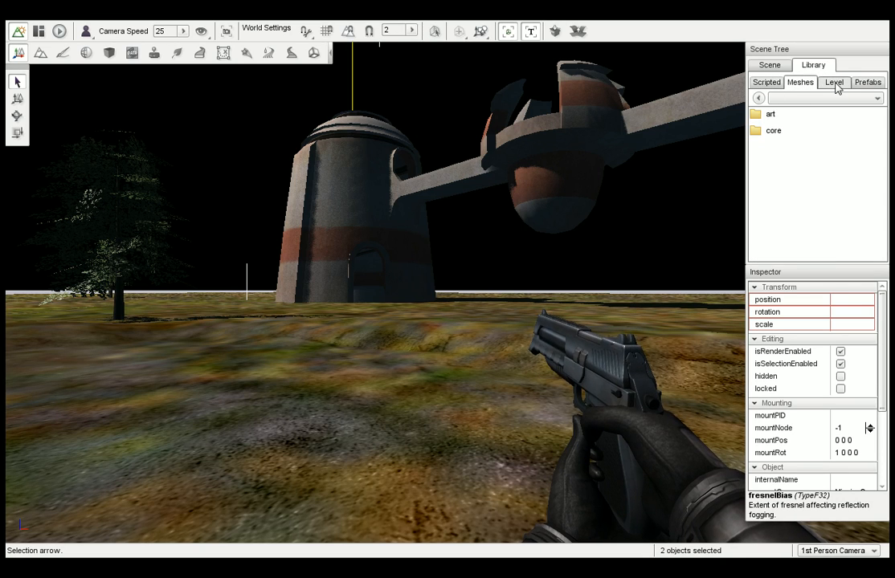
{"action": "right_click_drag", "start_coordinate": [650, 129], "coordinate": [711, 131]}
{"action": "left_click", "coordinate": [550, 197]}
{"action": "right_click_drag", "start_coordinate": [561, 194], "coordinate": [505, 147]}
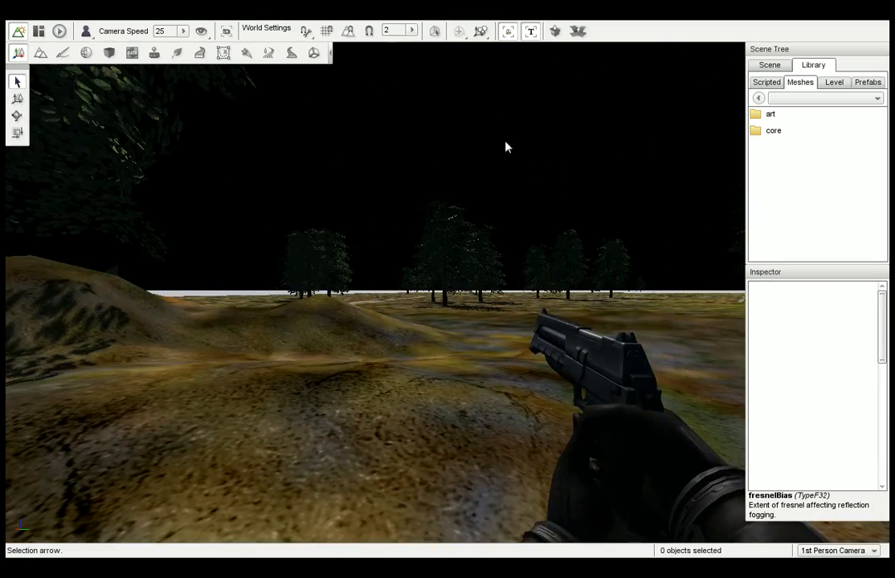
Play the level, walk into the station's towers to test their collision, and return to the editor.
{"action": "left_click", "coordinate": [59, 31]}
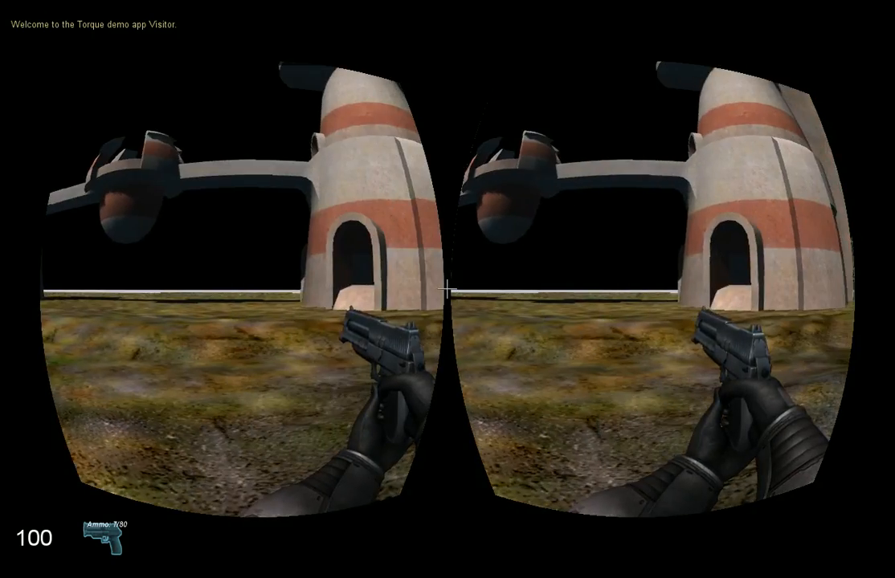
{"action": "key", "text": "w"}
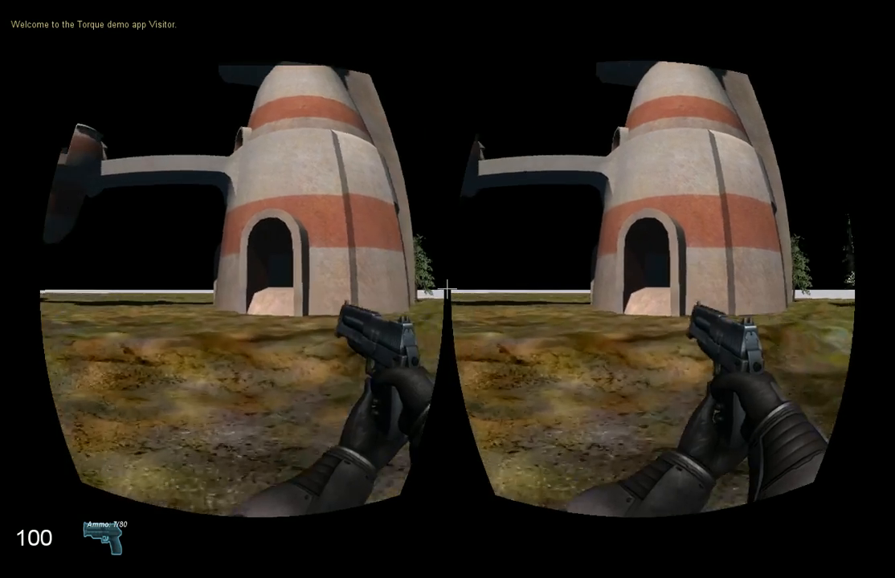
{"action": "key", "text": "w"}
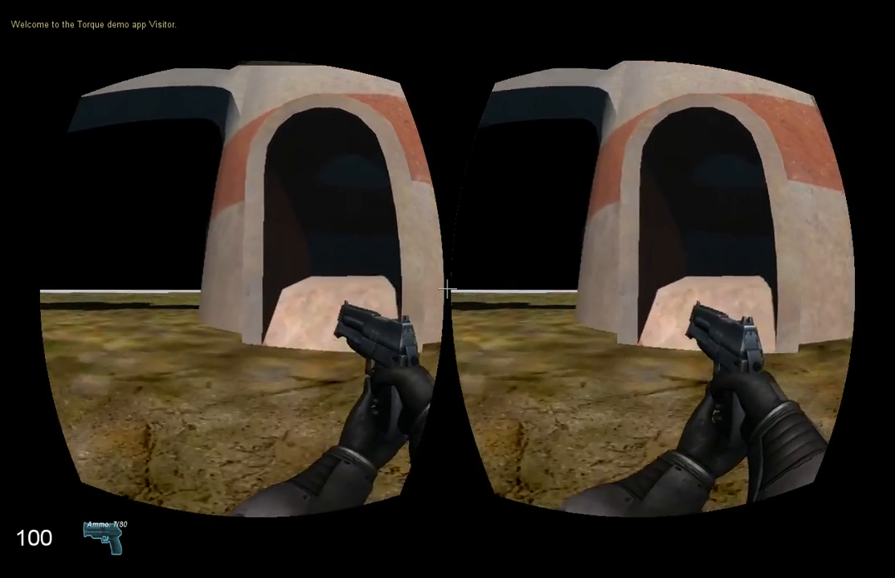
{"action": "key", "text": "shift"}
{"action": "key", "text": "w"}
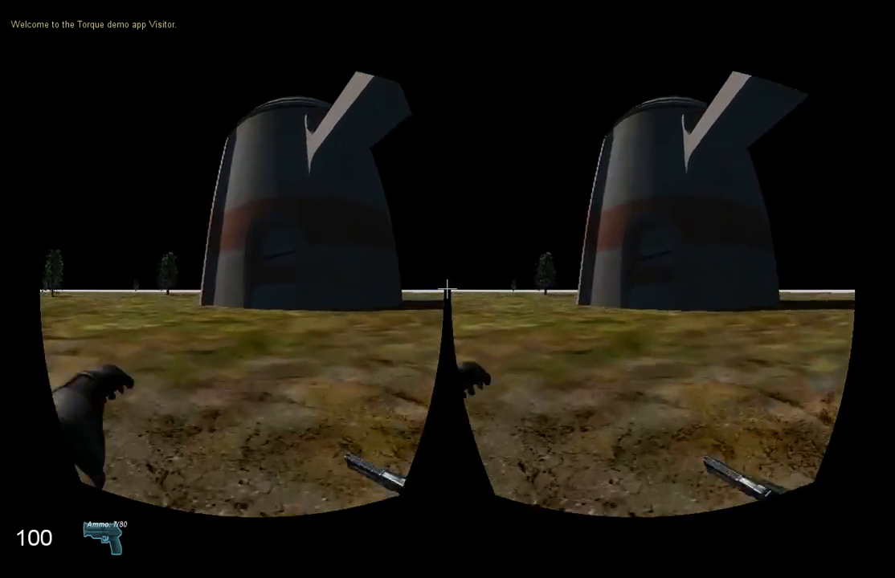
{"action": "key", "text": "w"}
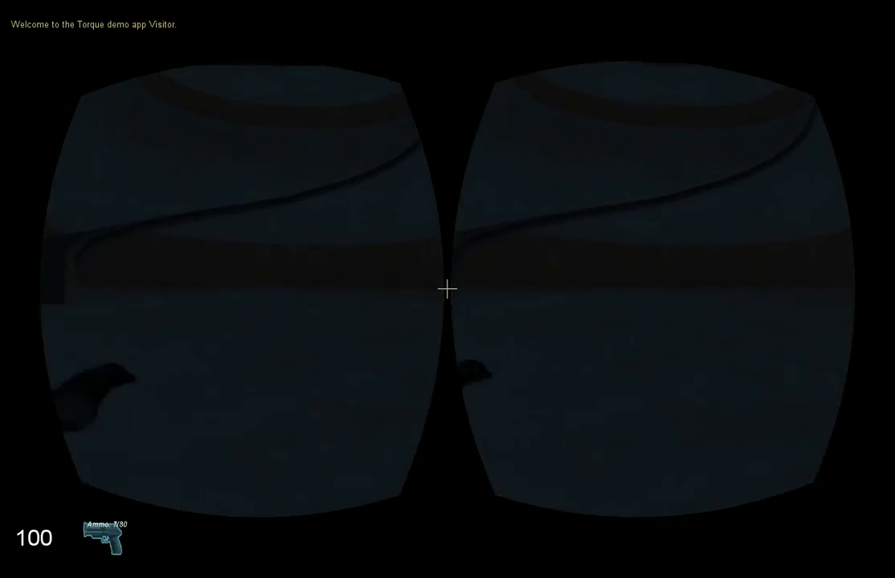
{"action": "key", "text": "s"}
{"action": "key", "text": "s"}
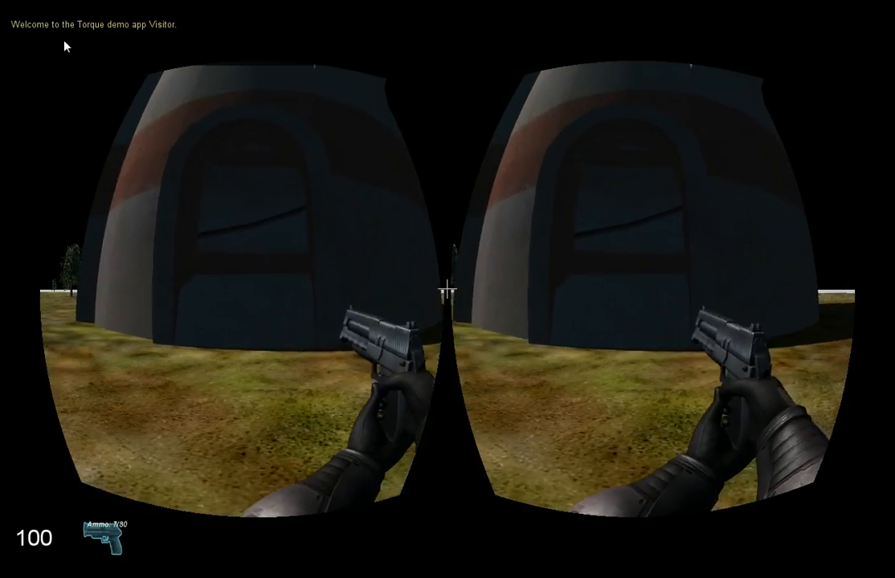
{"action": "key", "text": "F11"}
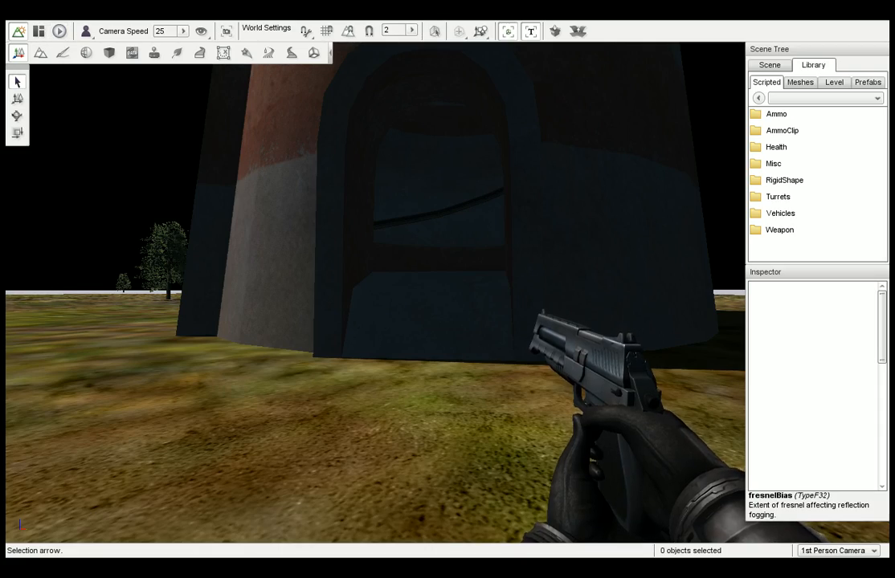
Examine the station's towers, doorways and connecting bridge from several angles in the editor view.
{"action": "mouse_move", "coordinate": [374, 292]}
{"action": "right_mouse_down"}
{"action": "mouse_move", "coordinate": [632, 292]}
{"action": "mouse_move", "coordinate": [365, 292]}
{"action": "right_mouse_up"}
{"action": "key", "text": "s"}
{"action": "key", "text": "s"}
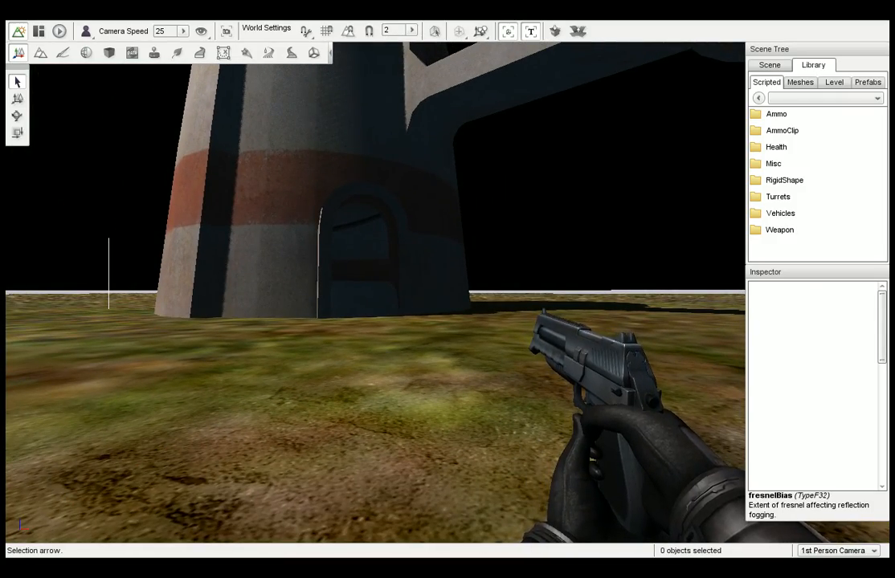
{"action": "right_click_drag", "start_coordinate": [229, 139], "coordinate": [13, 139]}
{"action": "right_click_drag", "start_coordinate": [229, 139], "coordinate": [76, 139]}
{"action": "right_click_drag", "start_coordinate": [417, 157], "coordinate": [321, 157]}
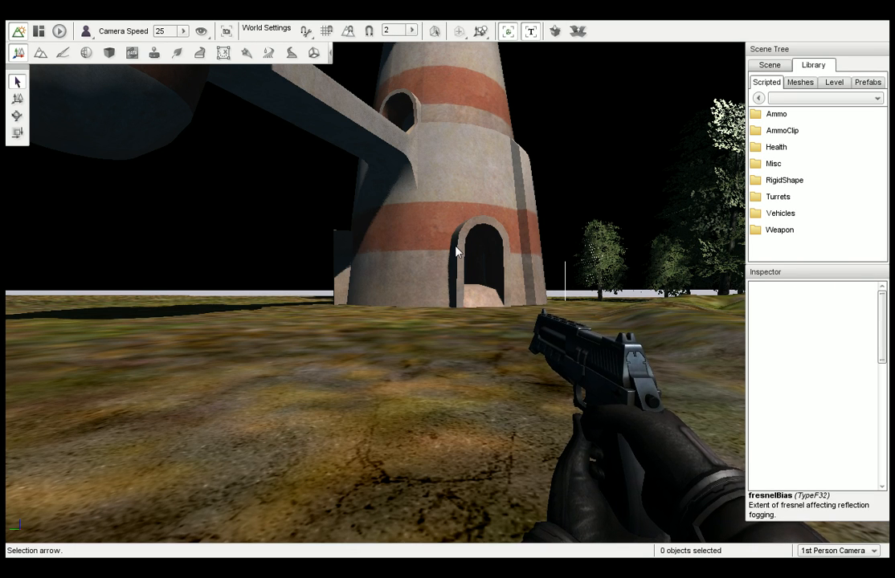
{"action": "right_click_drag", "start_coordinate": [467, 252], "coordinate": [217, 253]}
{"action": "right_click_drag", "start_coordinate": [345, 253], "coordinate": [468, 253]}
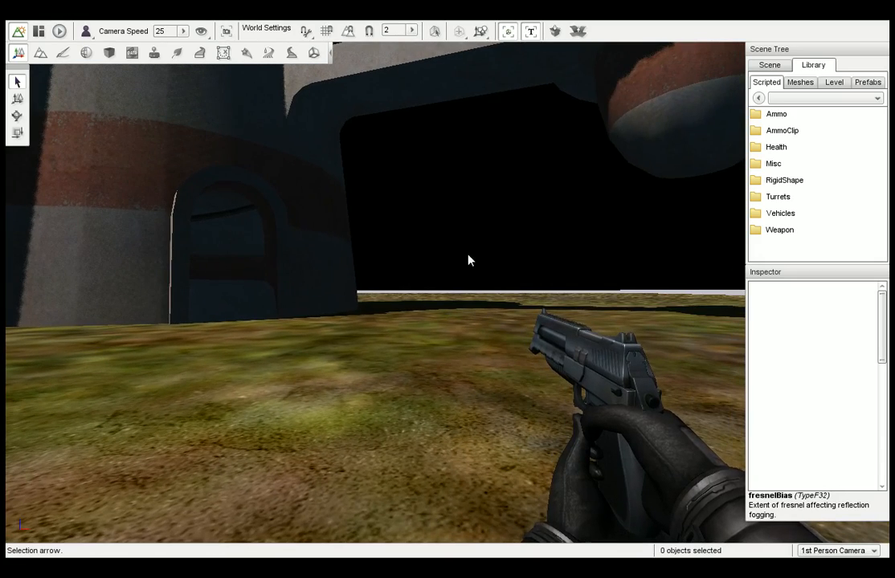
{"action": "key", "text": "s"}
{"action": "key", "text": "d"}
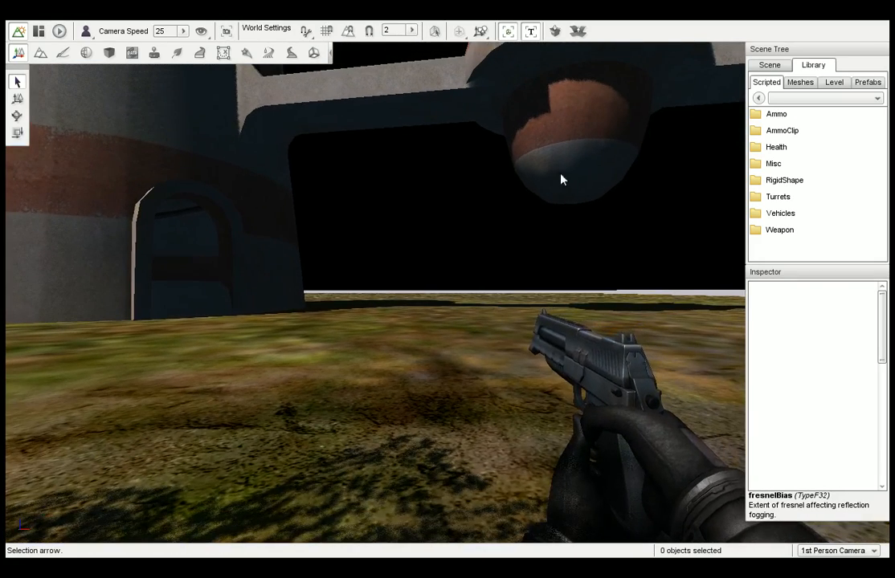
Select the TSStatic station in the scene tree and set its collisionType and decalType to Visible Mesh.
{"action": "left_click", "coordinate": [771, 66]}
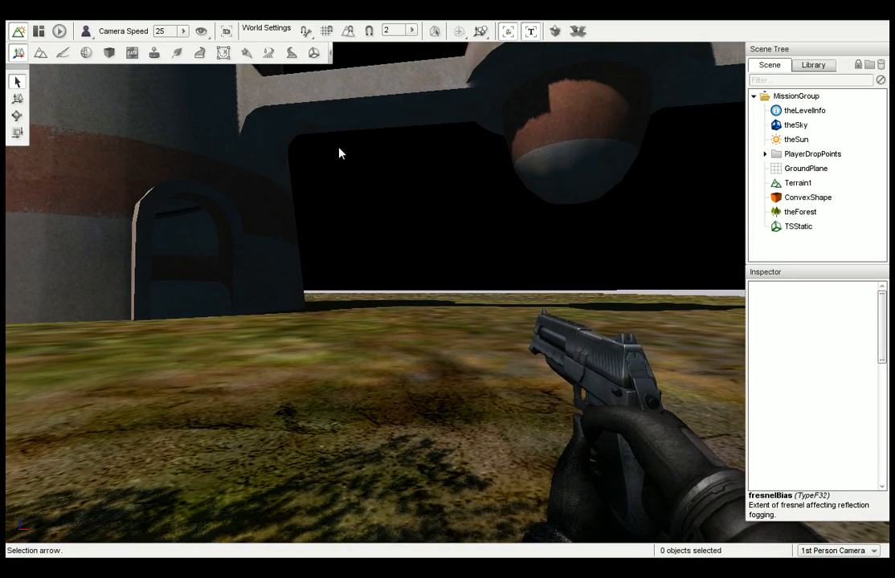
{"action": "left_click", "coordinate": [806, 226]}
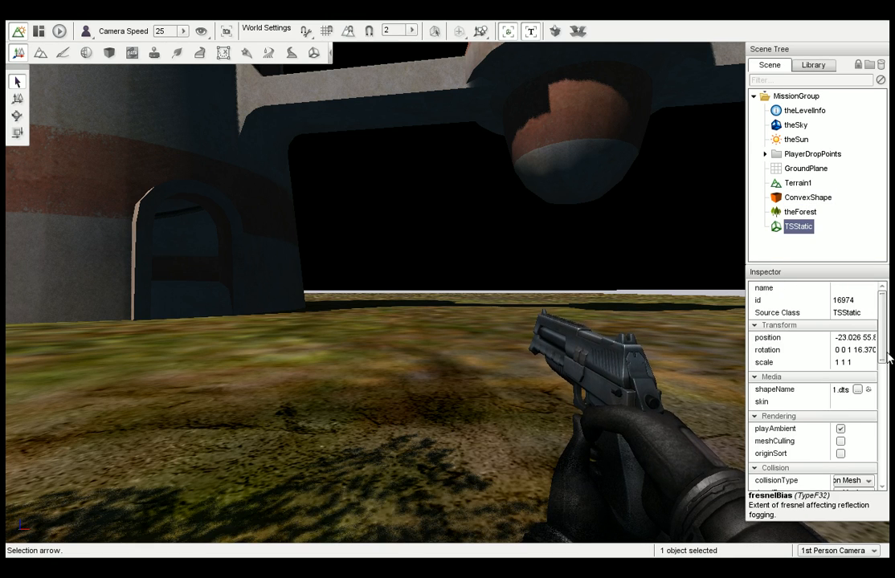
{"action": "scroll", "coordinate": [884, 352], "scroll_direction": "down", "scroll_amount": 3}
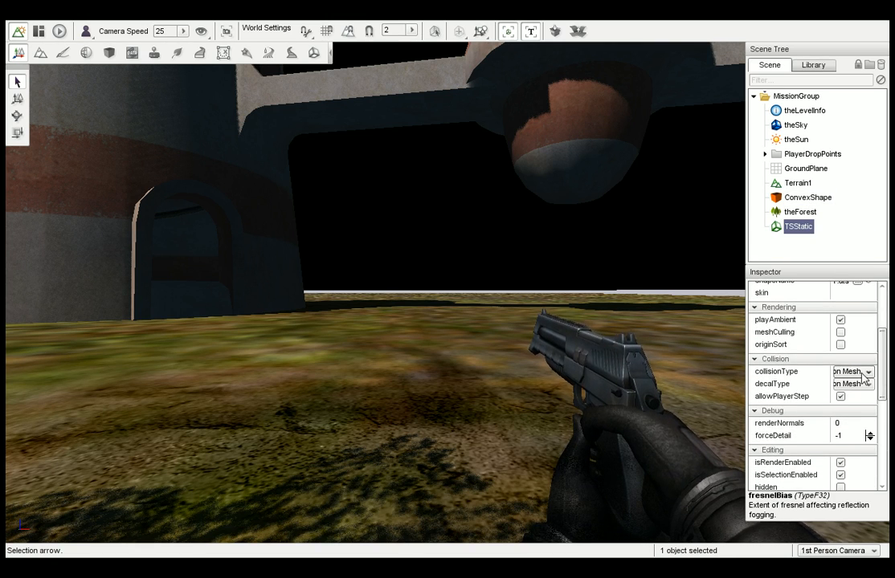
{"action": "left_click", "coordinate": [864, 372]}
{"action": "left_click", "coordinate": [837, 416]}
{"action": "left_click", "coordinate": [857, 386]}
{"action": "left_click", "coordinate": [839, 430]}
Activate the move tool for the selected station and back away until its transform gizmo can be seen.
{"action": "right_click_drag", "start_coordinate": [682, 353], "coordinate": [562, 353]}
{"action": "left_click", "coordinate": [18, 99]}
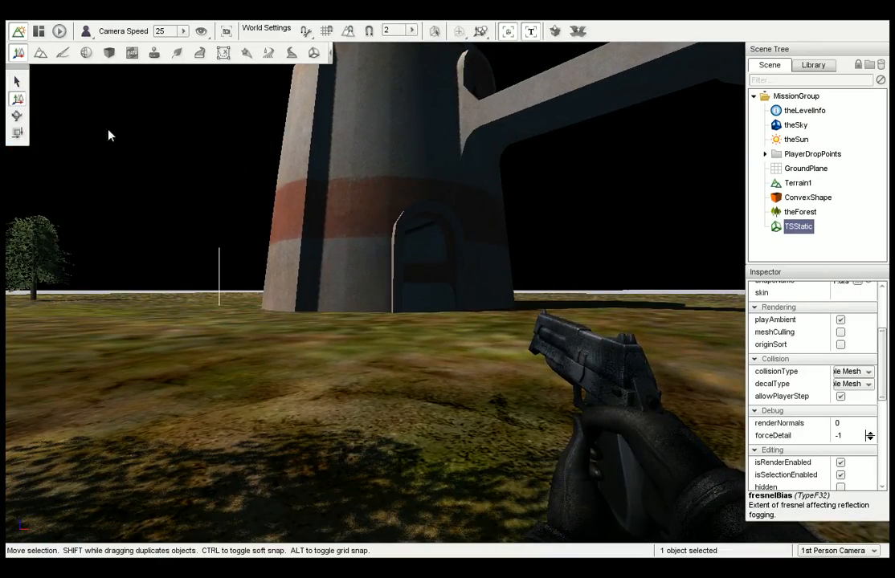
{"action": "right_click_drag", "start_coordinate": [112, 135], "coordinate": [265, 135]}
{"action": "key", "text": "s"}
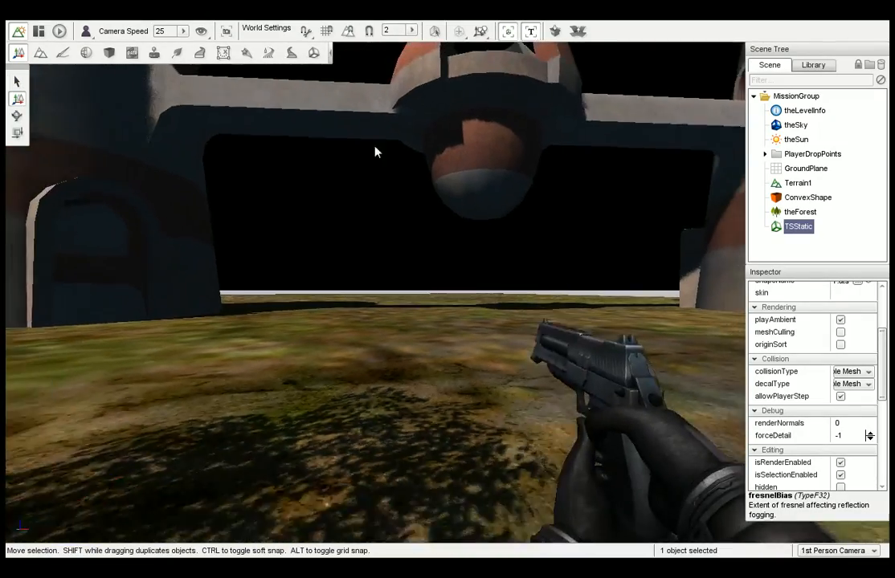
{"action": "key", "text": "s"}
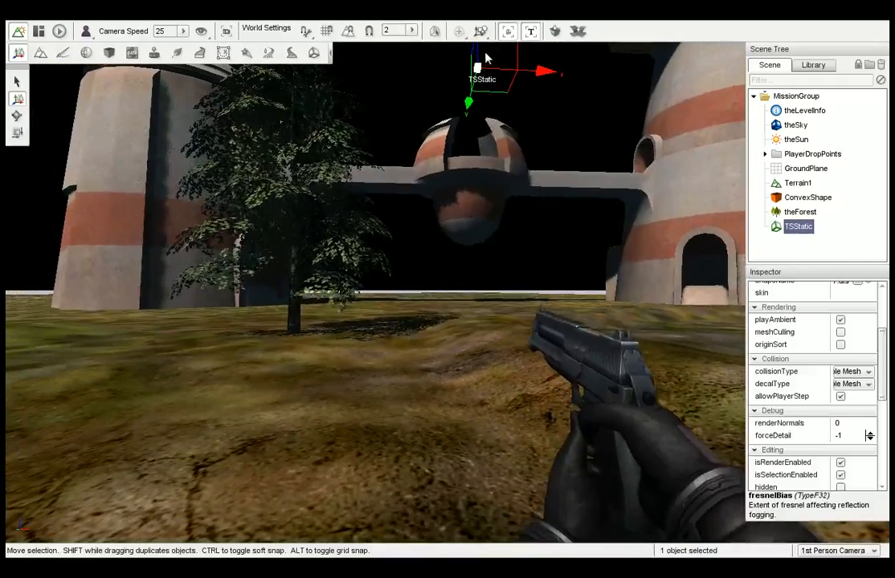
{"action": "left_click_drag", "start_coordinate": [485, 57], "coordinate": [482, 65]}
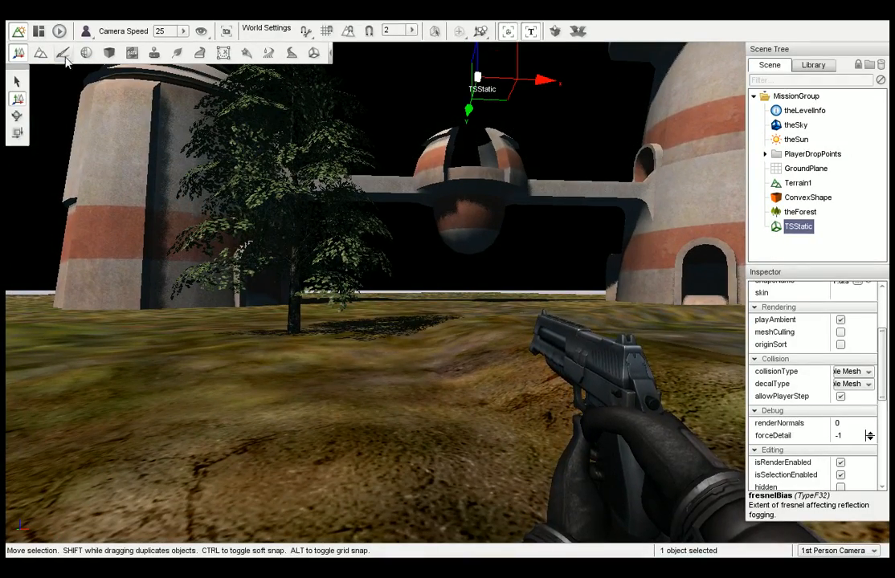
Play the level, walk up against the tower's outer wall, and shoot it to test collision and bullet decals.
{"action": "left_click", "coordinate": [59, 31]}
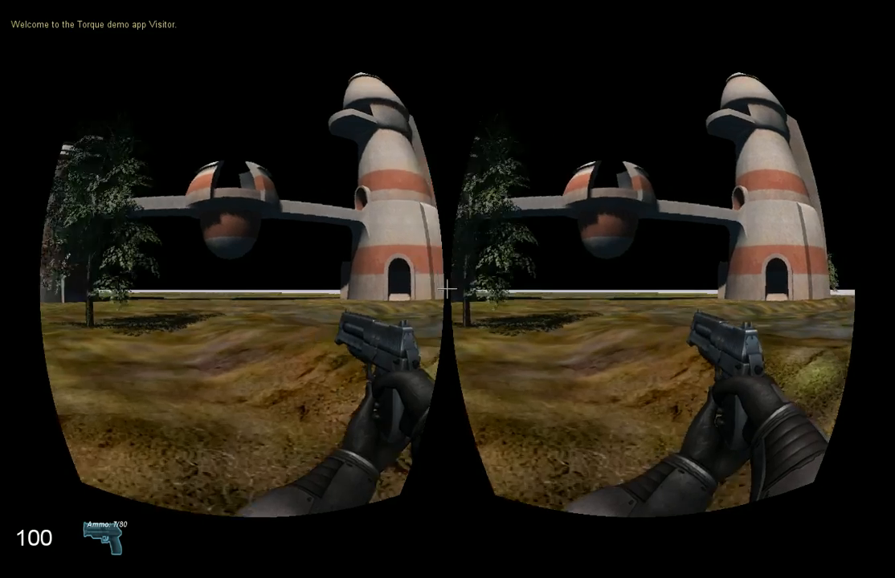
{"action": "key", "text": "w"}
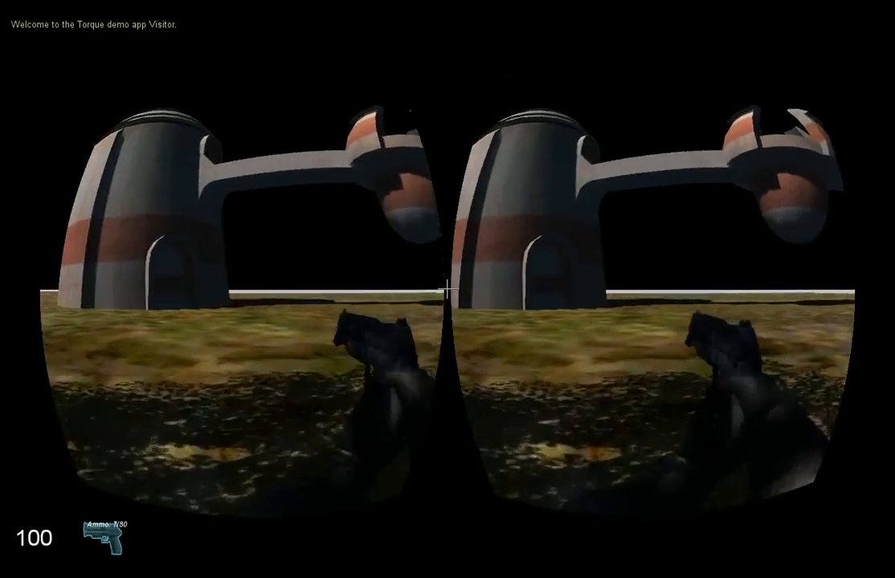
{"action": "key", "text": "w"}
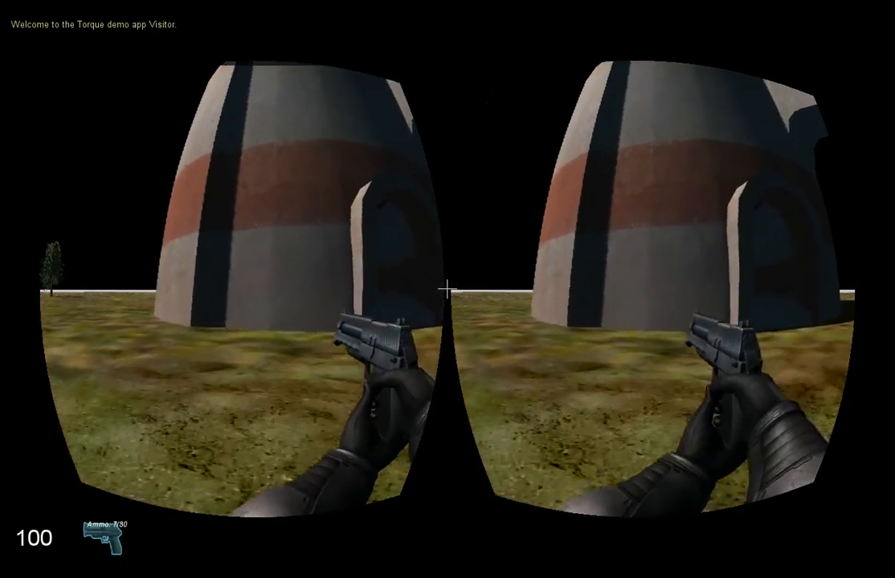
{"action": "key", "text": "w"}
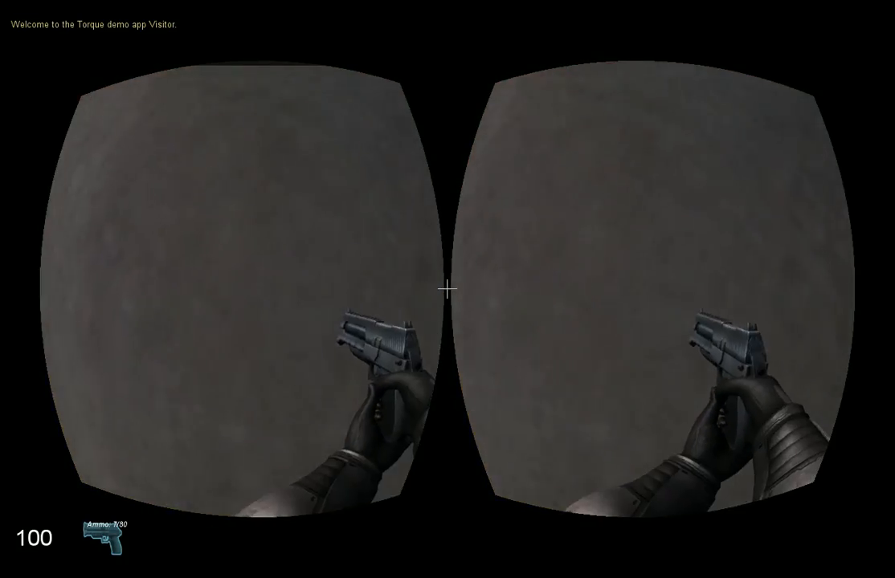
{"action": "key", "text": "s"}
{"action": "left_click", "coordinate": [447, 289]}
{"action": "left_click", "coordinate": [447, 290]}
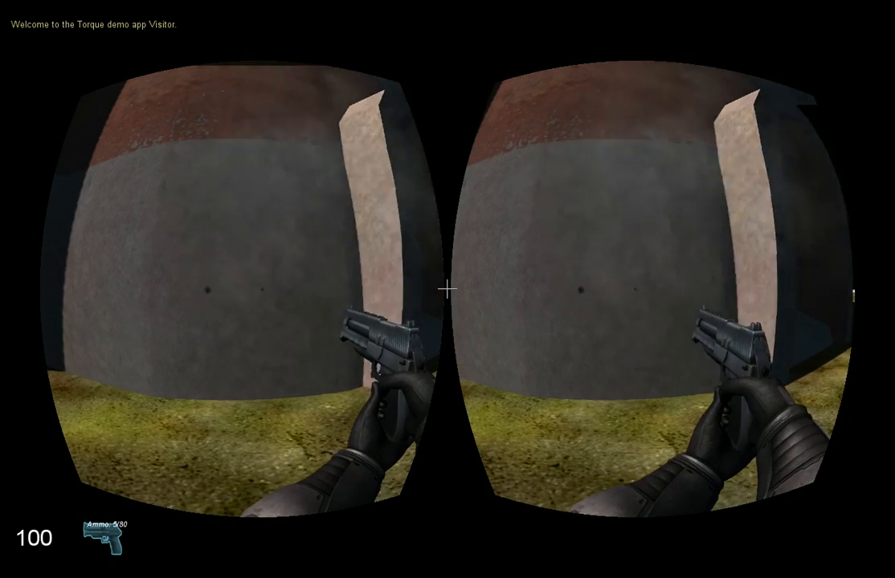
{"action": "key", "text": "w"}
{"action": "left_click", "coordinate": [448, 289]}
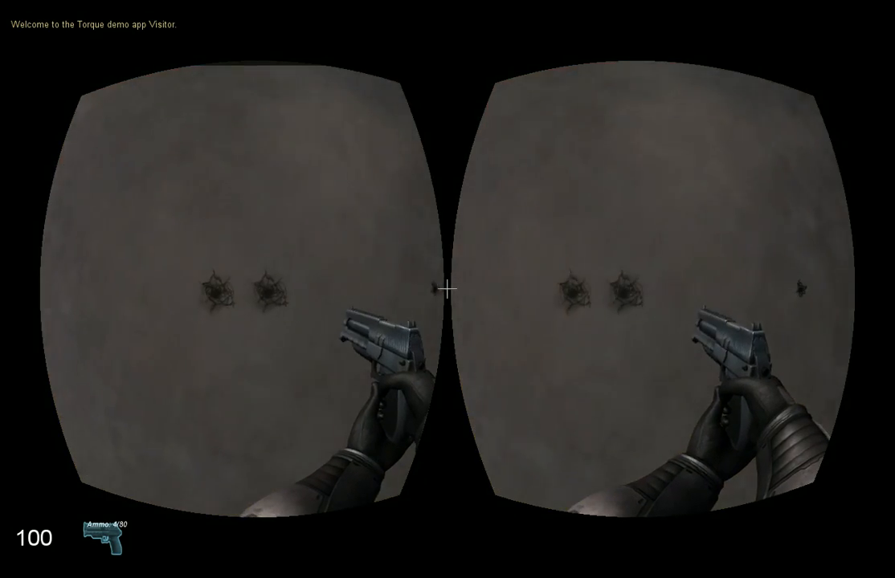
Enter the tower through its doorway and walk around its dark interior towards the ramp.
{"action": "key", "text": "s"}
{"action": "key", "text": "w"}
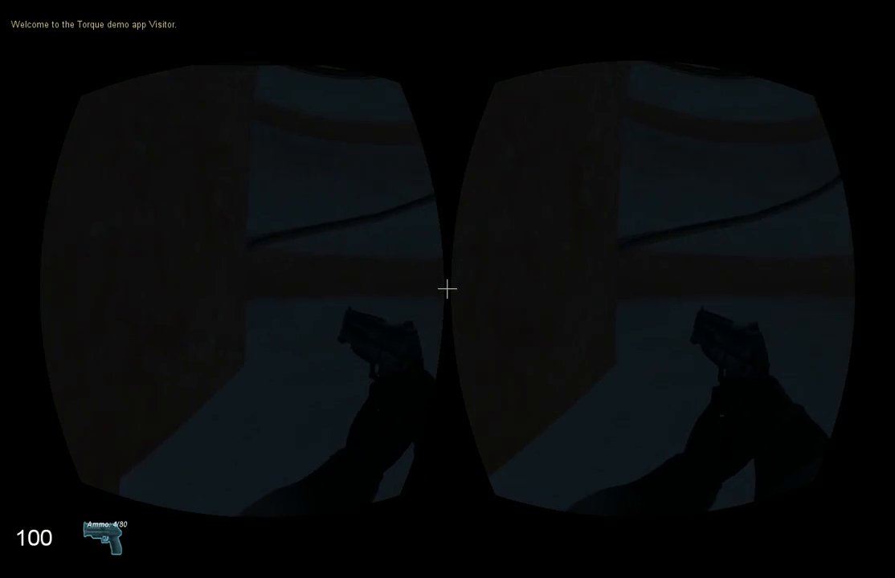
{"action": "key", "text": "w"}
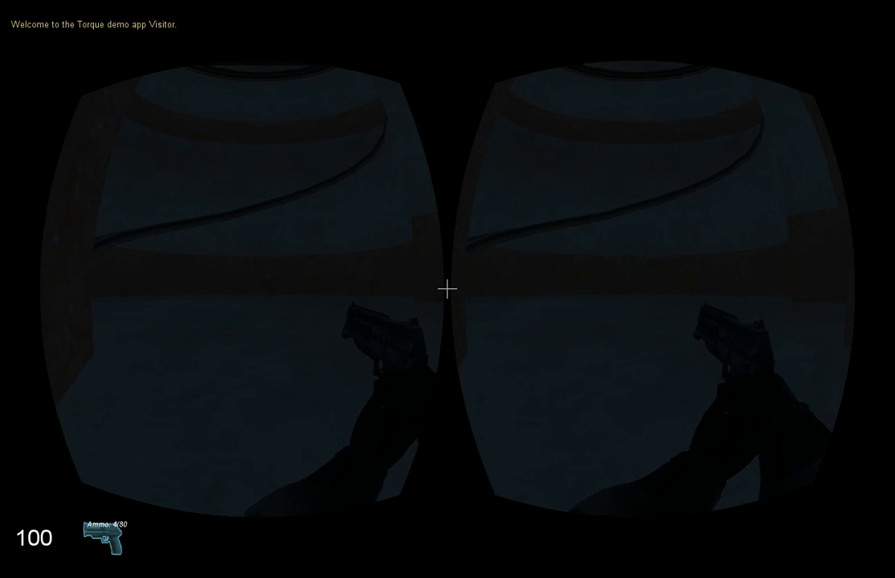
{"action": "key", "text": "s"}
{"action": "key", "text": "w"}
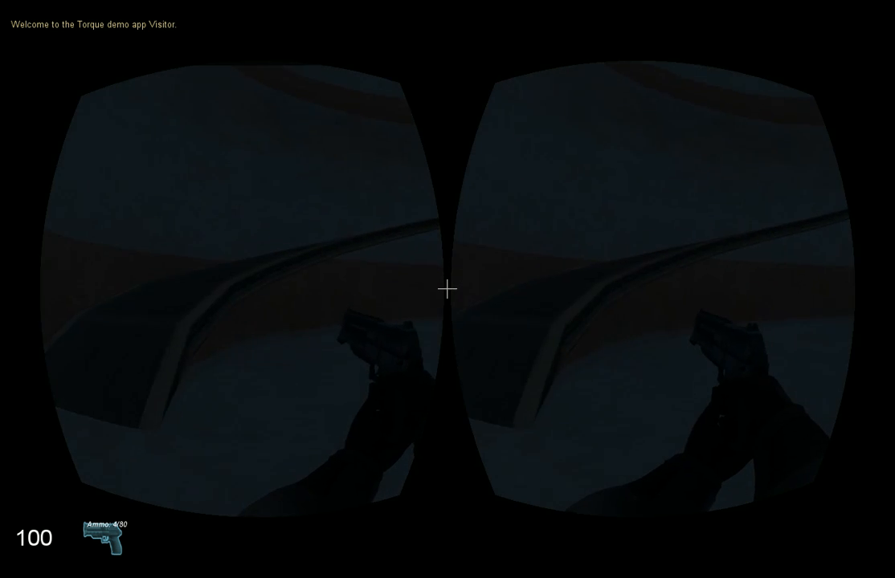
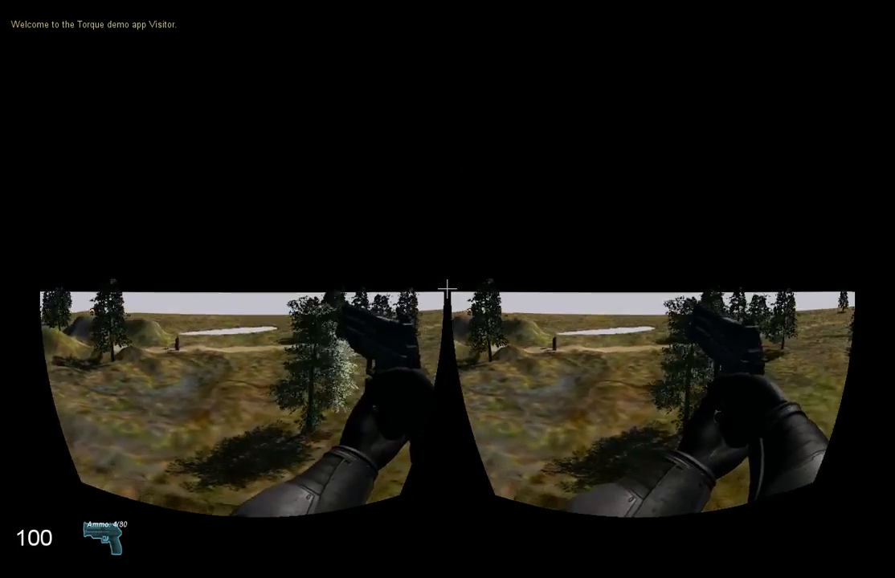
Return from the game to the World Editor and delete theSun from the scene.
{"action": "left_click", "coordinate": [446, 289]}
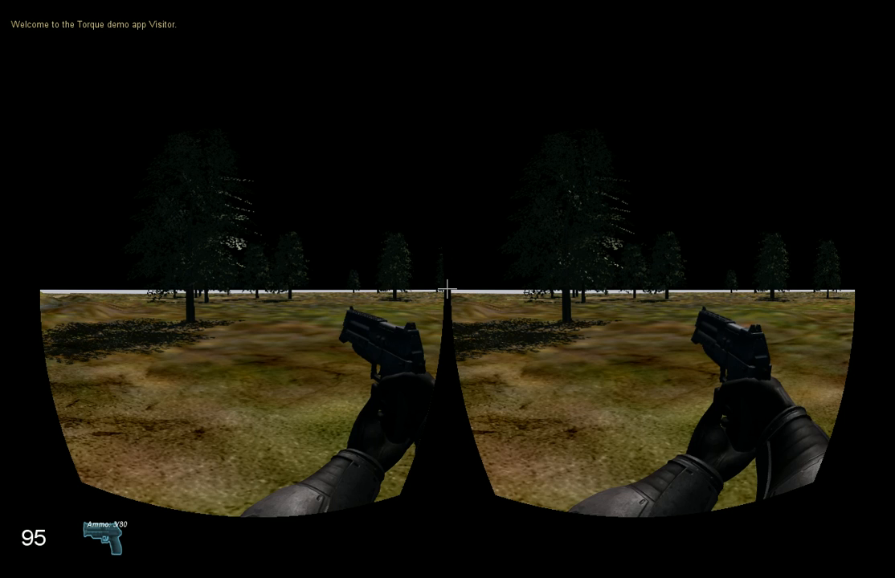
{"action": "key", "text": "F11"}
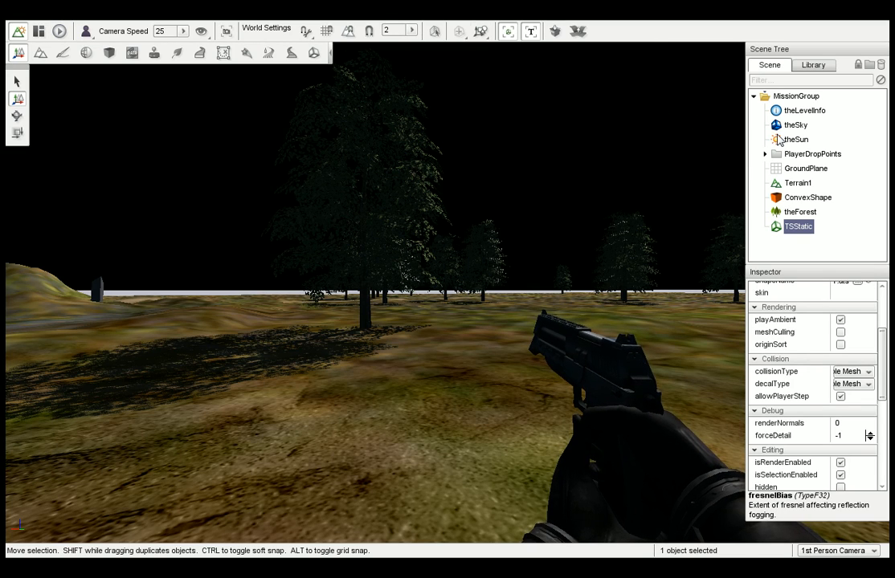
{"action": "left_click", "coordinate": [793, 139]}
{"action": "key", "text": "Delete"}
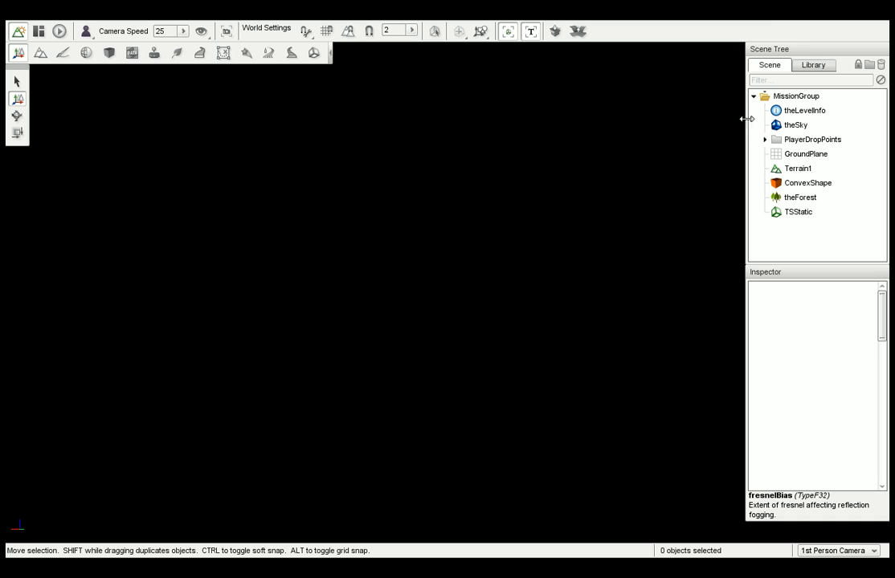
Create a Basic Sun named sun1 from the Environment group of the level library, with its default direction and colors.
{"action": "left_click", "coordinate": [813, 65]}
{"action": "left_click", "coordinate": [833, 84]}
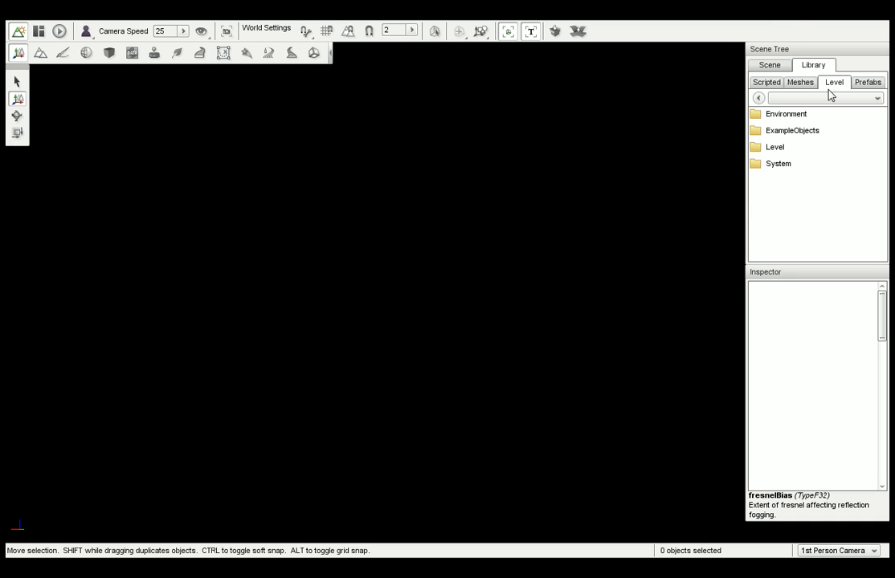
{"action": "double_click", "coordinate": [795, 117]}
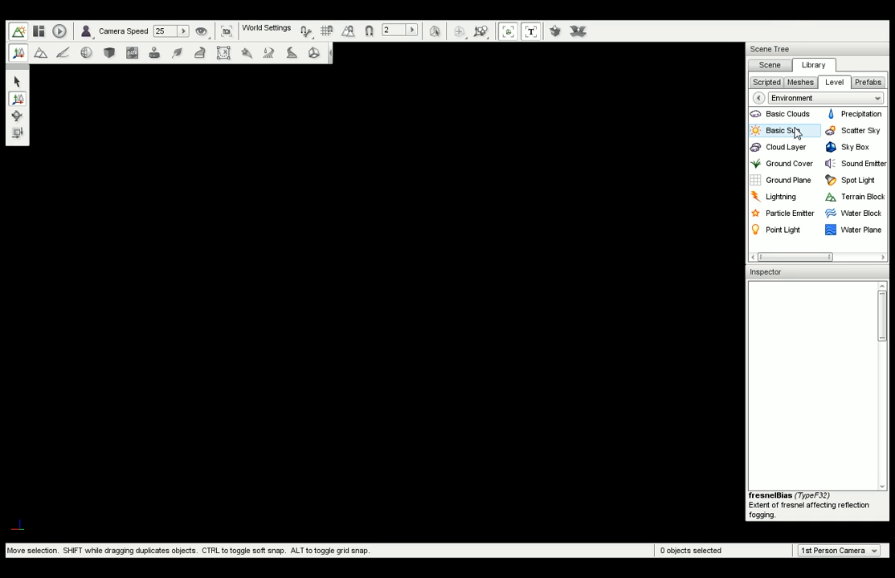
{"action": "double_click", "coordinate": [793, 132]}
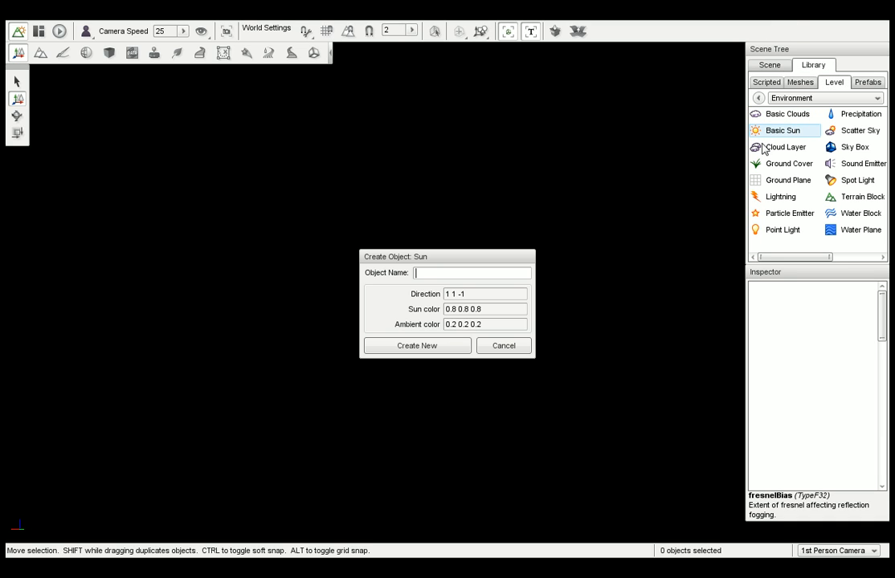
{"action": "left_click", "coordinate": [434, 346]}
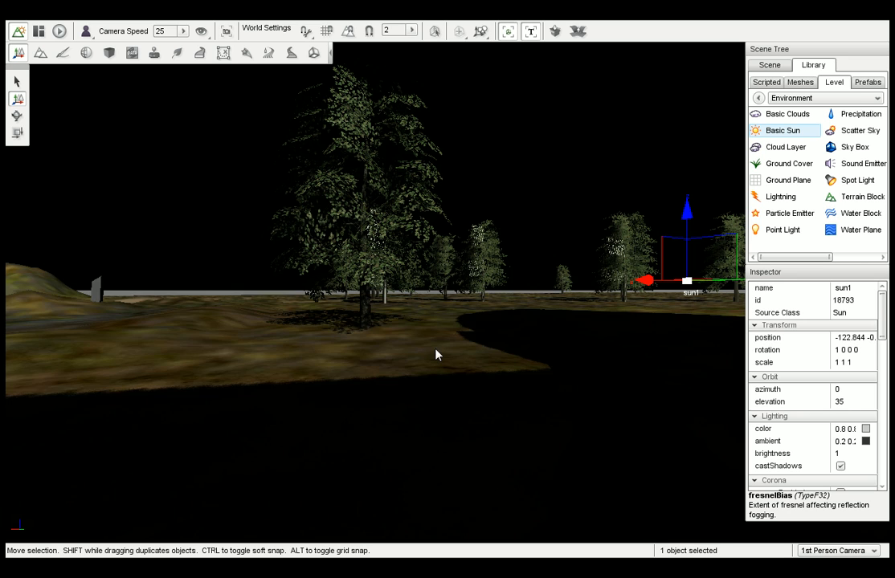
{"action": "right_click_drag", "start_coordinate": [460, 325], "coordinate": [570, 323]}
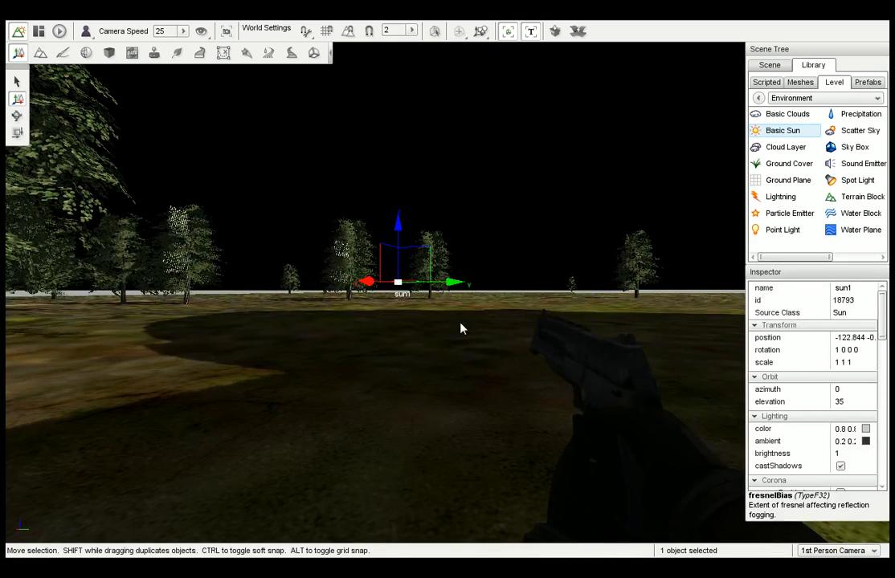
Set sun1's light color to a pinkish red and look at the tower and ground under the new light.
{"action": "left_click", "coordinate": [767, 66]}
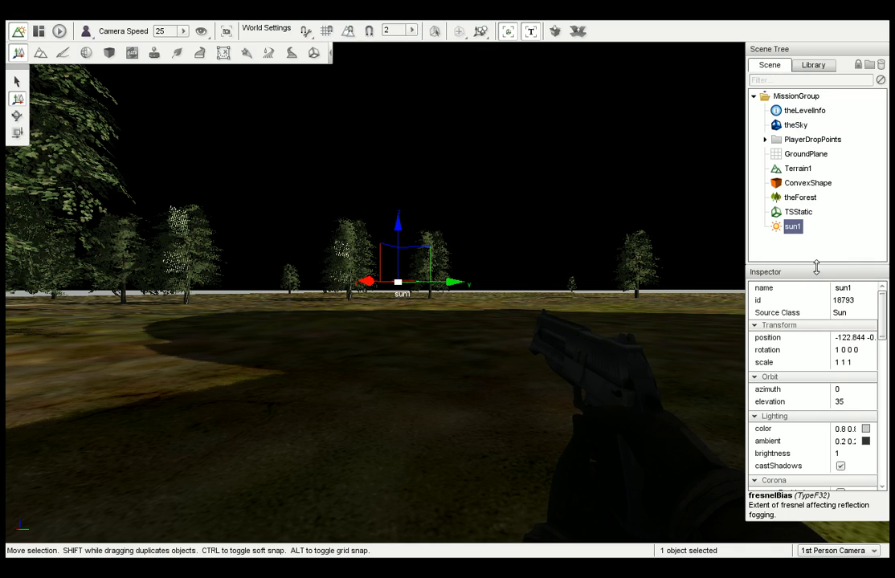
{"action": "left_click_drag", "start_coordinate": [882, 328], "coordinate": [882, 349]}
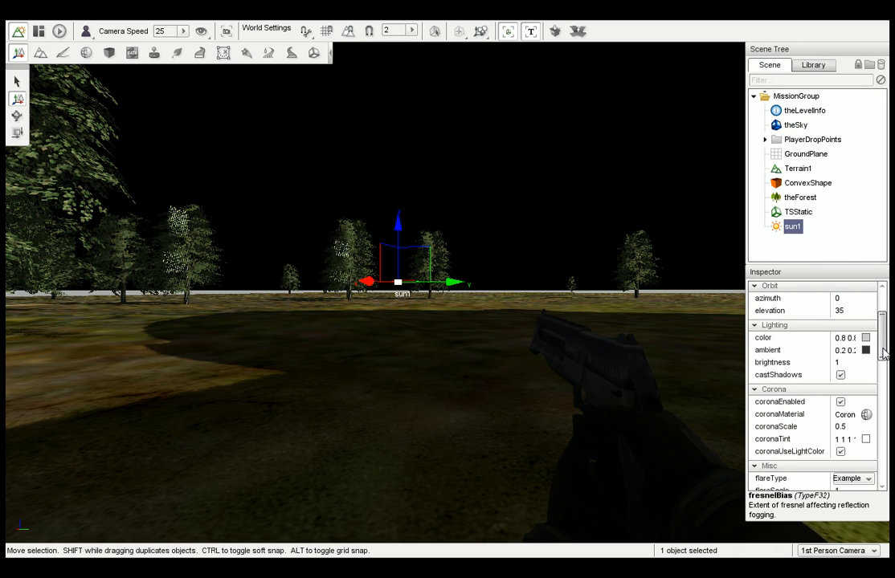
{"action": "left_click", "coordinate": [865, 338]}
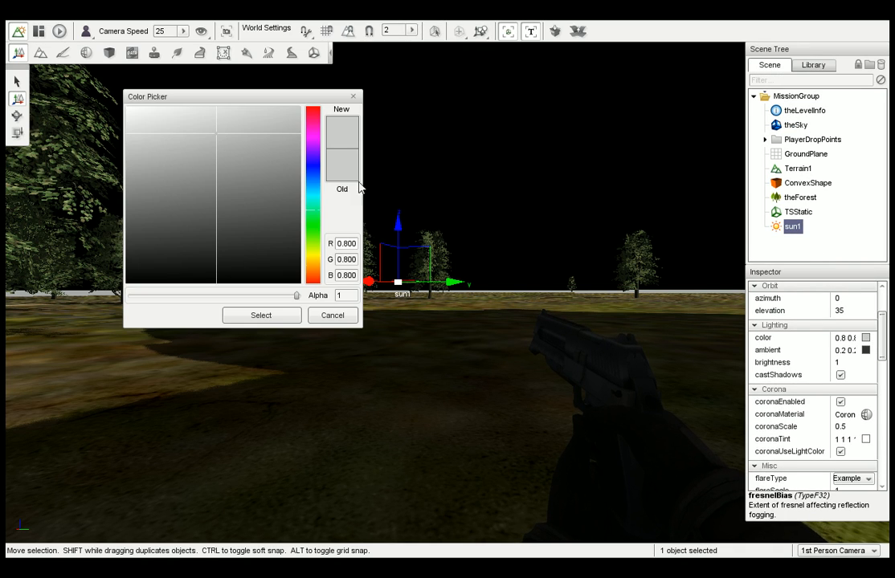
{"action": "left_click", "coordinate": [315, 111]}
{"action": "left_click_drag", "start_coordinate": [263, 147], "coordinate": [241, 123]}
{"action": "left_click", "coordinate": [270, 318]}
{"action": "right_click_drag", "start_coordinate": [273, 318], "coordinate": [16, 317]}
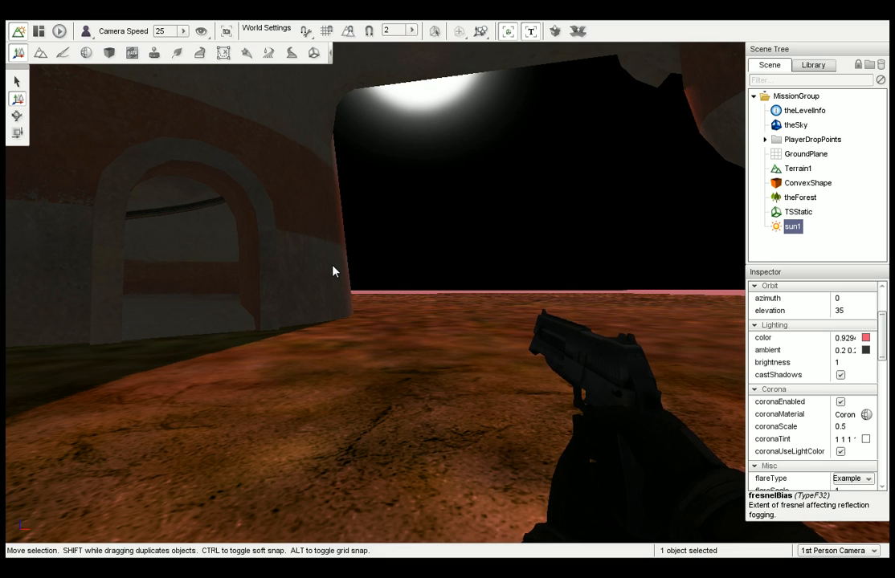
{"action": "key", "text": "w"}
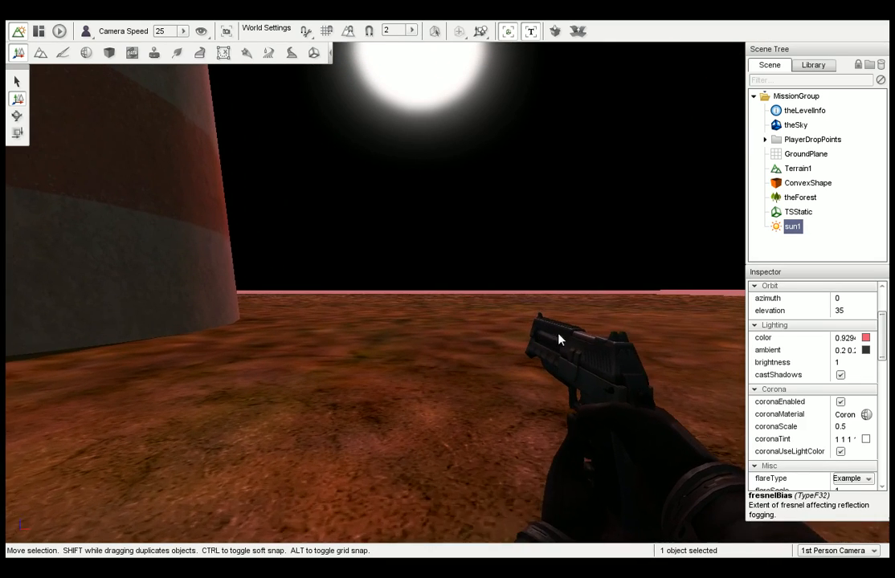
Turn sun1's corona off and back on.
{"action": "scroll", "coordinate": [882, 353], "scroll_direction": "down", "scroll_amount": 3}
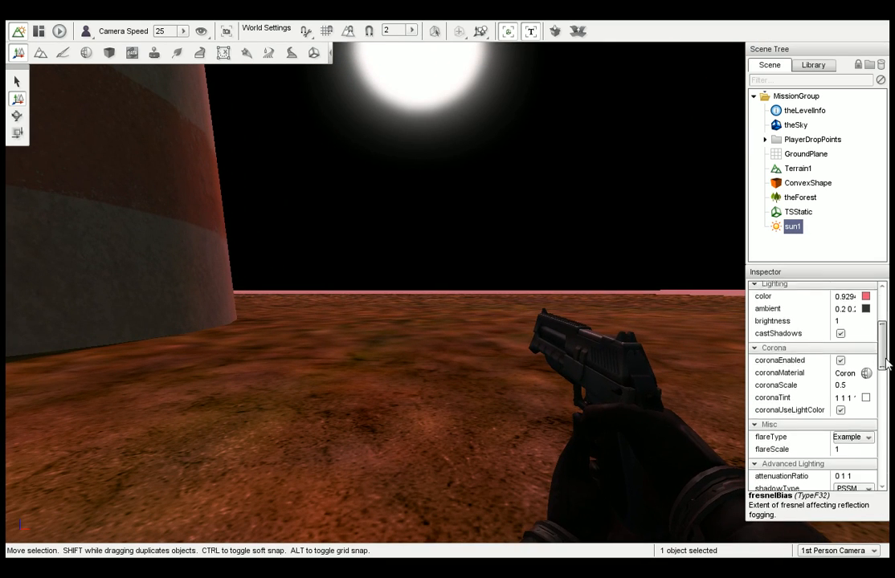
{"action": "left_click", "coordinate": [840, 343]}
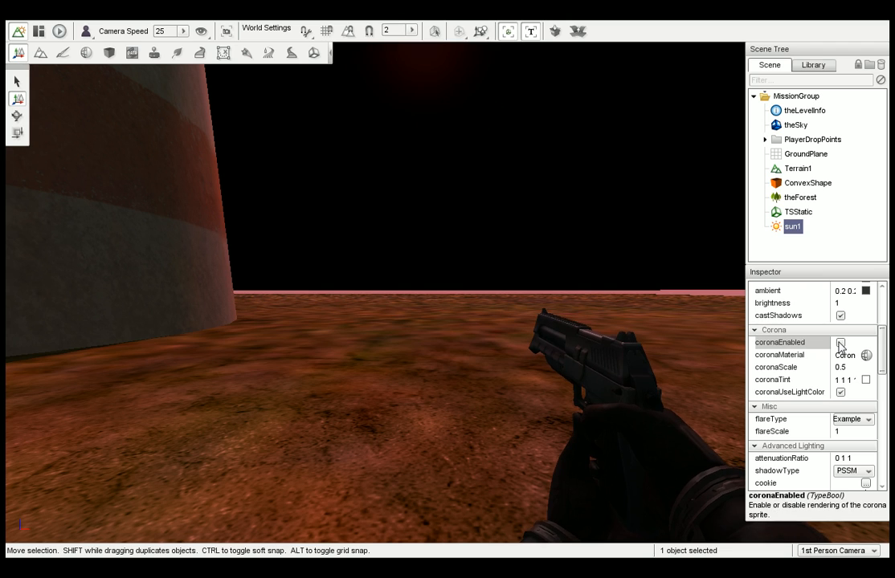
{"action": "left_click", "coordinate": [840, 344]}
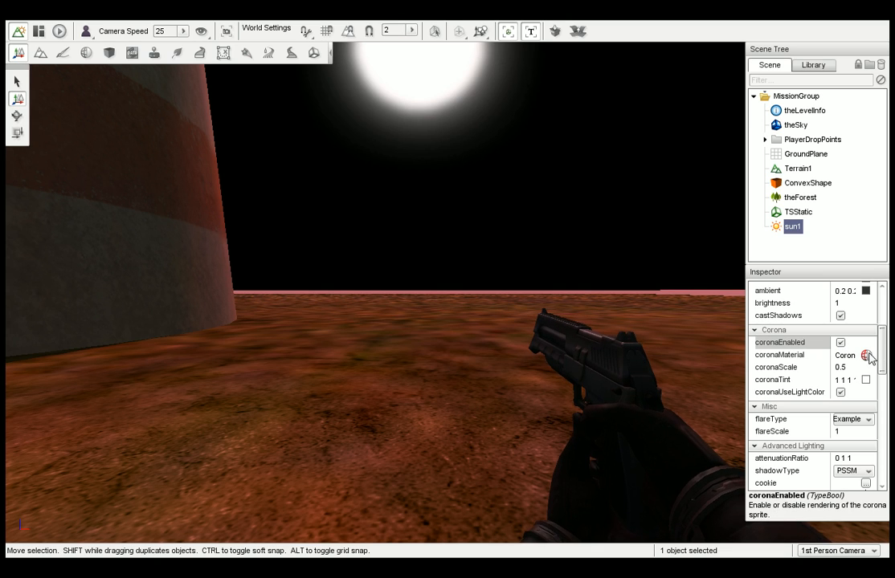
Try the flare types SunFlareExample3 and LightFlareExample0 on sun1, and leave its flareType blank.
{"action": "left_click_drag", "start_coordinate": [883, 356], "coordinate": [886, 365]}
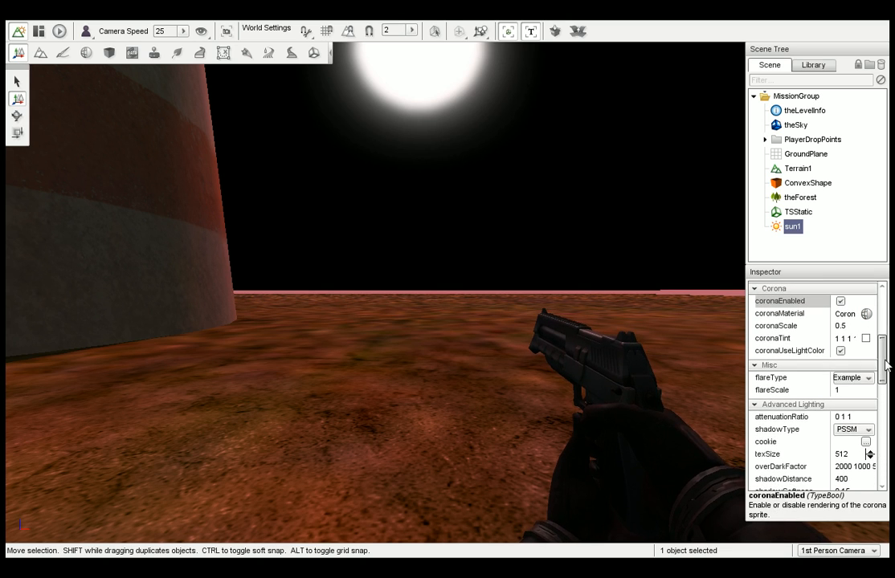
{"action": "left_click", "coordinate": [870, 381]}
{"action": "left_click", "coordinate": [847, 465]}
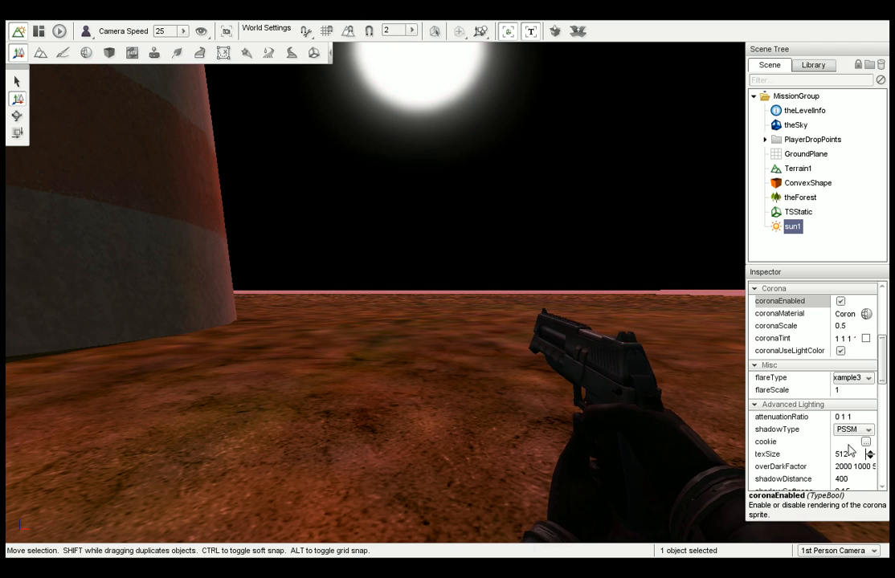
{"action": "key", "text": "d"}
{"action": "left_click", "coordinate": [871, 379]}
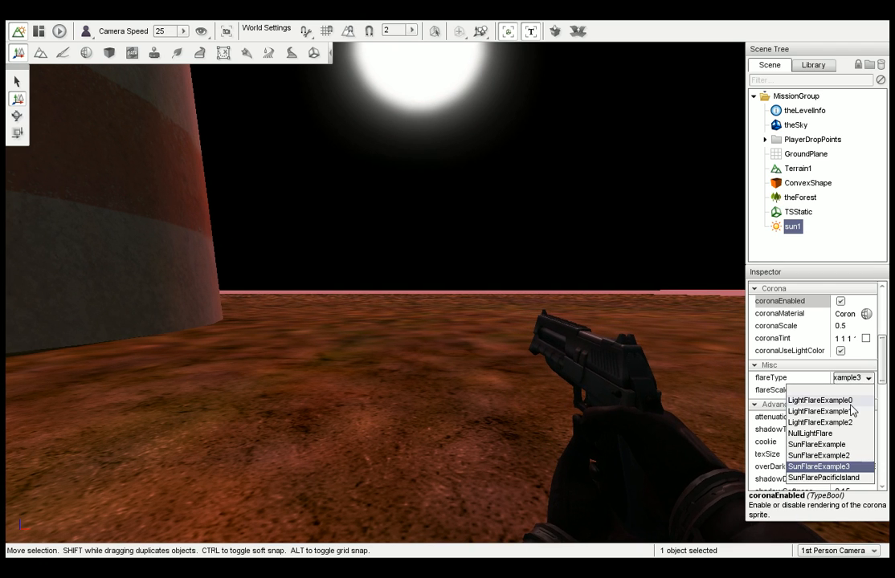
{"action": "left_click", "coordinate": [850, 400]}
{"action": "left_click", "coordinate": [867, 379]}
{"action": "left_click", "coordinate": [846, 391]}
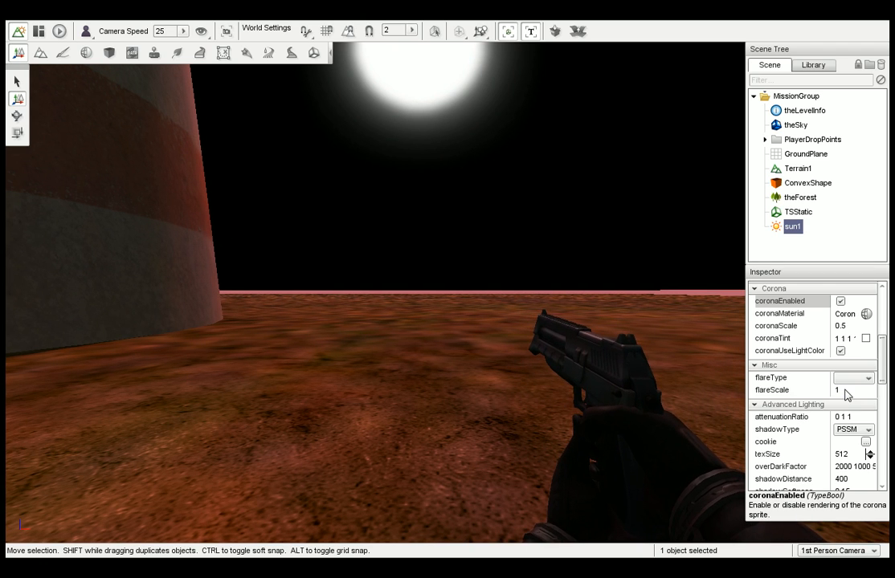
Set sun1's elevation to 10.
{"action": "left_click_drag", "start_coordinate": [880, 373], "coordinate": [888, 340]}
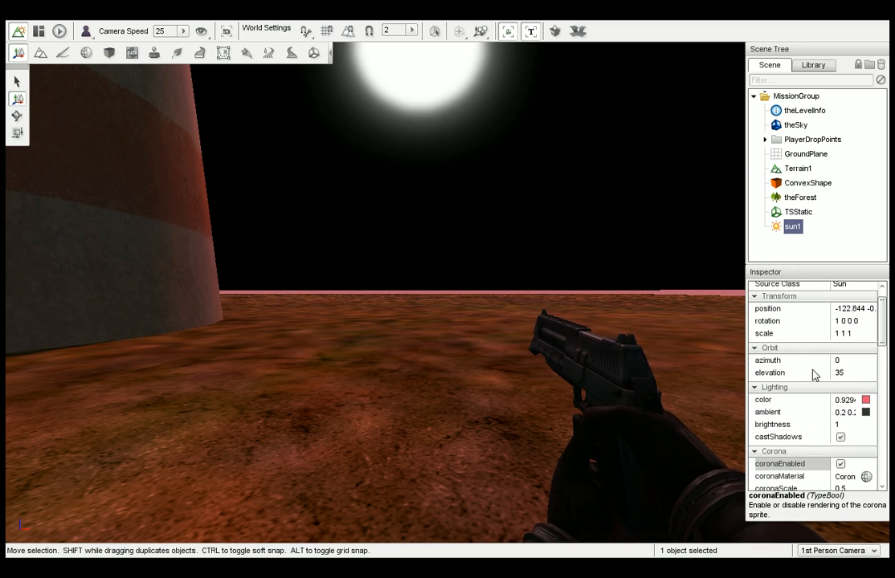
{"action": "left_click", "coordinate": [815, 376]}
{"action": "type", "text": "10"}
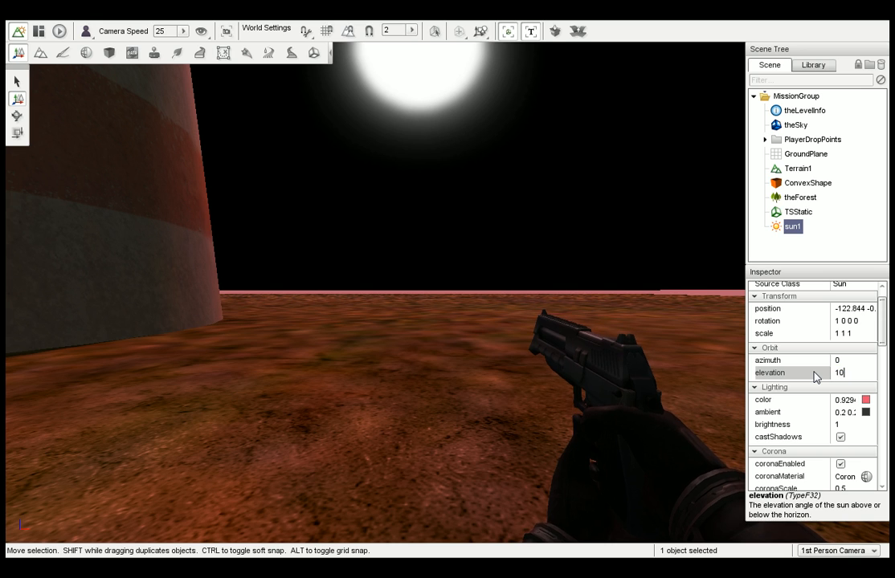
{"action": "key", "text": "Return"}
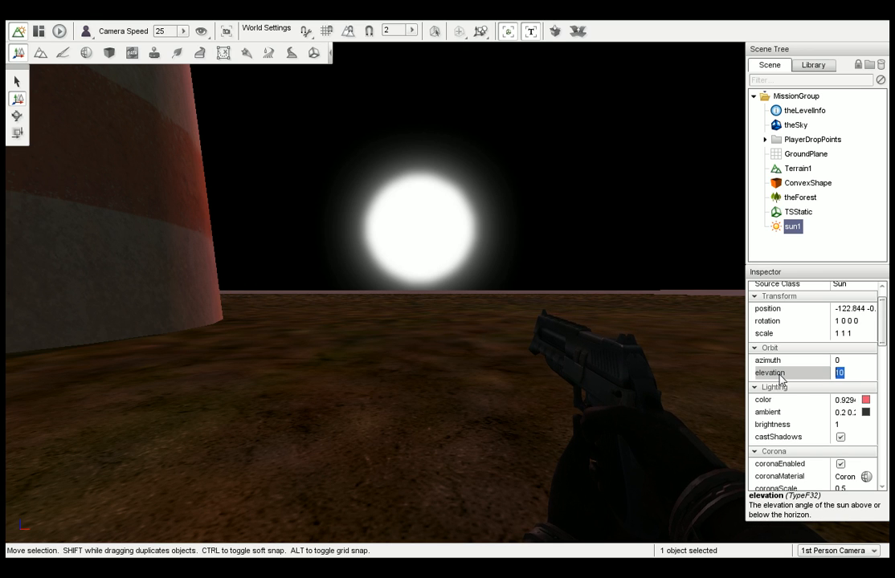
Try an elevation of 120 for sun1, inspect the surroundings, and set it back to 10.
{"action": "type", "text": "0"}
{"action": "key", "text": "Return"}
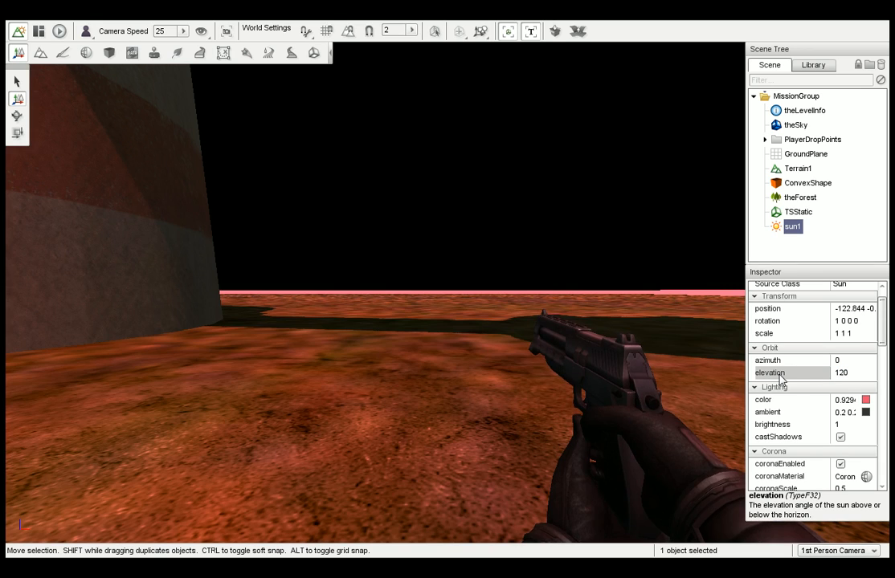
{"action": "right_click_drag", "start_coordinate": [676, 326], "coordinate": [358, 326]}
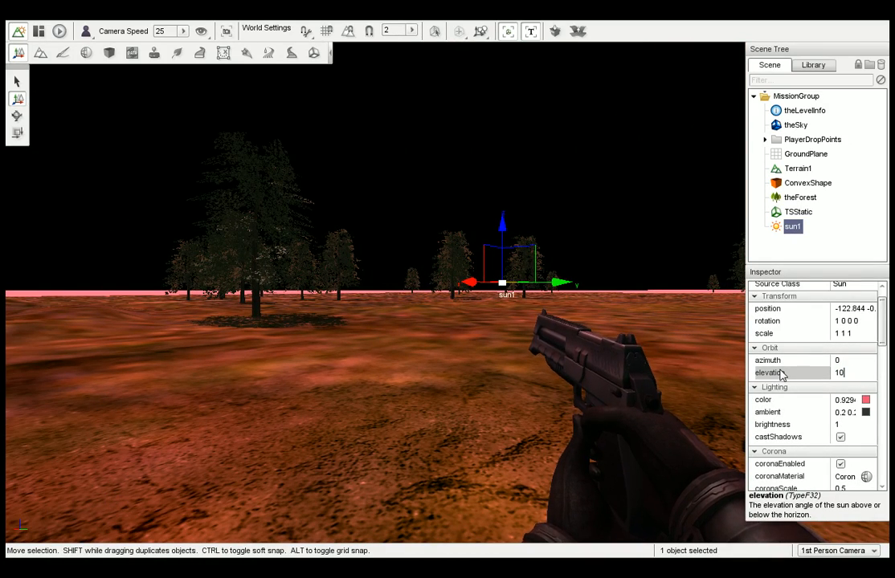
{"action": "key", "text": "Return"}
{"action": "right_click_drag", "start_coordinate": [699, 346], "coordinate": [795, 347]}
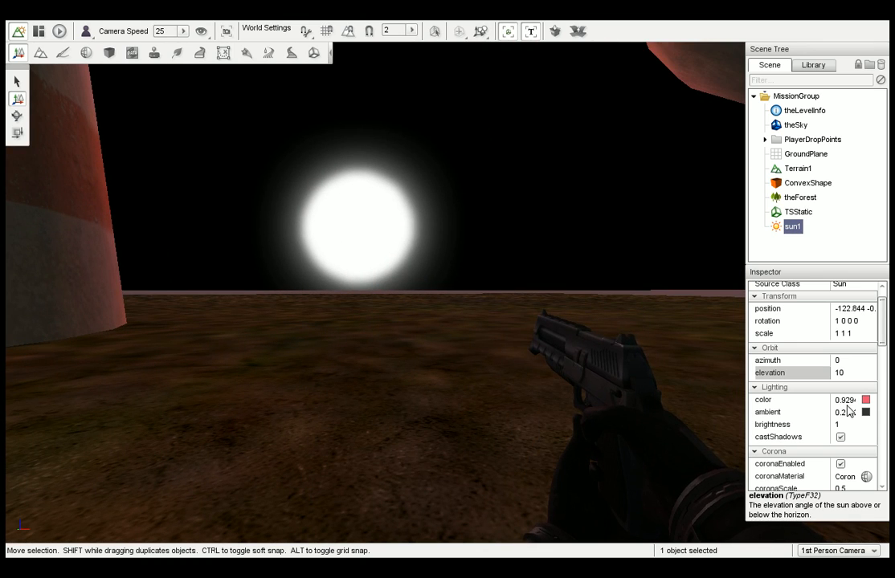
Set sun1's brightness to 0.001, look around the tower, and toggle its castShadows option off and on.
{"action": "left_click", "coordinate": [799, 427]}
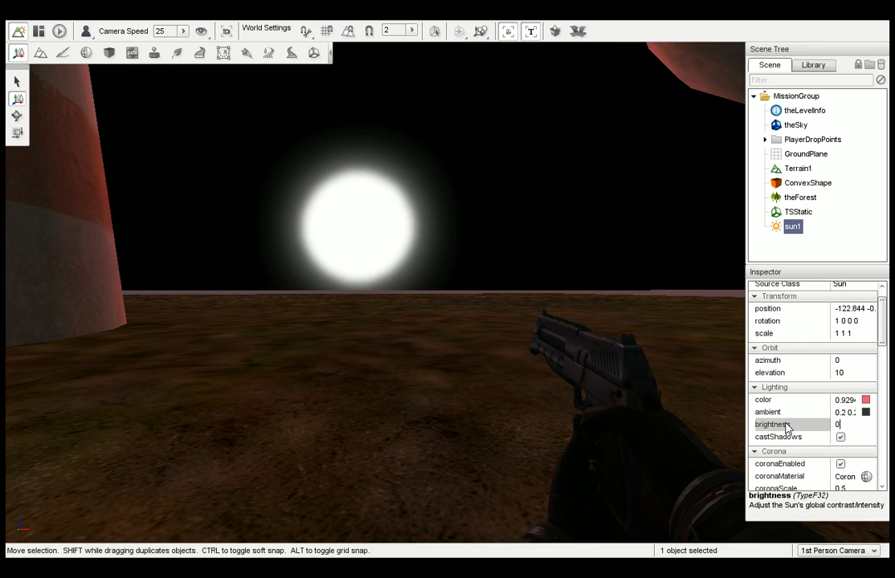
{"action": "key", "text": "Return"}
{"action": "right_click_drag", "start_coordinate": [540, 265], "coordinate": [385, 265]}
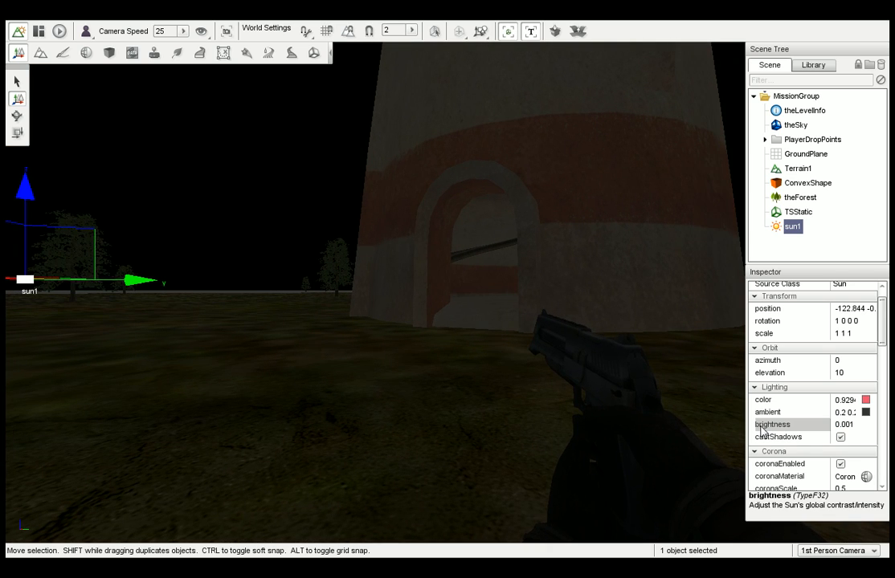
{"action": "left_click", "coordinate": [840, 438]}
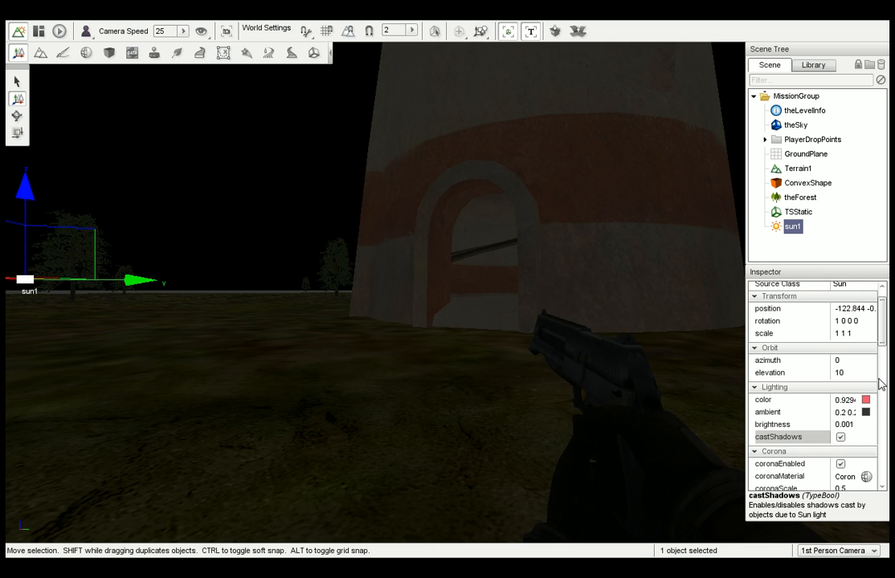
Set sun1's elevation to 150 and turn around to view the sun over the hills.
{"action": "left_click", "coordinate": [859, 373]}
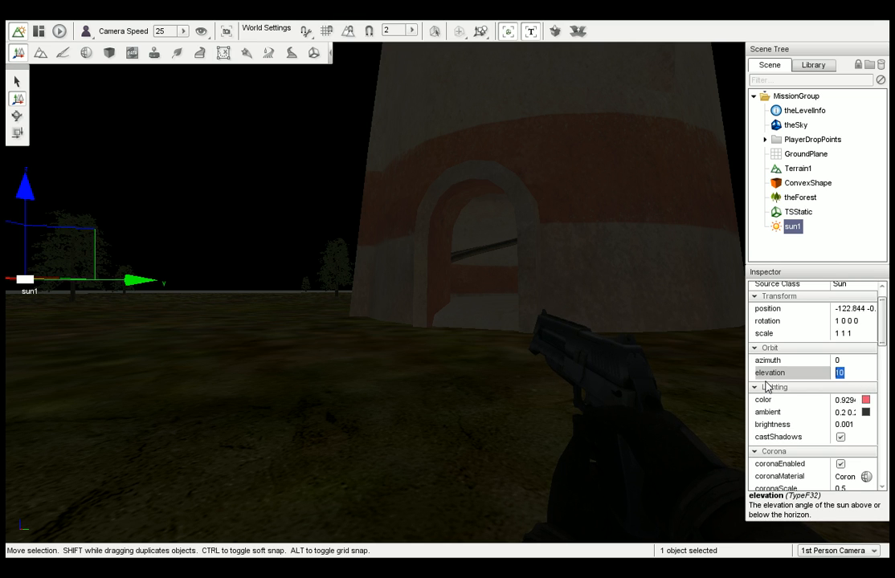
{"action": "right_click_drag", "start_coordinate": [554, 307], "coordinate": [719, 307]}
{"action": "key", "text": "s"}
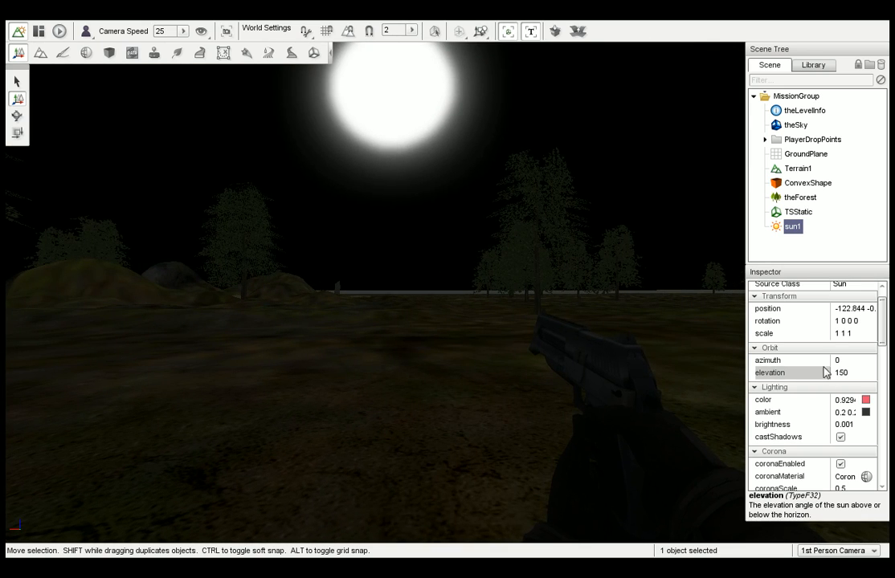
Try brightness values of -2 and 50 for sun1 while viewing the tower, and settle on 2.
{"action": "left_click", "coordinate": [773, 426]}
{"action": "type", "text": "-"}
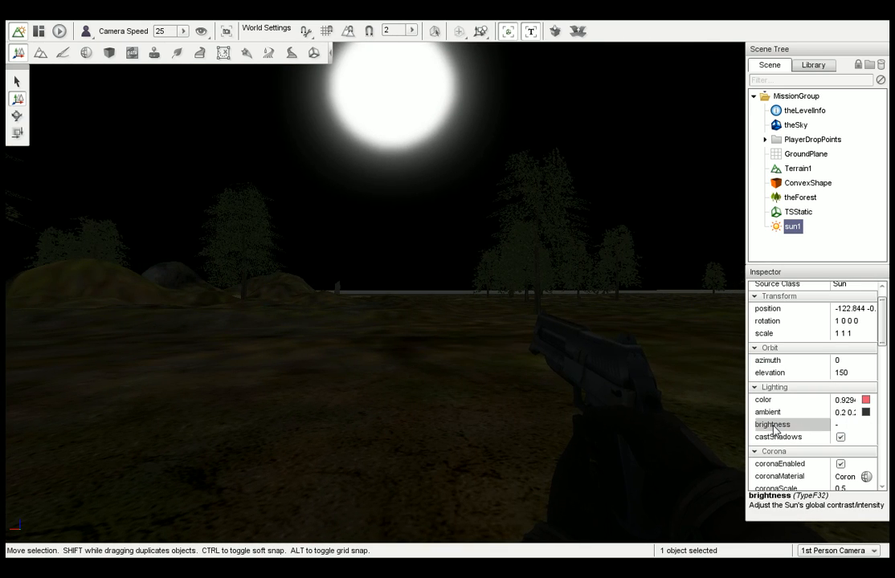
{"action": "type", "text": "2"}
{"action": "right_click_drag", "start_coordinate": [734, 404], "coordinate": [625, 404]}
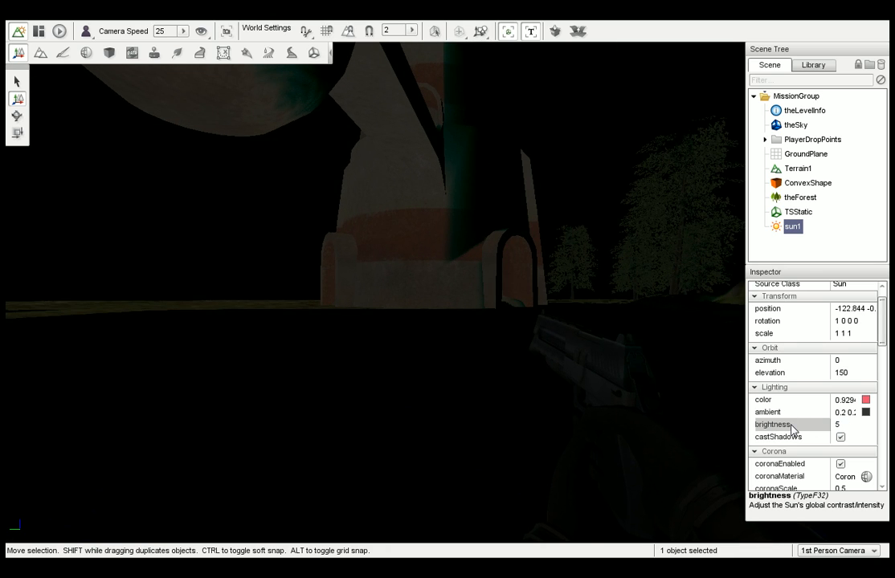
{"action": "type", "text": "0"}
{"action": "key", "text": "Return"}
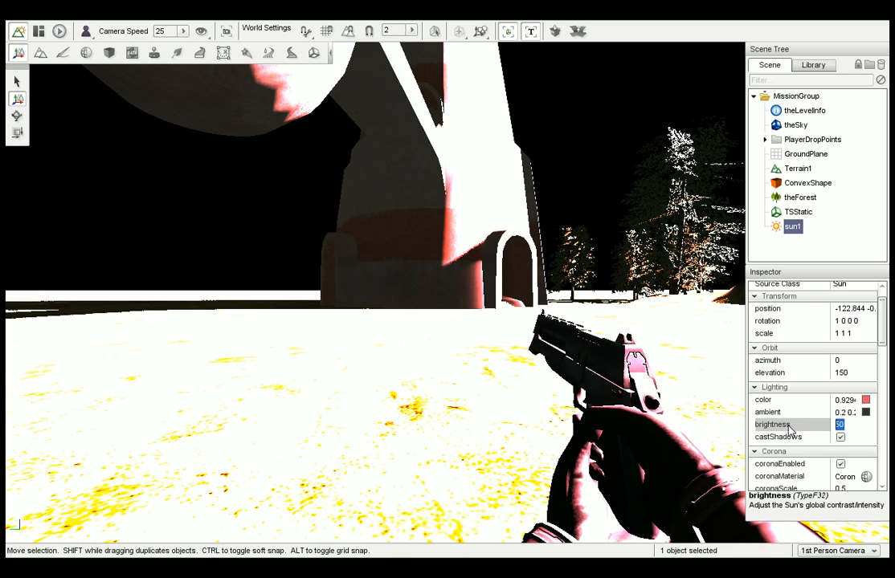
{"action": "type", "text": "2"}
{"action": "right_click_drag", "start_coordinate": [658, 367], "coordinate": [723, 368]}
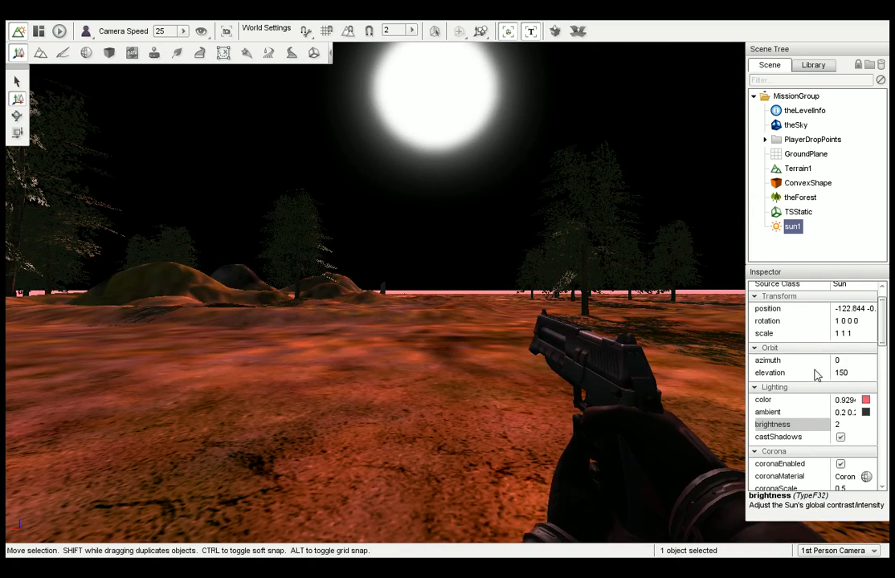
Set sun1's coronaTint to red with R 1.000, G 0.000 and B 0.208, and look around toward the tower.
{"action": "mouse_move", "coordinate": [881, 334]}
{"action": "left_mouse_down"}
{"action": "mouse_move", "coordinate": [883, 325]}
{"action": "mouse_move", "coordinate": [887, 352]}
{"action": "left_mouse_up"}
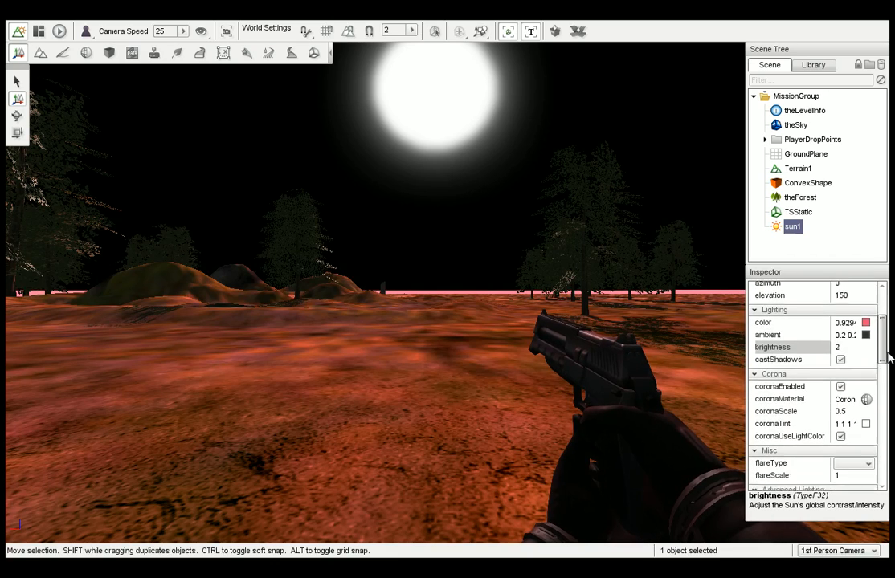
{"action": "scroll", "coordinate": [887, 355], "scroll_direction": "down", "scroll_amount": 1}
{"action": "left_click", "coordinate": [864, 404]}
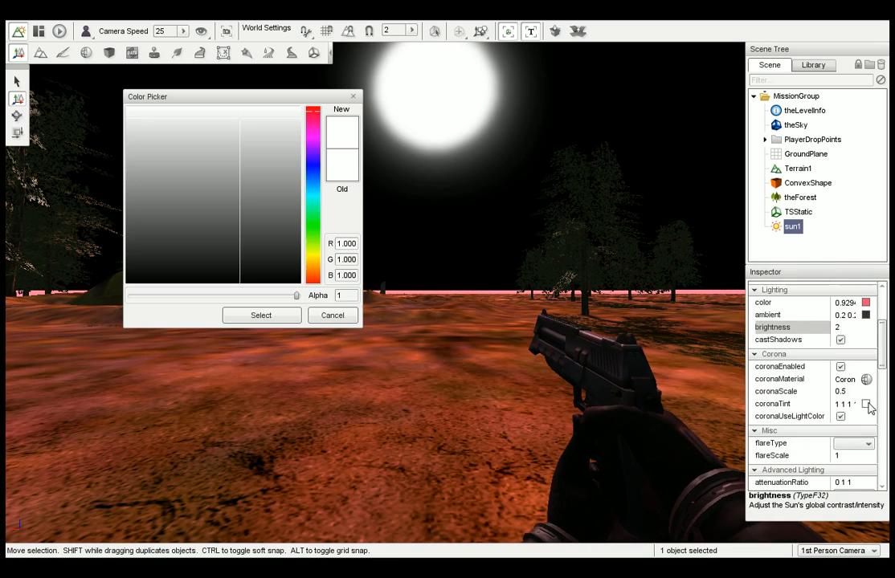
{"action": "left_click_drag", "start_coordinate": [313, 125], "coordinate": [314, 122]}
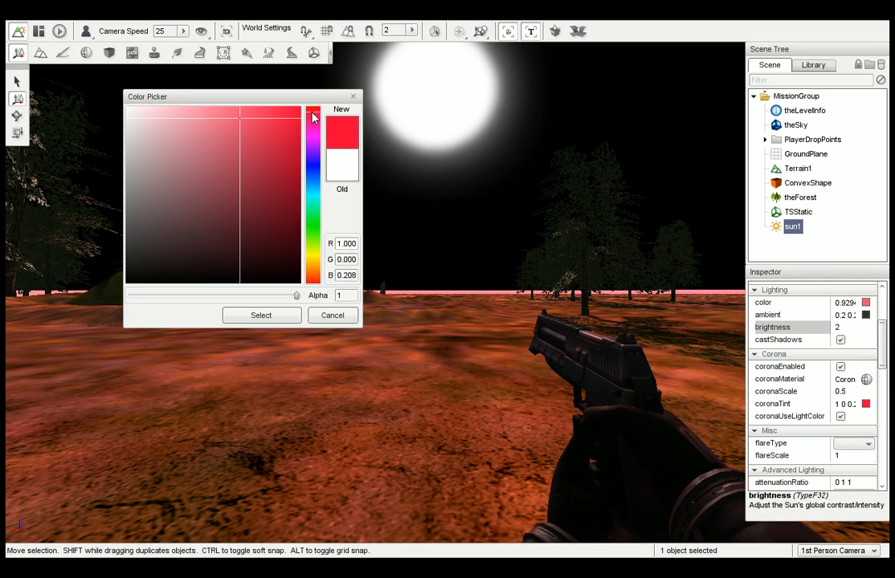
{"action": "left_click", "coordinate": [262, 315]}
{"action": "right_click_drag", "start_coordinate": [362, 284], "coordinate": [395, 269]}
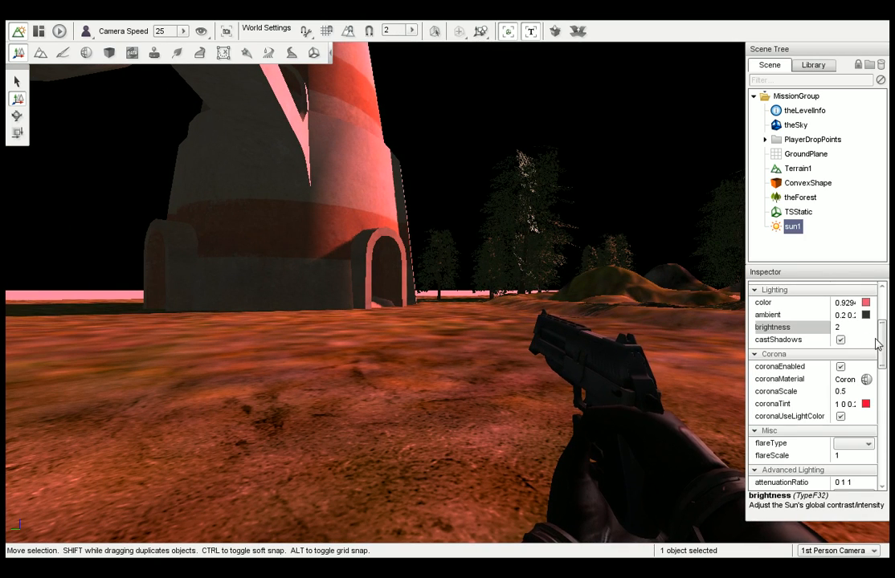
{"action": "left_click_drag", "start_coordinate": [877, 343], "coordinate": [884, 312]}
{"action": "right_click_drag", "start_coordinate": [636, 345], "coordinate": [795, 348]}
Playtest the level in the side-by-side stereo view, firing one pistol shot and crossing the terrain to the striped tower.
{"action": "key", "text": "w"}
{"action": "key", "text": "w"}
{"action": "right_click_drag", "start_coordinate": [297, 191], "coordinate": [358, 190]}
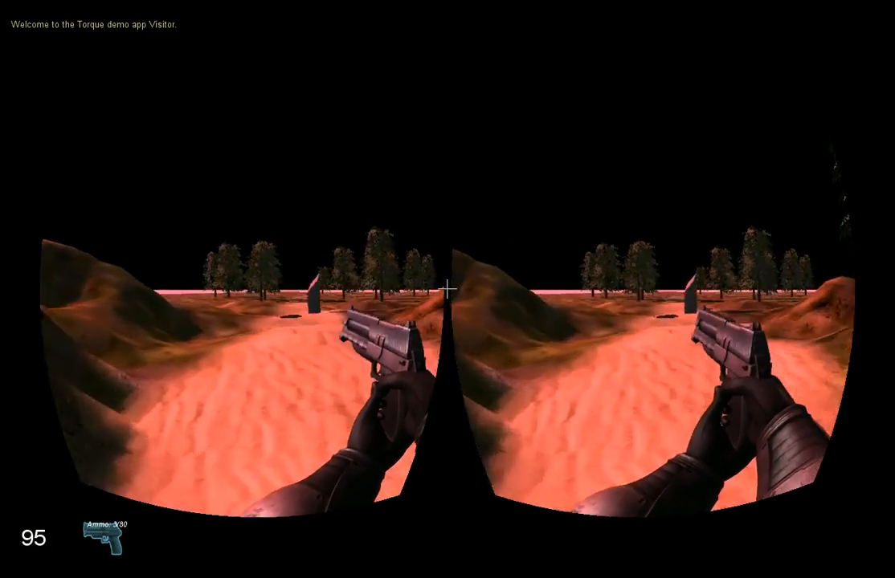
{"action": "key", "text": "w"}
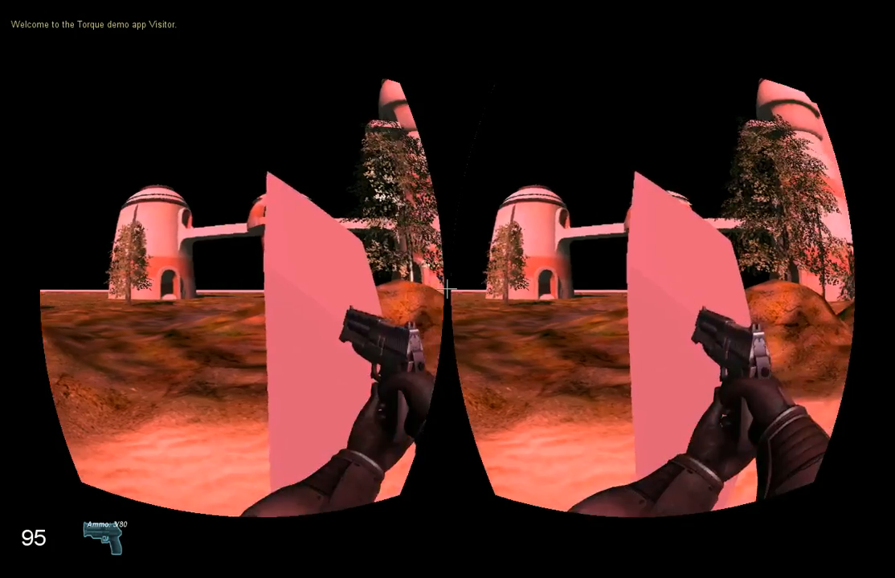
{"action": "left_click", "coordinate": [447, 289]}
{"action": "key", "text": "w"}
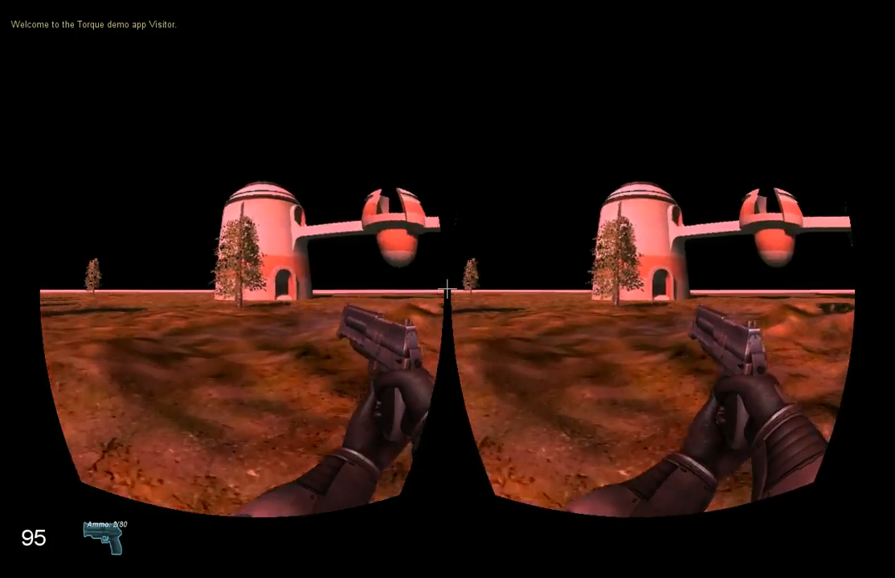
{"action": "key", "text": "shift"}
{"action": "key", "text": "w"}
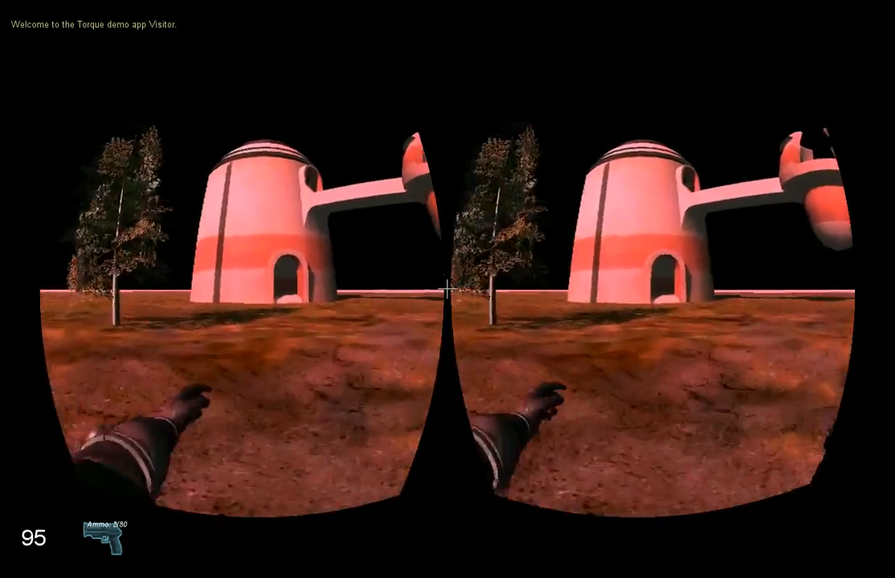
{"action": "key", "text": "w"}
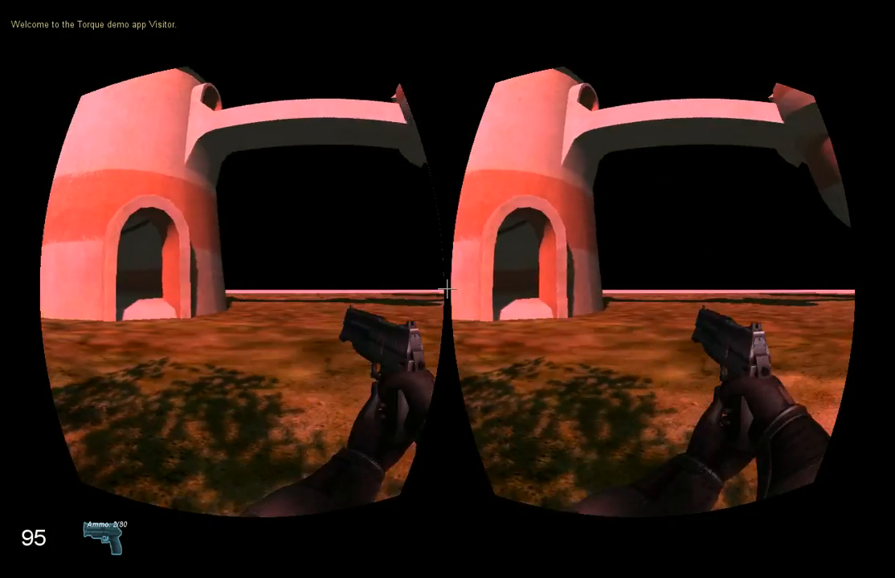
Enter the tower through its arched doorway, go up to the walkway, and cross past the central dome into the opposite tower.
{"action": "key", "text": "w"}
{"action": "key", "text": "w"}
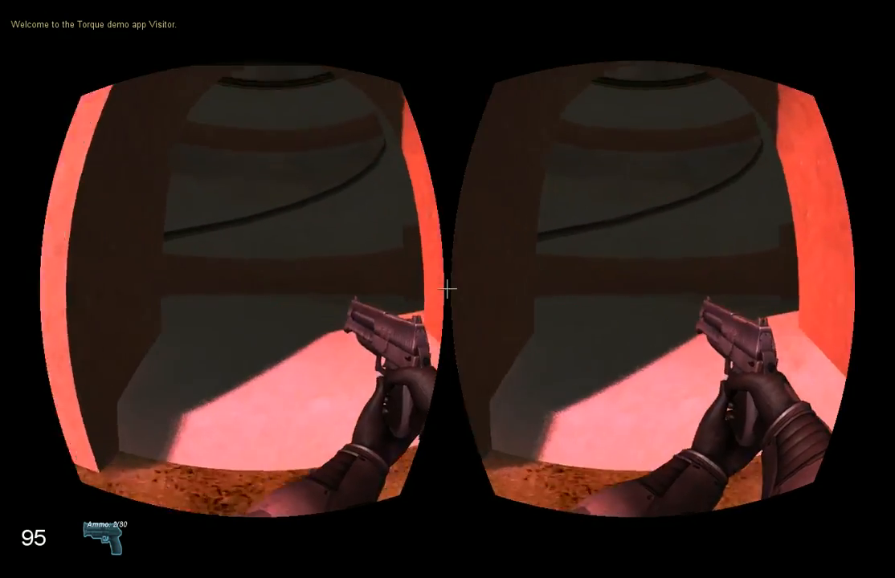
{"action": "key", "text": "w"}
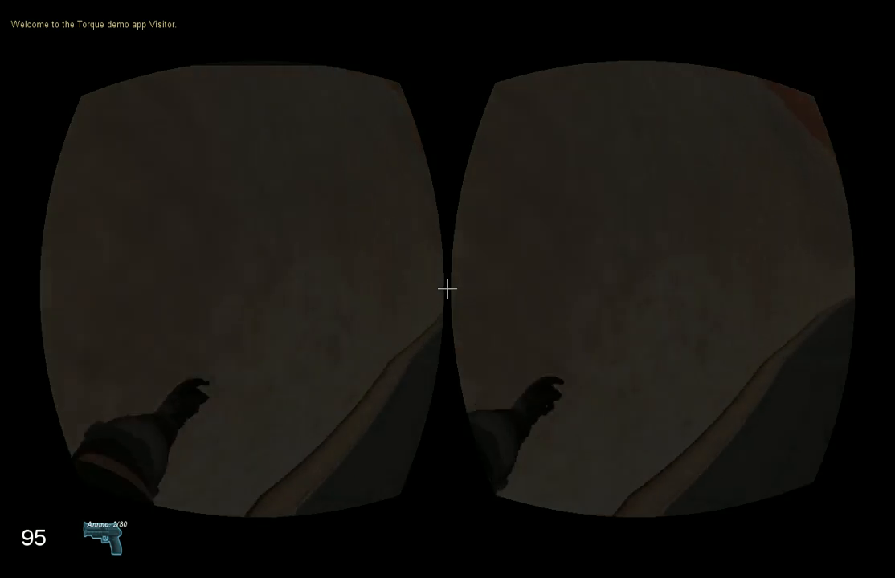
{"action": "key", "text": "w"}
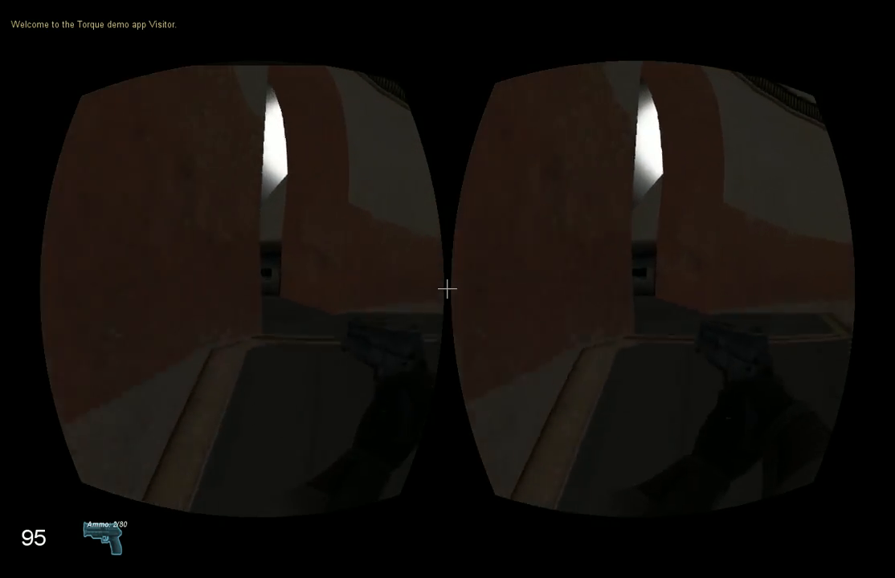
{"action": "key", "text": "w"}
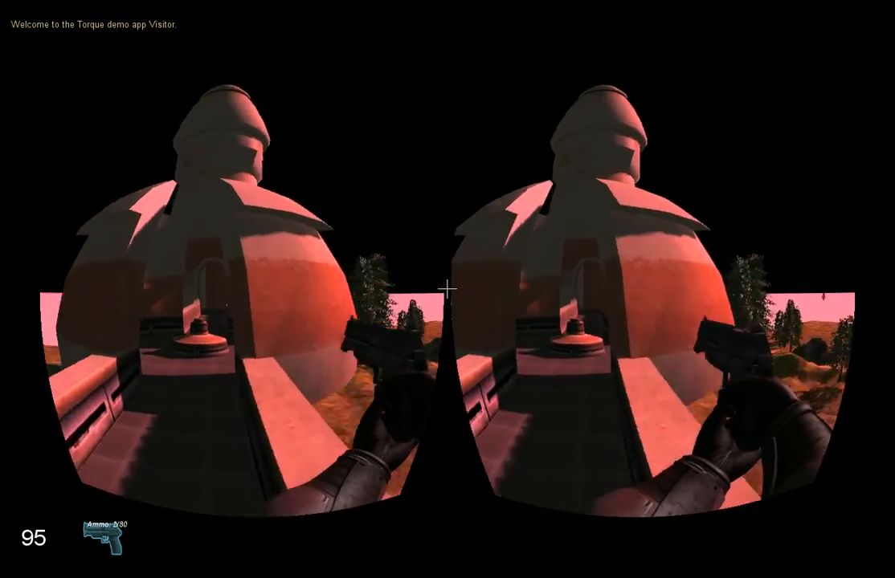
{"action": "key", "text": "w"}
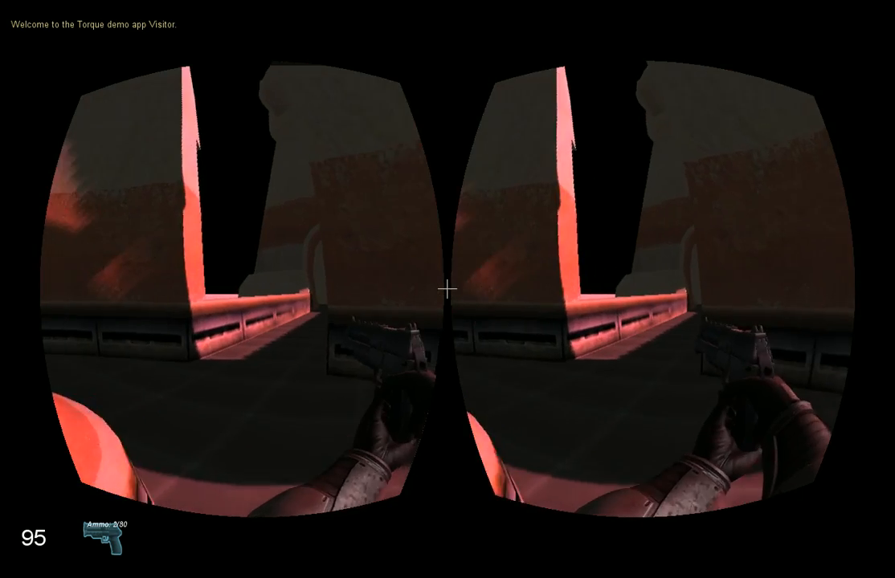
{"action": "key", "text": "w"}
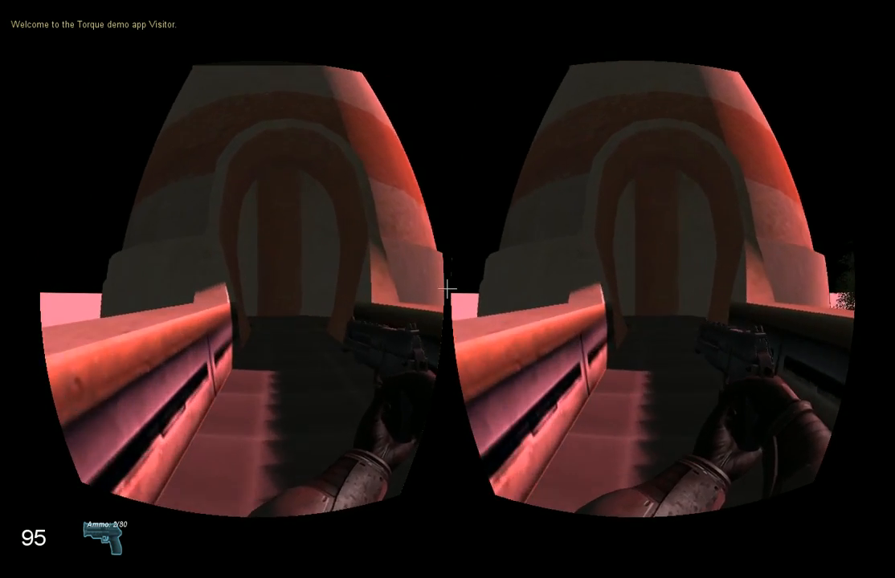
{"action": "key", "text": "w"}
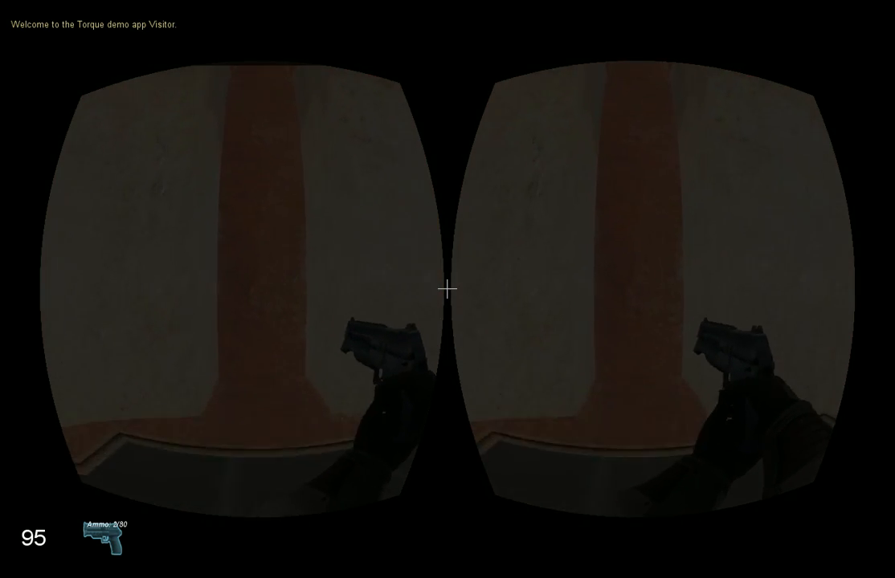
Drop to the tower's ground floor, walk outside, and view the sun and the towers from the open terrain.
{"action": "key", "text": "w"}
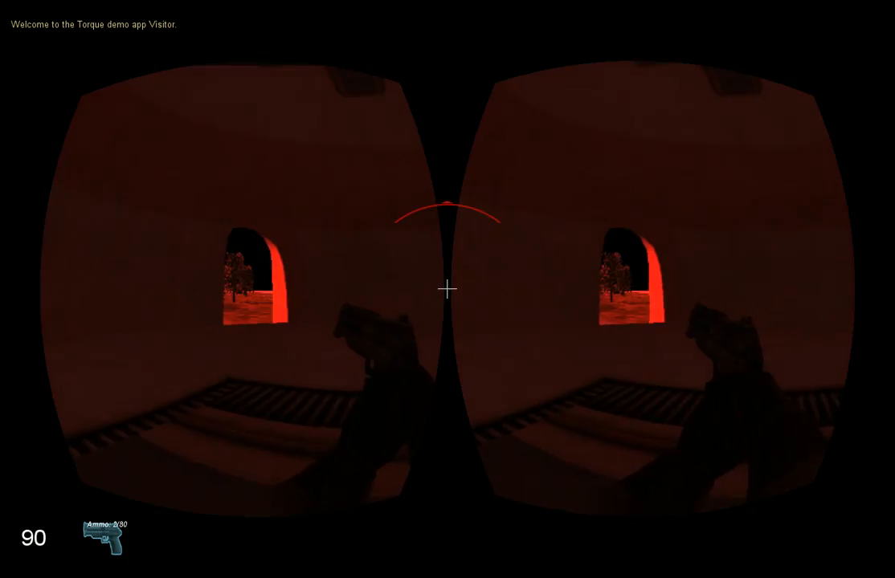
{"action": "key", "text": "w"}
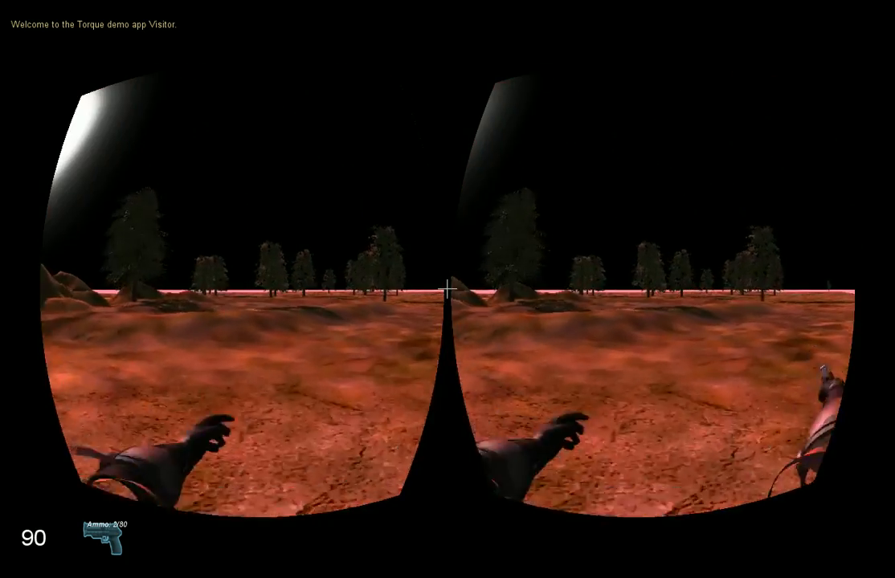
{"action": "key", "text": "w"}
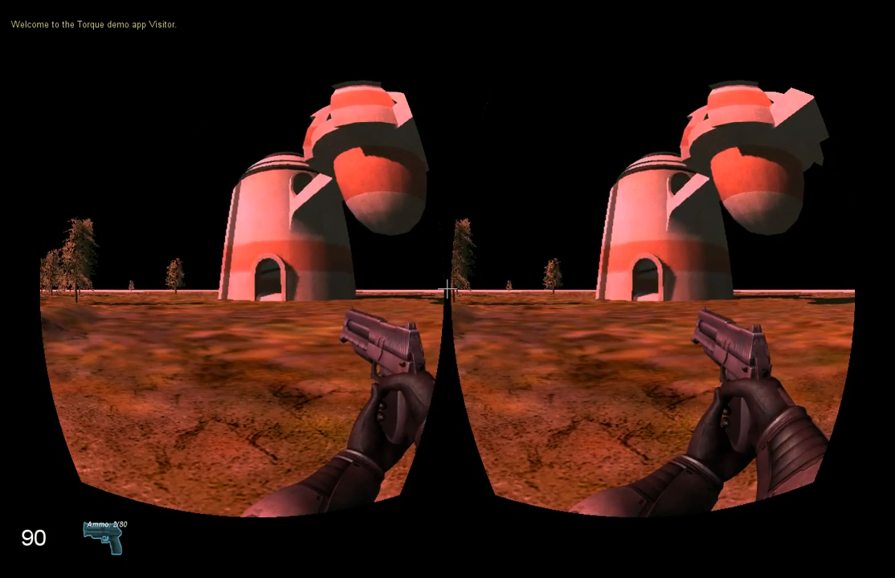